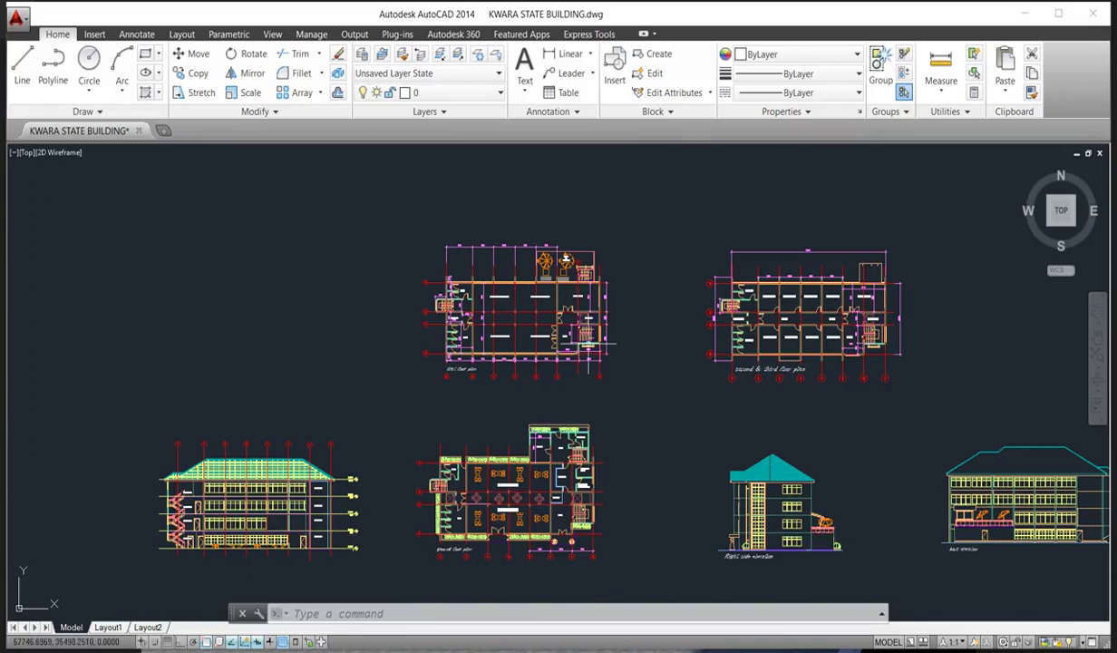
Step: Zoom in and out across the KWARA STATE BUILDING plans and elevations to inspect them
scroll(500, 278, "up", 3)
scroll(529, 366, "down", 5)
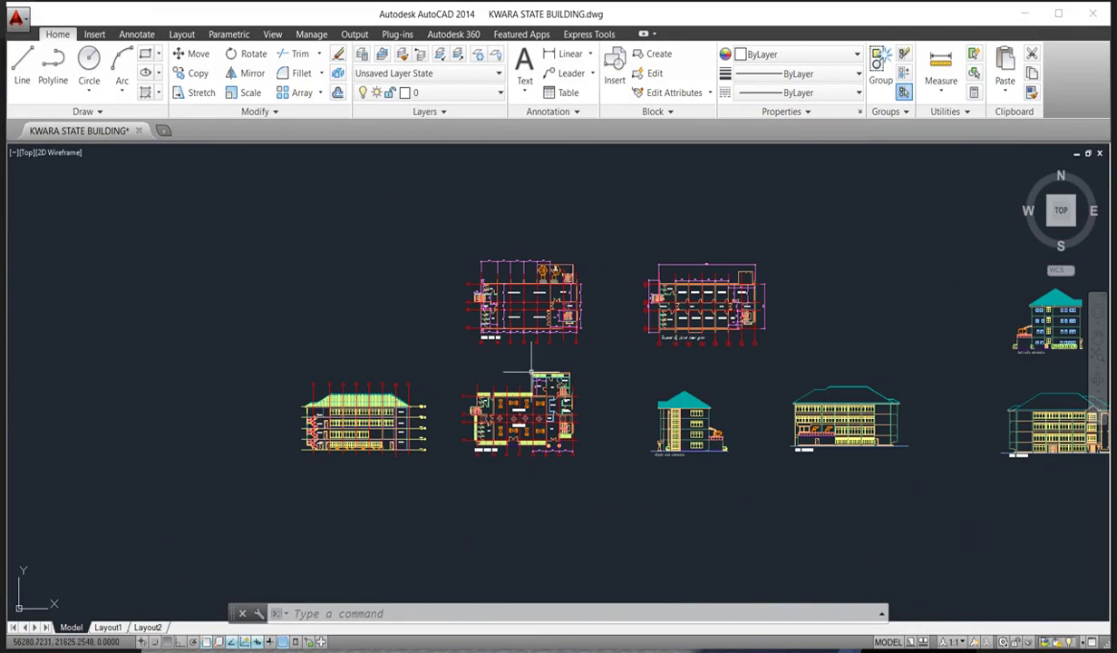
scroll(562, 354, "up", 3)
scroll(573, 336, "down", 5)
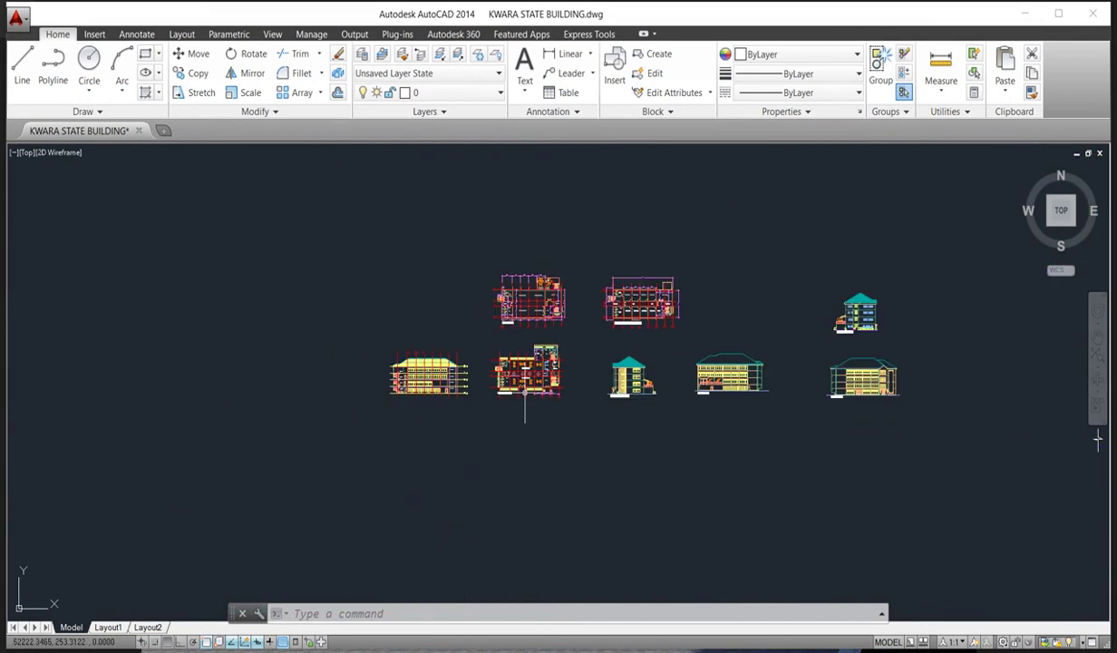
scroll(525, 339, "up", 3)
scroll(499, 334, "down", 5)
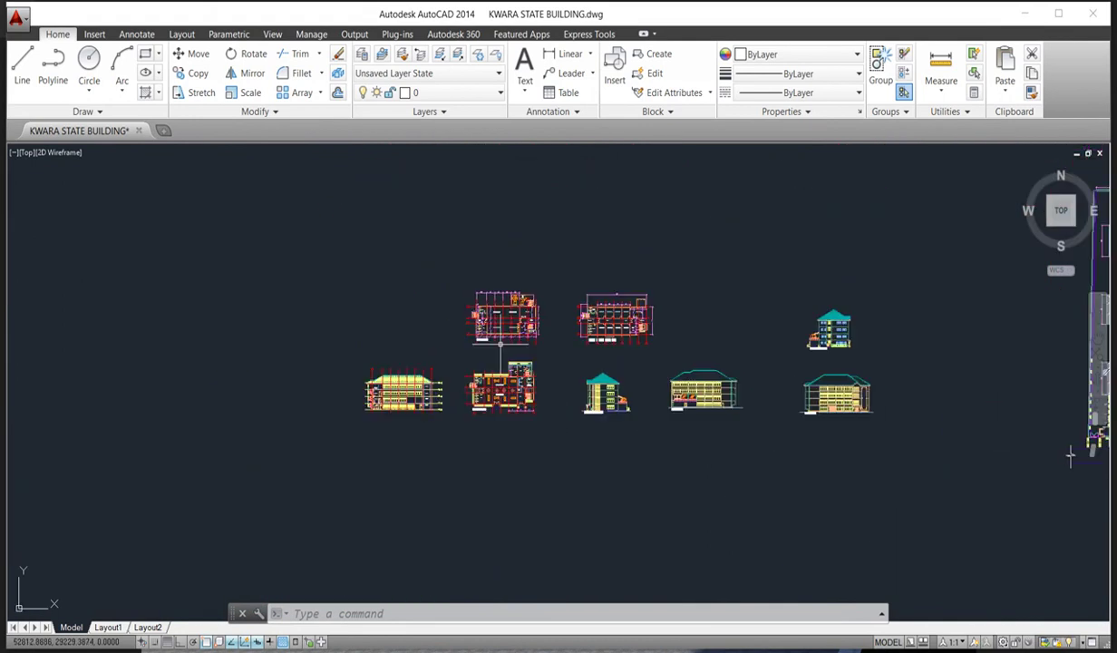
scroll(499, 338, "up", 2)
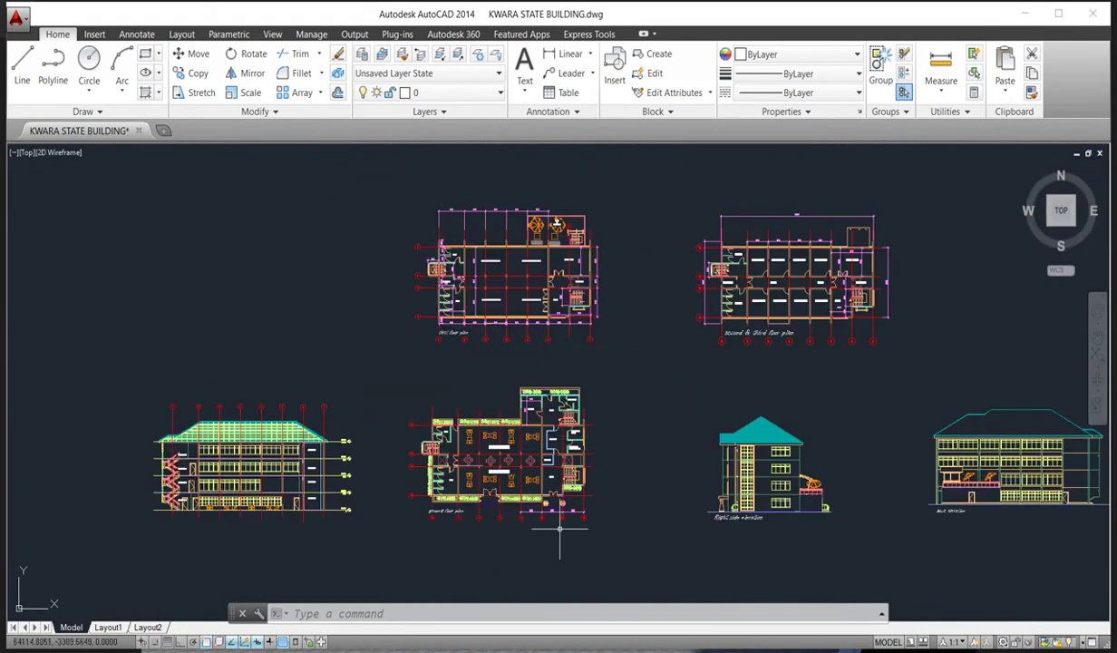
scroll(466, 429, "up", 3)
scroll(399, 336, "down", 5)
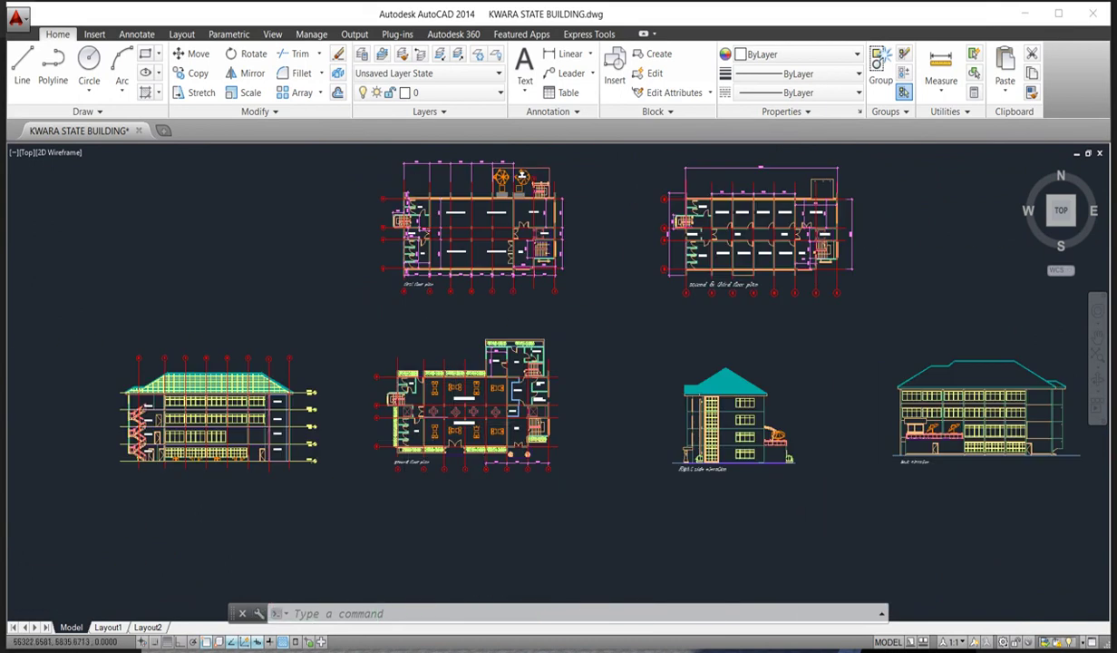
scroll(466, 403, "up", 3)
scroll(562, 496, "down", 2)
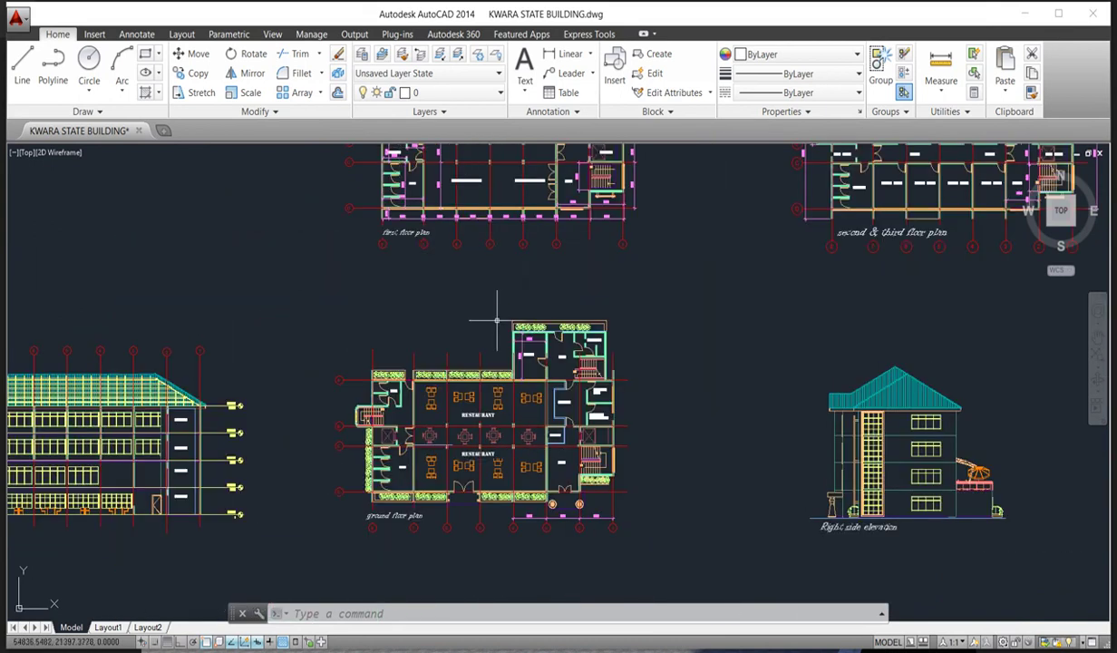
scroll(497, 319, "down", 2)
scroll(494, 361, "up", 4)
scroll(494, 361, "down", 3)
scroll(530, 251, "up", 4)
scroll(436, 463, "up", 3)
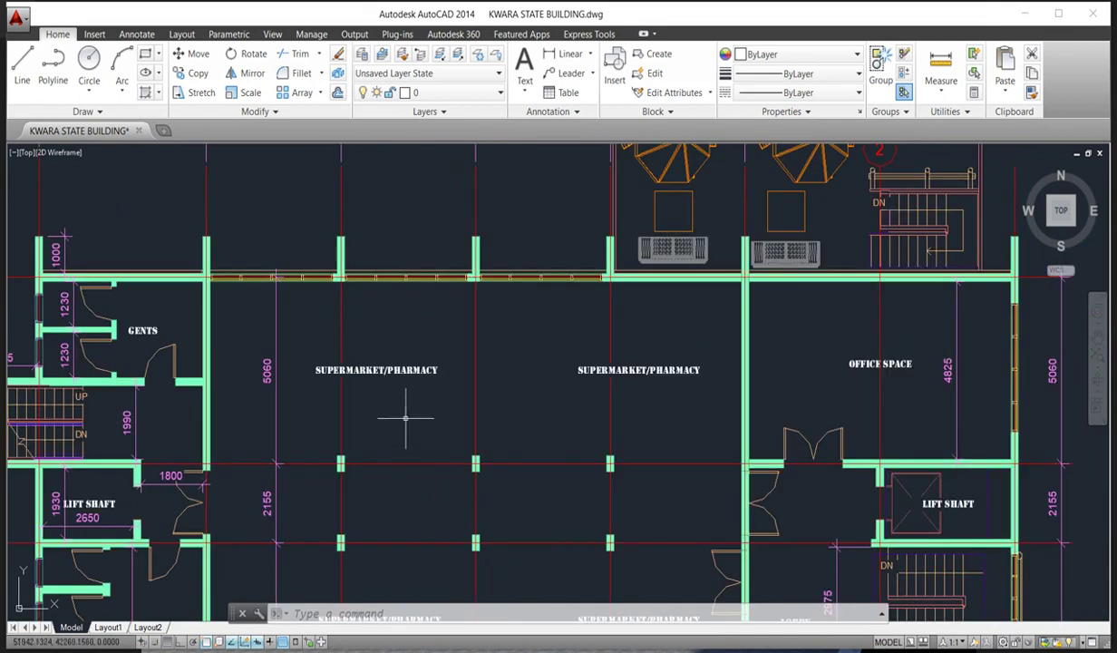
scroll(354, 381, "down", 3)
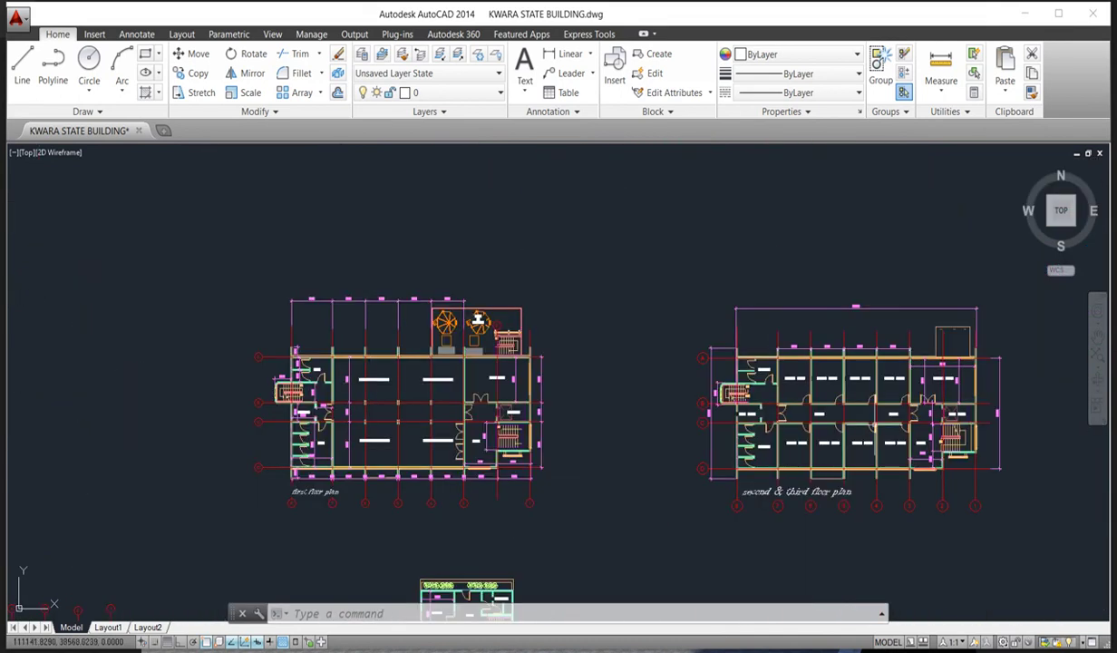
scroll(843, 408, "up", 4)
scroll(689, 384, "down", 2)
scroll(655, 453, "down", 5)
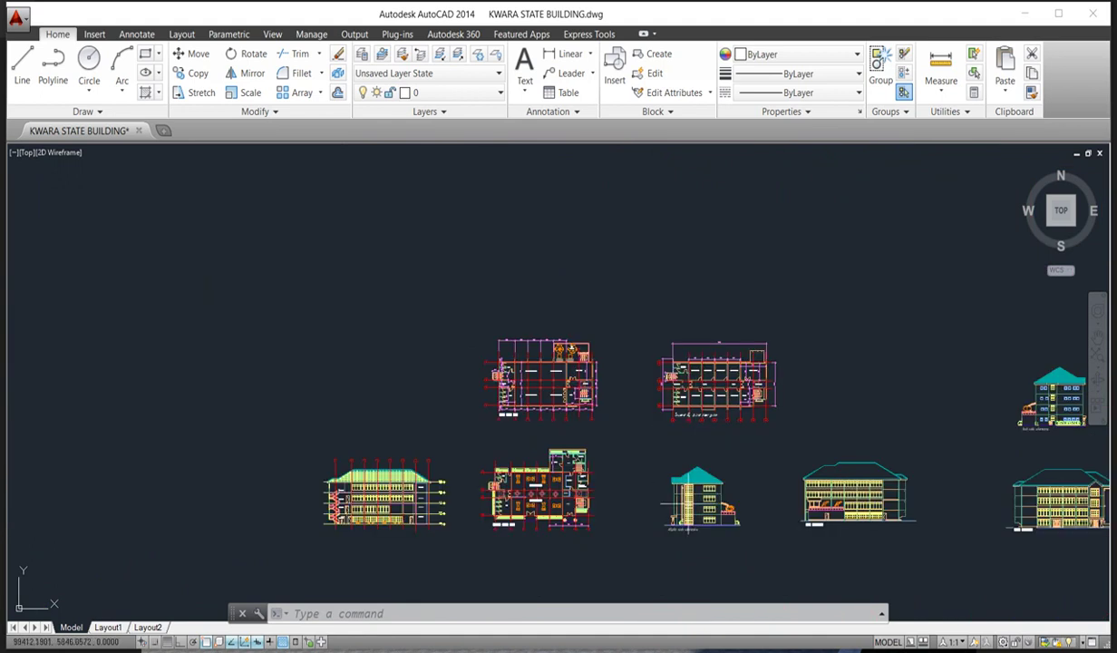
scroll(542, 466, "up", 3)
scroll(542, 463, "down", 5)
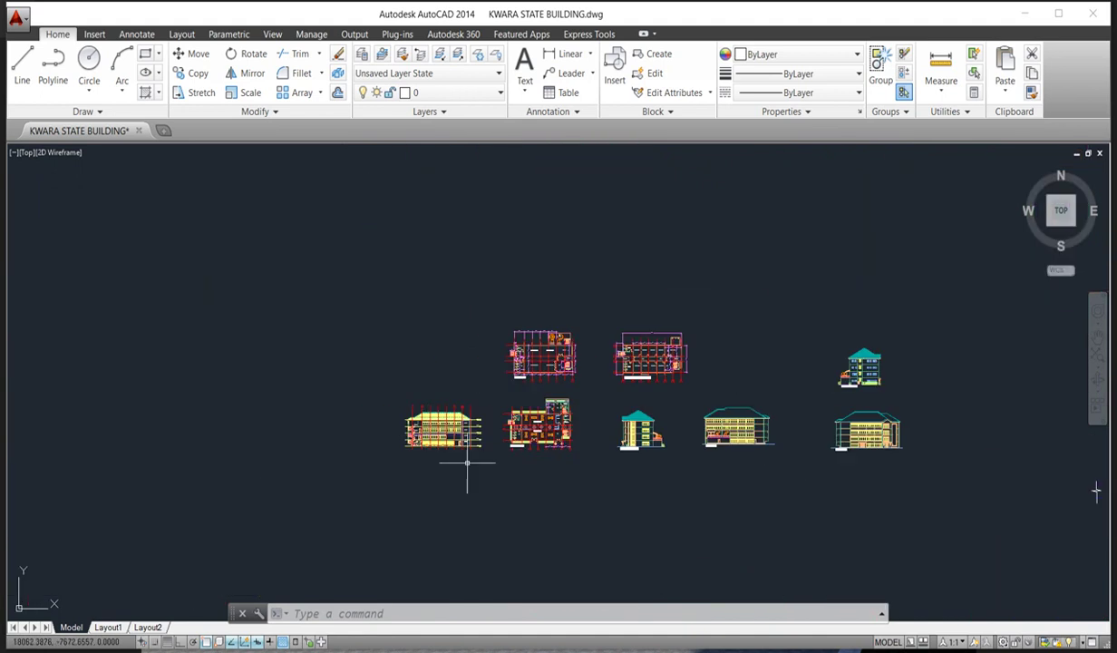
scroll(553, 362, "up", 4)
scroll(761, 481, "down", 7)
scroll(861, 421, "up", 4)
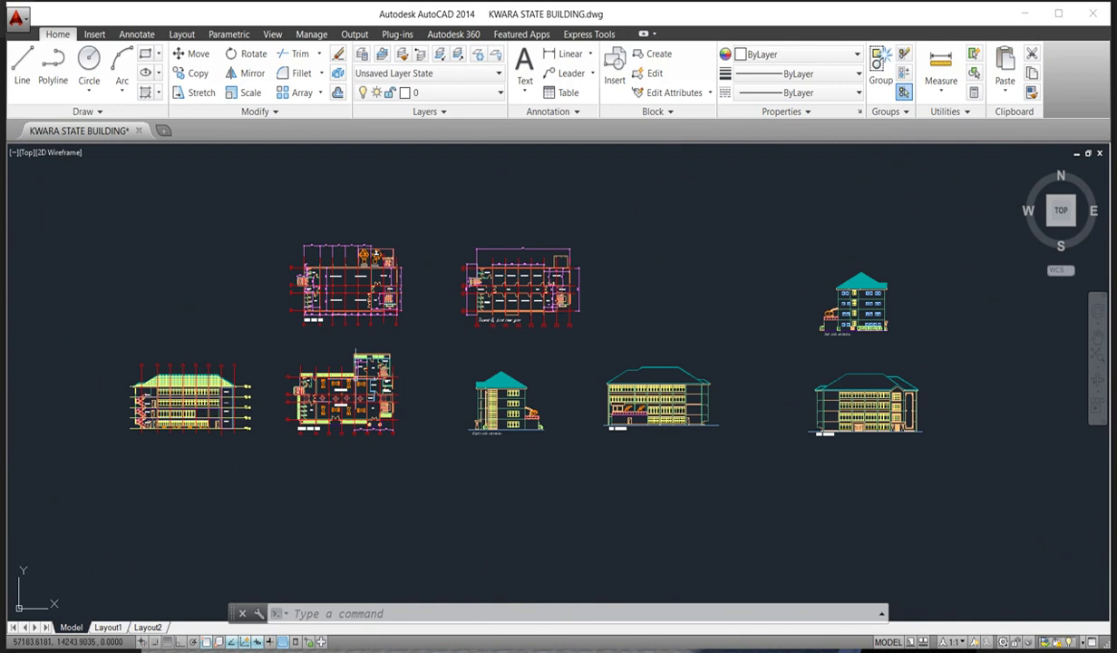
scroll(239, 355, "up", 2)
scroll(413, 366, "down", 4)
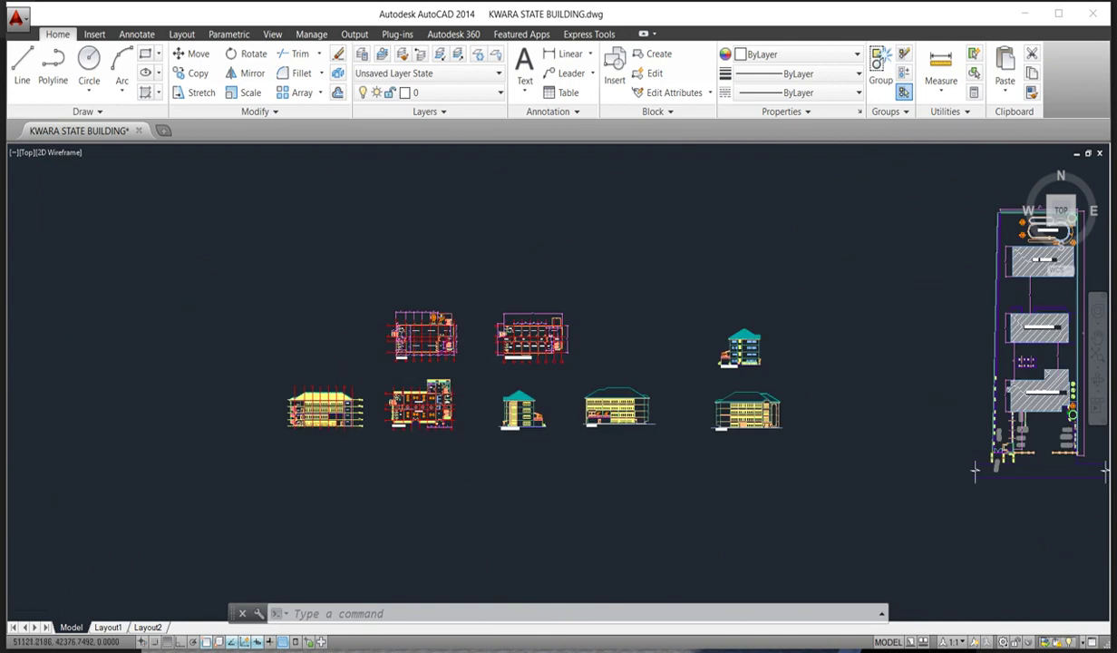
scroll(416, 335, "up", 4)
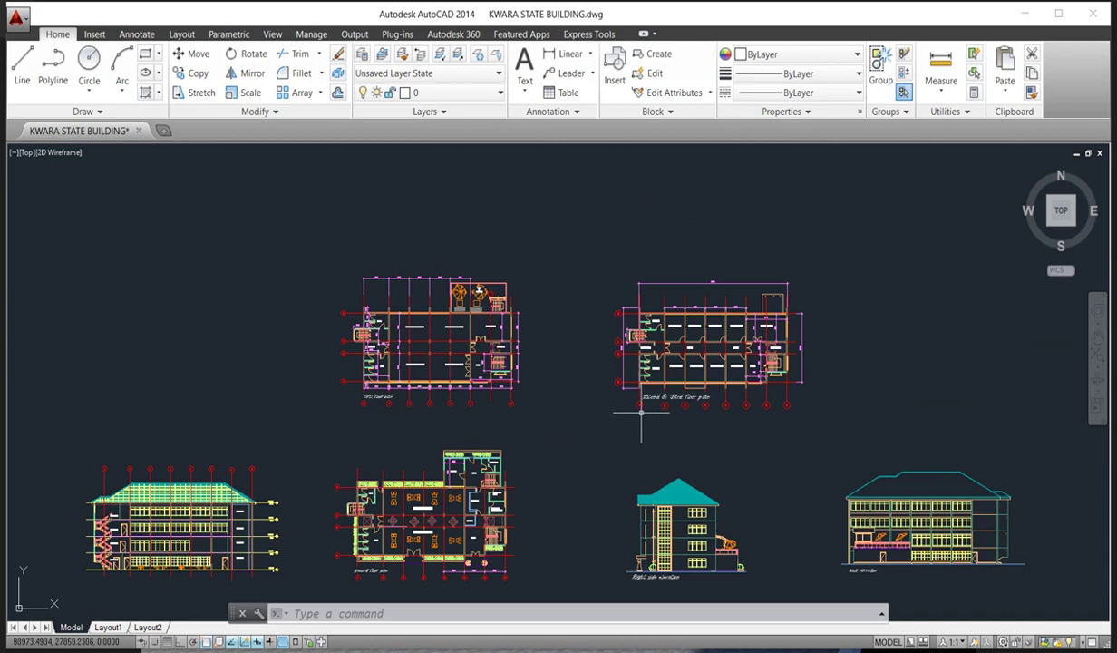
Step: Bring up the rendered building image pers1.jpg in the photo viewer
scroll(481, 372, "down", 2)
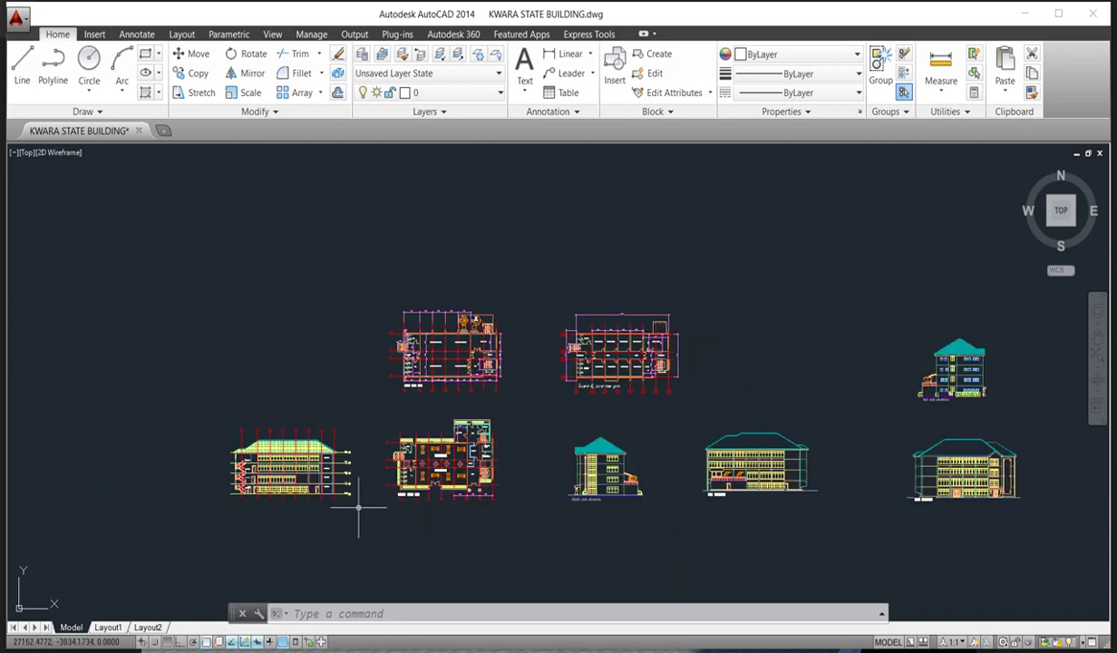
scroll(474, 363, "up", 4)
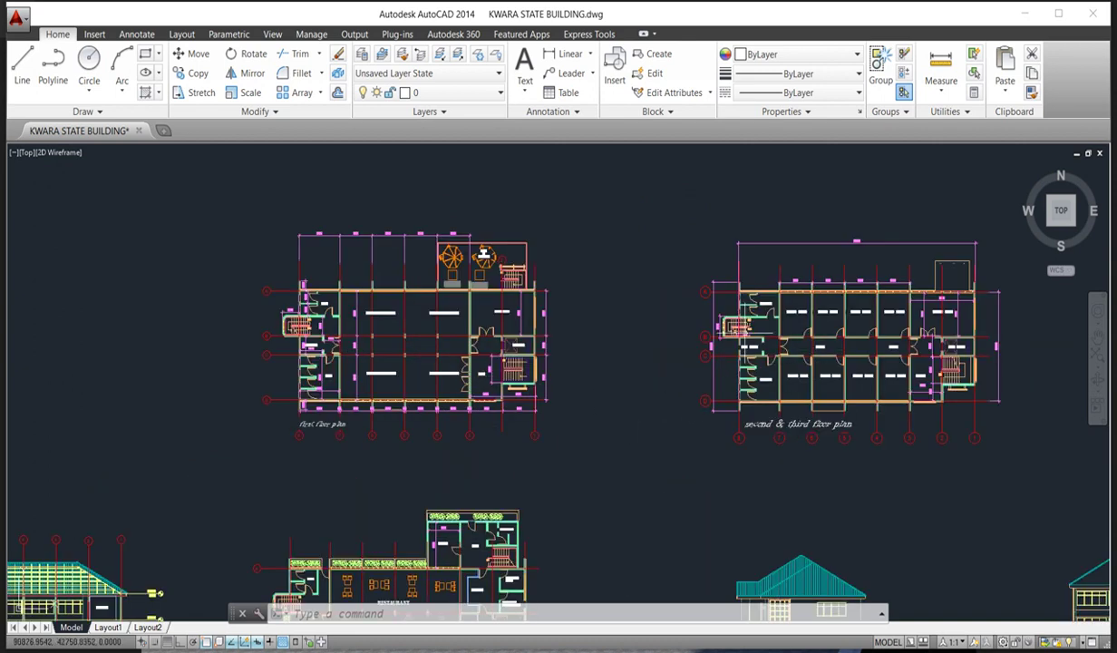
scroll(544, 413, "down", 4)
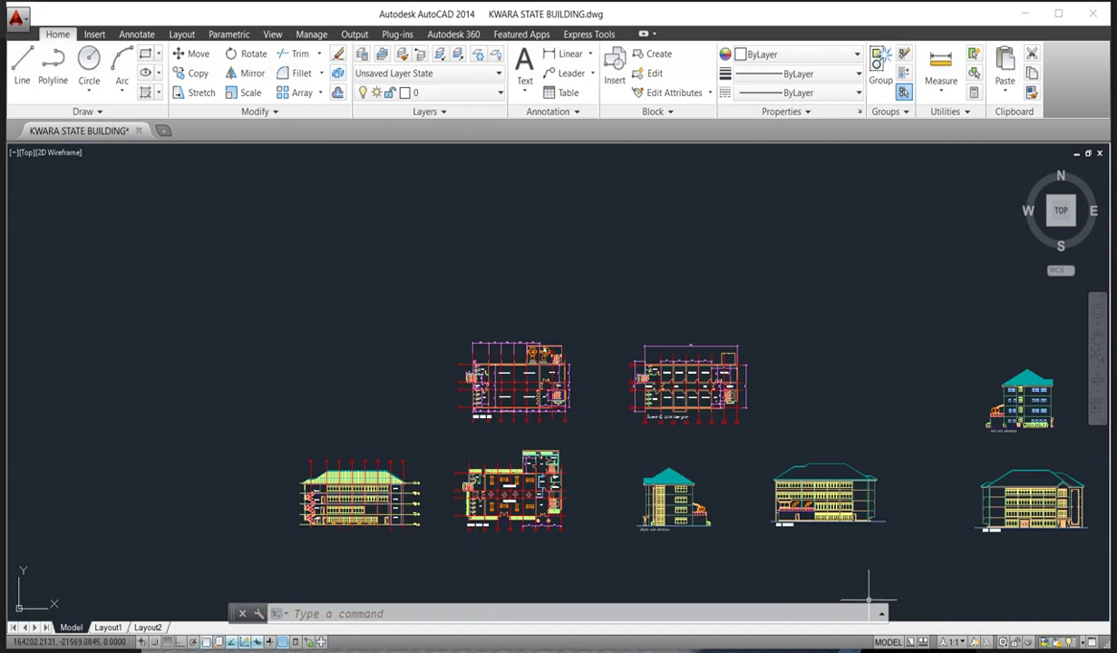
key("alt+Tab")
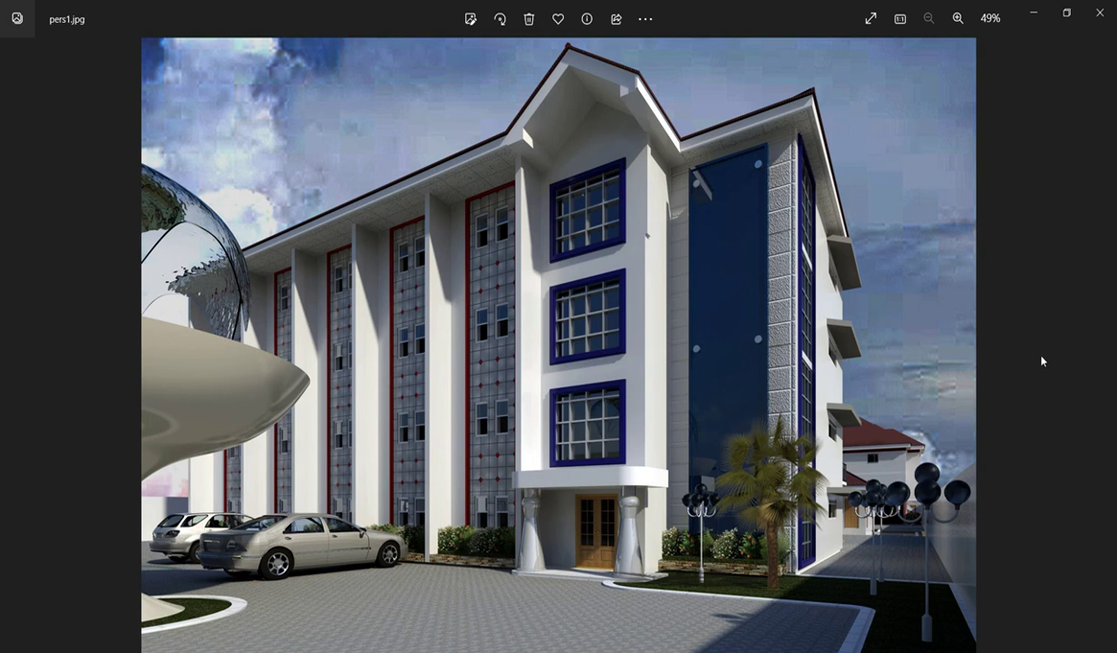
Step: Page forward through renders pers2.jpg and pers3.jpg, then back to pers1.jpg
left_click(1104, 348)
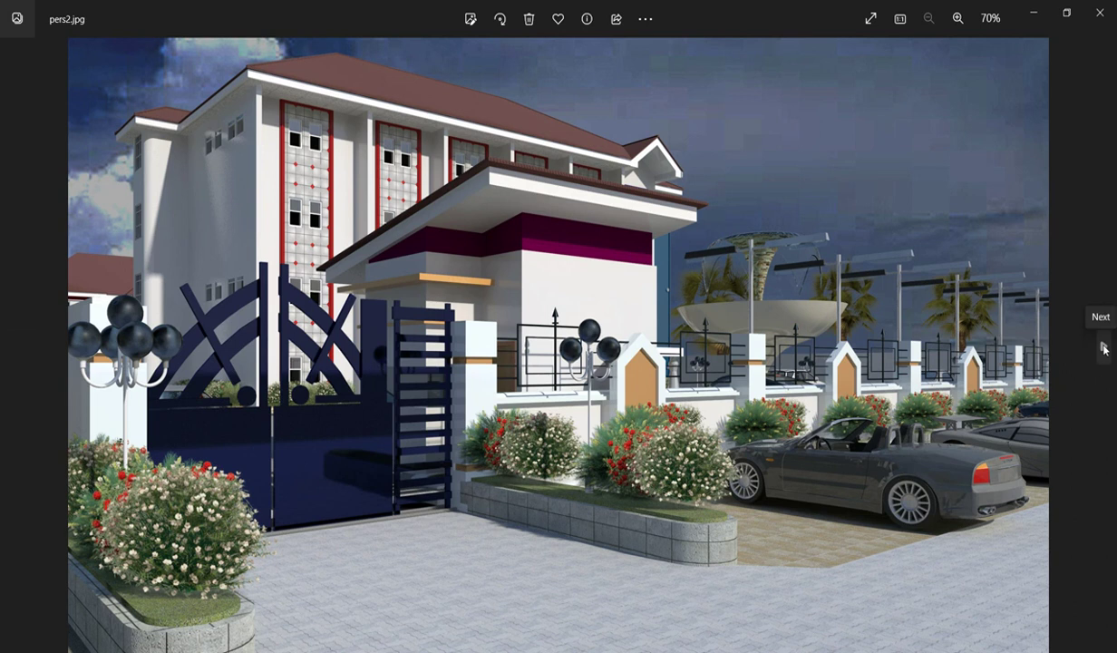
left_click(1103, 347)
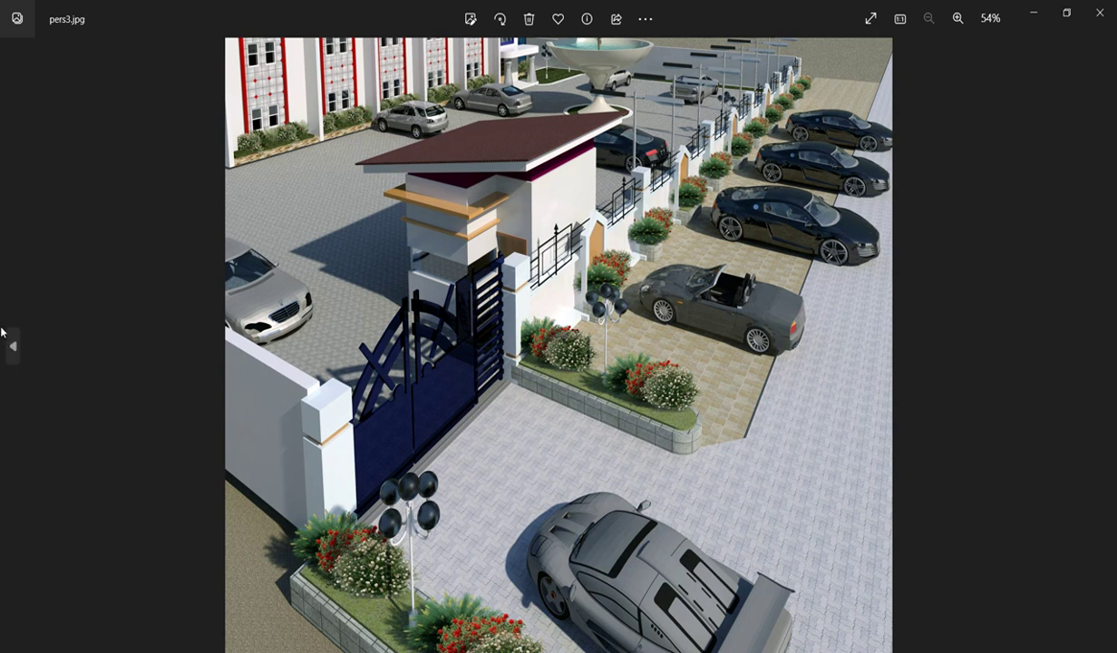
left_click(13, 347)
left_click(13, 347)
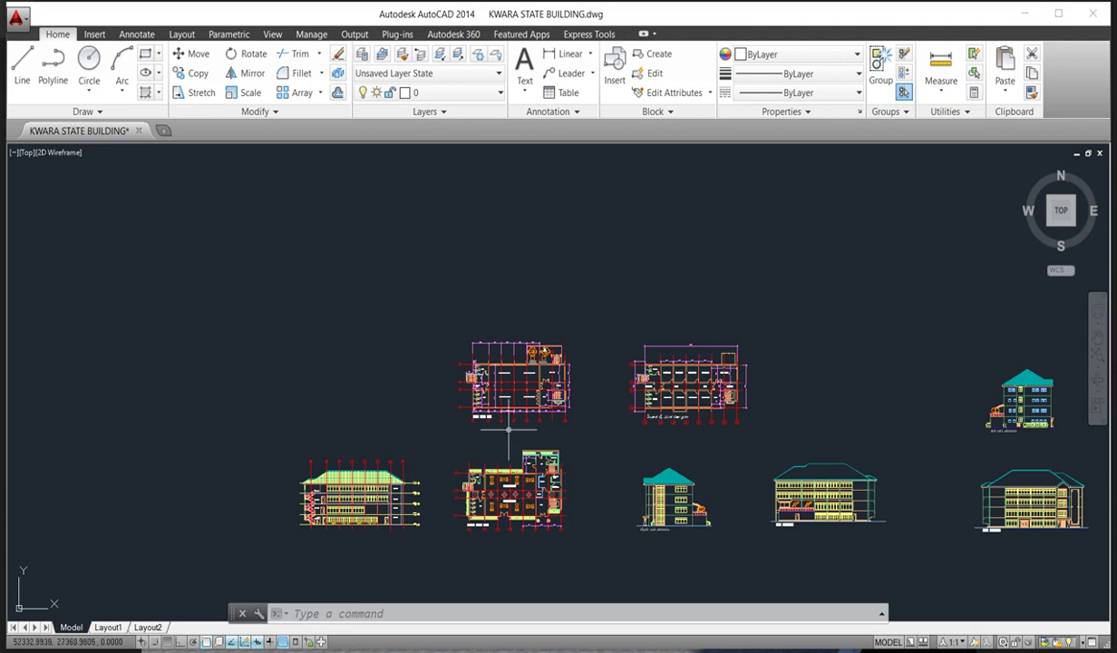
scroll(509, 429, "up", 3)
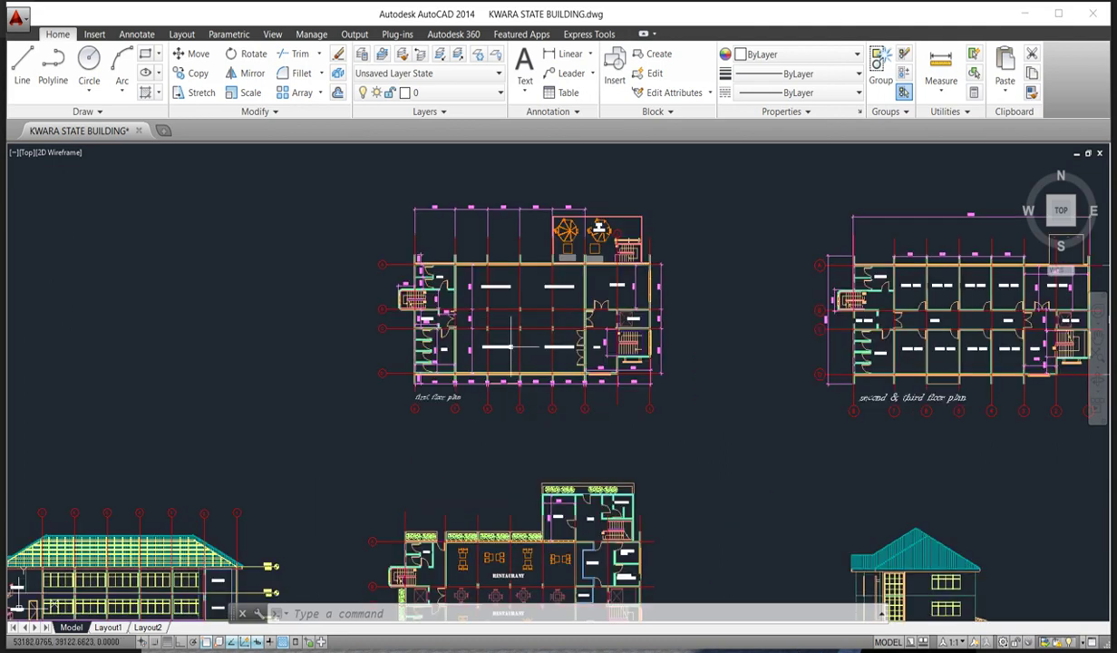
Step: Zoom and pan the KWARA STATE BUILDING drawing until all floor plans and elevations are visible
scroll(443, 324, "down", 2)
scroll(444, 331, "up", 4)
scroll(501, 454, "down", 6)
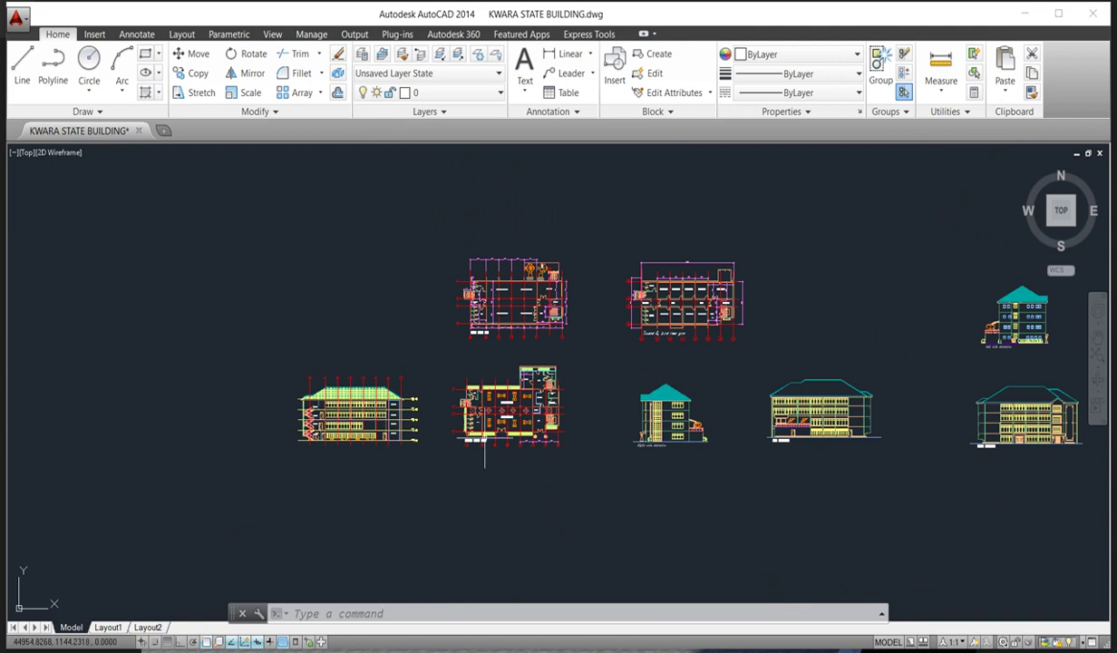
scroll(508, 399, "up", 6)
scroll(507, 386, "down", 4)
scroll(517, 372, "up", 3)
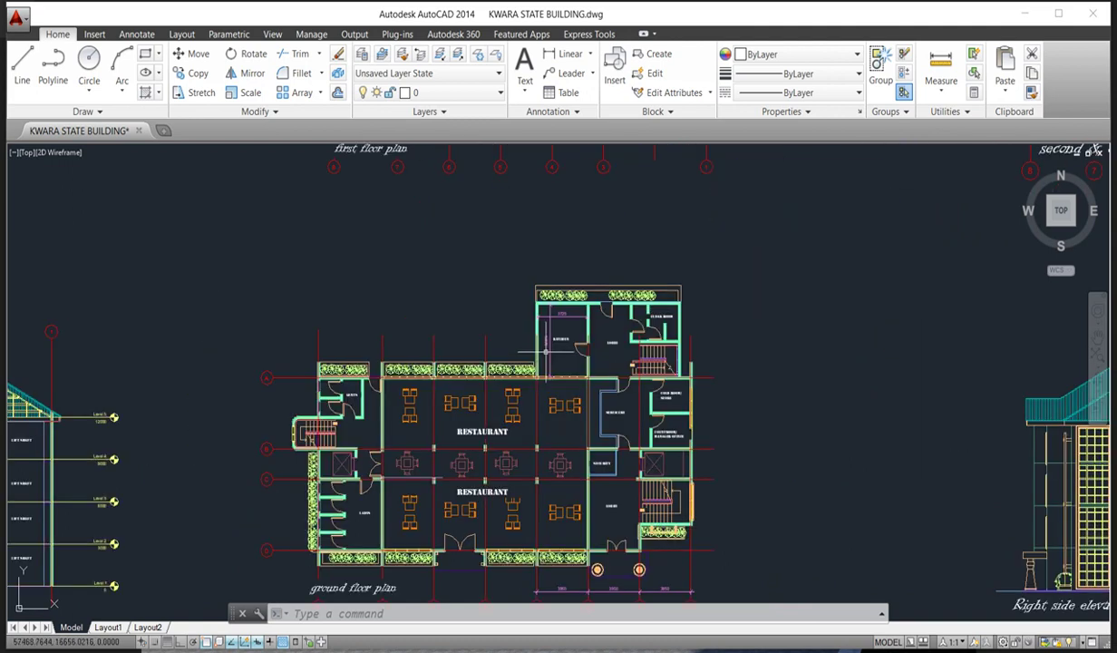
scroll(364, 451, "up", 4)
scroll(345, 446, "down", 2)
scroll(508, 489, "down", 2)
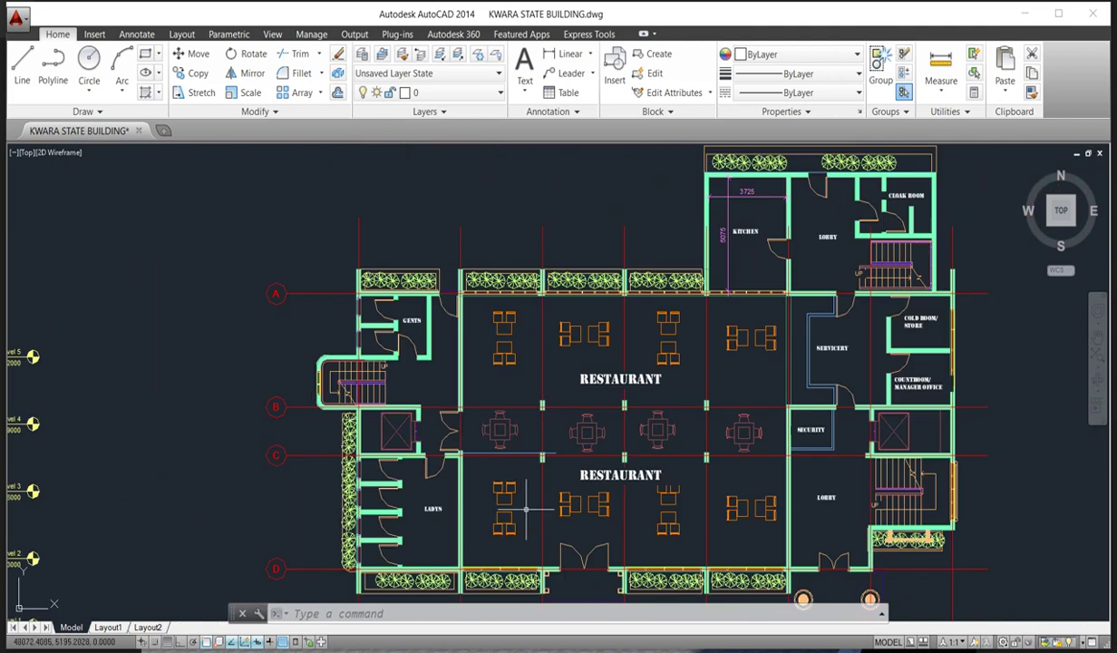
scroll(599, 463, "up", 4)
scroll(626, 478, "down", 6)
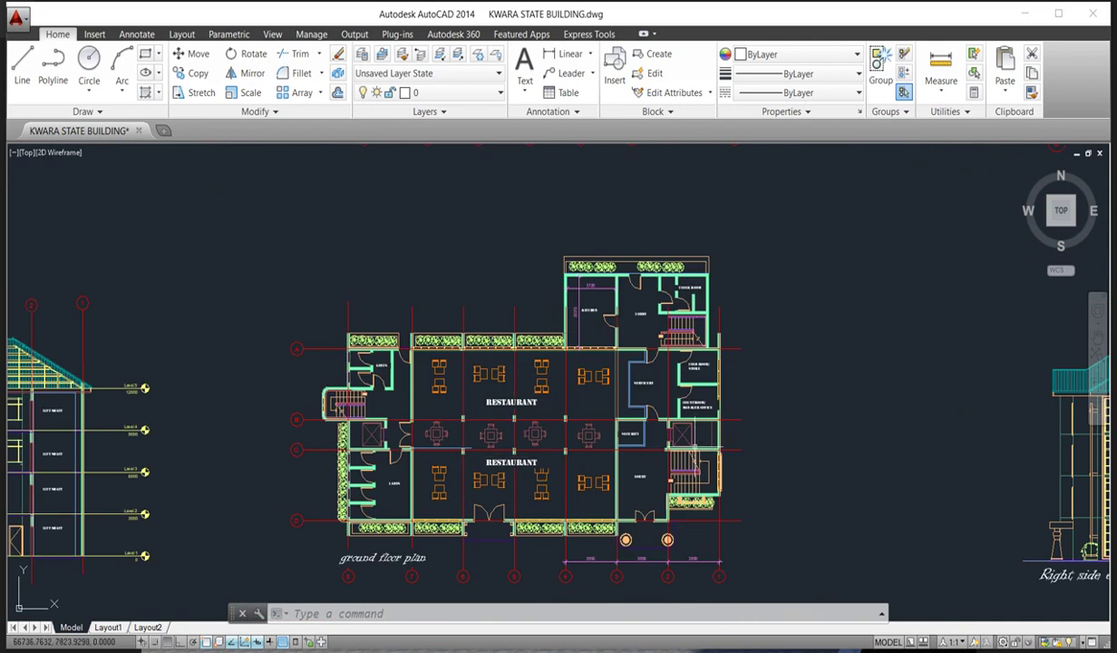
scroll(669, 430, "up", 5)
scroll(665, 309, "down", 7)
scroll(580, 480, "down", 3)
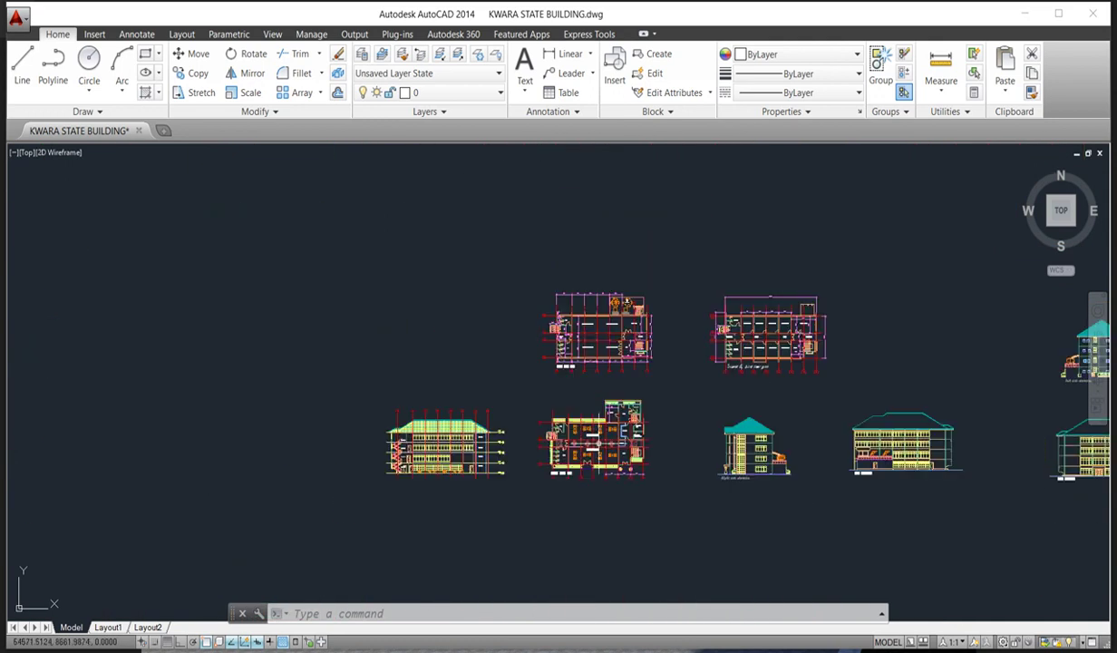
scroll(591, 369, "up", 4)
scroll(561, 347, "down", 4)
scroll(583, 363, "up", 3)
scroll(582, 363, "up", 2)
scroll(544, 394, "down", 5)
scroll(841, 402, "up", 4)
scroll(661, 397, "up", 2)
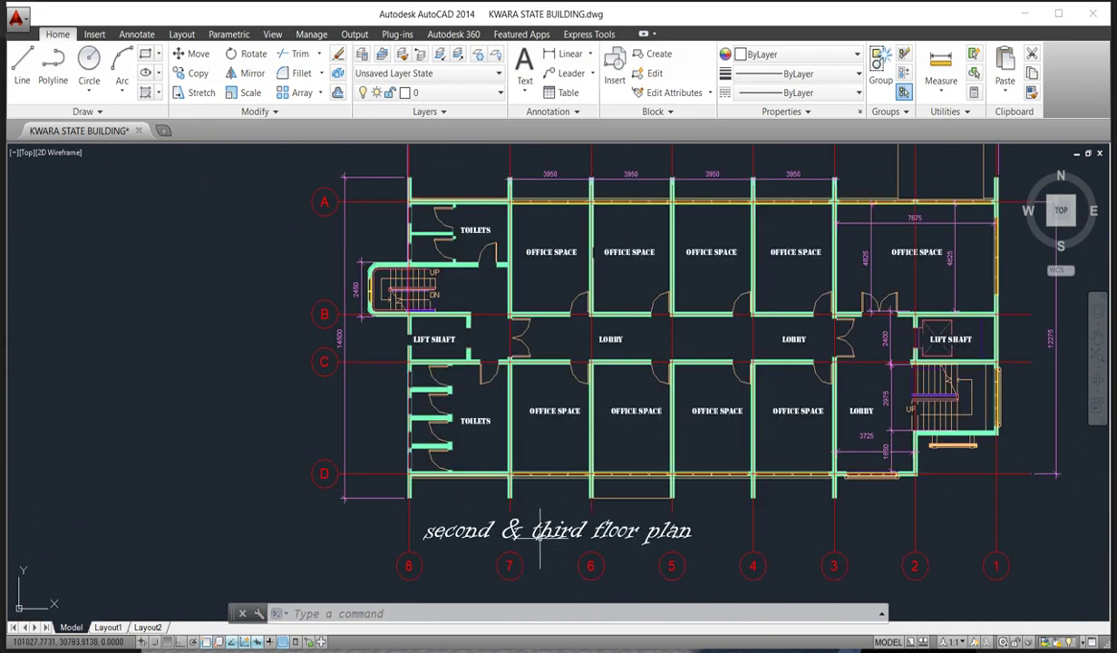
scroll(590, 508, "down", 5)
scroll(589, 489, "up", 3)
scroll(617, 435, "down", 4)
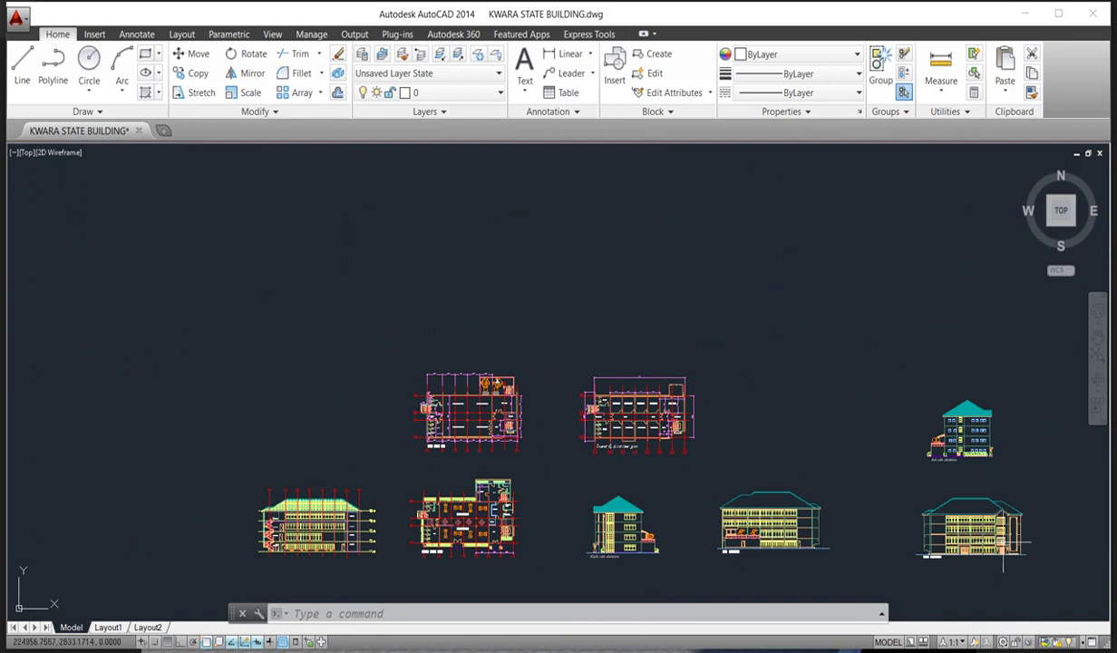
scroll(1004, 542, "up", 4)
scroll(817, 408, "down", 4)
scroll(763, 313, "up", 2)
scroll(766, 322, "up", 1)
scroll(631, 445, "down", 4)
scroll(313, 441, "down", 2)
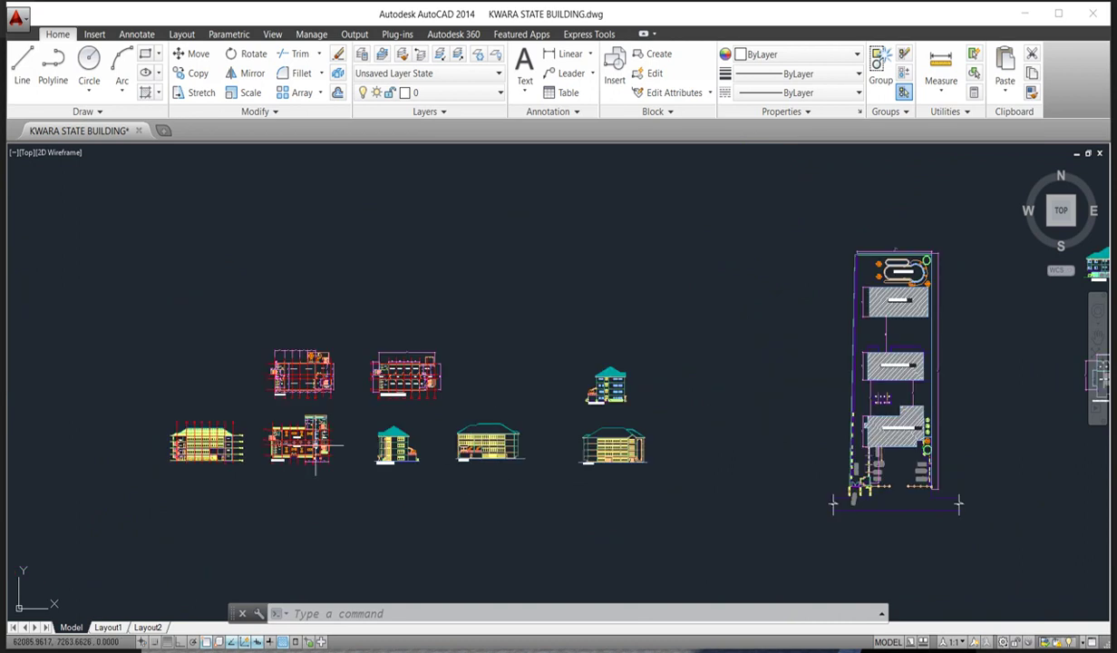
scroll(172, 419, "up", 4)
scroll(299, 403, "down", 4)
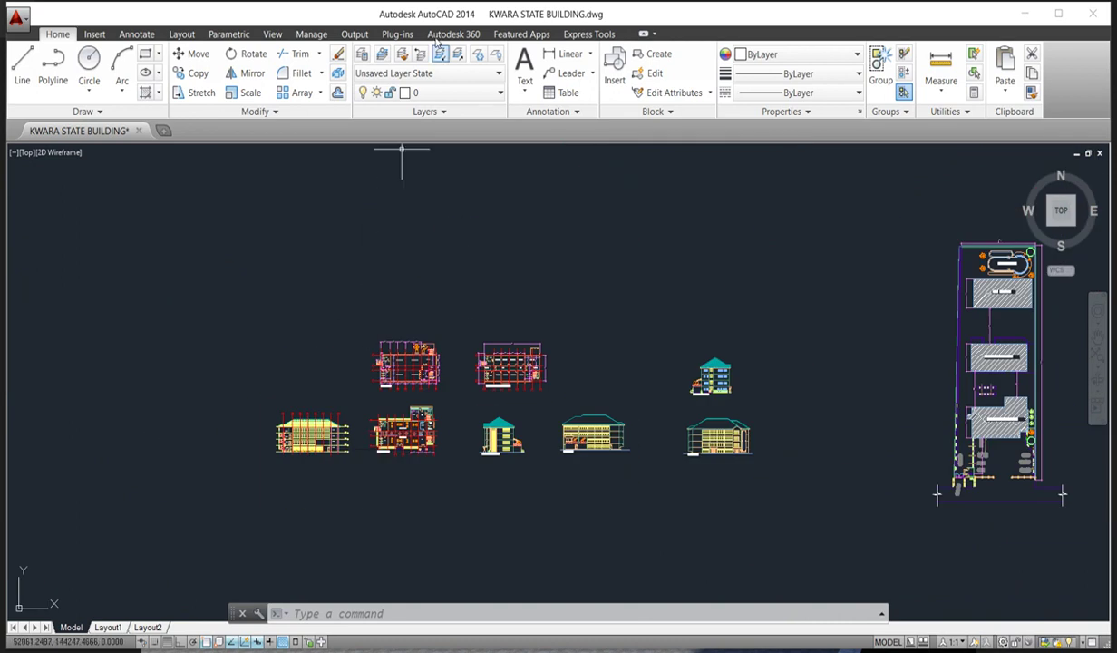
scroll(400, 364, "up", 3)
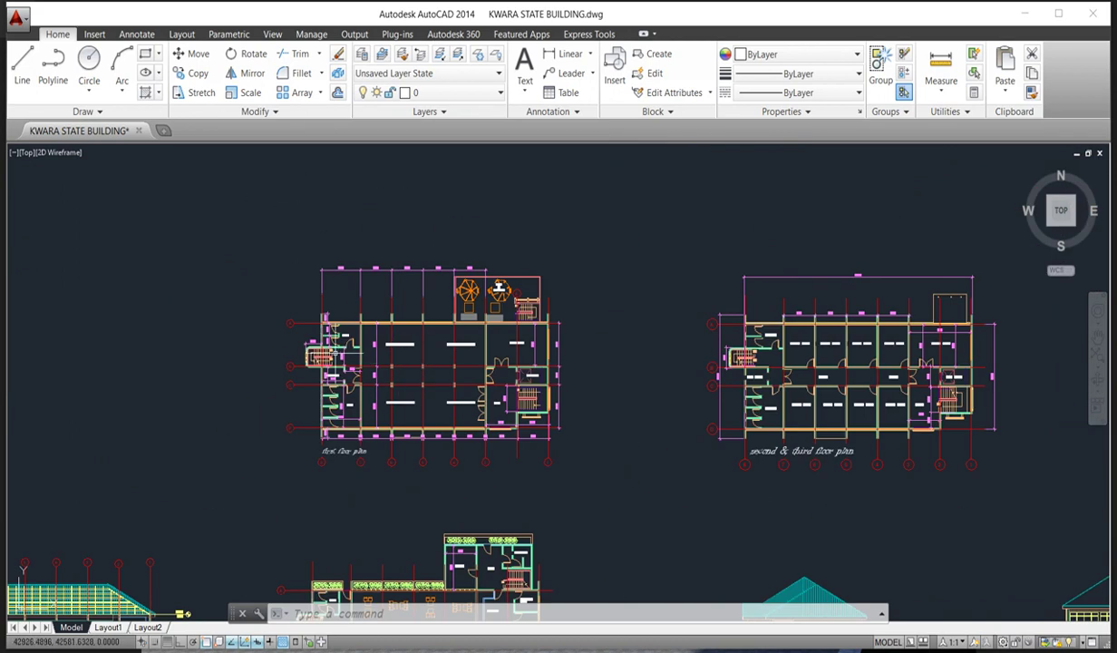
scroll(426, 362, "up", 3)
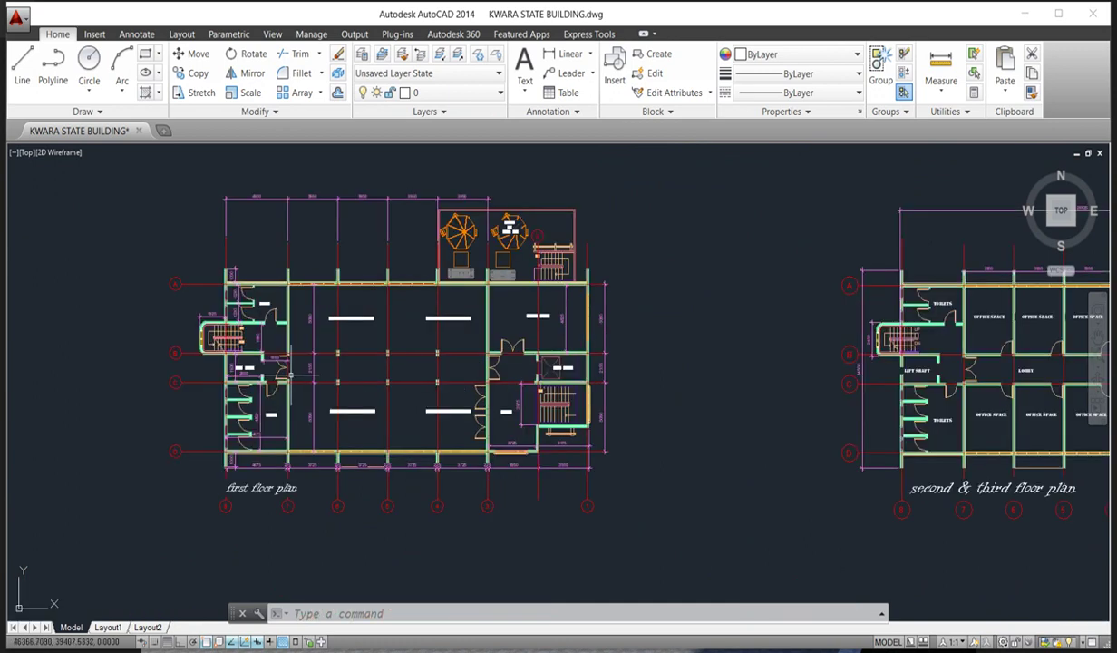
scroll(425, 376, "down", 3)
scroll(476, 408, "down", 2)
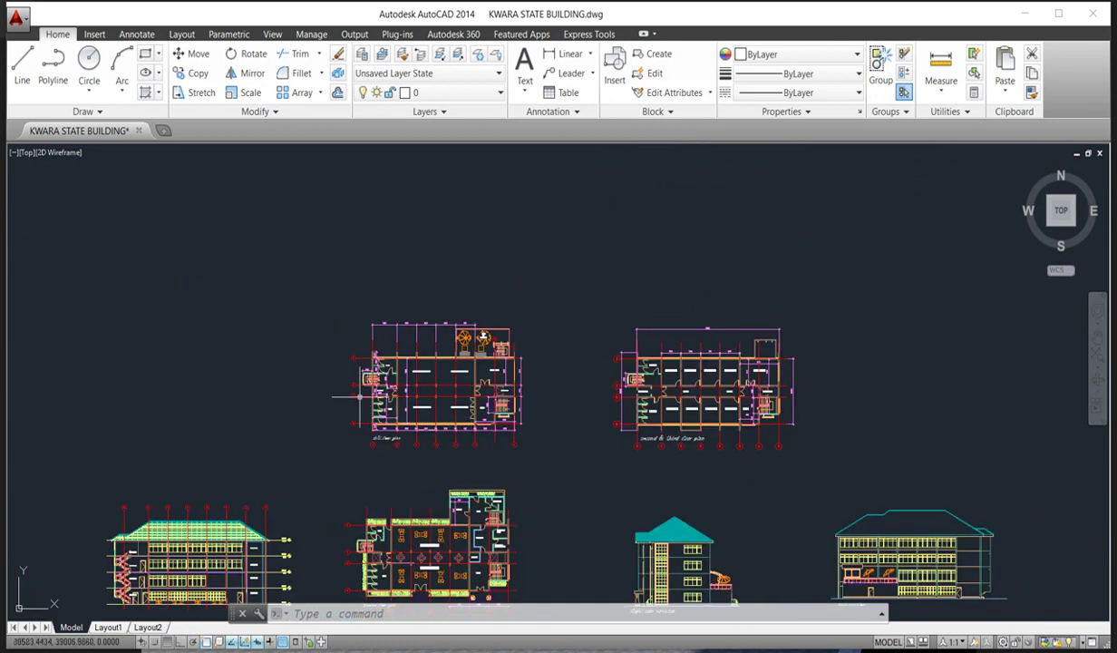
scroll(517, 288, "down", 2)
scroll(553, 294, "down", 4)
scroll(639, 372, "down", 2)
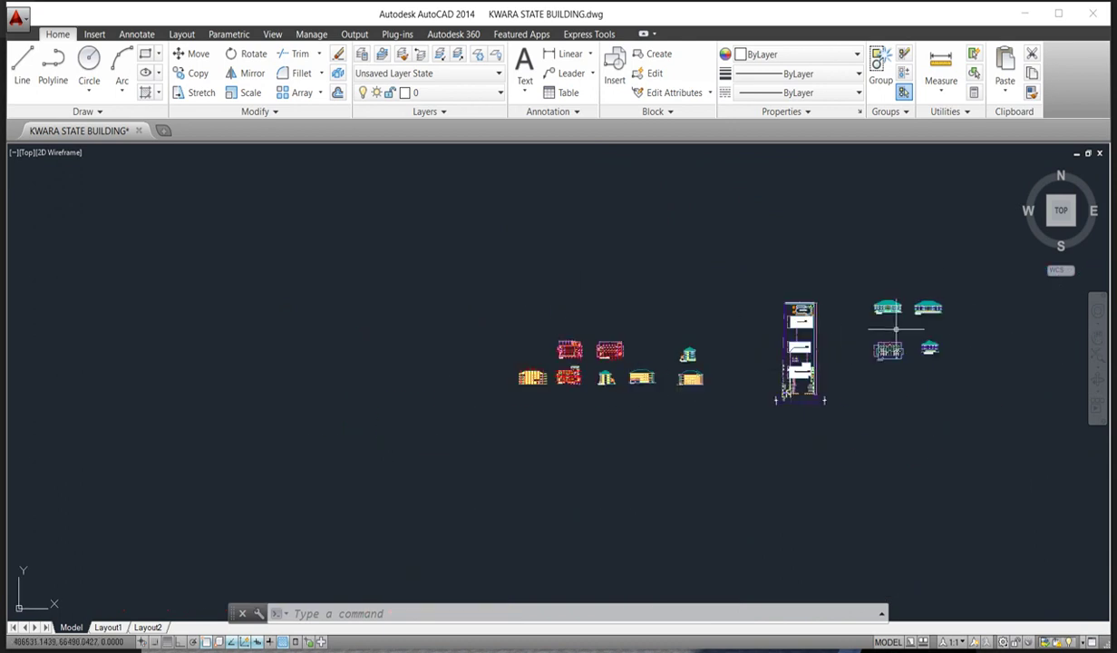
scroll(948, 309, "up", 3)
scroll(788, 299, "up", 1)
scroll(690, 349, "down", 2)
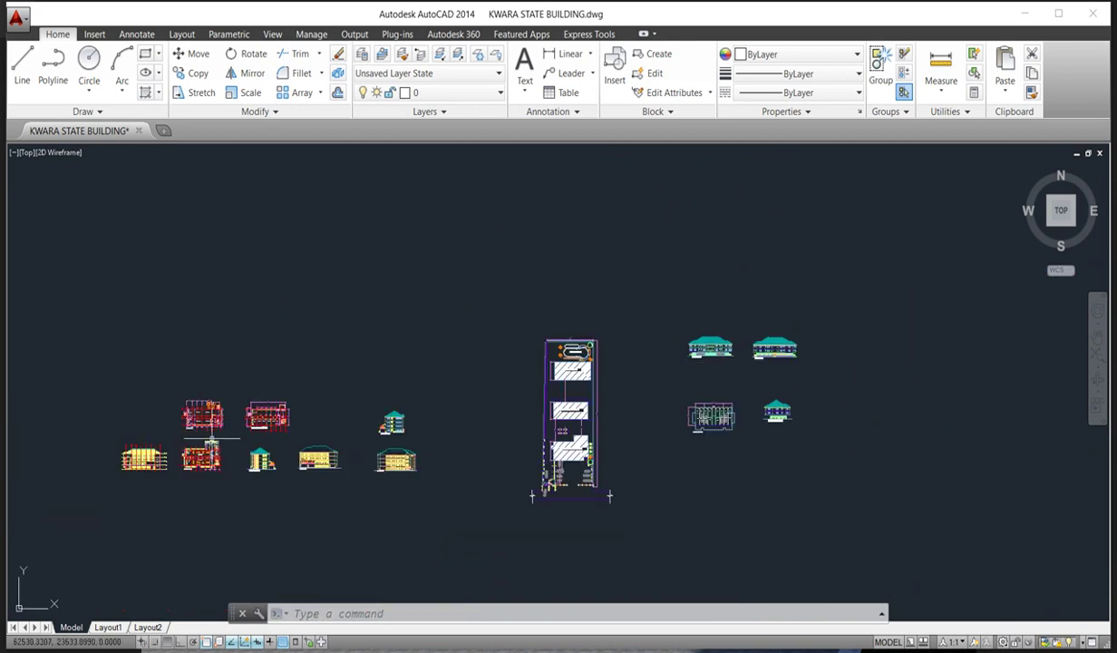
scroll(408, 435, "down", 2)
scroll(271, 417, "up", 5)
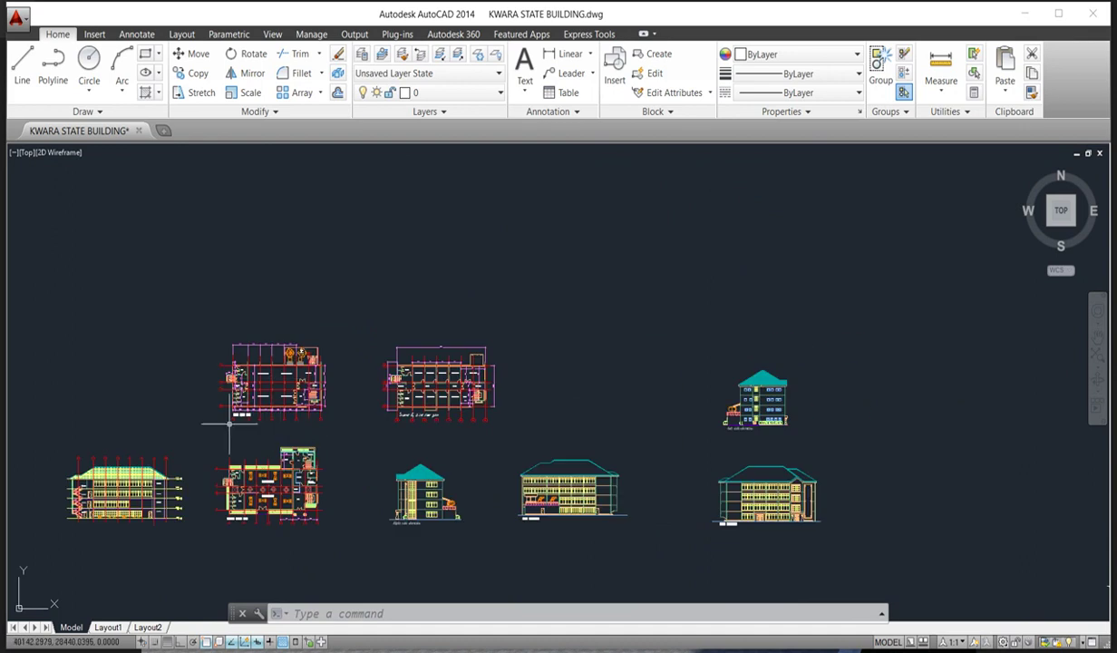
scroll(238, 383, "up", 4)
scroll(435, 368, "down", 4)
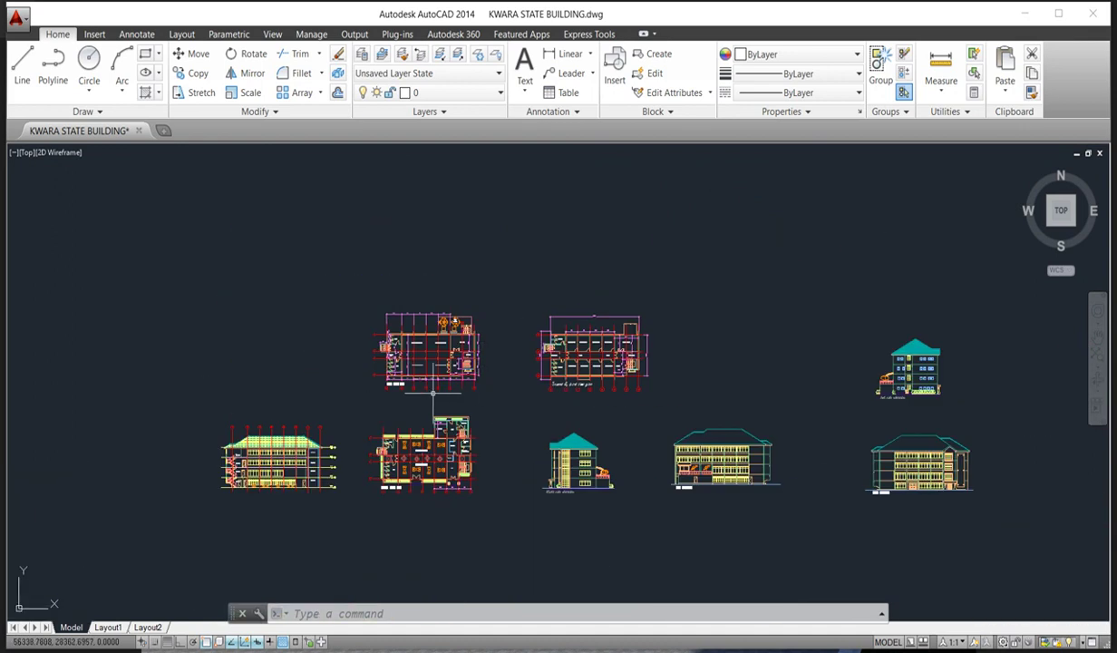
Step: Window-select the whole first floor plan and copy it to the clipboard
left_click(348, 279)
left_click(494, 399)
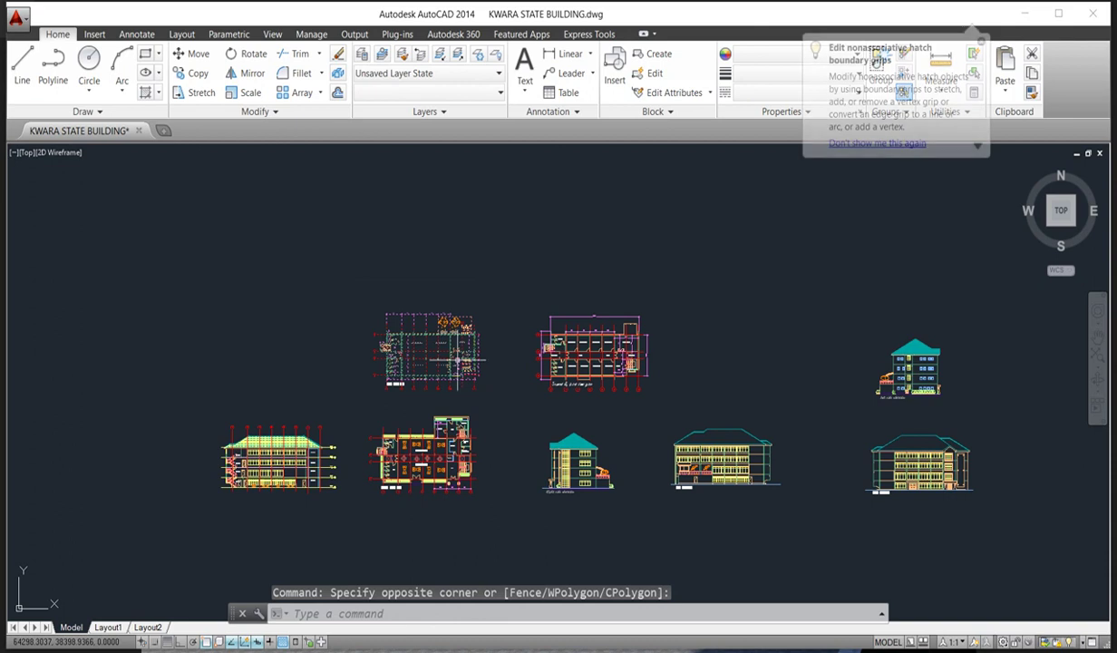
mouse_move(451, 358)
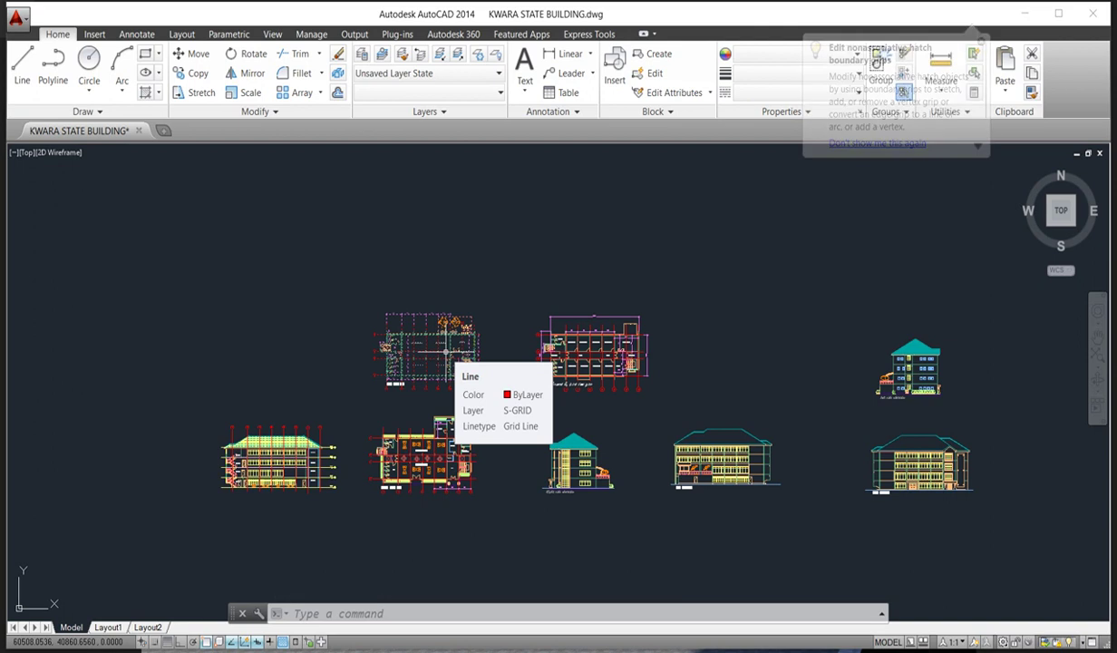
key("ctrl+c")
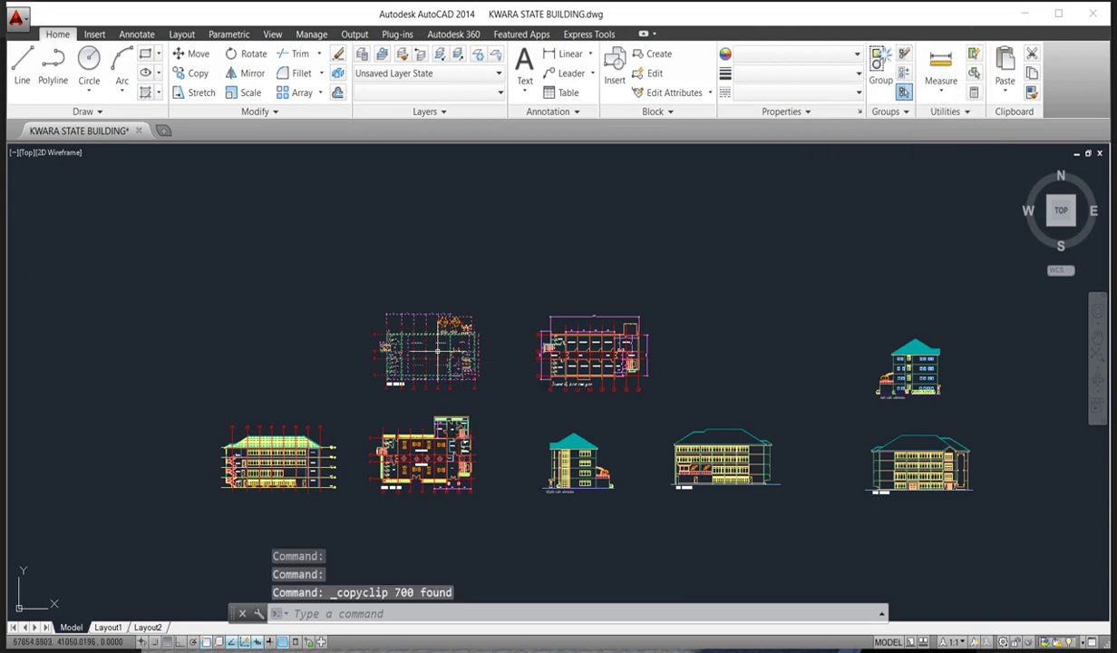
right_click(438, 354)
mouse_move(508, 395)
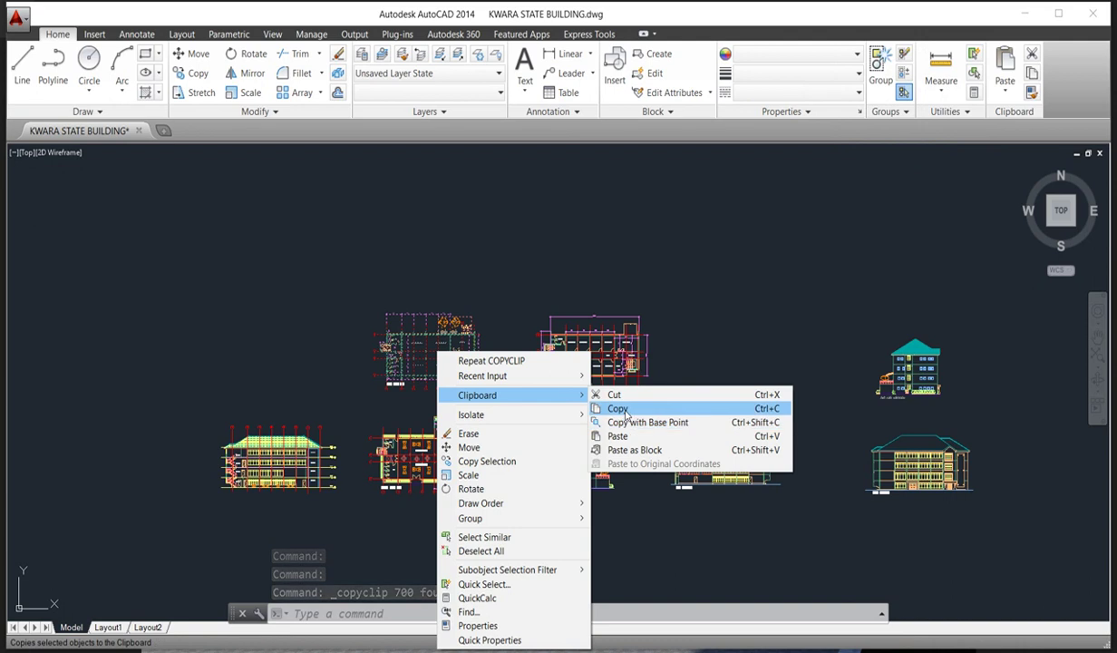
mouse_move(571, 396)
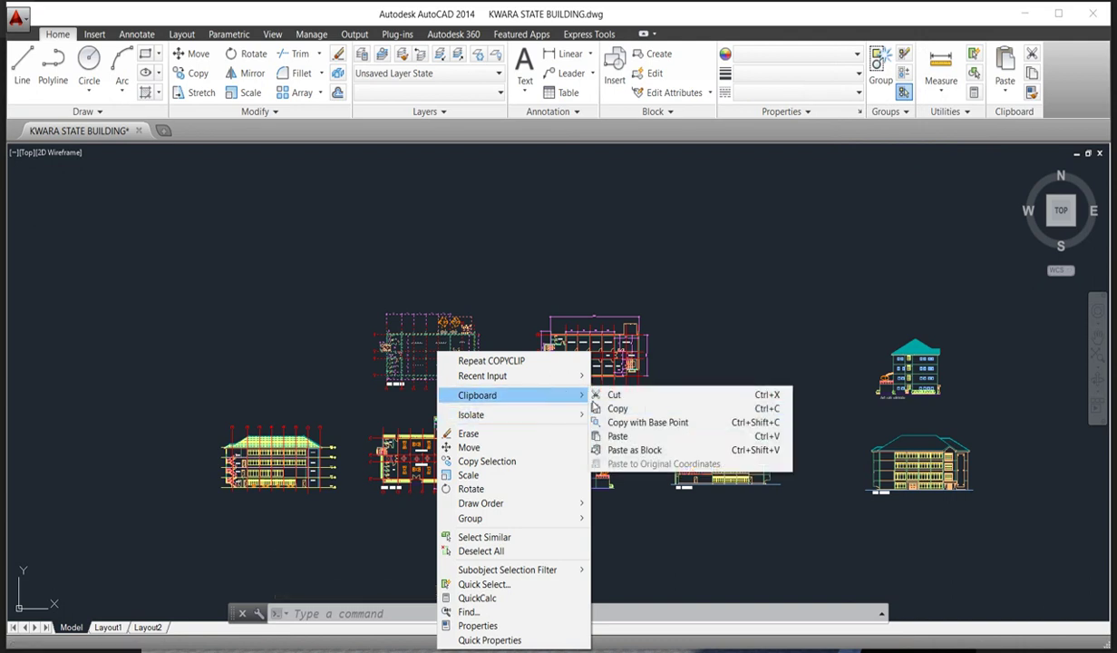
left_click(617, 409)
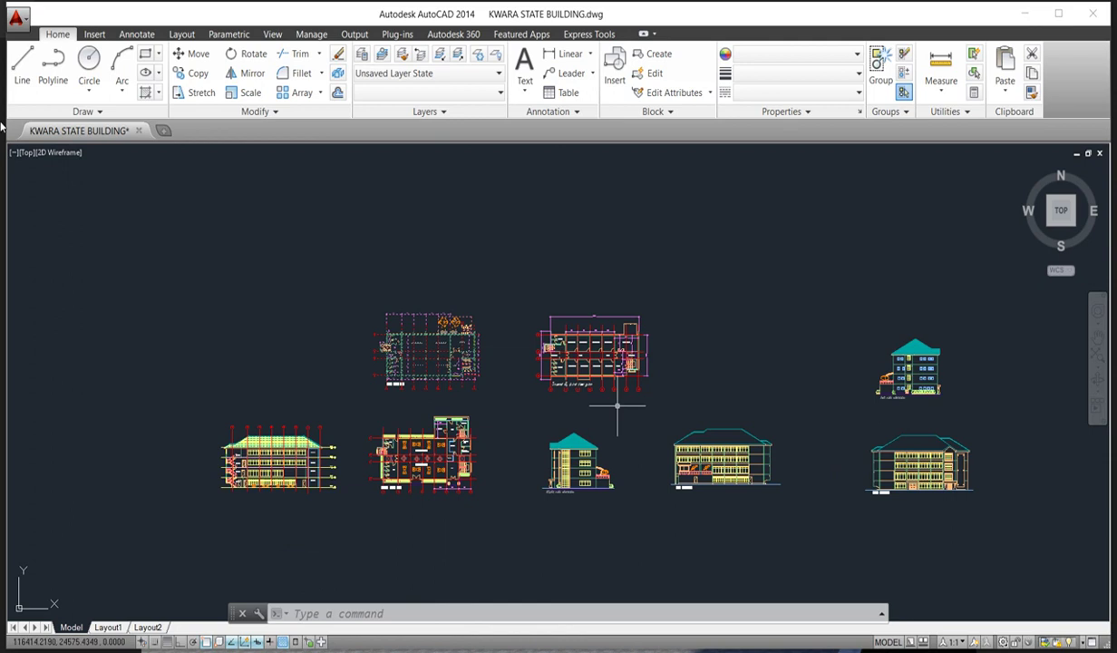
left_click(20, 22)
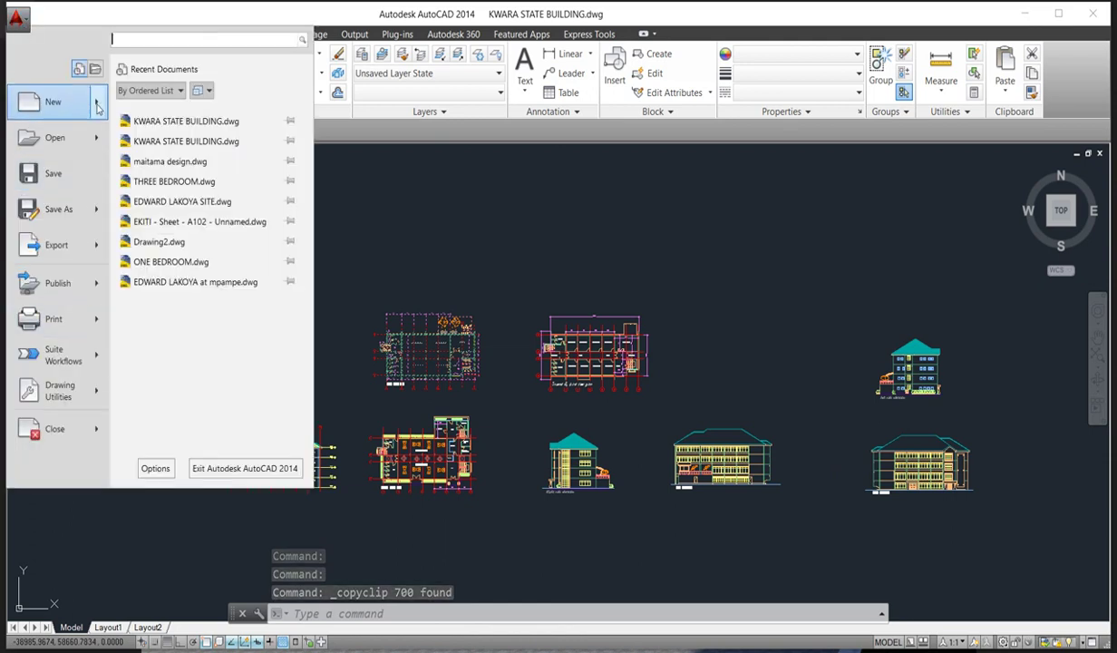
Step: Create a new drawing from the SheetSets Architectural Metric template
mouse_move(91, 102)
left_click(159, 109)
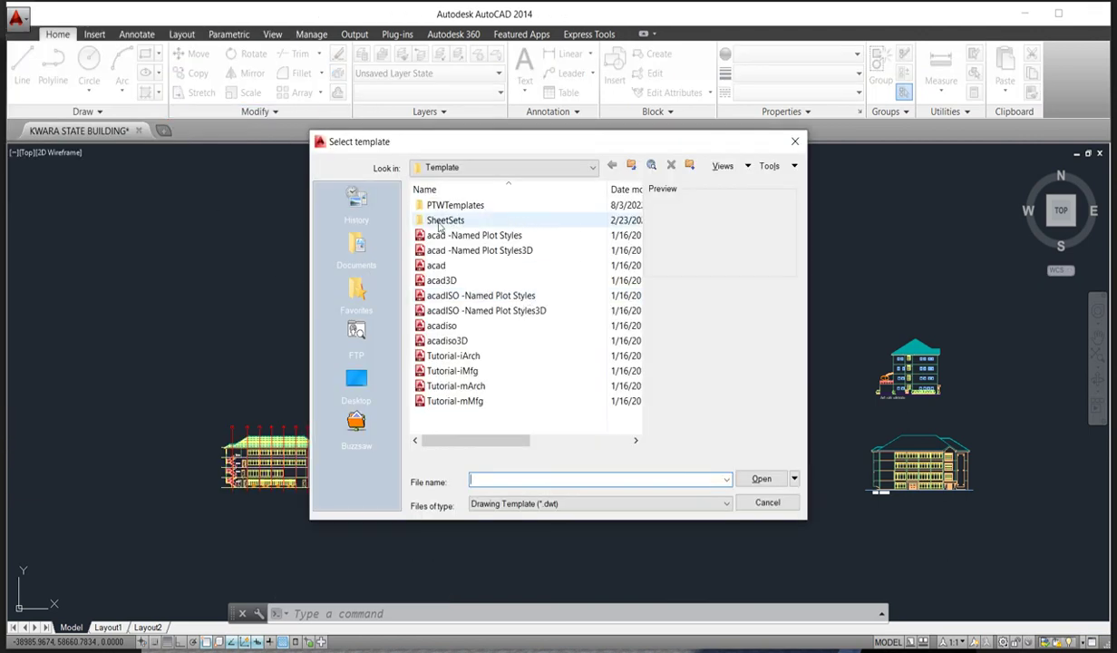
left_click(440, 223)
double_click(442, 222)
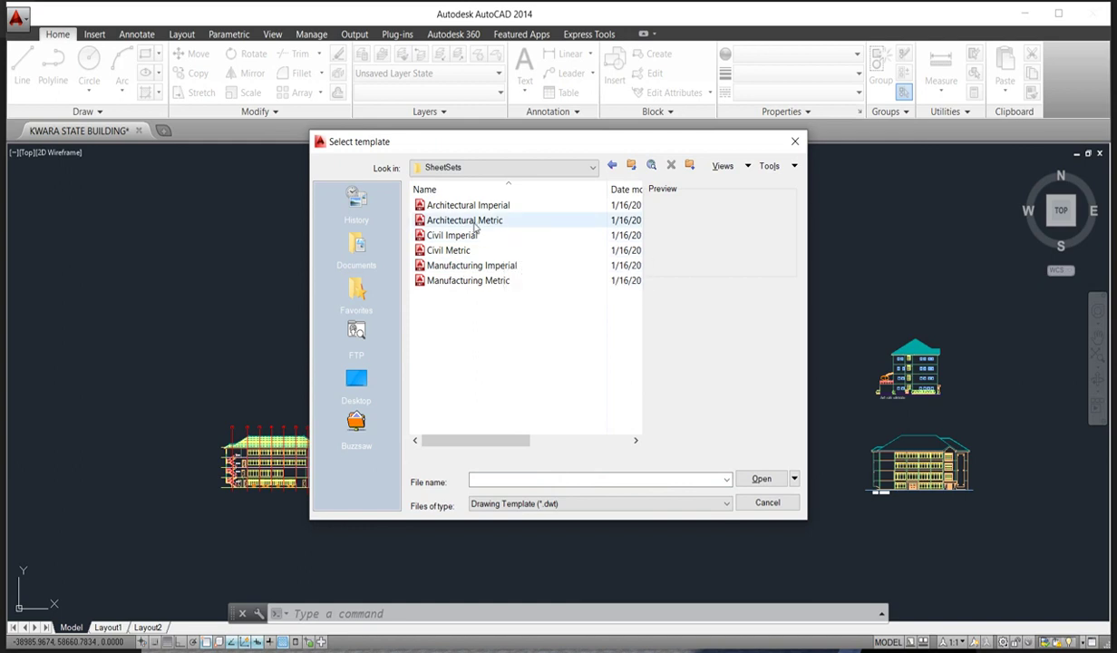
left_click(469, 220)
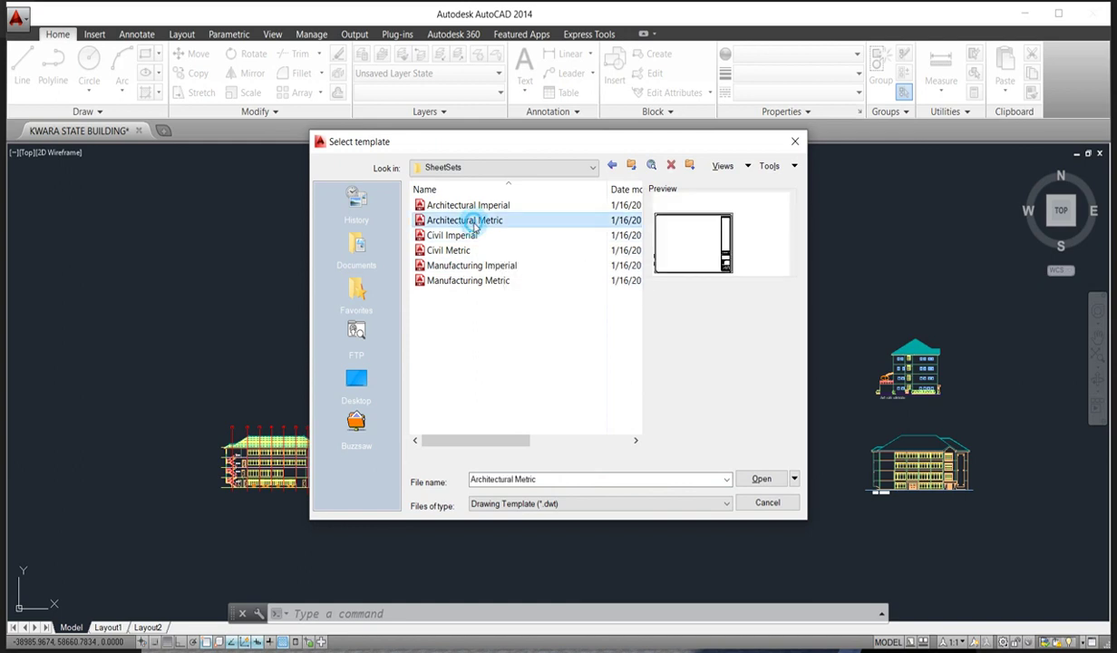
left_click(763, 480)
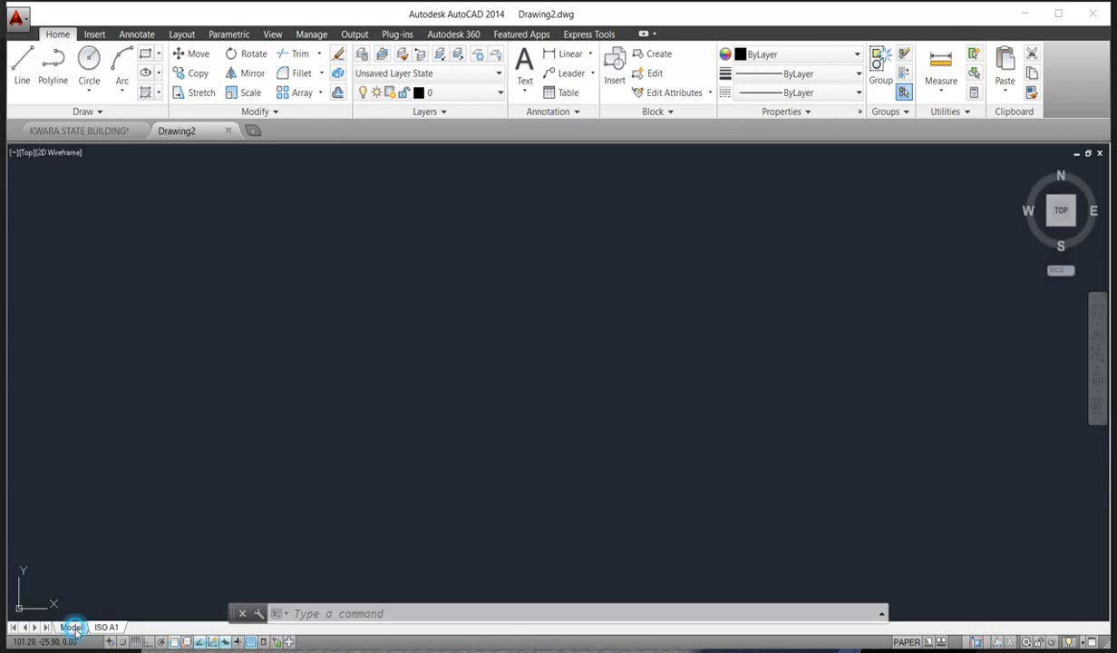
Step: Paste the copied first floor plan into Drawing2's model space at a picked point
left_click(70, 627)
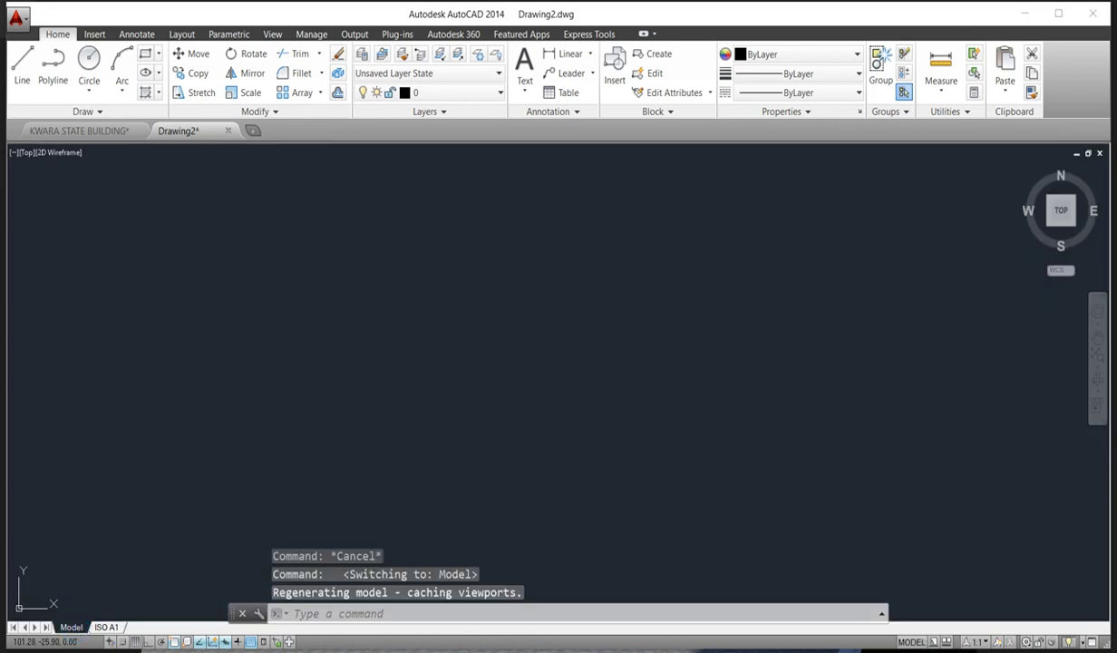
left_click(439, 324)
left_click(445, 302)
right_click(444, 304)
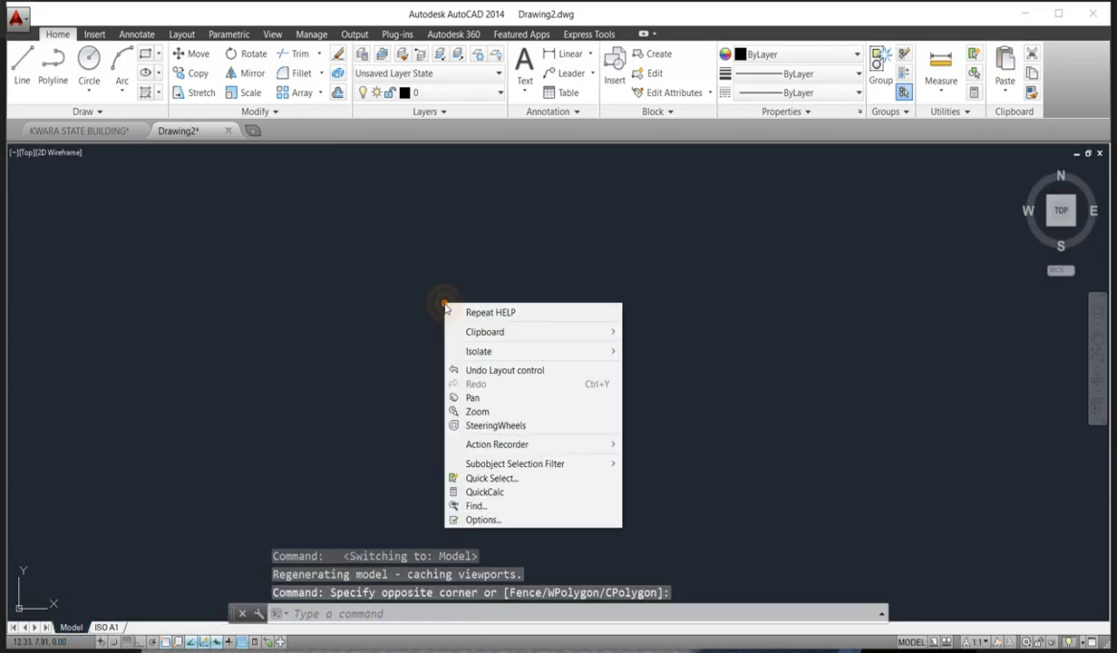
mouse_move(553, 331)
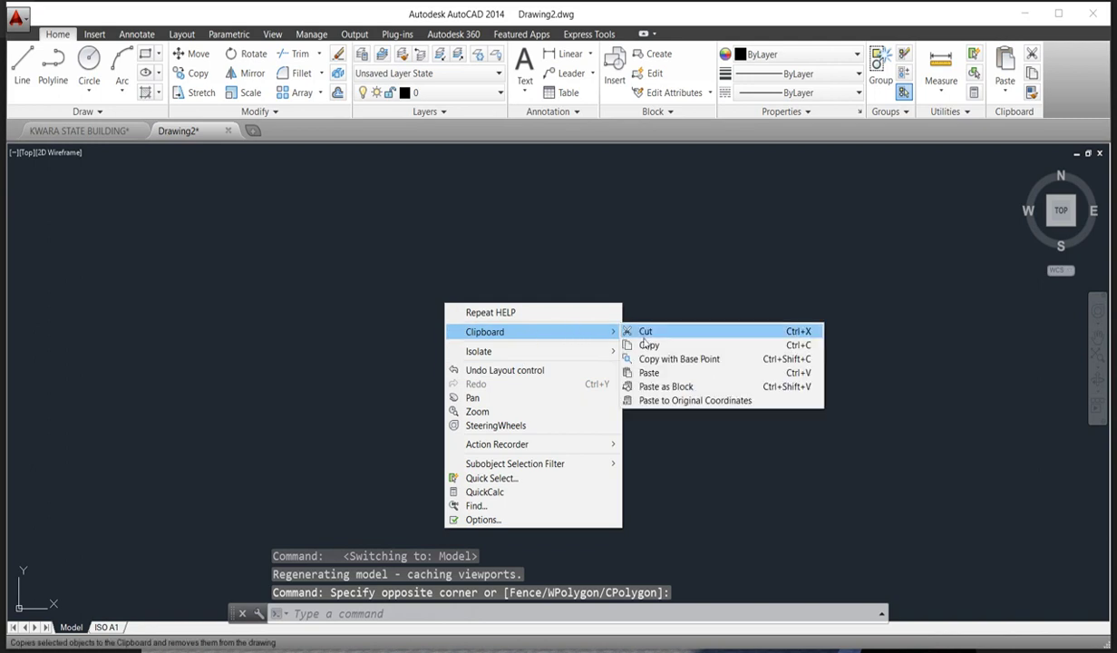
left_click(662, 373)
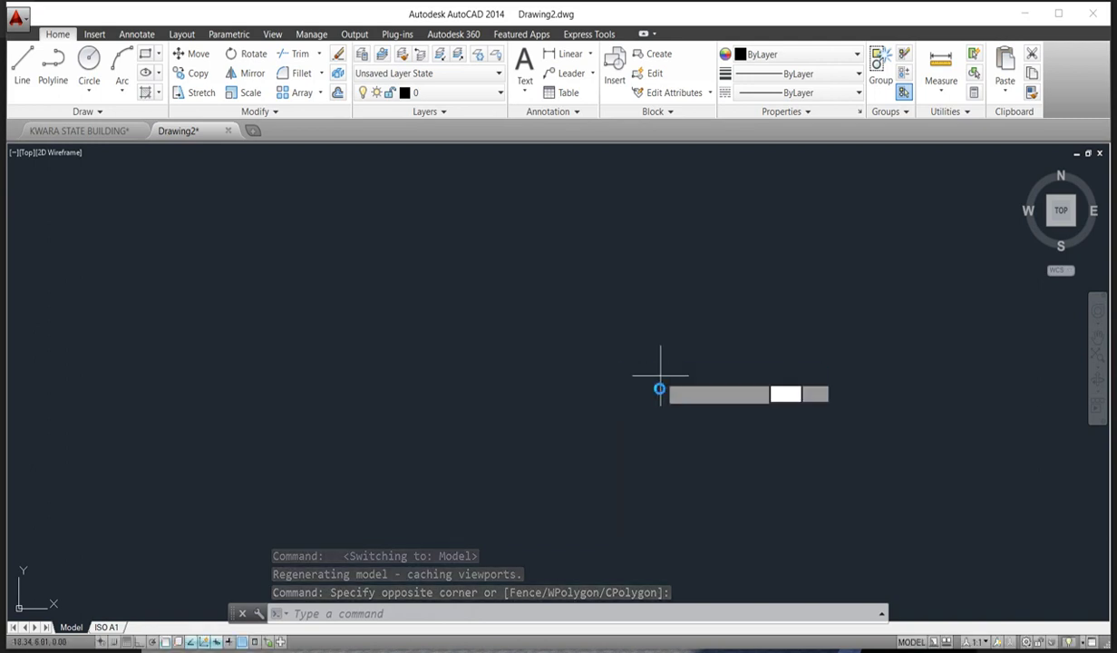
left_click(429, 359)
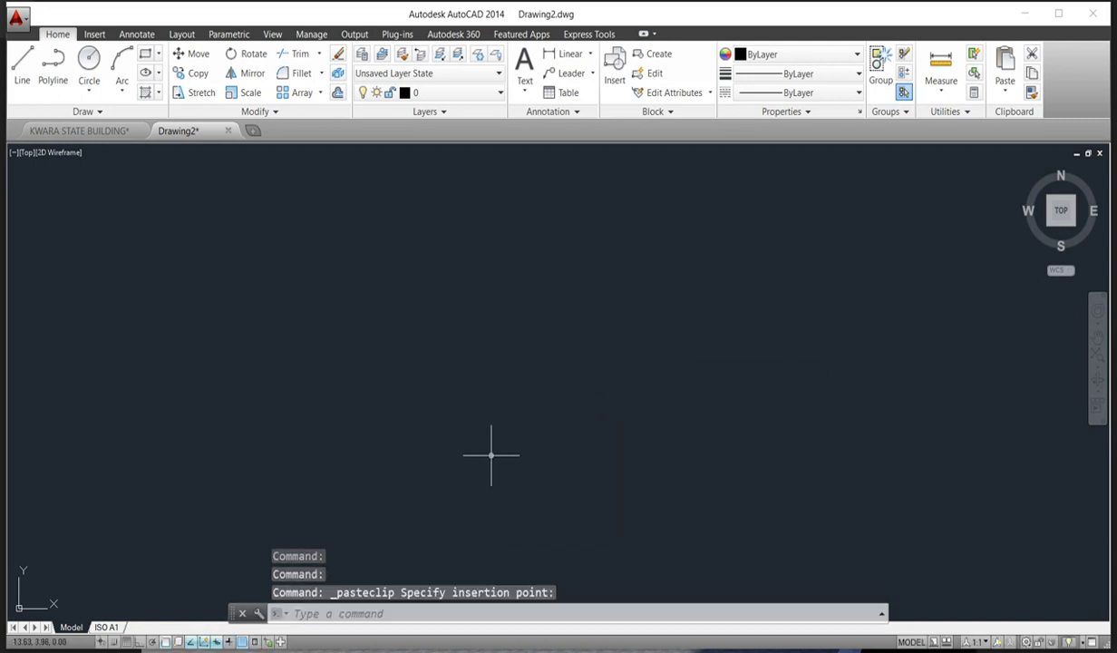
Step: Zoom to extents so the whole pasted floor plan fits the view
right_click(489, 349)
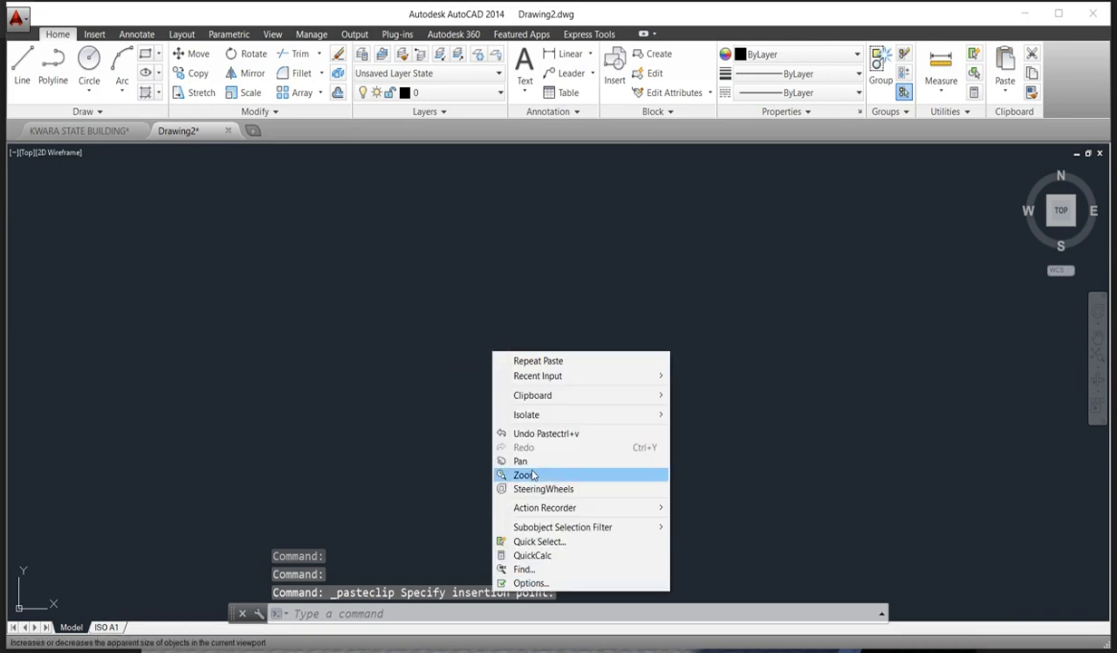
left_click(530, 472)
right_click(486, 324)
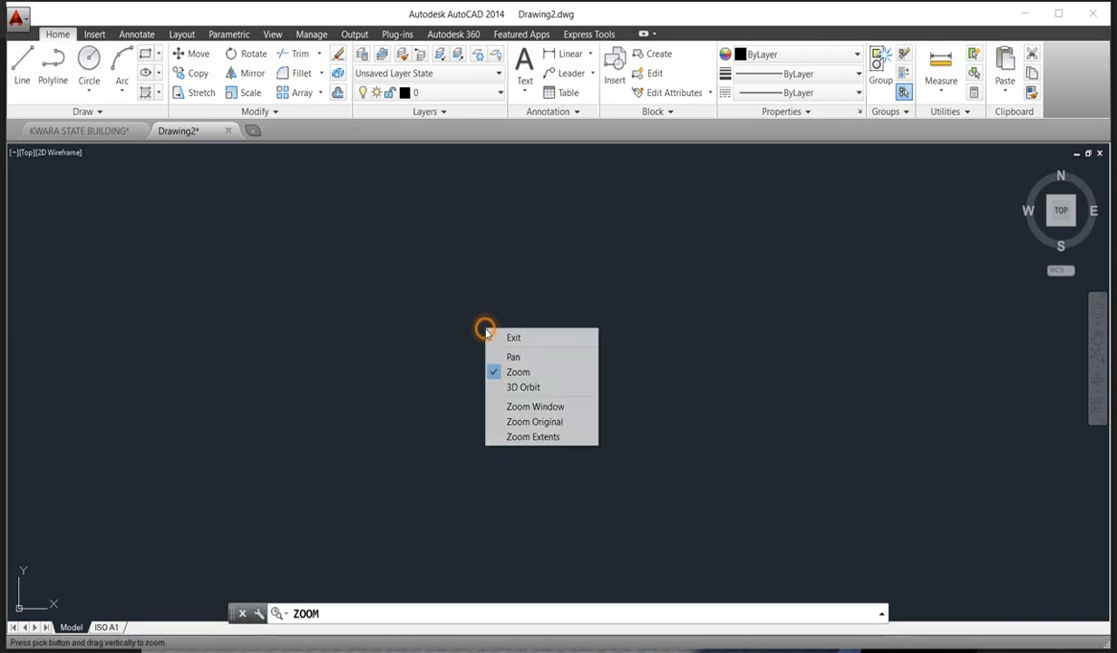
left_click(531, 436)
scroll(465, 424, "down", 4)
scroll(467, 431, "up", 5)
scroll(470, 437, "down", 6)
scroll(474, 447, "up", 3)
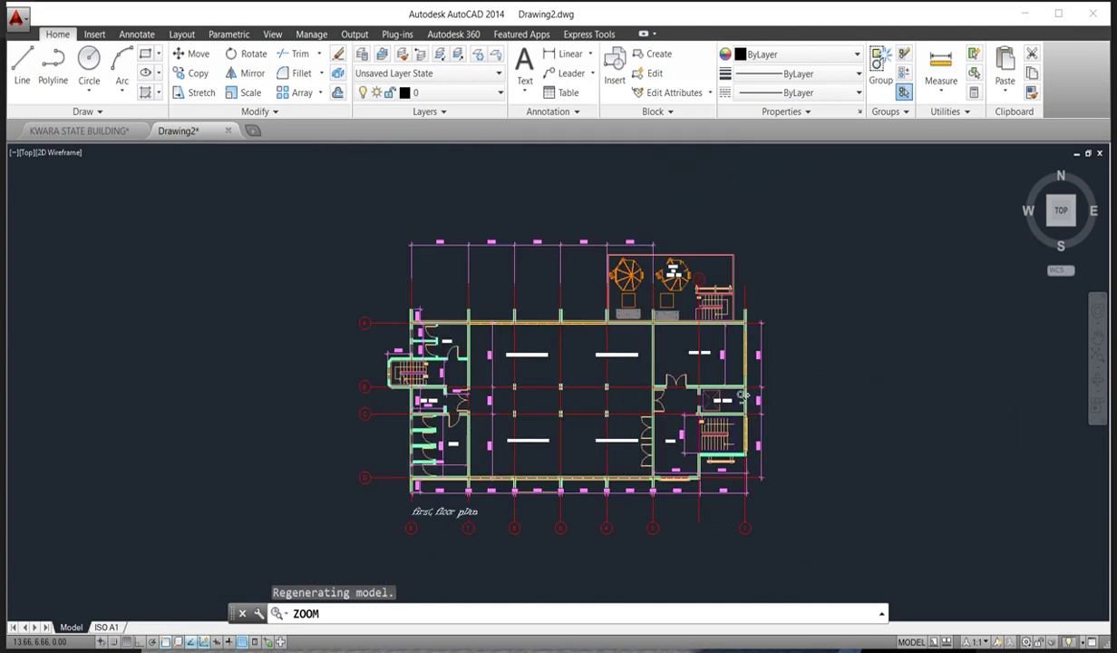
scroll(745, 397, "up", 2)
scroll(394, 505, "up", 3)
scroll(423, 505, "down", 5)
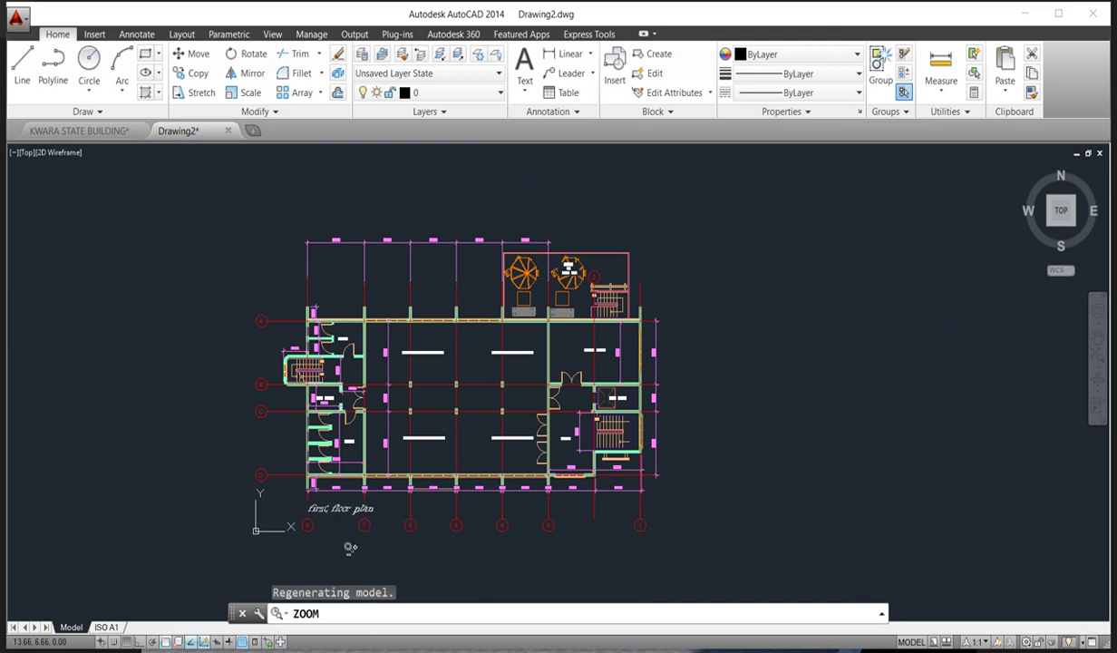
scroll(344, 524, "up", 2)
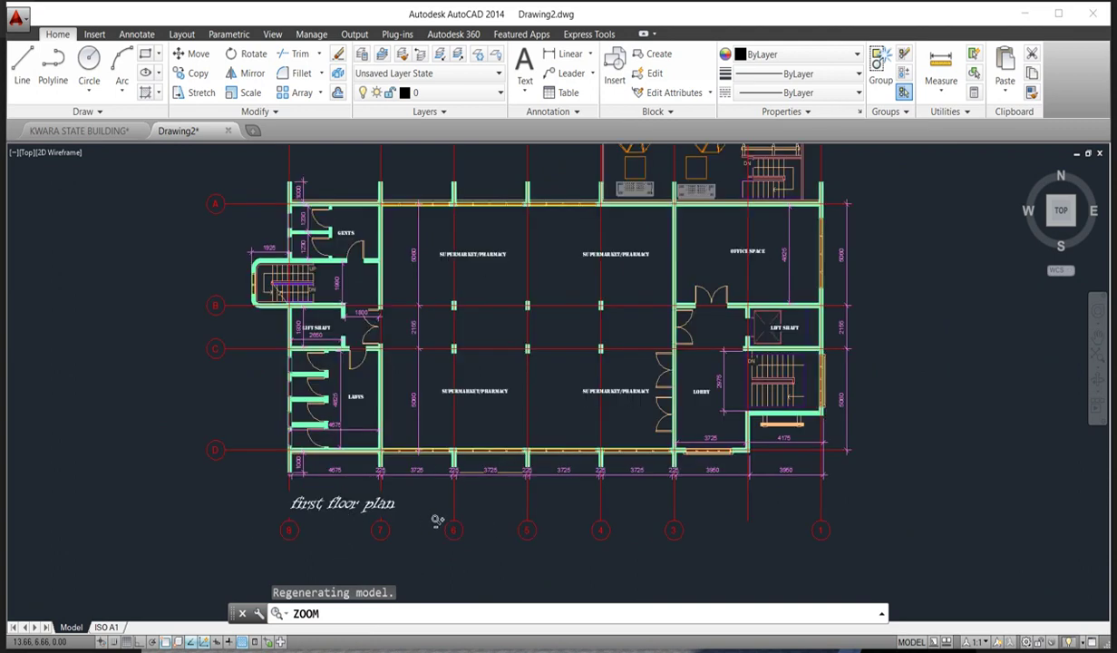
scroll(429, 520, "down", 2)
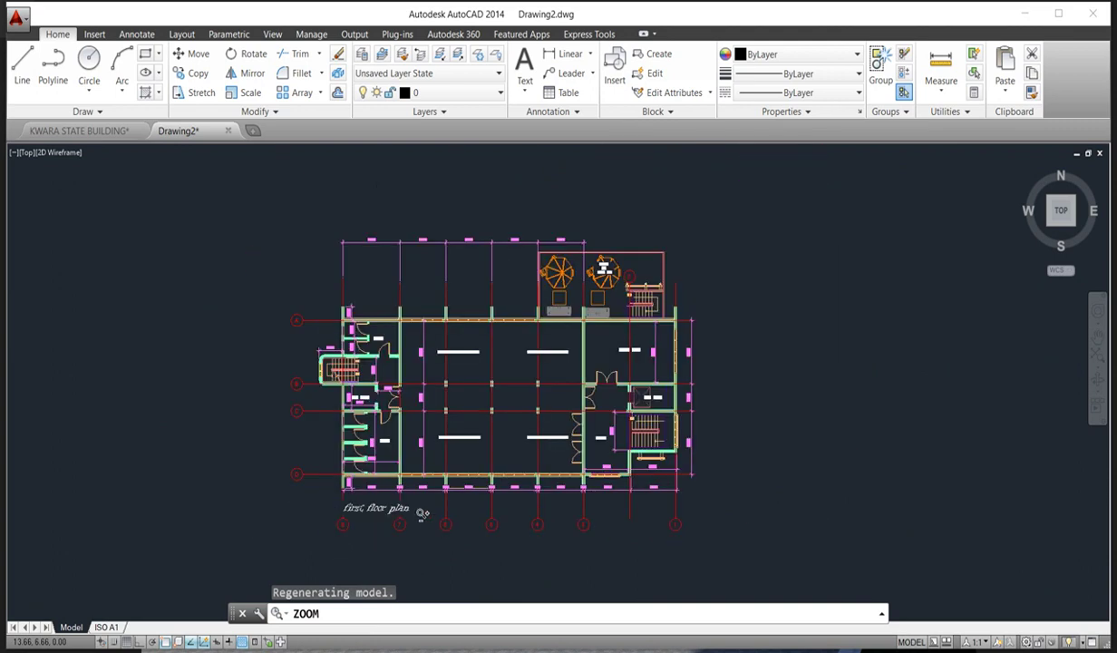
left_click(20, 20)
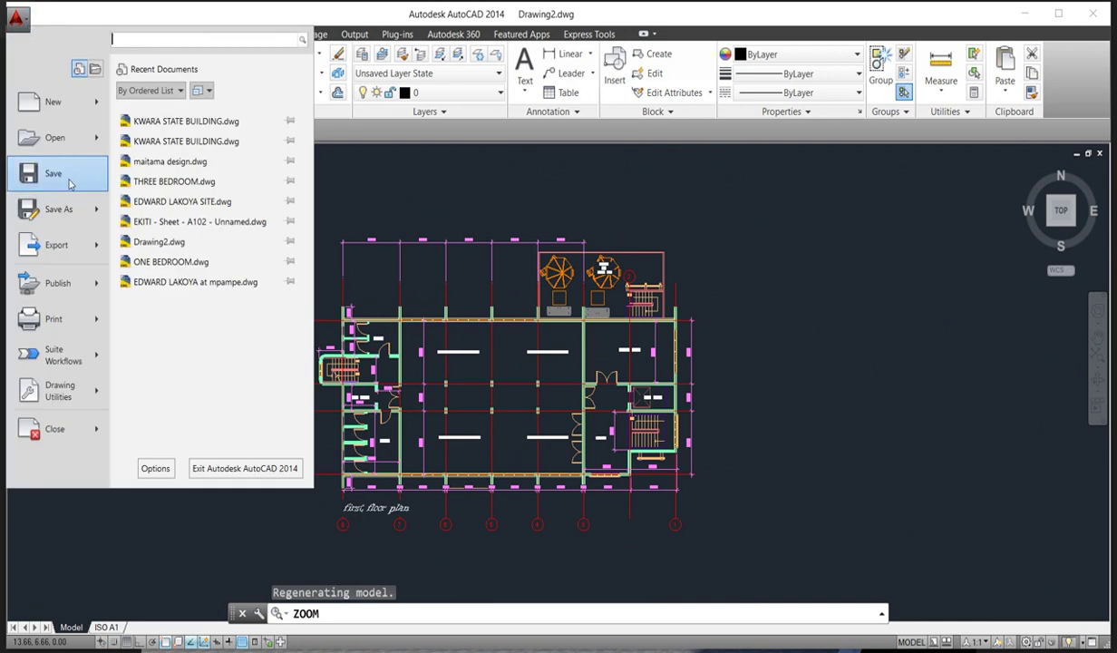
Step: Save the drawing to the Desktop as first floor.dwg, then return to KWARA STATE BUILDING
left_click(68, 172)
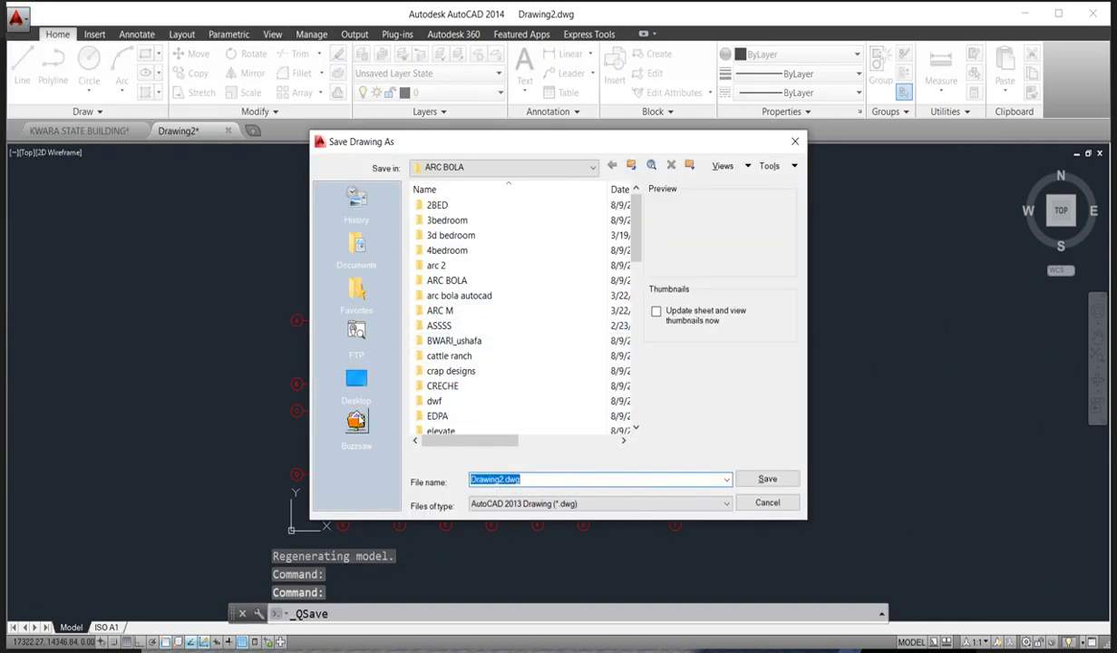
left_click(353, 380)
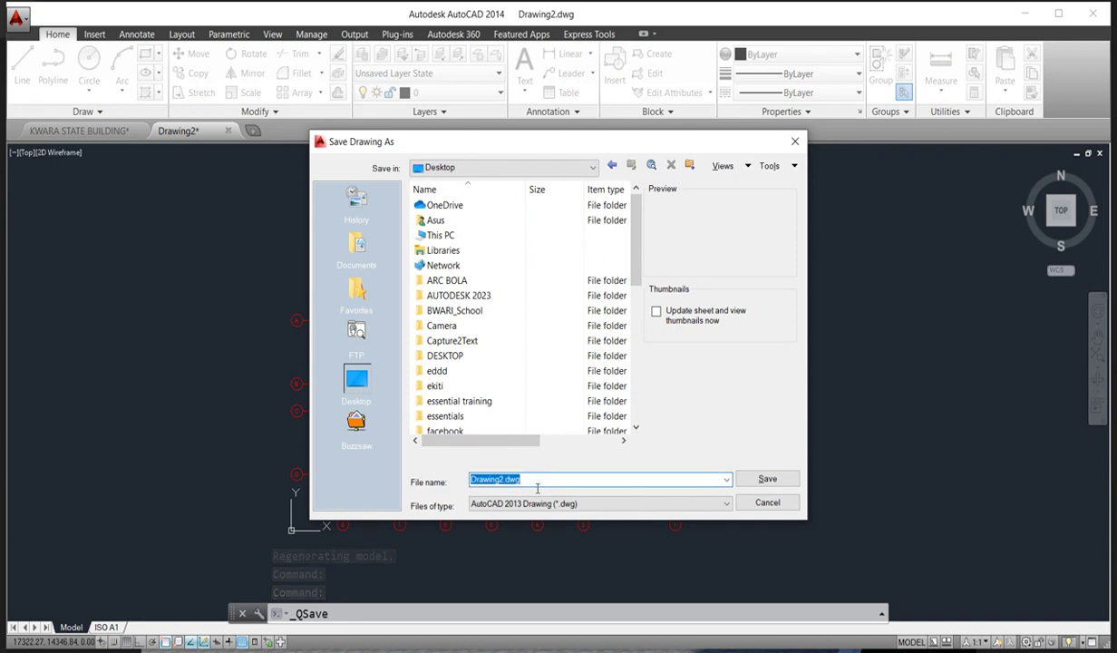
type("first floor")
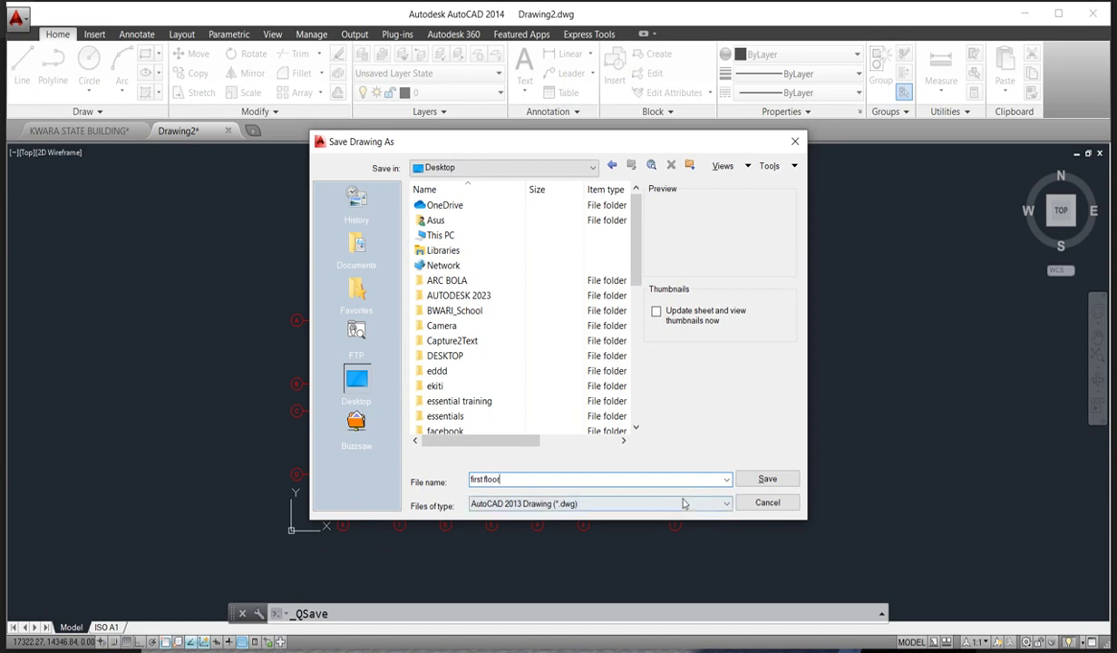
left_click(768, 478)
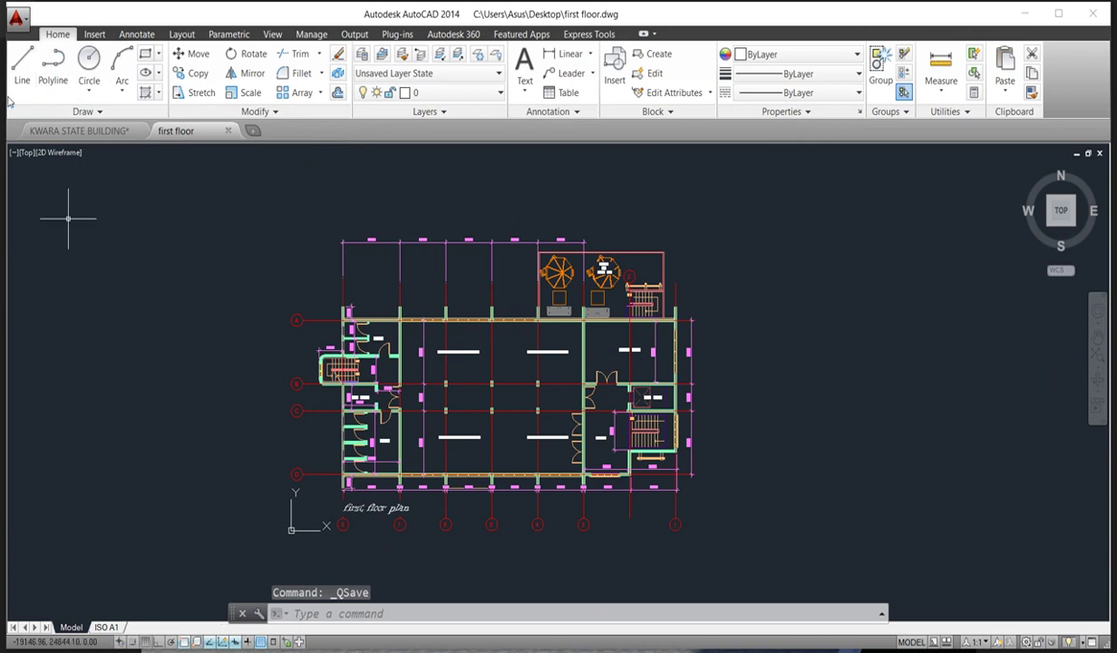
left_click(80, 131)
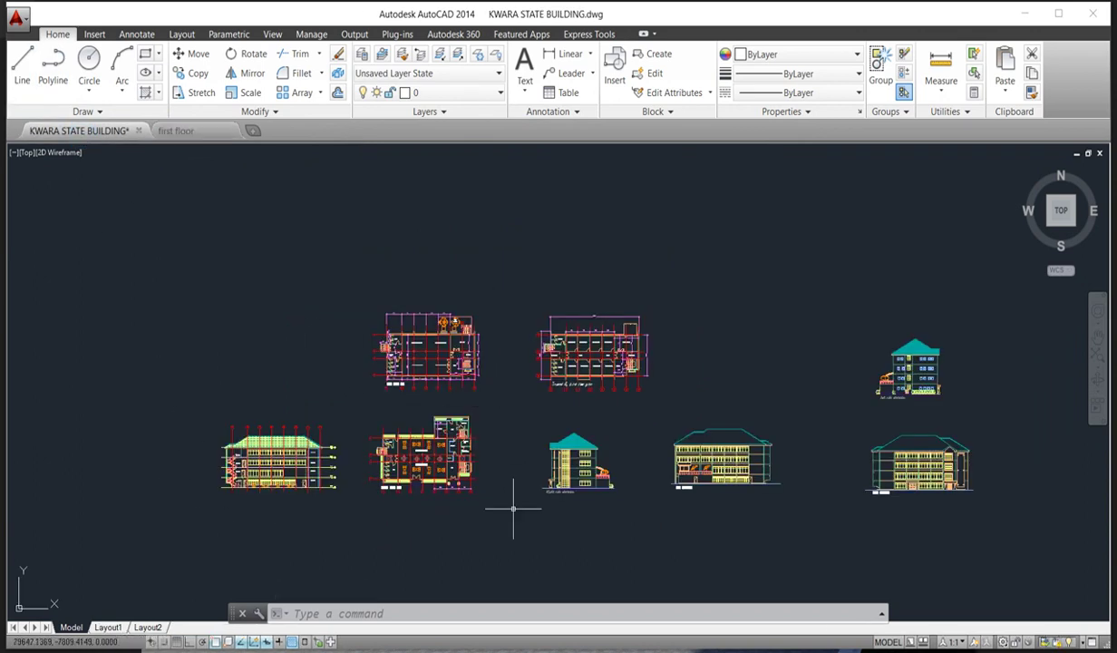
Step: Window-select the ground floor plan and copy it via Clipboard > Copy
scroll(430, 513, "up", 8)
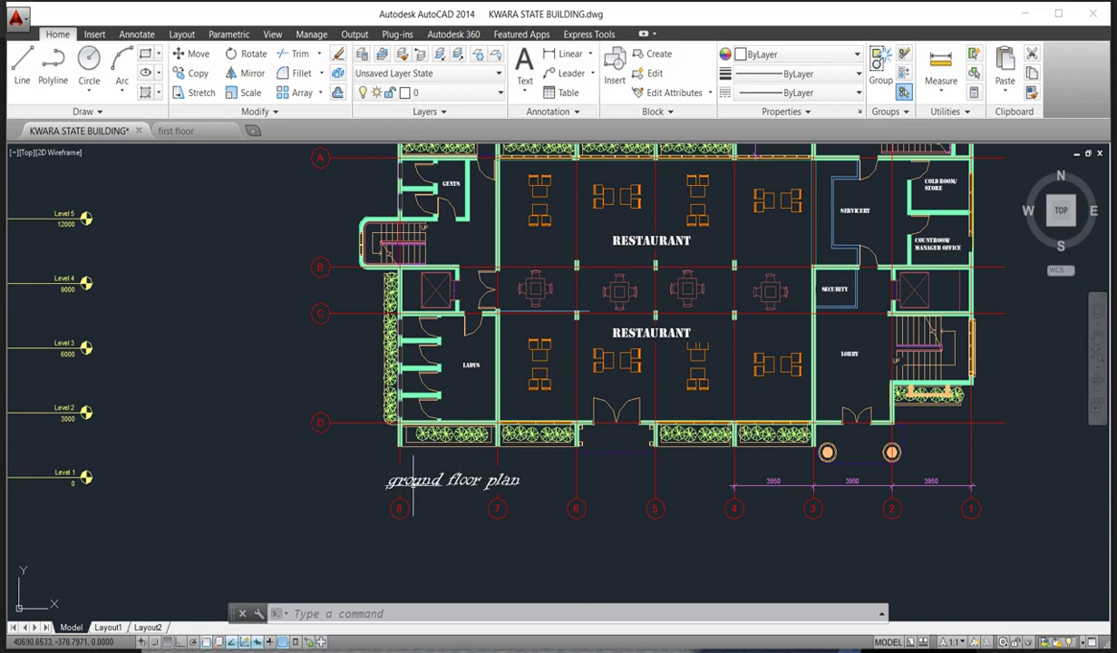
scroll(478, 495, "down", 4)
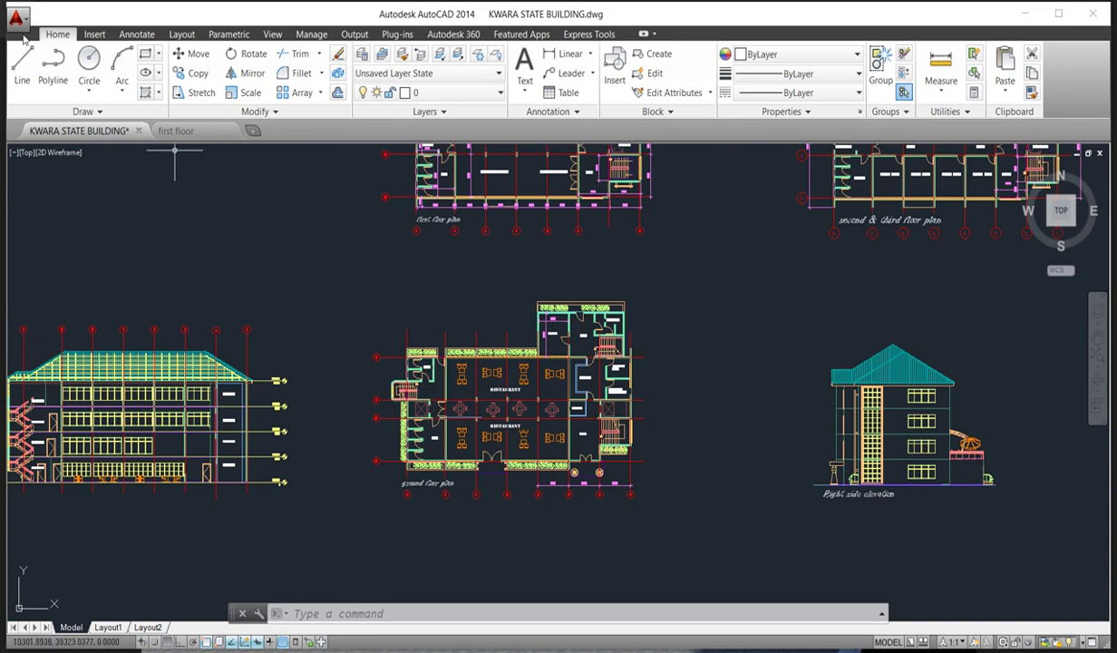
left_click(340, 268)
left_click(729, 558)
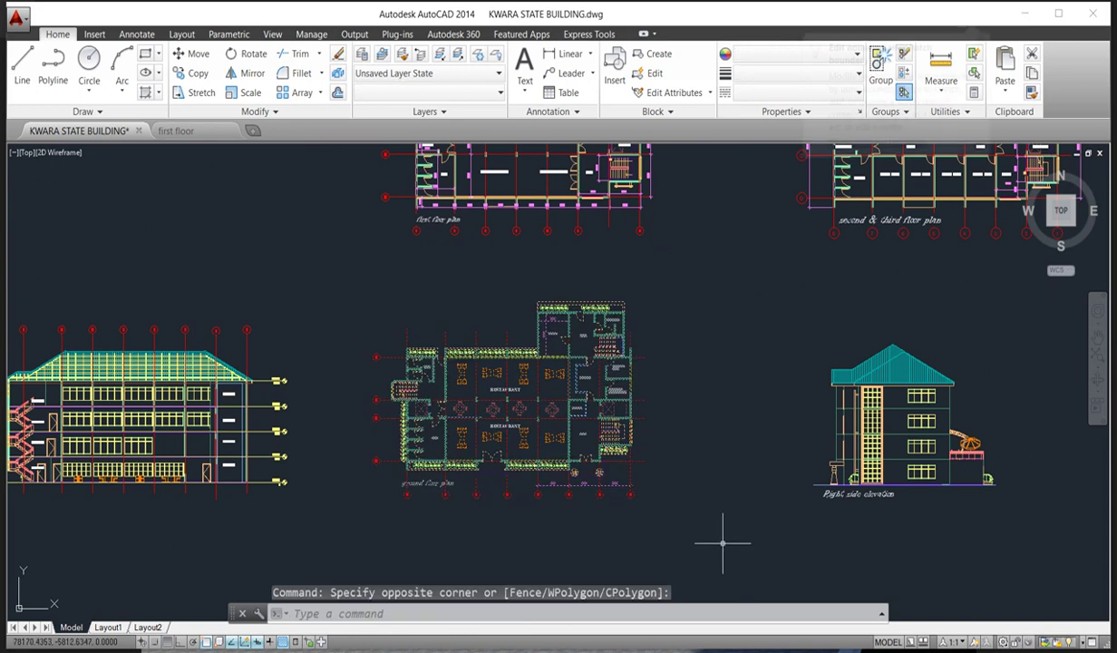
right_click(520, 82)
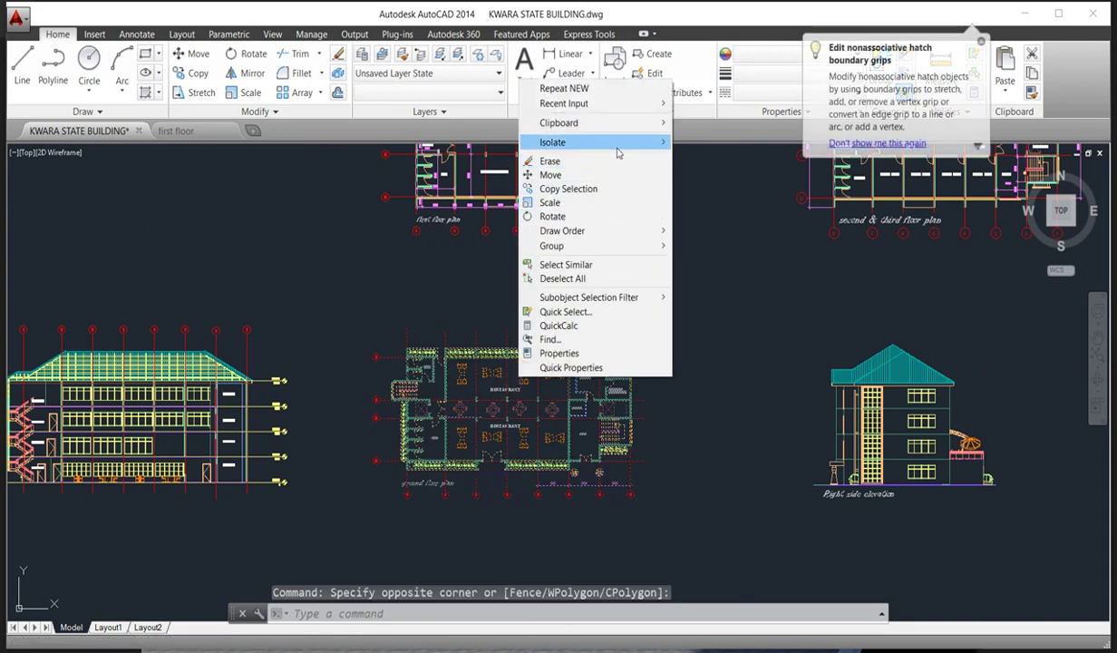
mouse_move(635, 123)
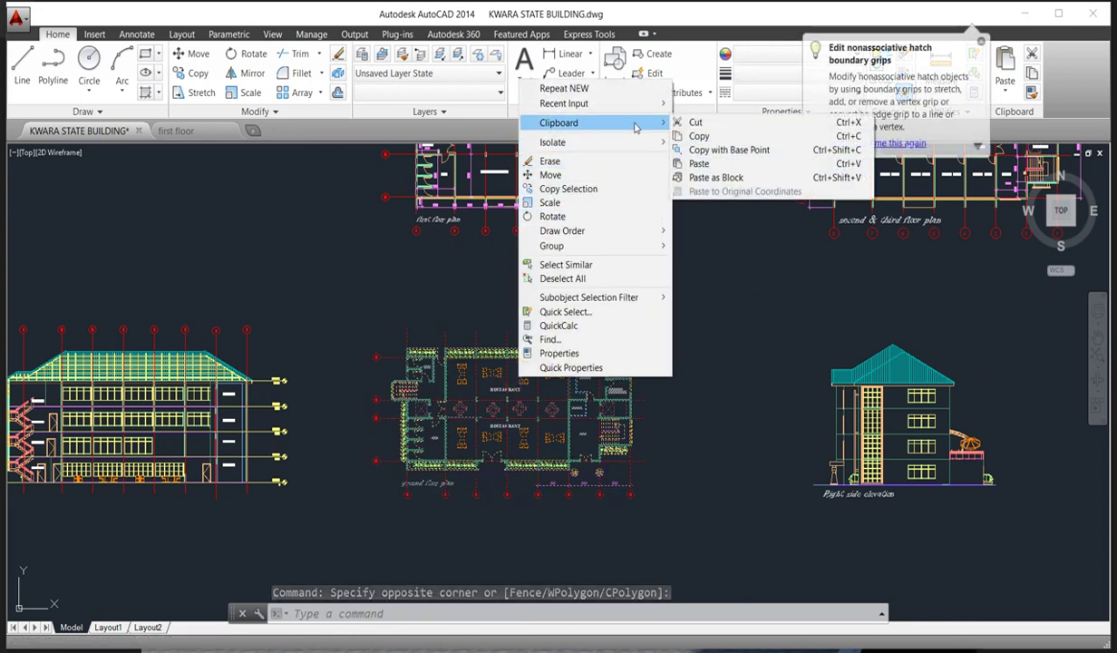
left_click(696, 137)
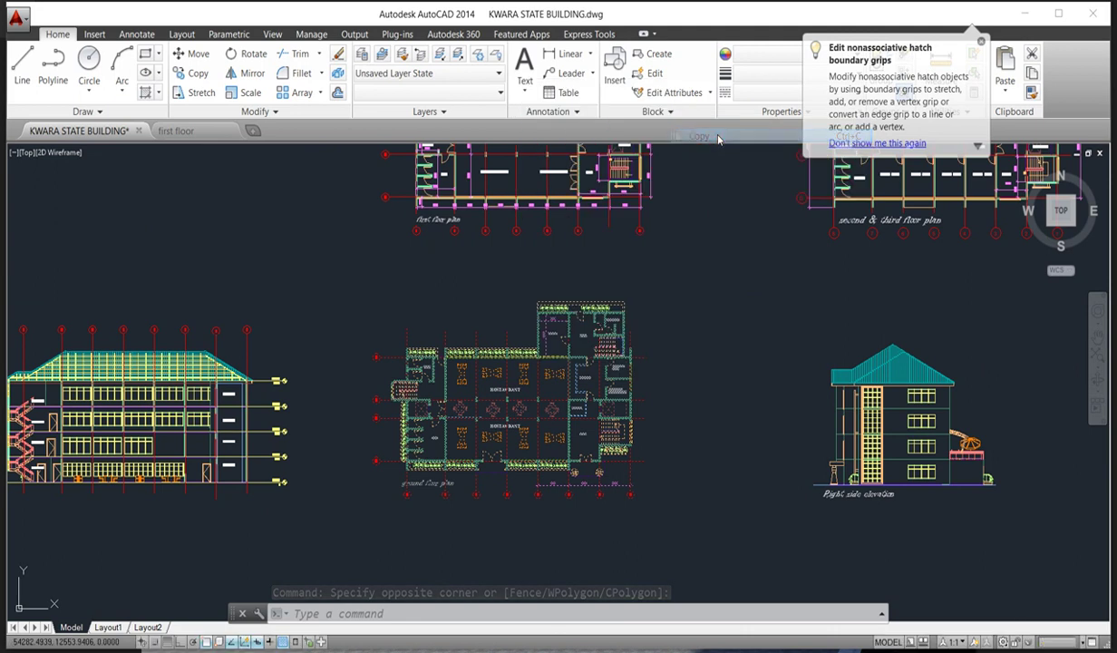
left_click(18, 17)
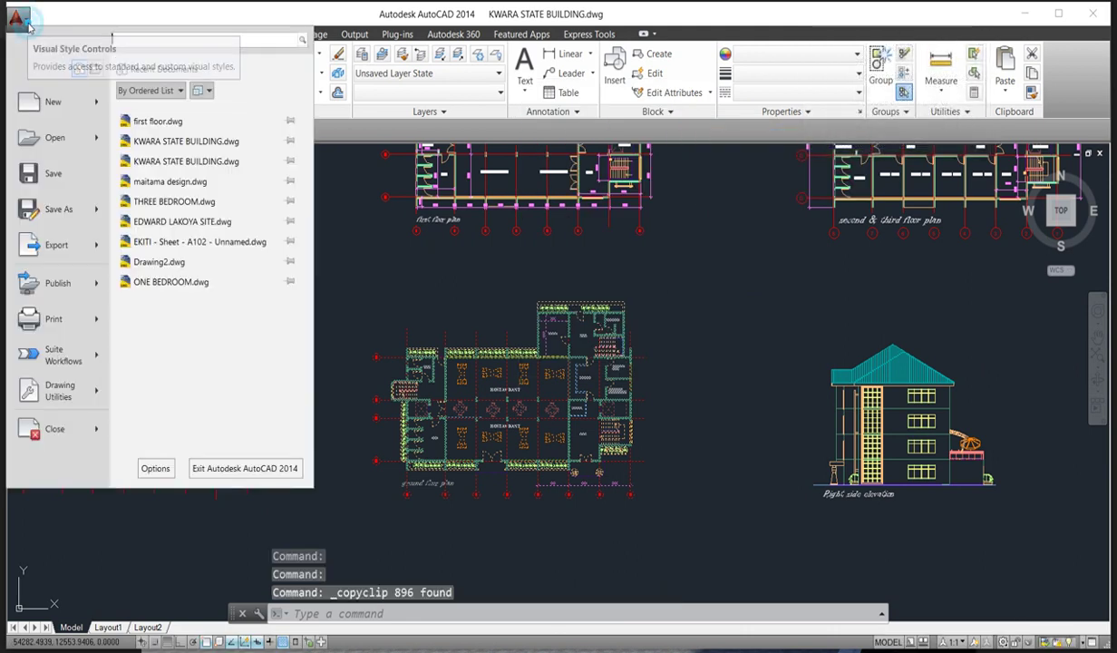
Step: Create Drawing3 from the SheetSets Architectural Metric template and switch to its model space
left_click(67, 106)
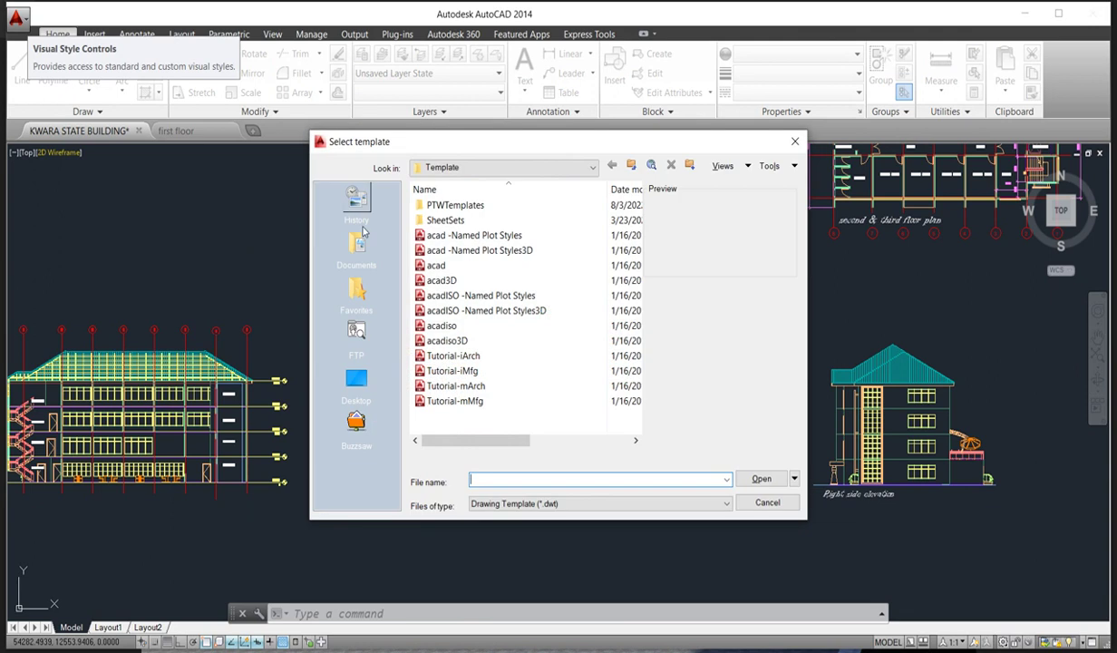
left_click(448, 222)
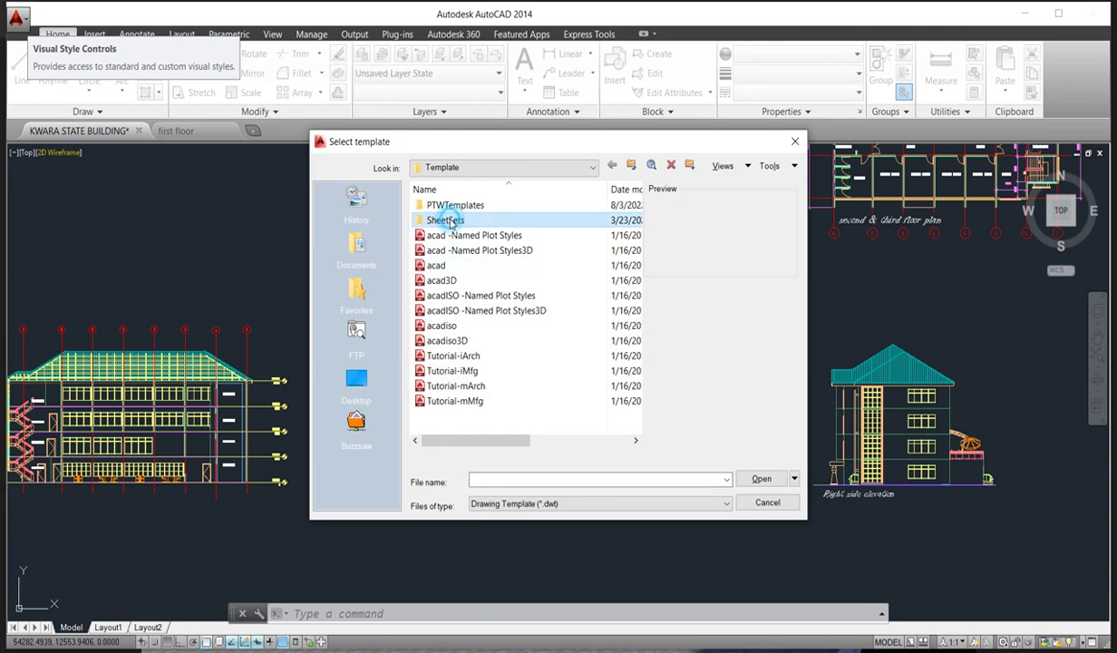
double_click(448, 221)
double_click(464, 221)
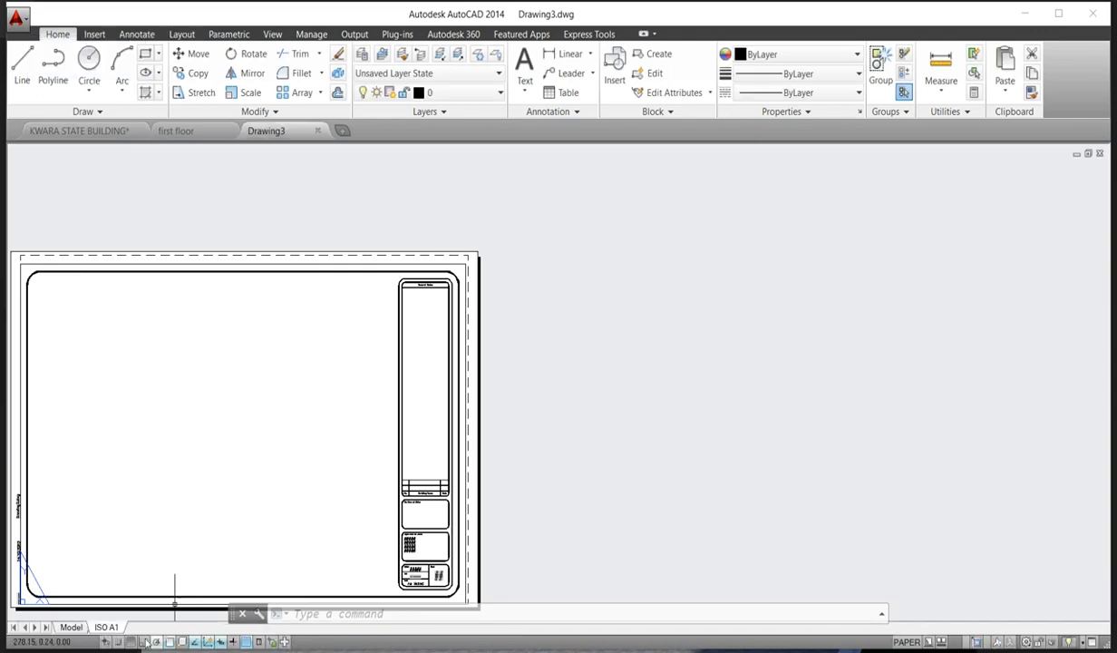
left_click(71, 626)
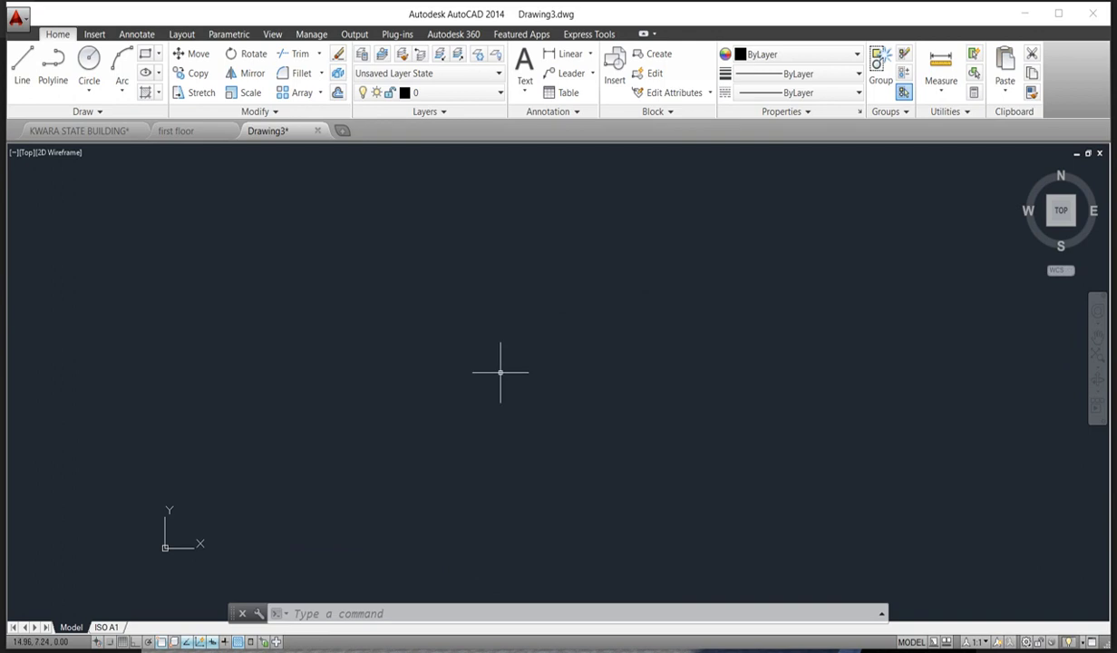
right_click(454, 313)
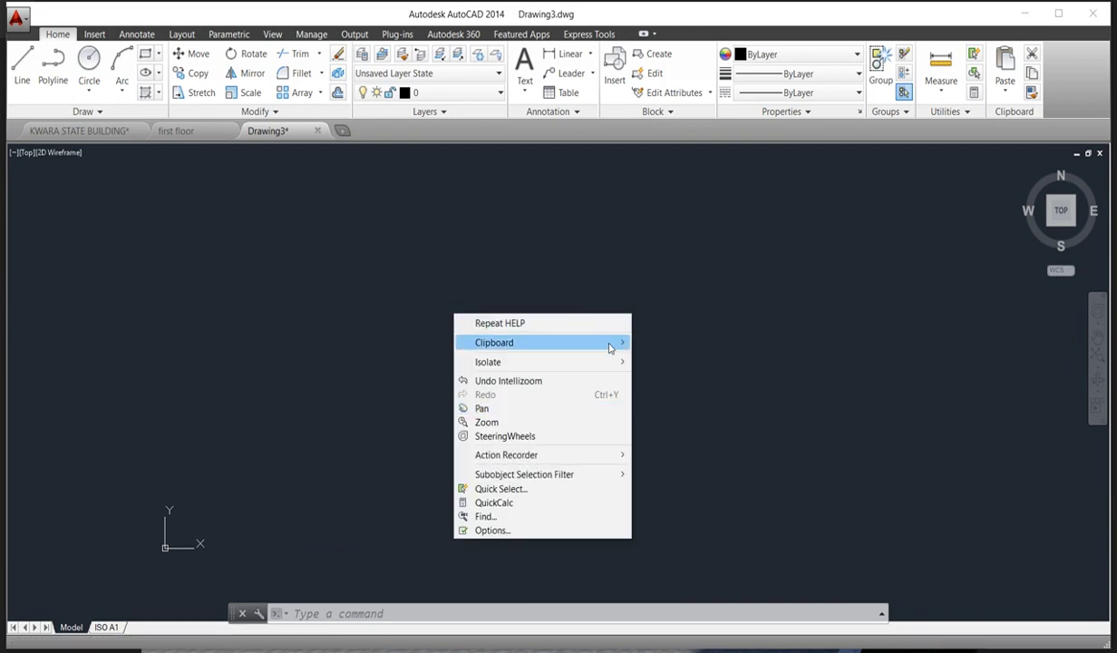
Step: Paste the copied ground floor plan into Drawing3's model space at a picked point
mouse_move(611, 342)
left_click(676, 384)
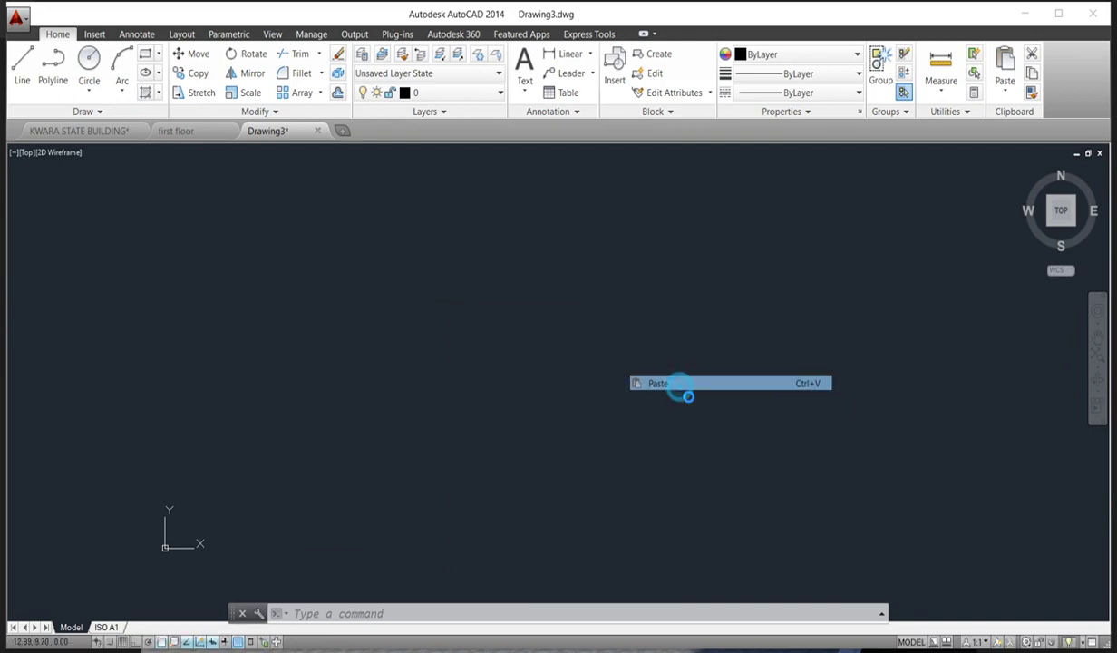
left_click(427, 372)
scroll(412, 372, "down", 3)
Step: Zoom to extents so the whole pasted ground floor plan is visible
right_click(460, 348)
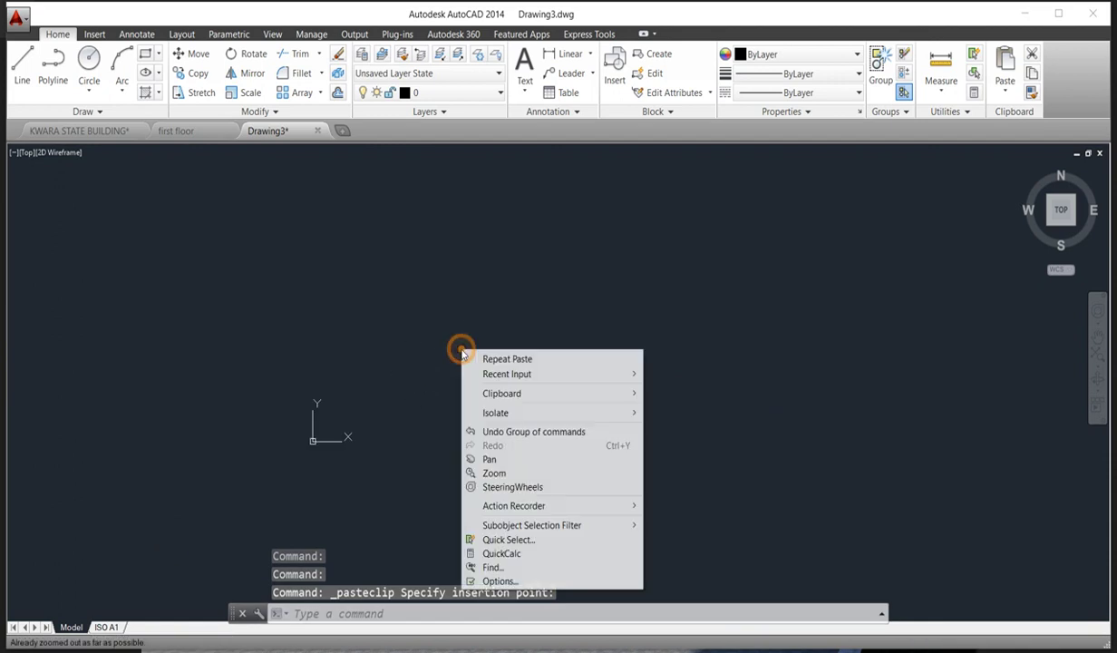
left_click(494, 472)
right_click(455, 305)
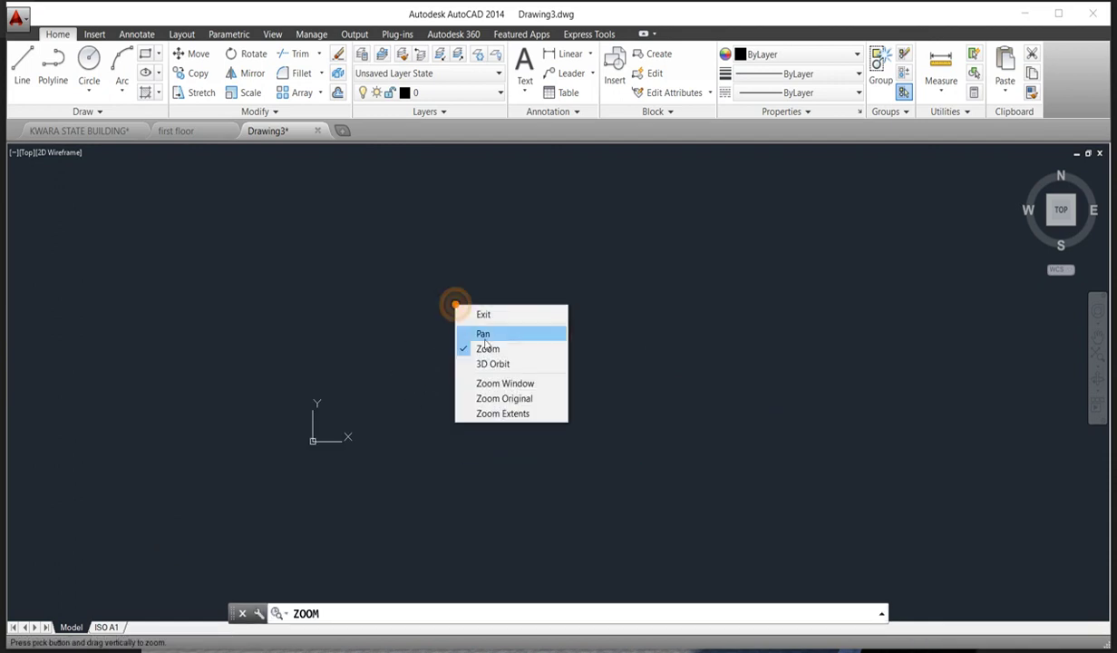
left_click(503, 414)
scroll(429, 381, "down", 5)
scroll(432, 385, "down", 3)
scroll(340, 385, "up", 8)
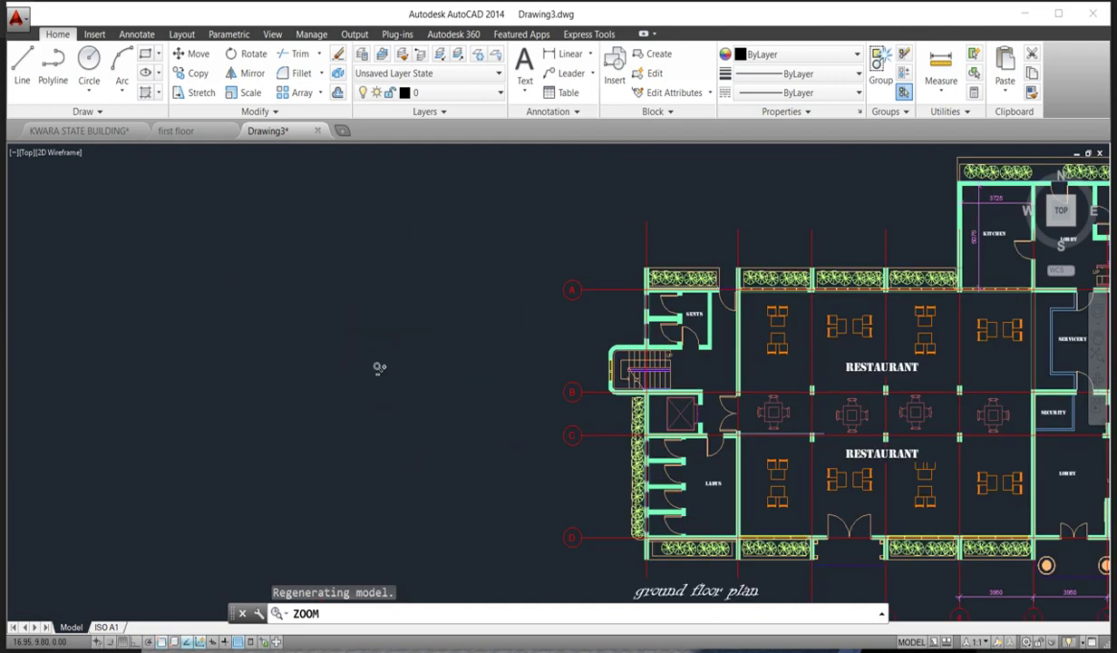
scroll(373, 370, "down", 8)
Step: End the zoom and fine-tune the plan's framing with the mouse wheel
right_click(648, 294)
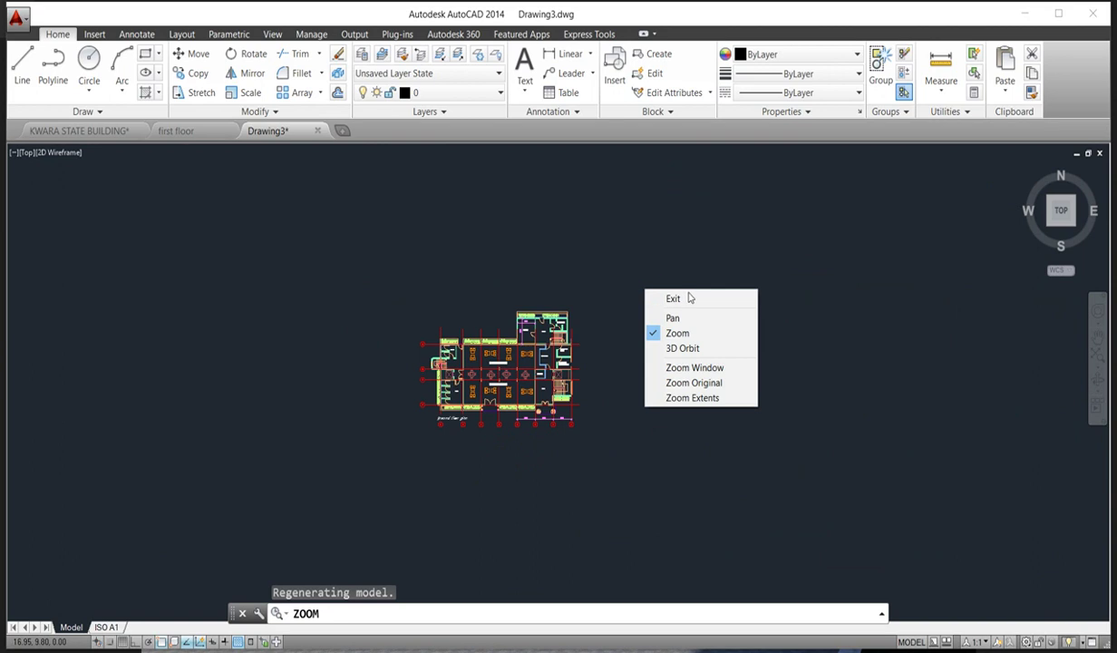
left_click(673, 296)
scroll(490, 334, "up", 6)
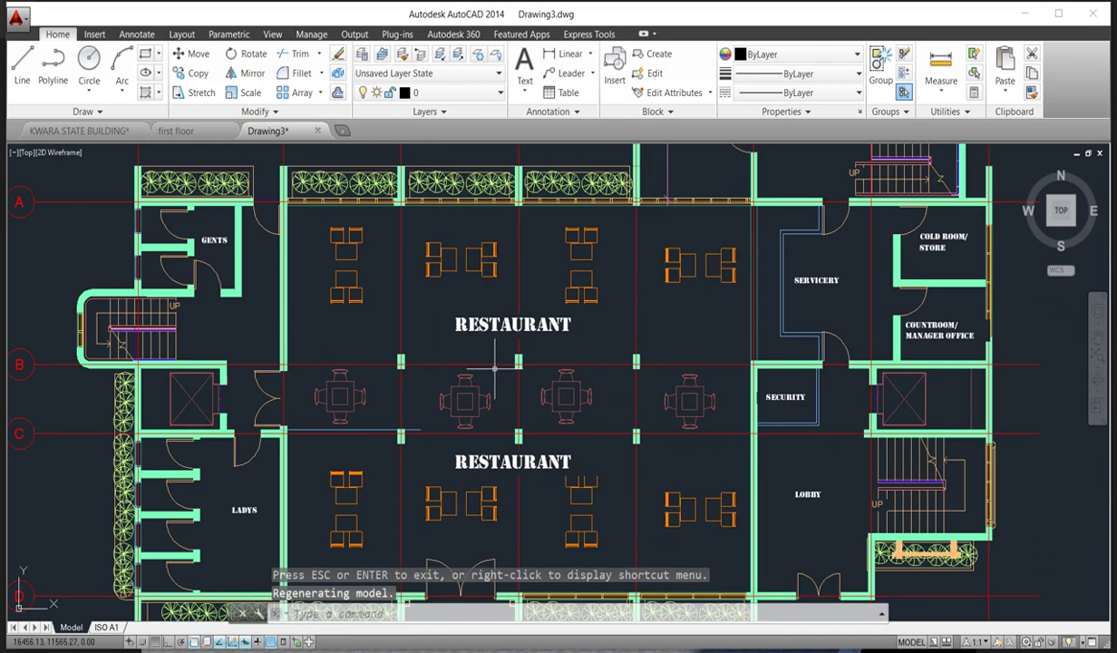
scroll(489, 336, "down", 5)
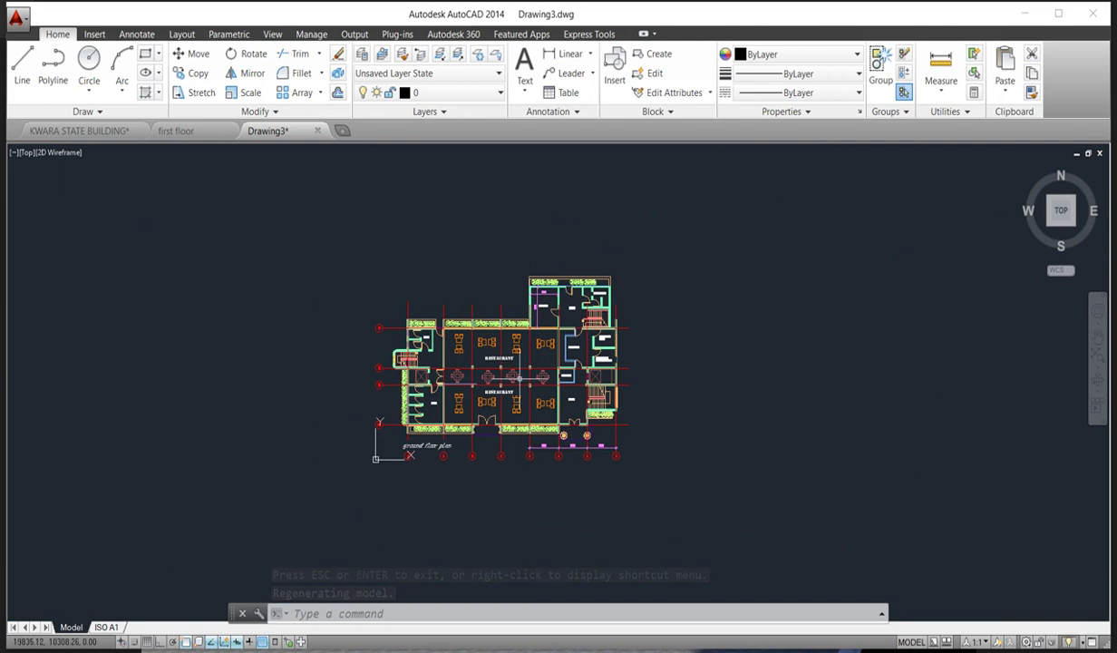
scroll(434, 349, "up", 5)
scroll(431, 343, "down", 5)
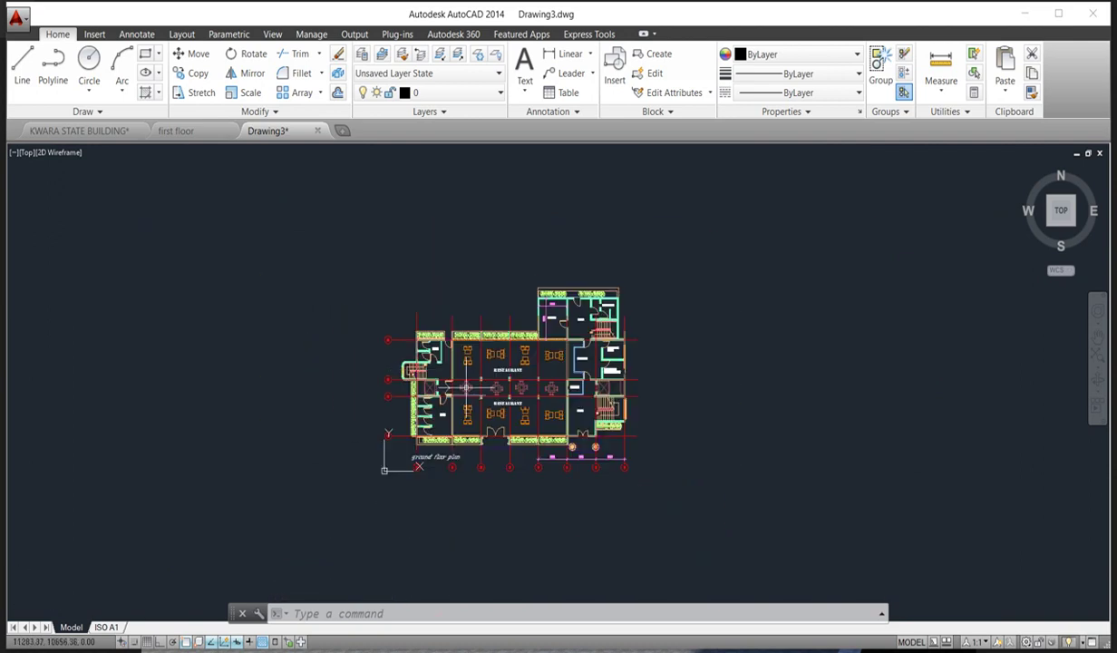
scroll(477, 354, "up", 4)
scroll(472, 356, "down", 4)
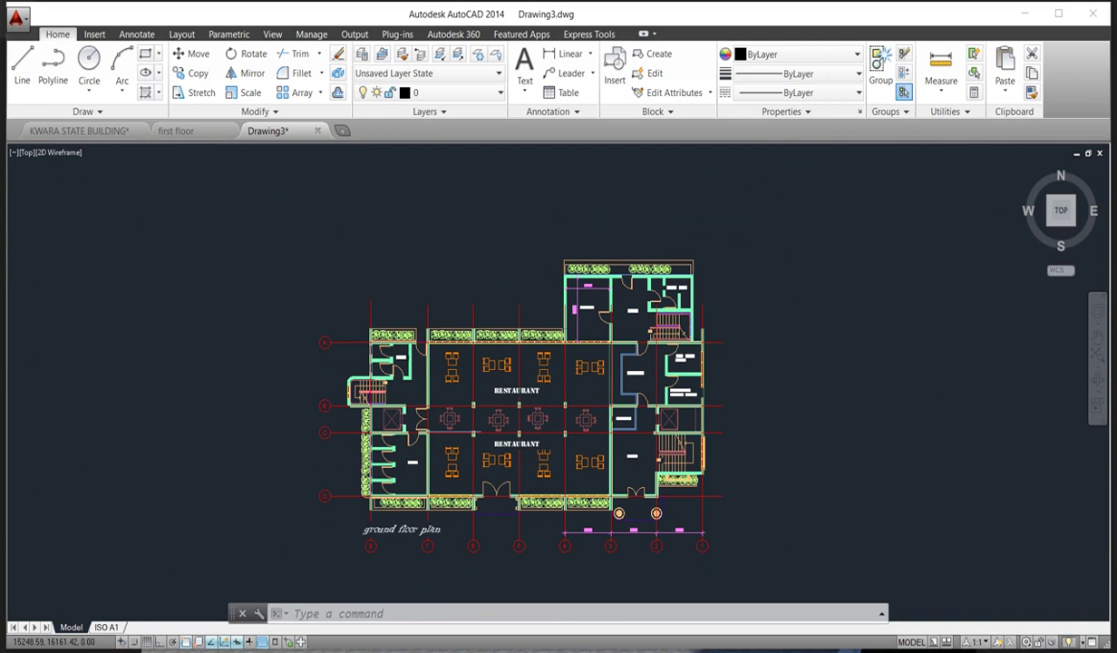
left_click(25, 22)
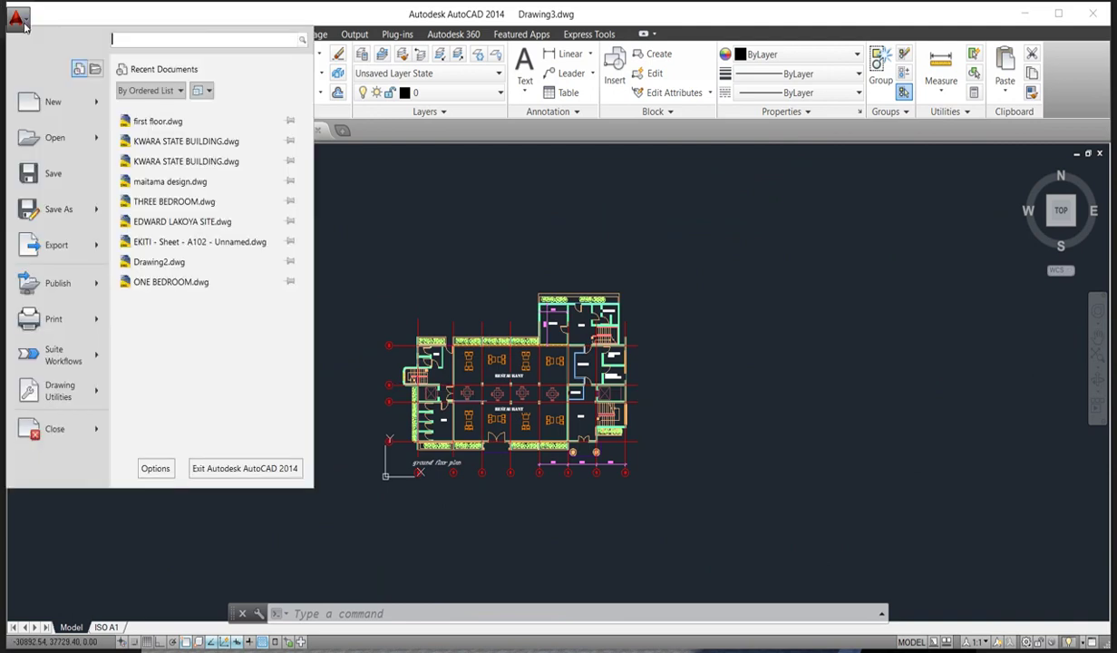
Step: Save Drawing3 to the Desktop as ground.dwg
left_click(50, 173)
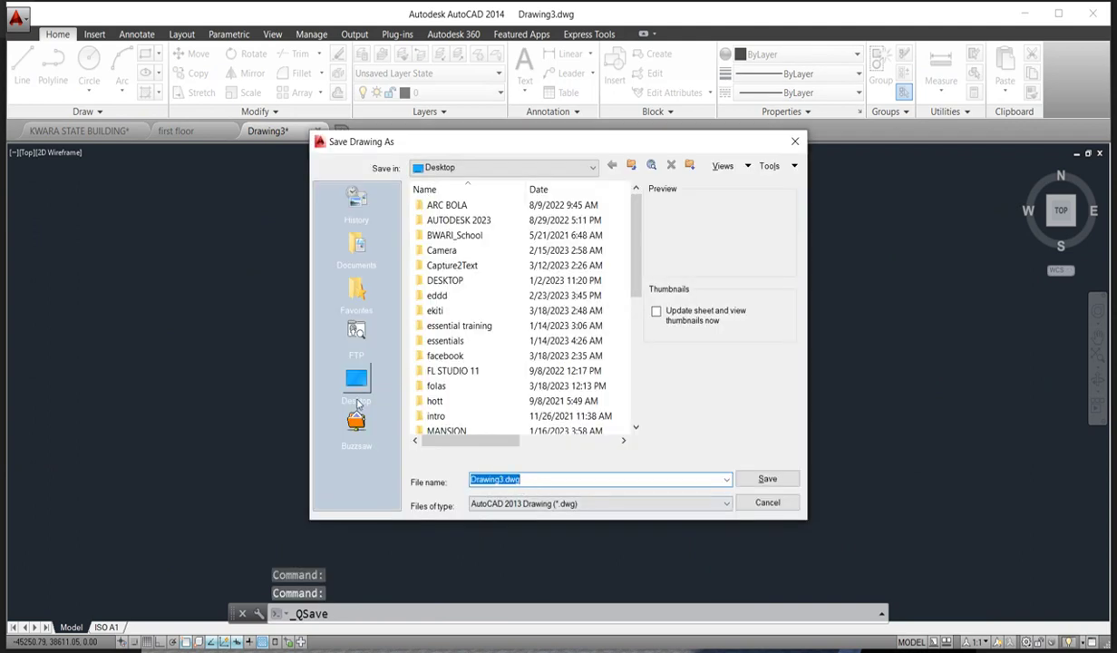
left_click(356, 379)
double_click(532, 483)
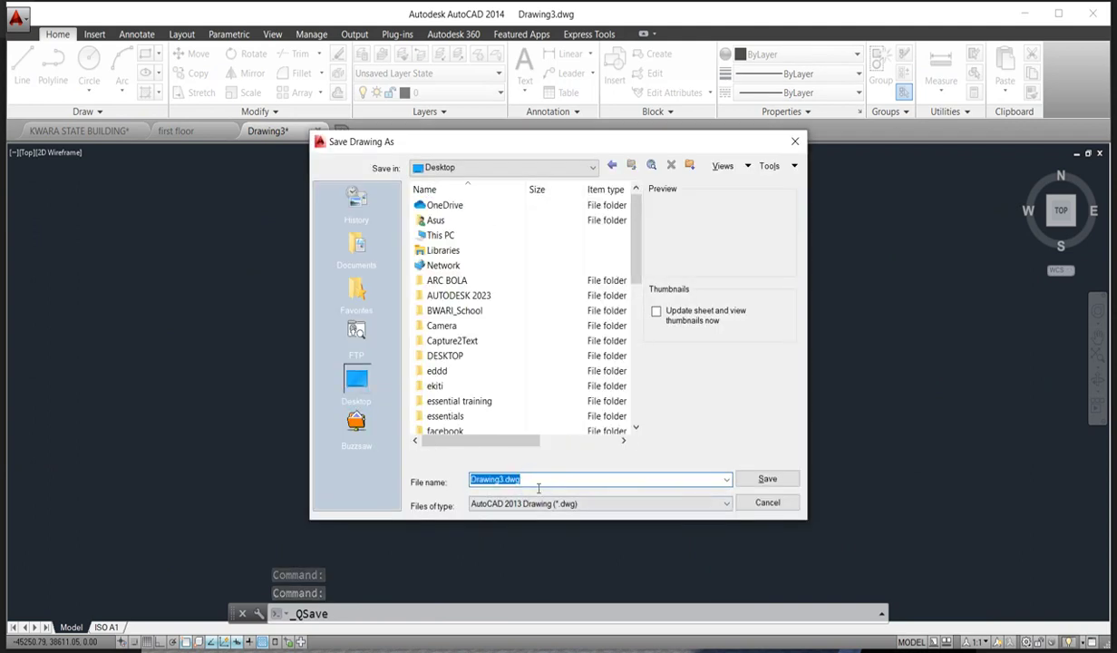
type("ground")
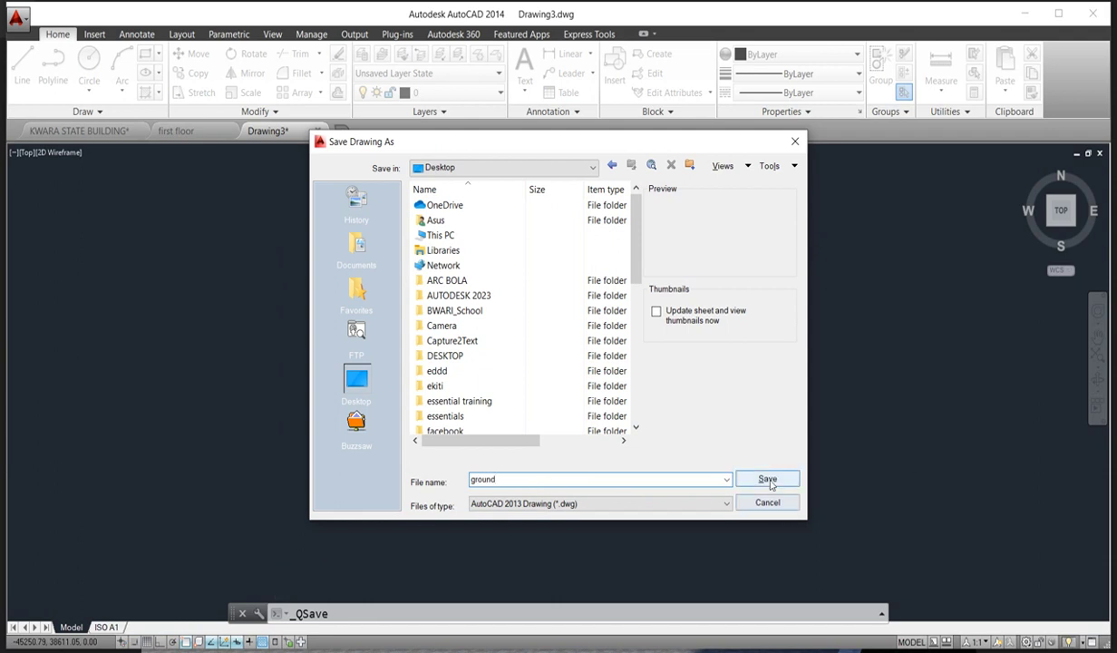
left_click(769, 481)
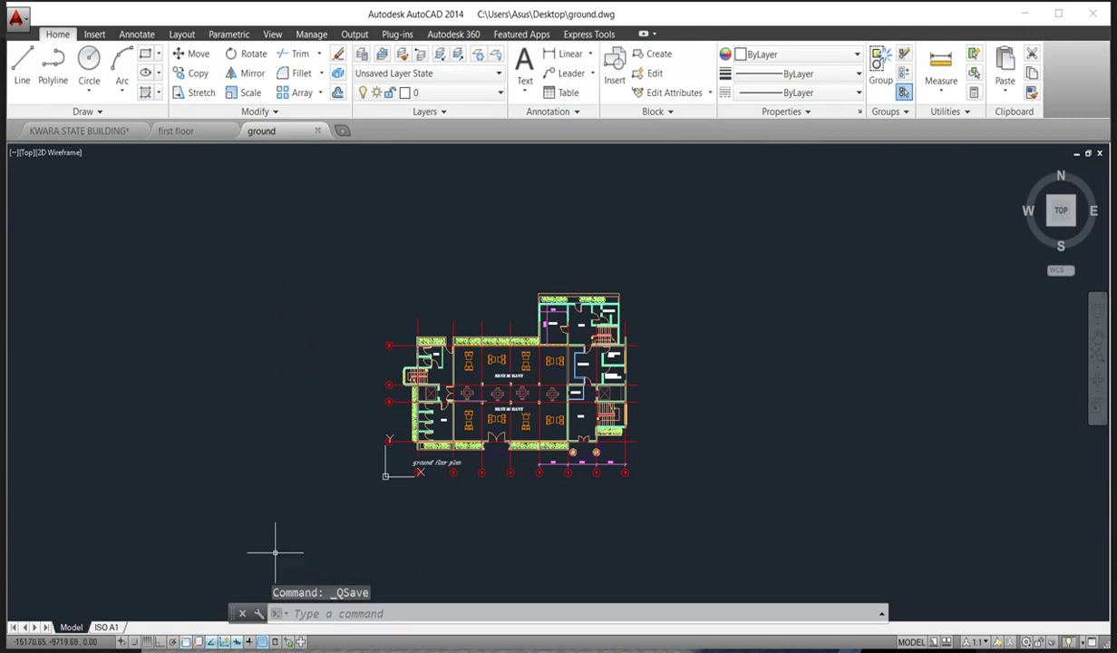
Step: In KWARA STATE BUILDING, window-select the second & third floor plan and copy its 718 objects
left_click(77, 131)
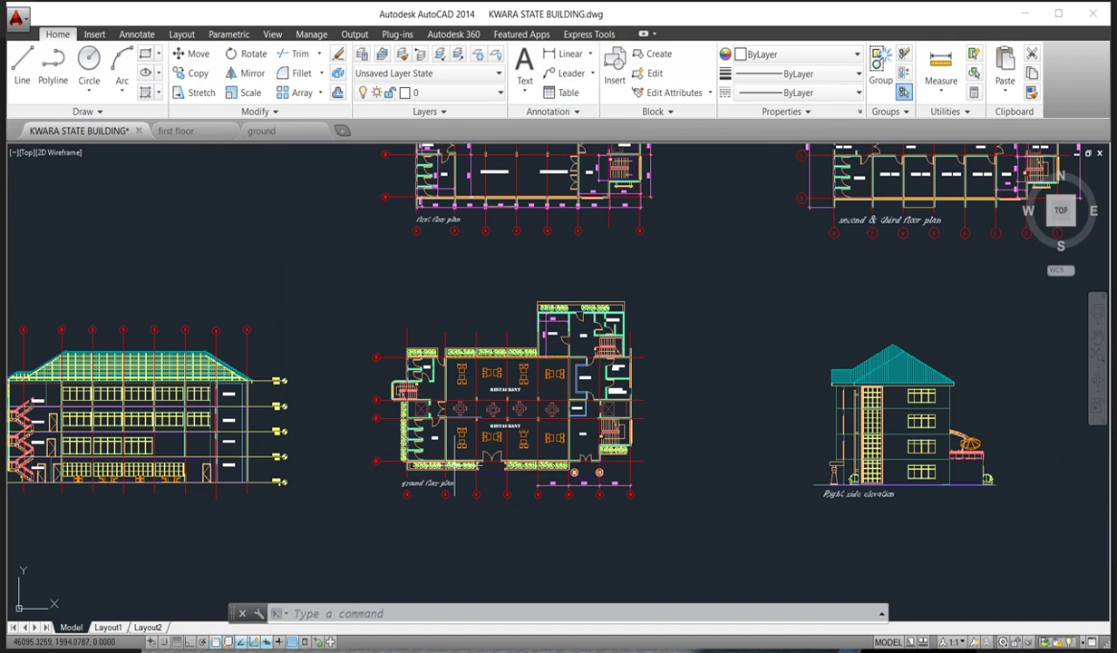
scroll(471, 477, "down", 4)
scroll(638, 358, "up", 6)
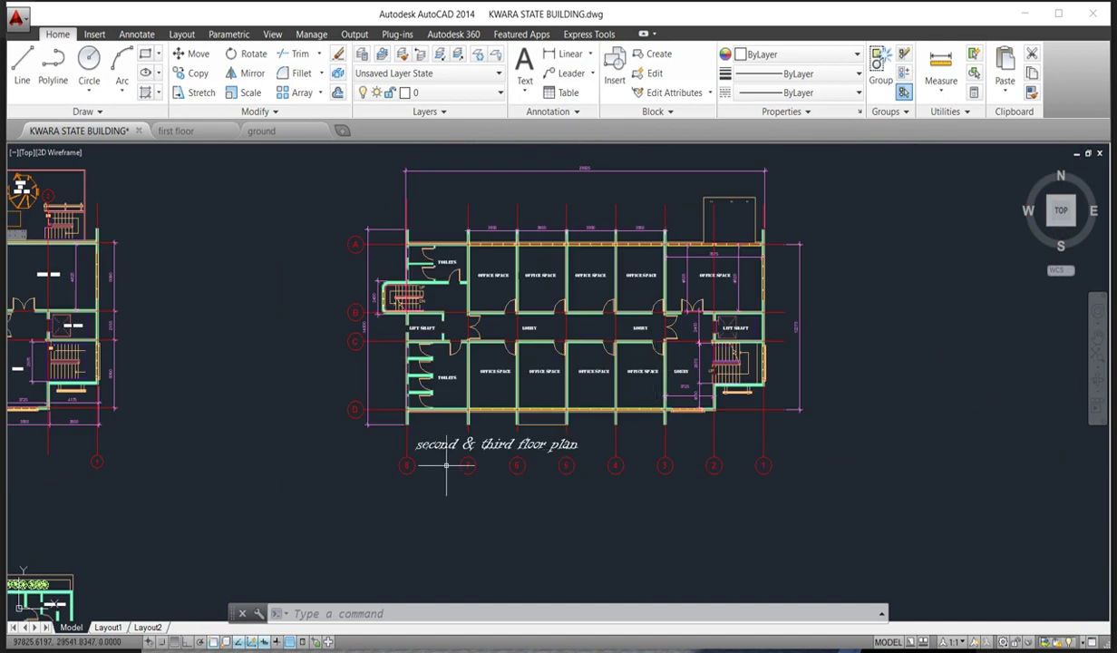
scroll(548, 340, "up", 3)
scroll(501, 440, "down", 3)
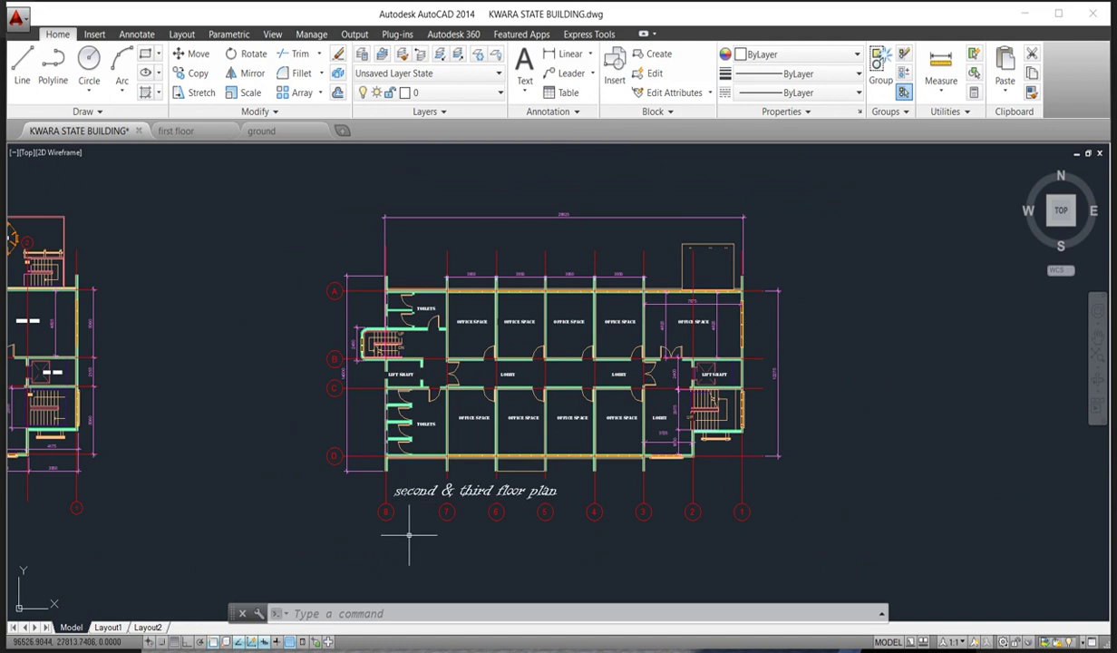
left_click(234, 154)
left_click(829, 555)
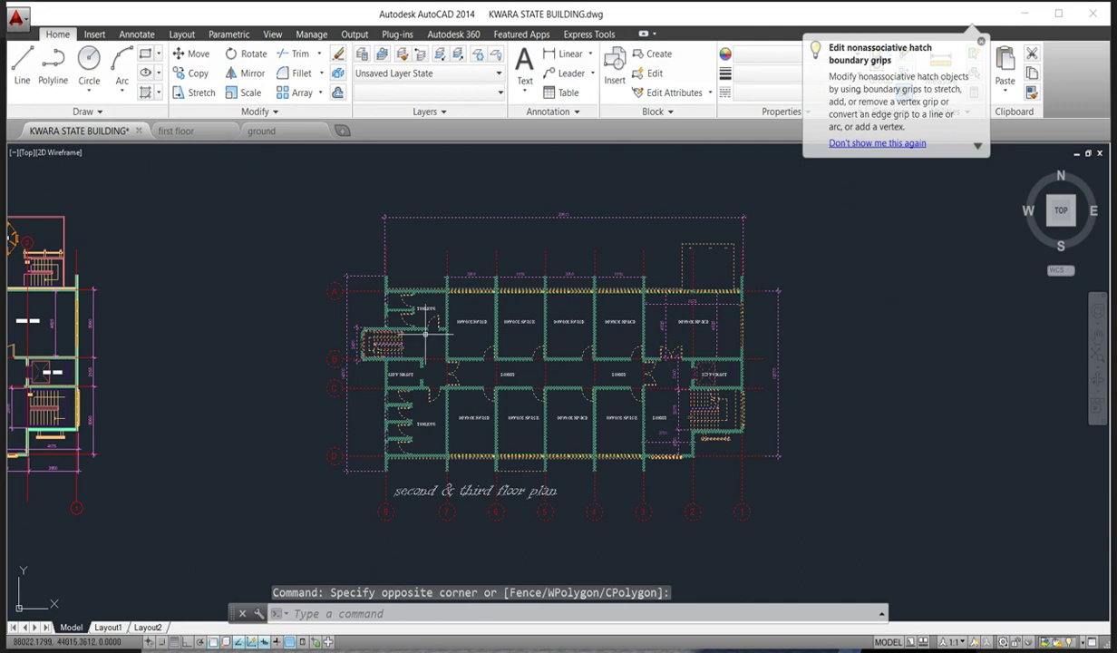
key("ctrl+c")
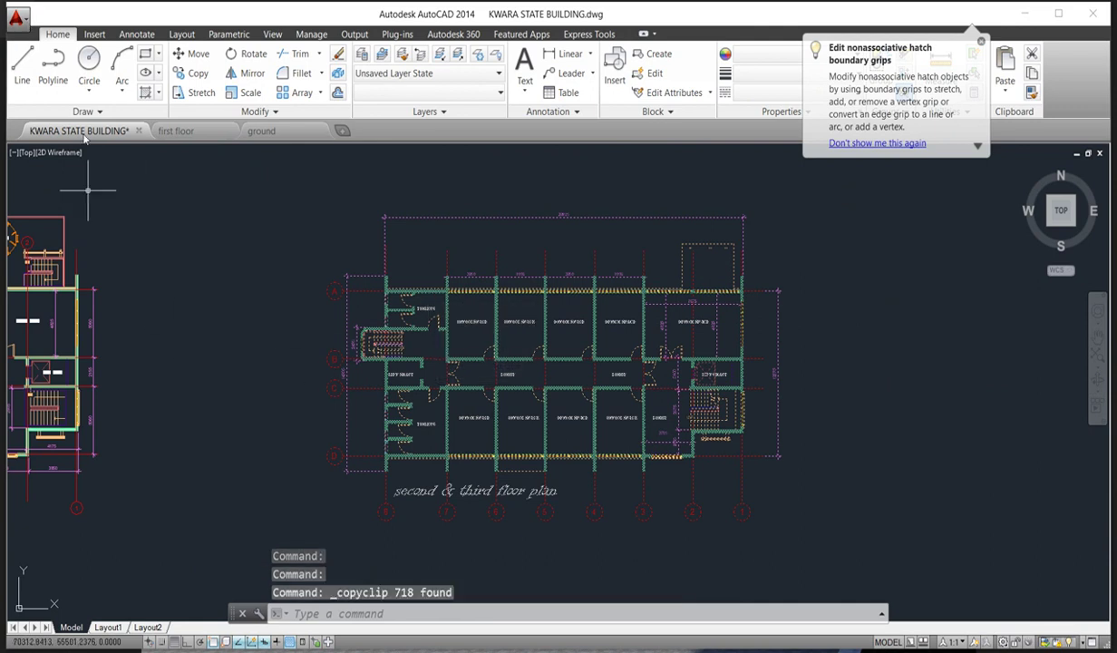
left_click(20, 17)
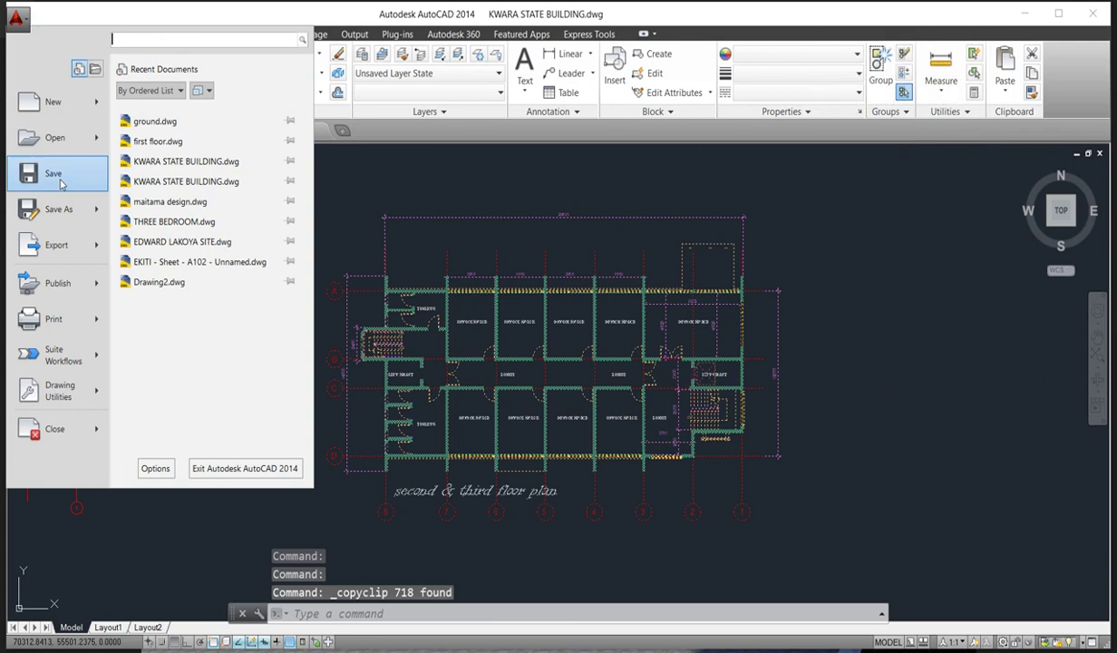
Step: Create Drawing4 from the SheetSets Architectural Metric template and switch to its Model tab
left_click(55, 109)
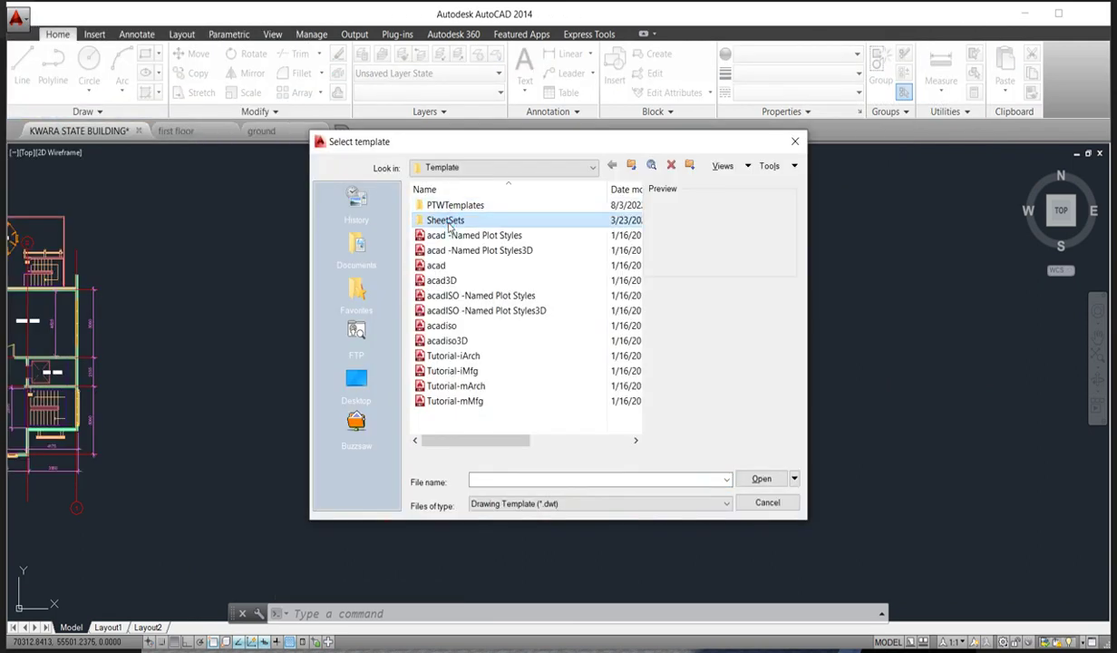
double_click(448, 223)
left_click(464, 221)
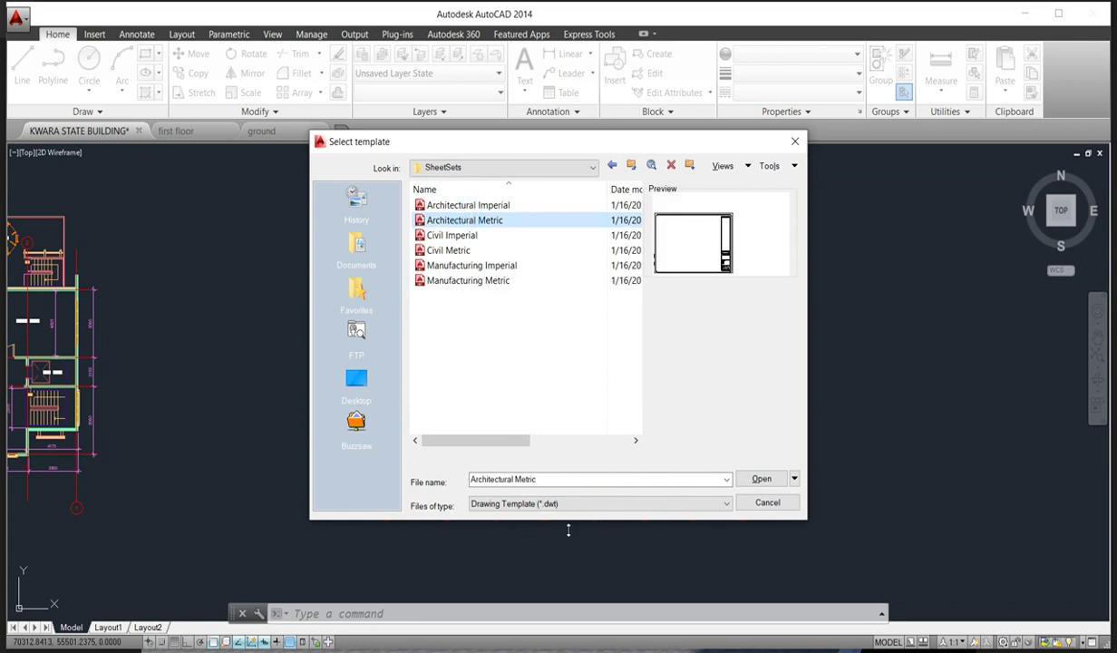
left_click(762, 479)
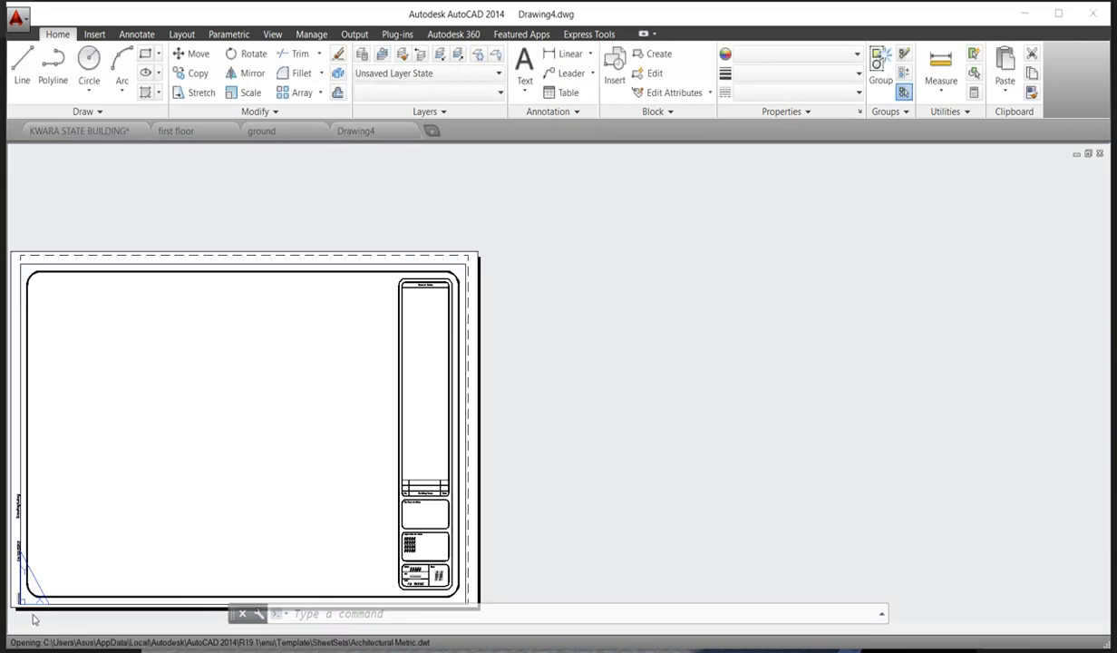
left_click(69, 627)
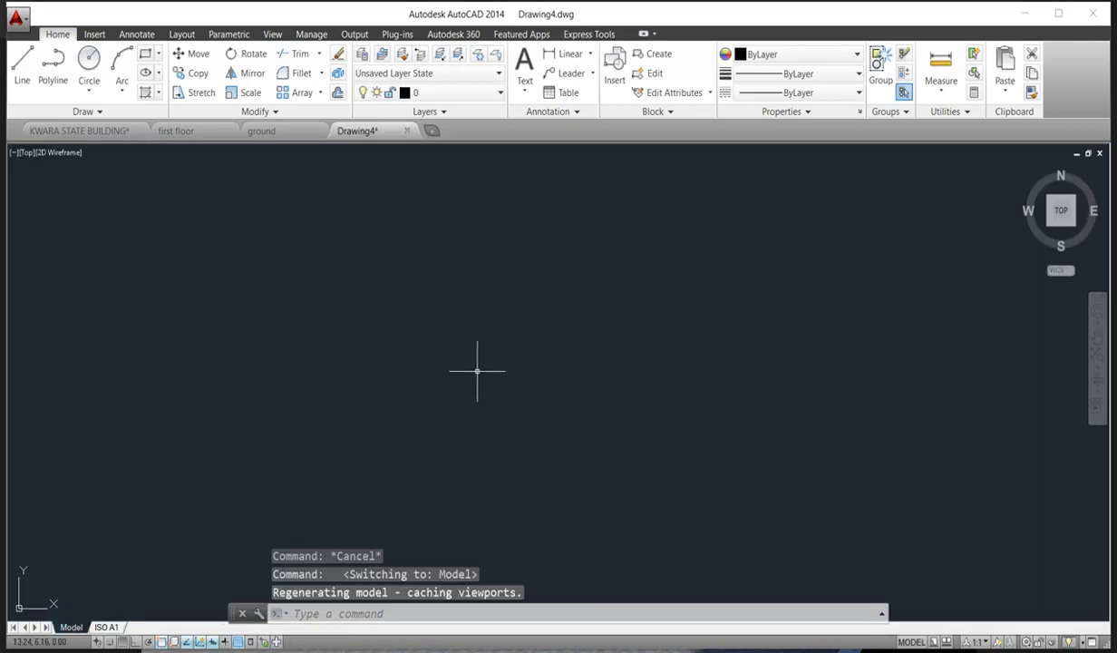
Step: Paste the second & third floor plan into Drawing4 with Ctrl+V and zoom to extents
key("ctrl+v")
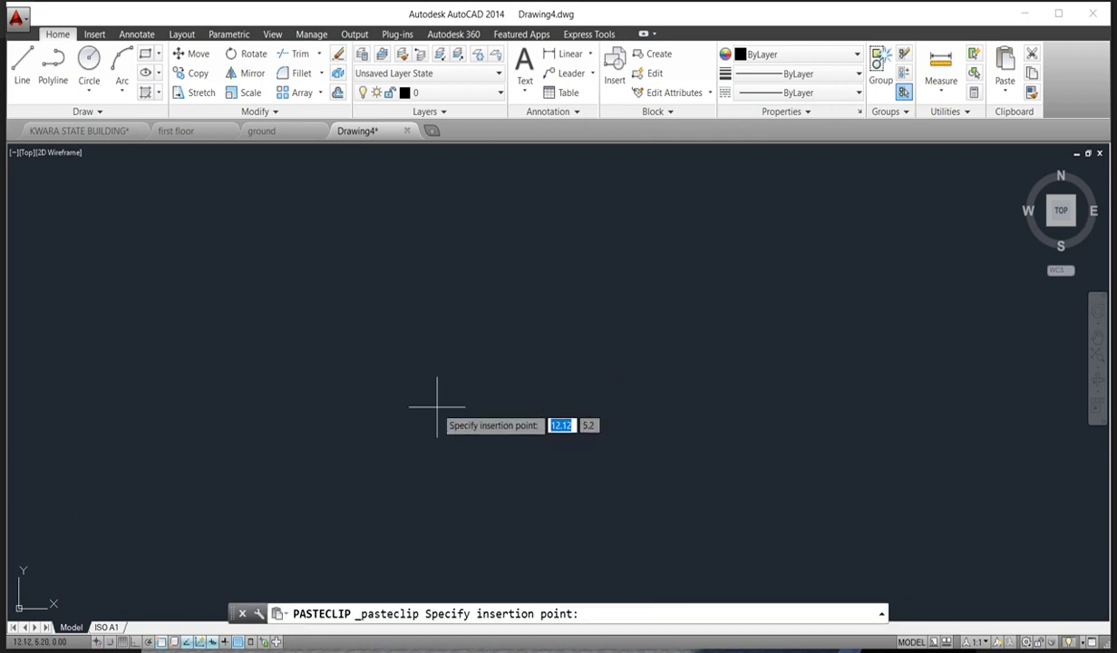
right_click(430, 355)
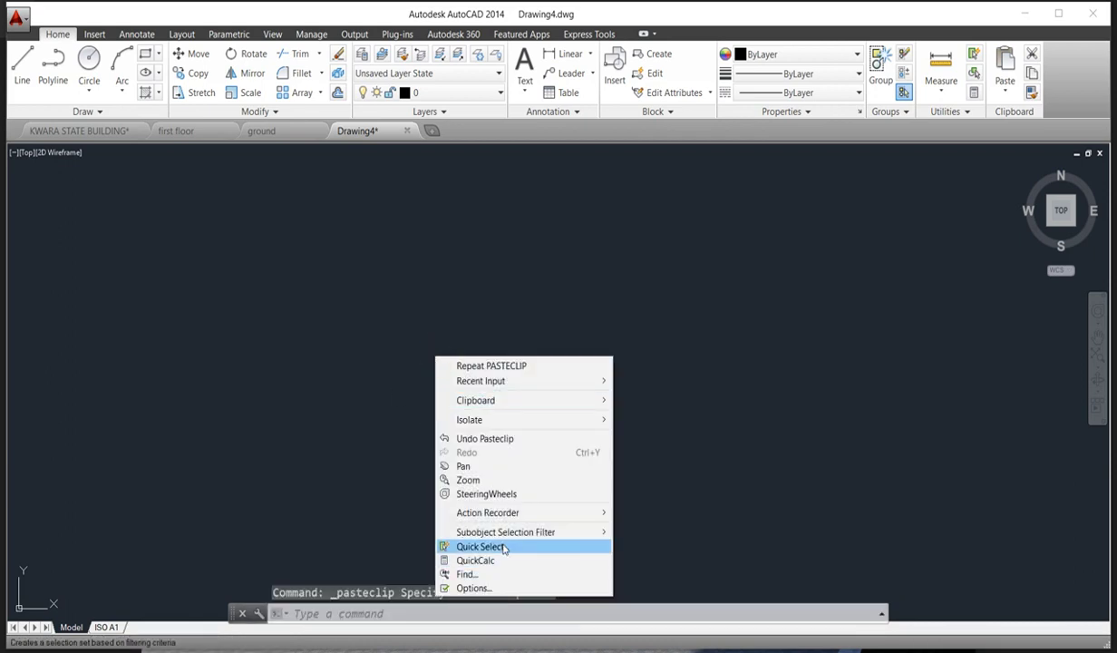
left_click(488, 480)
right_click(463, 403)
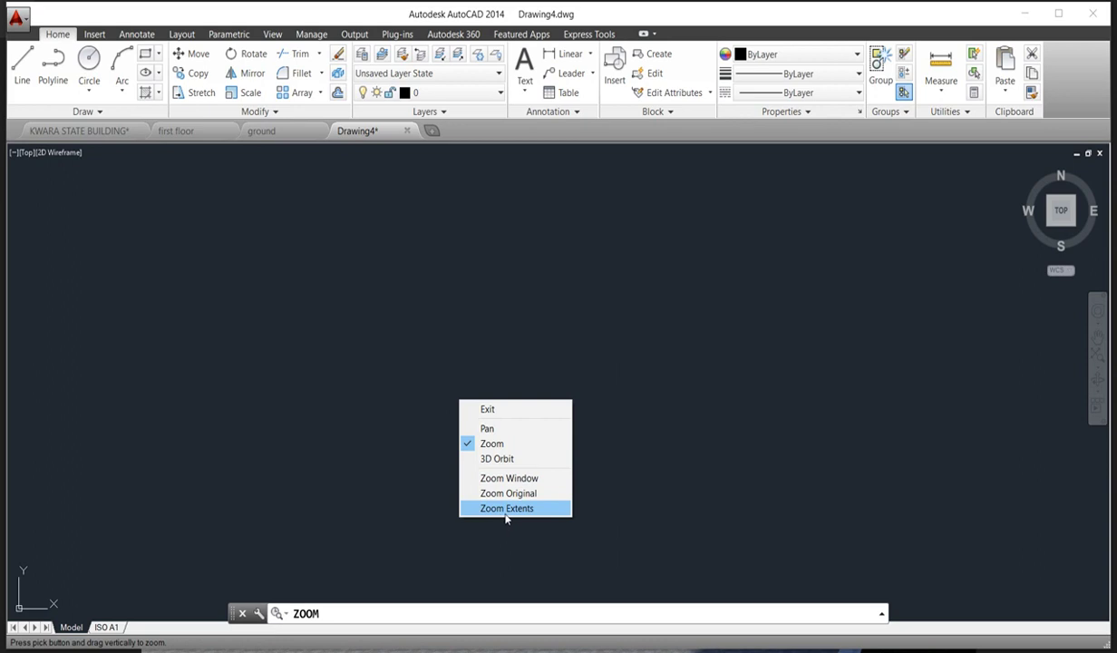
left_click(507, 509)
scroll(432, 531, "up", 3)
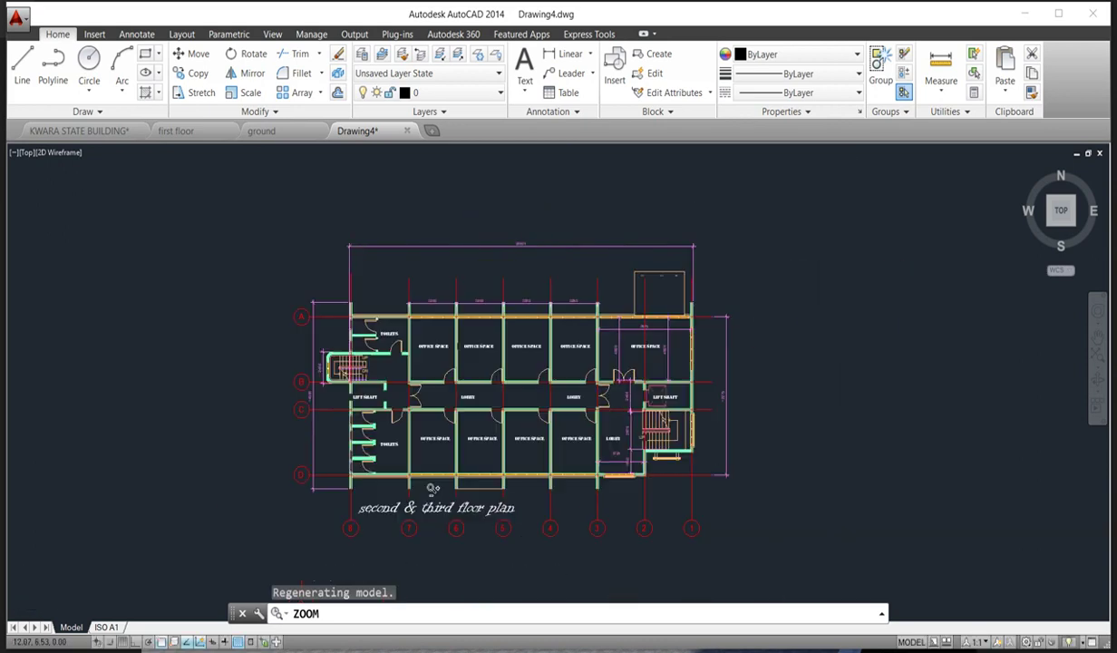
scroll(431, 502, "down", 3)
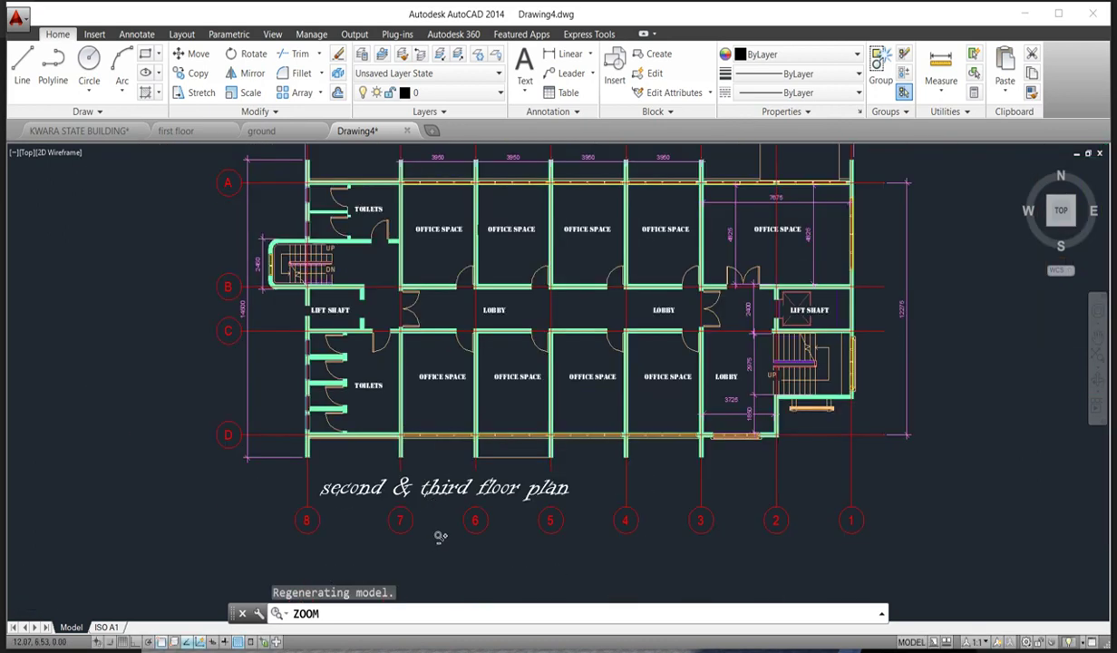
key("Escape")
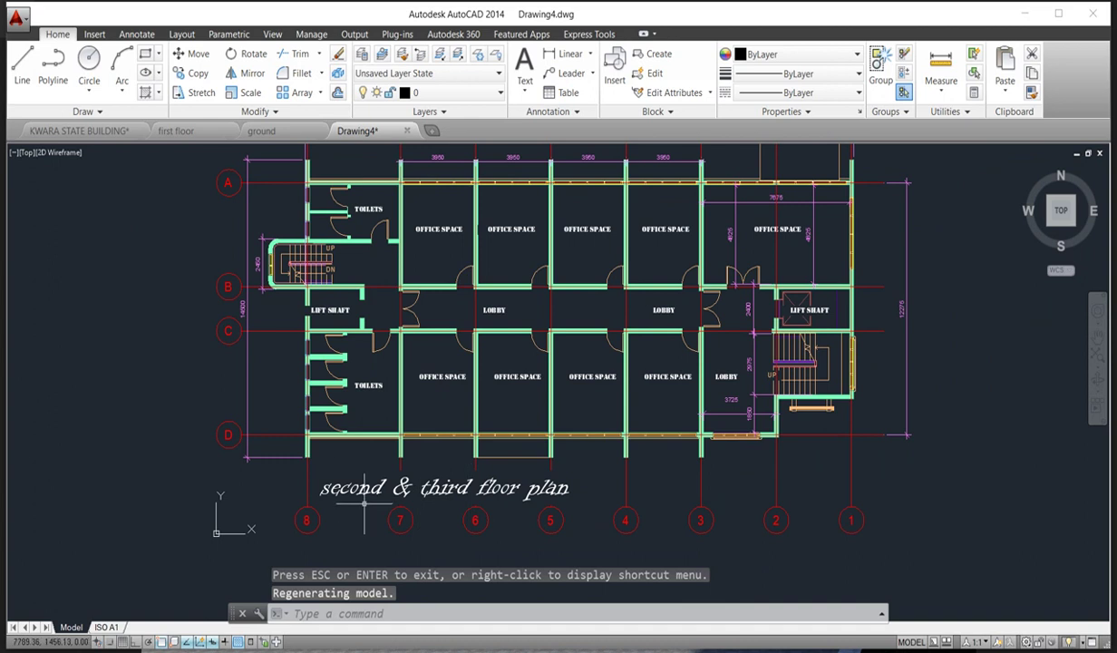
scroll(533, 519, "down", 2)
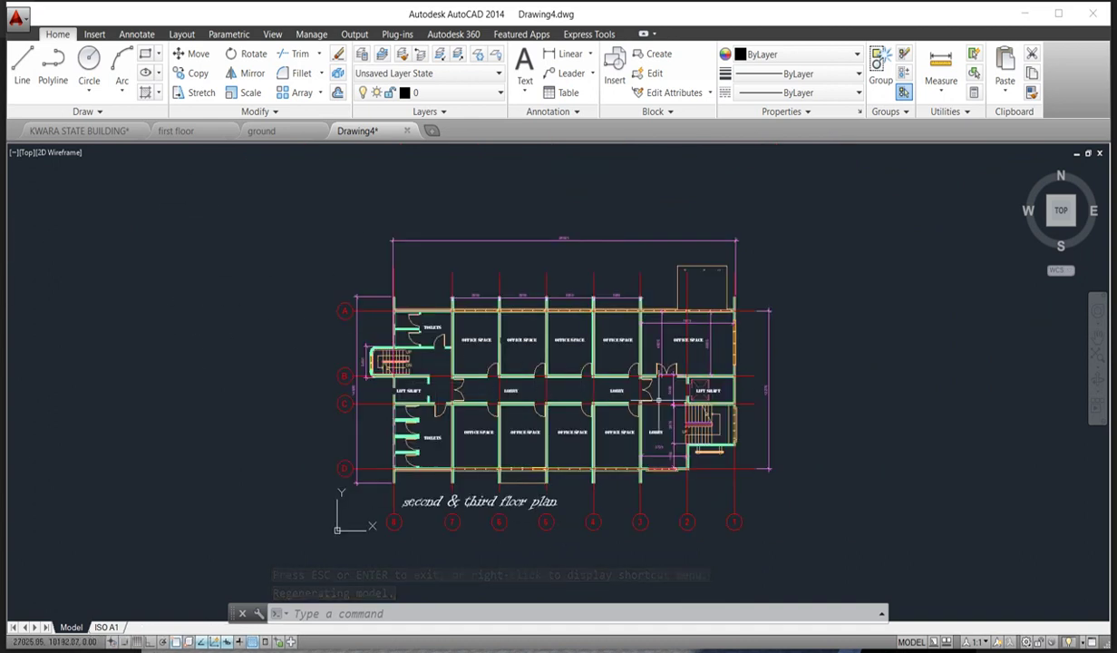
scroll(815, 376, "up", 3)
scroll(635, 385, "down", 3)
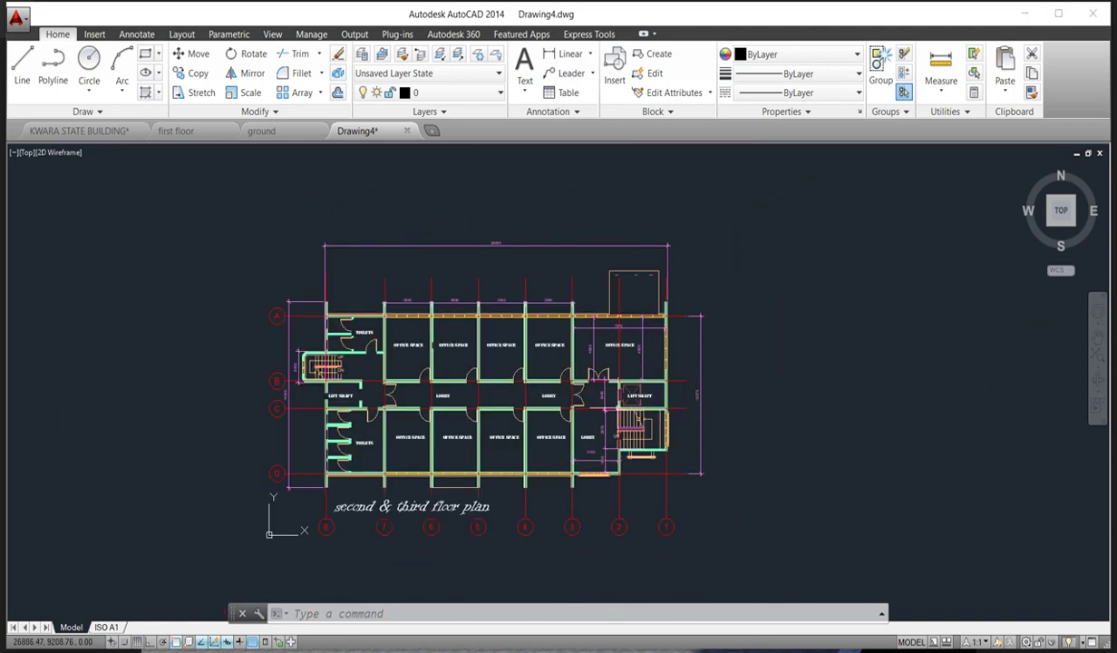
left_click(23, 20)
Step: Save Drawing4 to the Desktop as second flor.dwg
left_click(55, 172)
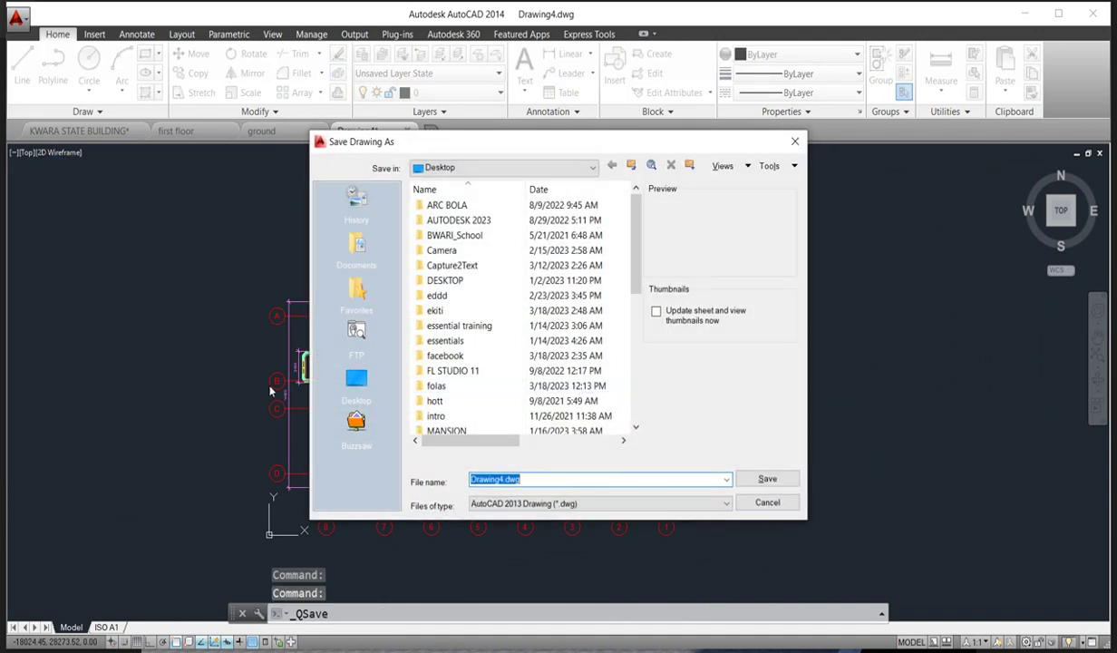
left_click(355, 381)
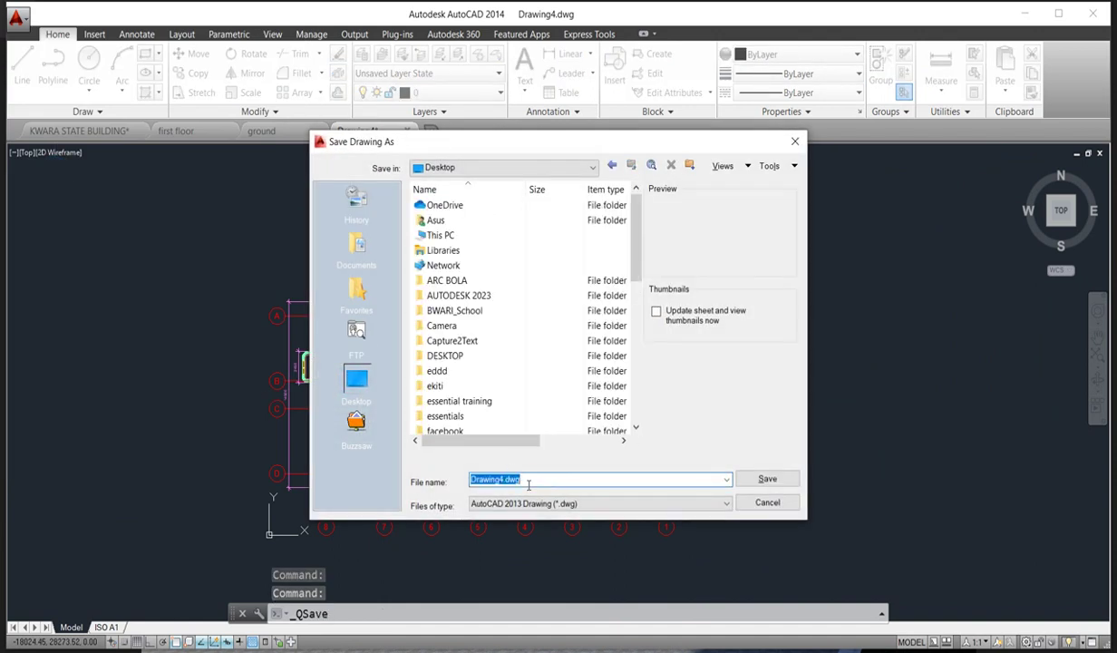
type("second flor")
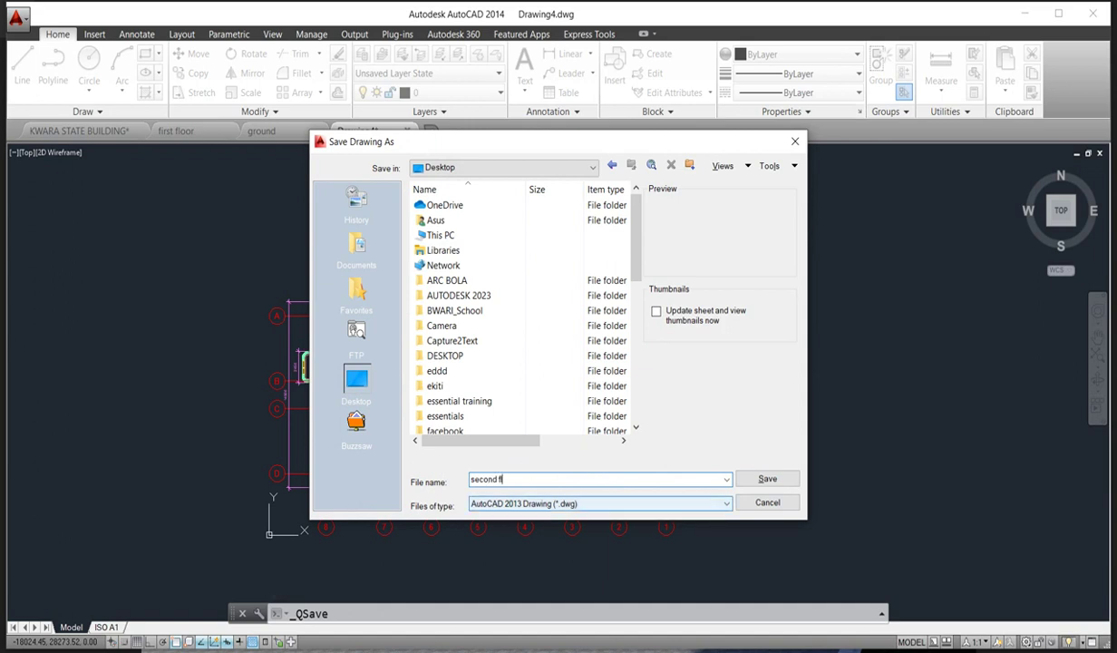
left_click(766, 481)
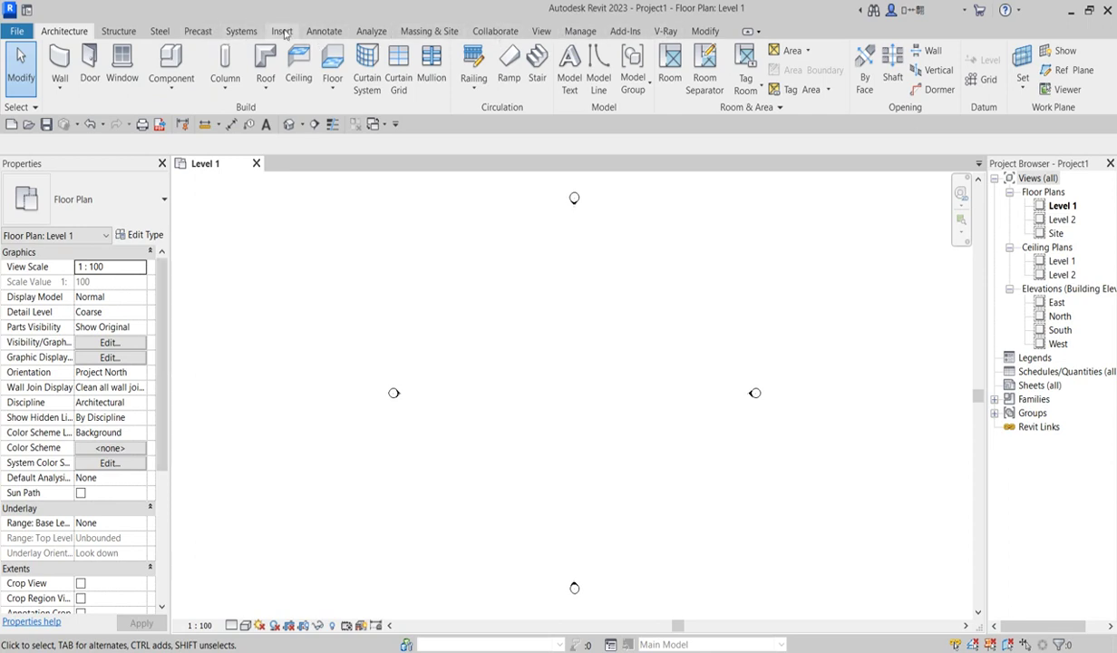
Step: Launch Import CAD from the Insert tab's Import panel
left_click(283, 31)
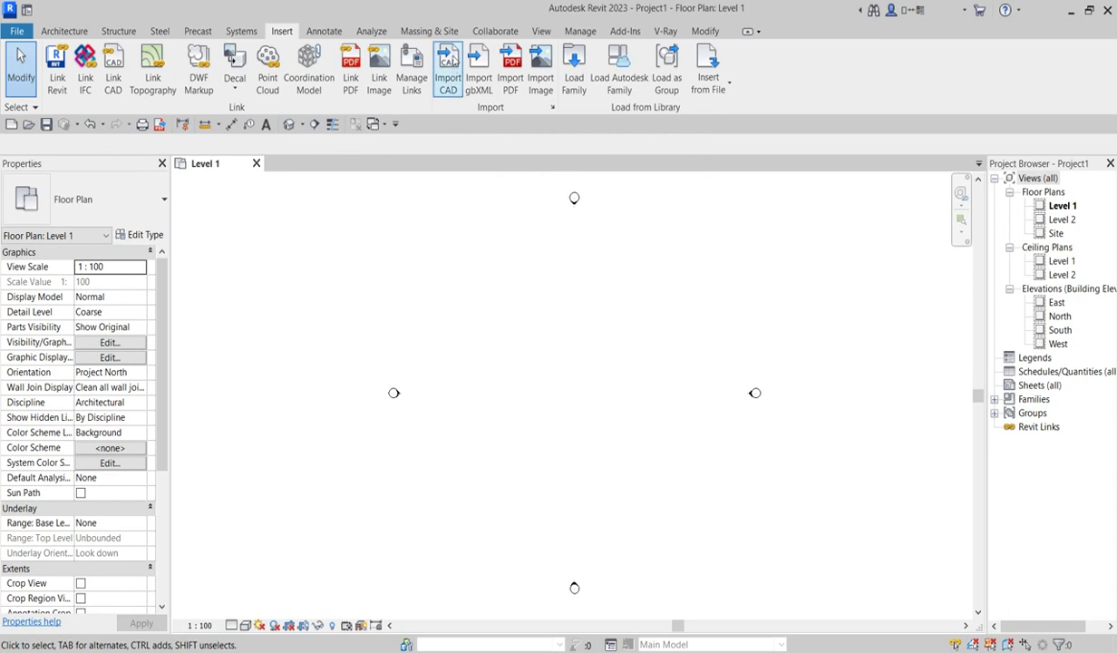
left_click(446, 84)
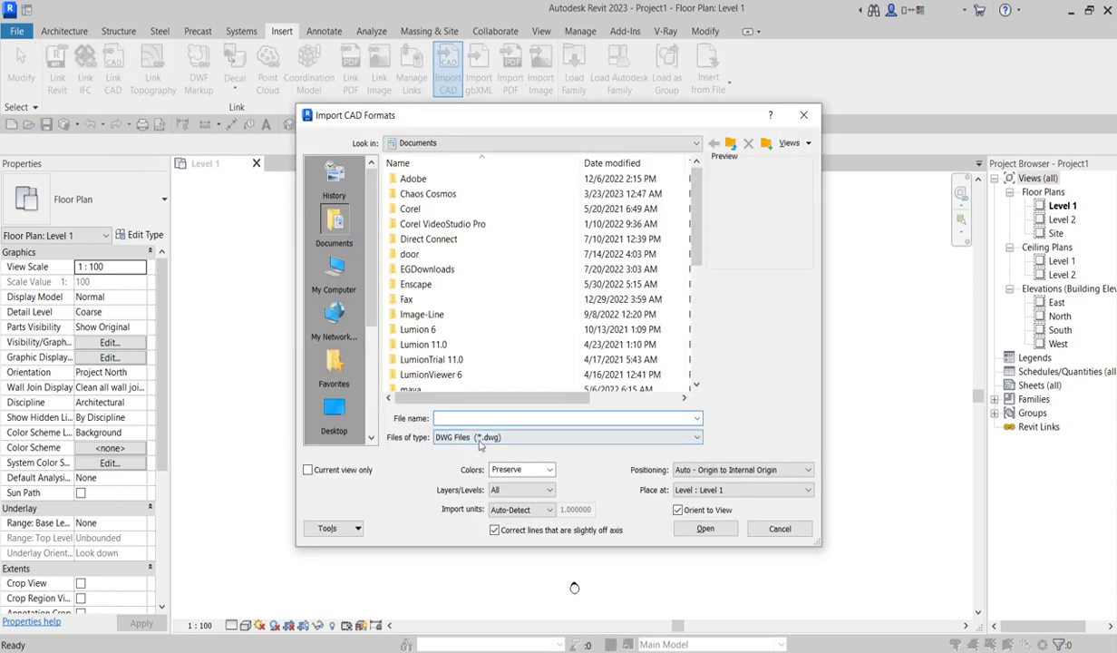
Step: Choose ground.dwg from the Desktop, leaving import units on Auto-Detect
left_click(334, 412)
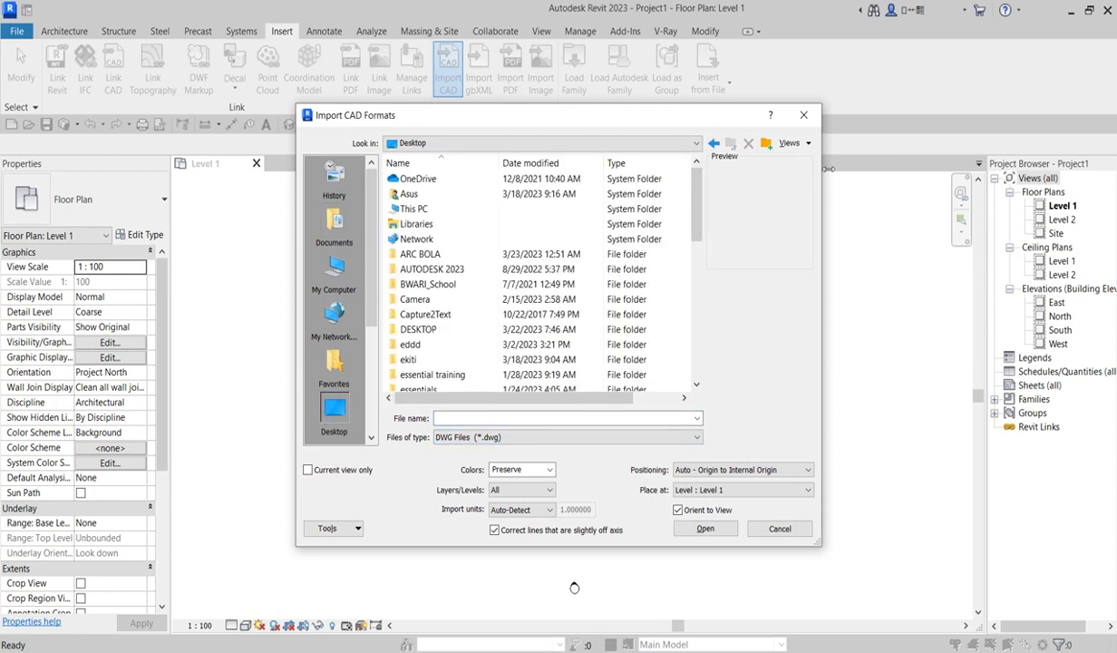
scroll(695, 224, "down", 10)
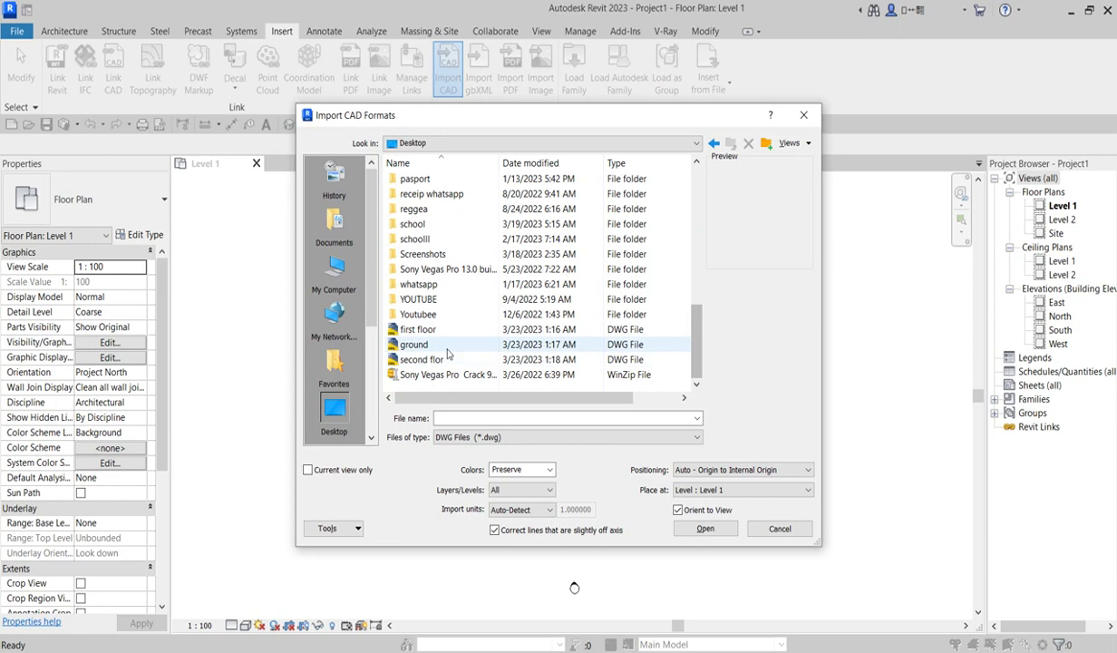
left_click(414, 344)
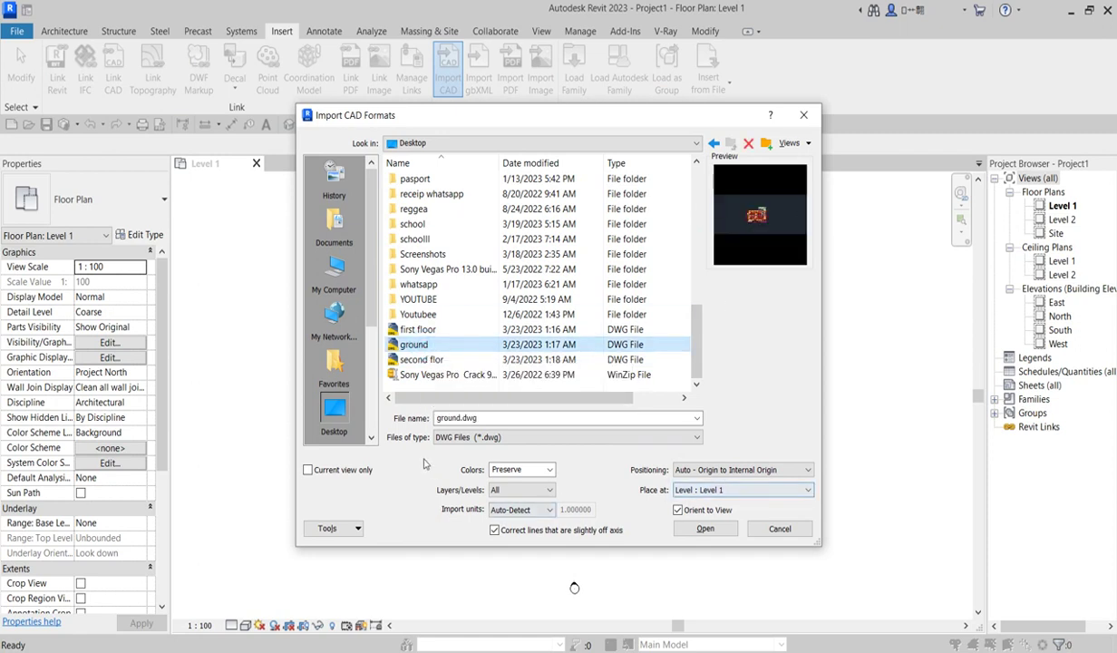
left_click(550, 512)
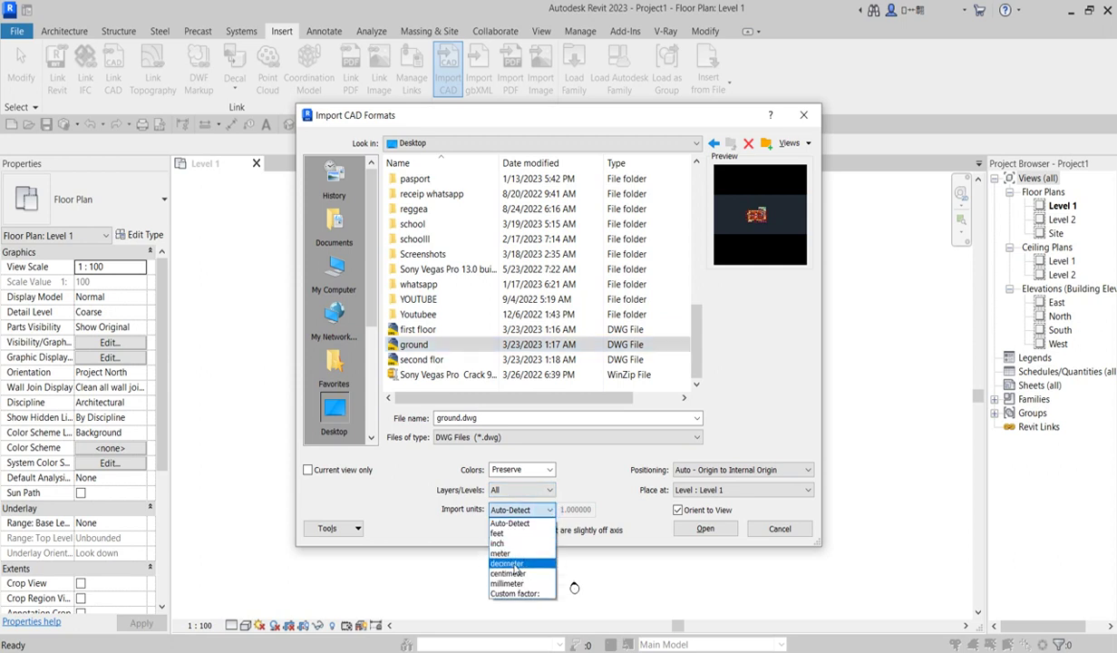
left_click(426, 511)
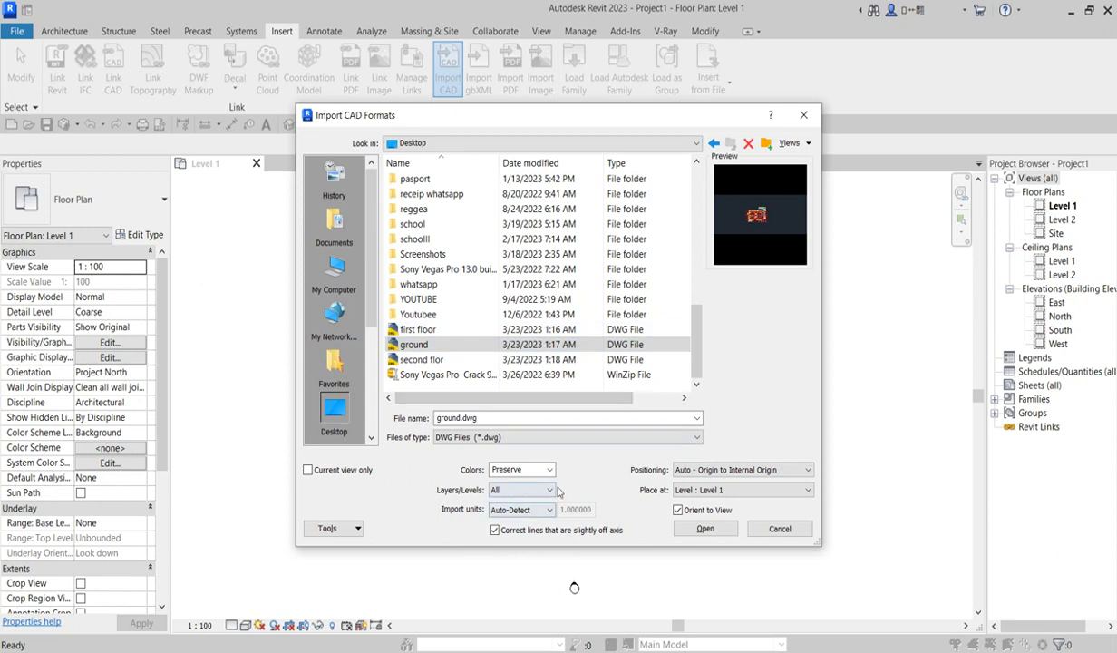
Step: Keep Auto - Origin to Internal Origin positioning, Preserve colours and DWG type, then import into Level 1
left_click(800, 470)
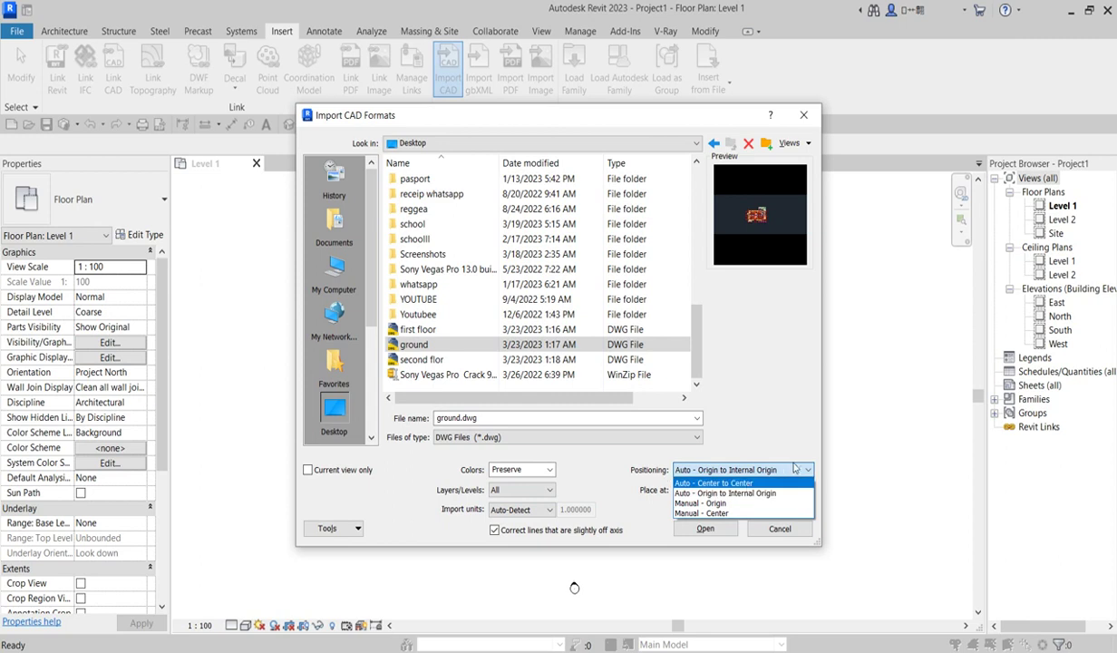
left_click(806, 471)
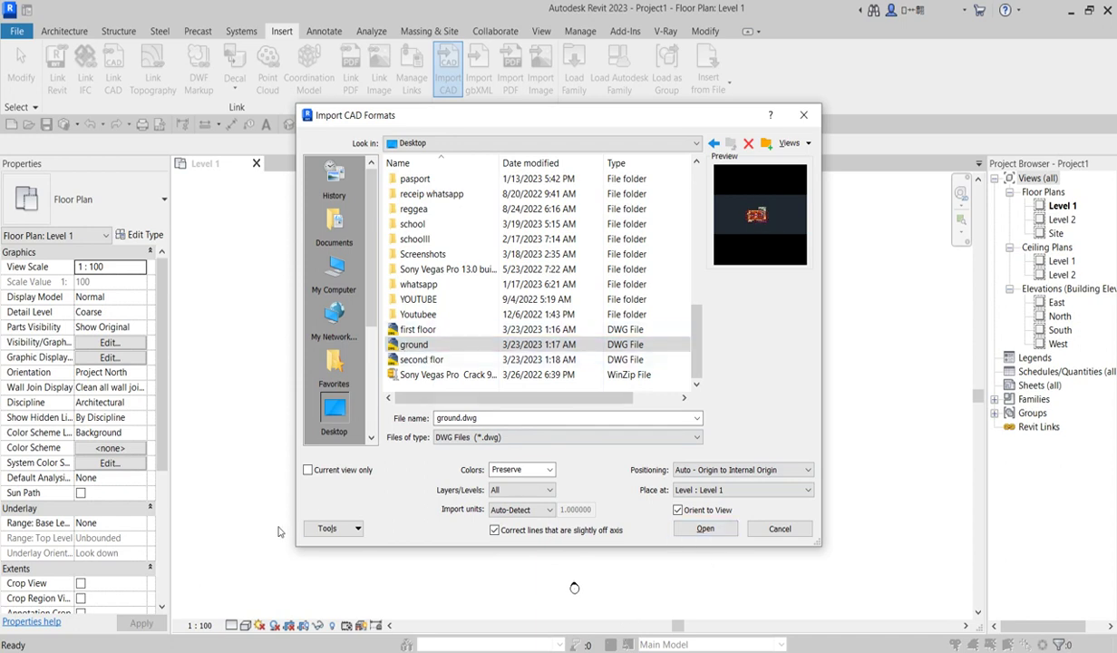
left_click(549, 470)
left_click(550, 470)
left_click(677, 439)
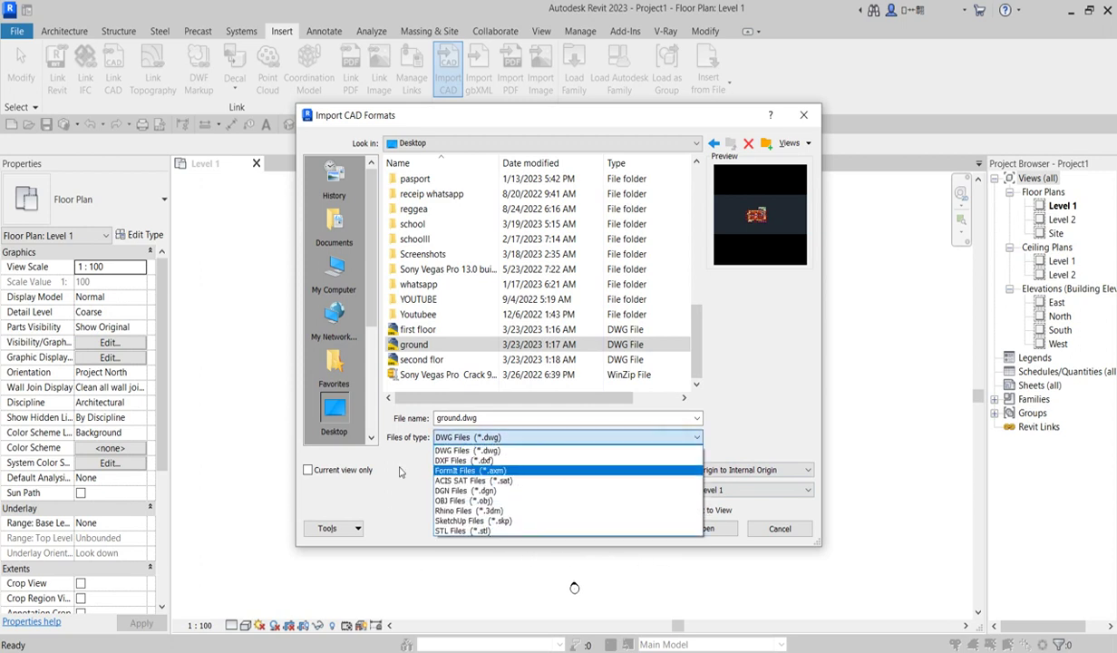
left_click(457, 441)
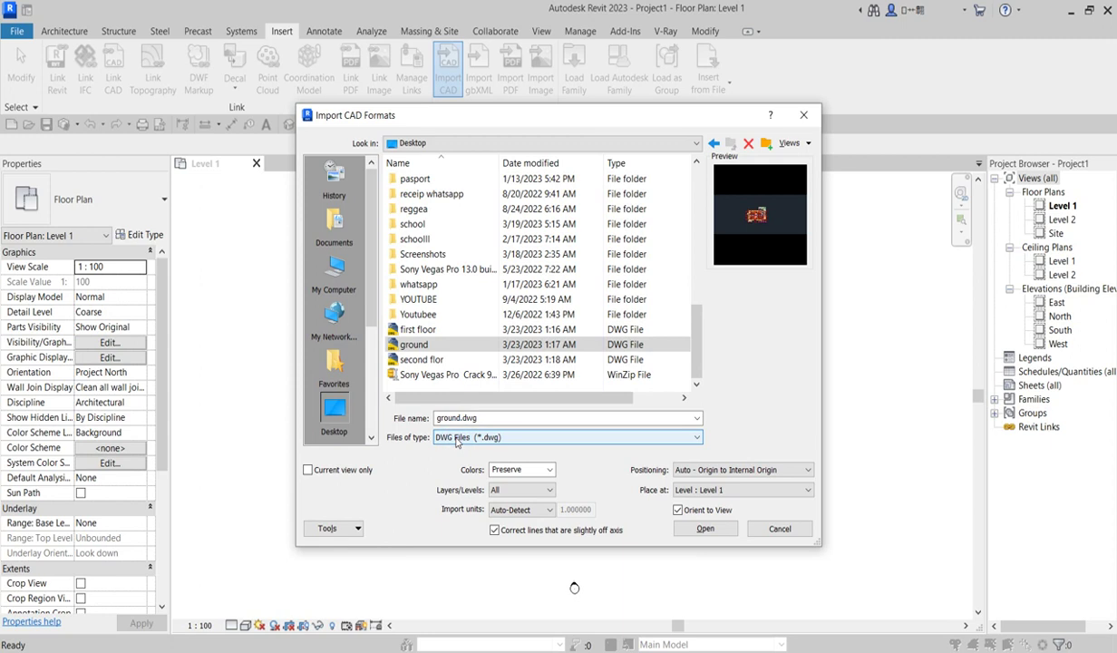
left_click(682, 441)
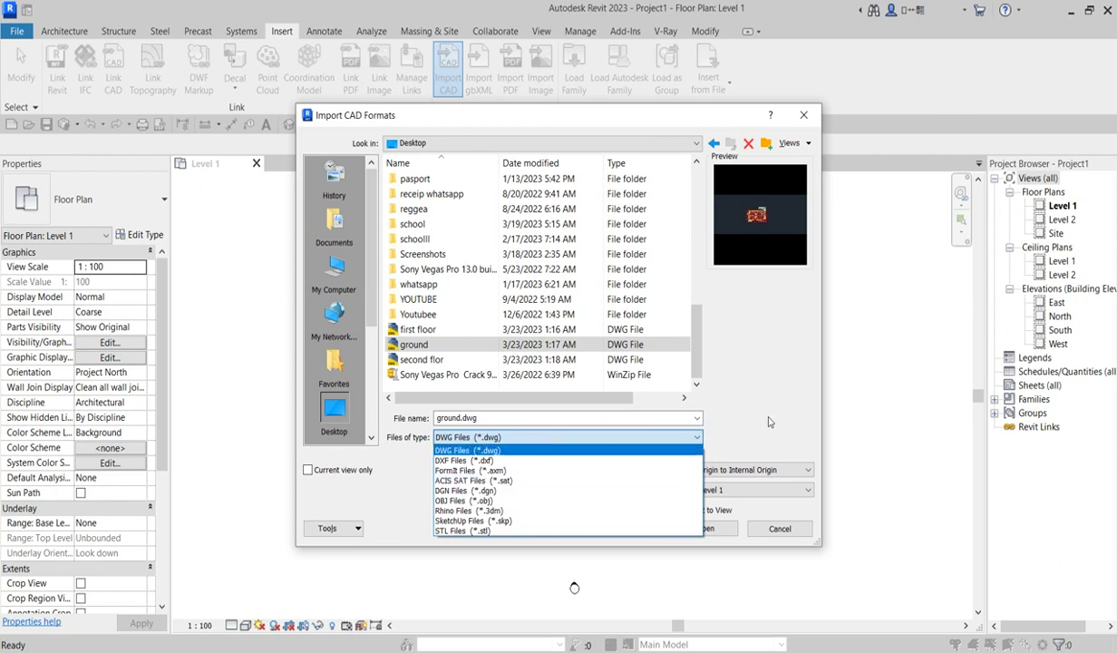
left_click(738, 399)
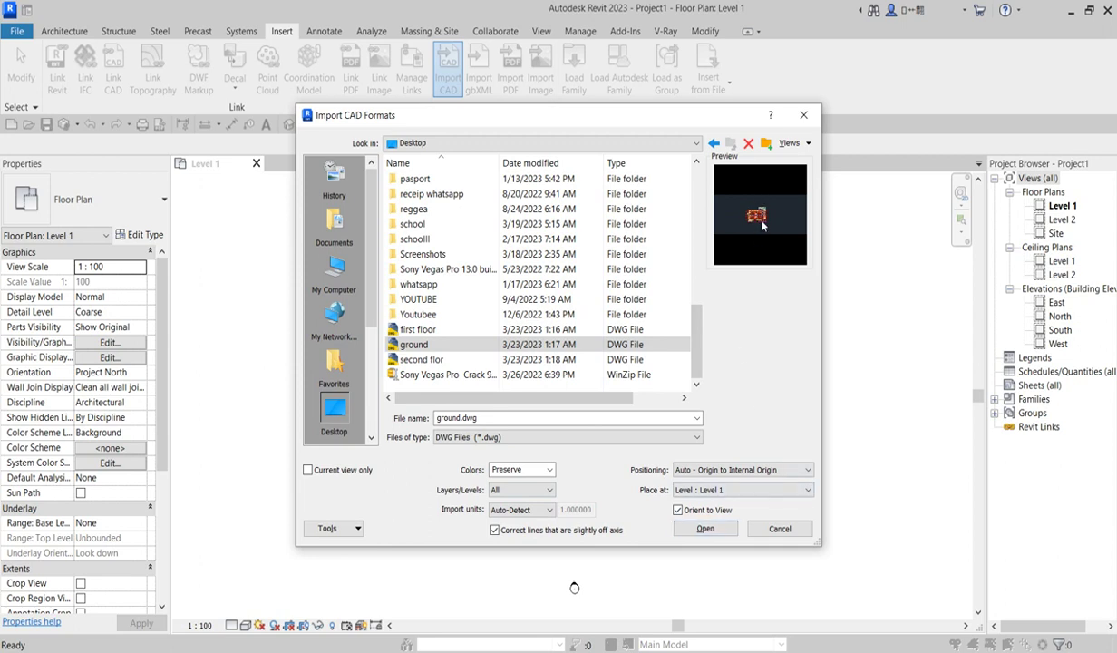
left_click(705, 530)
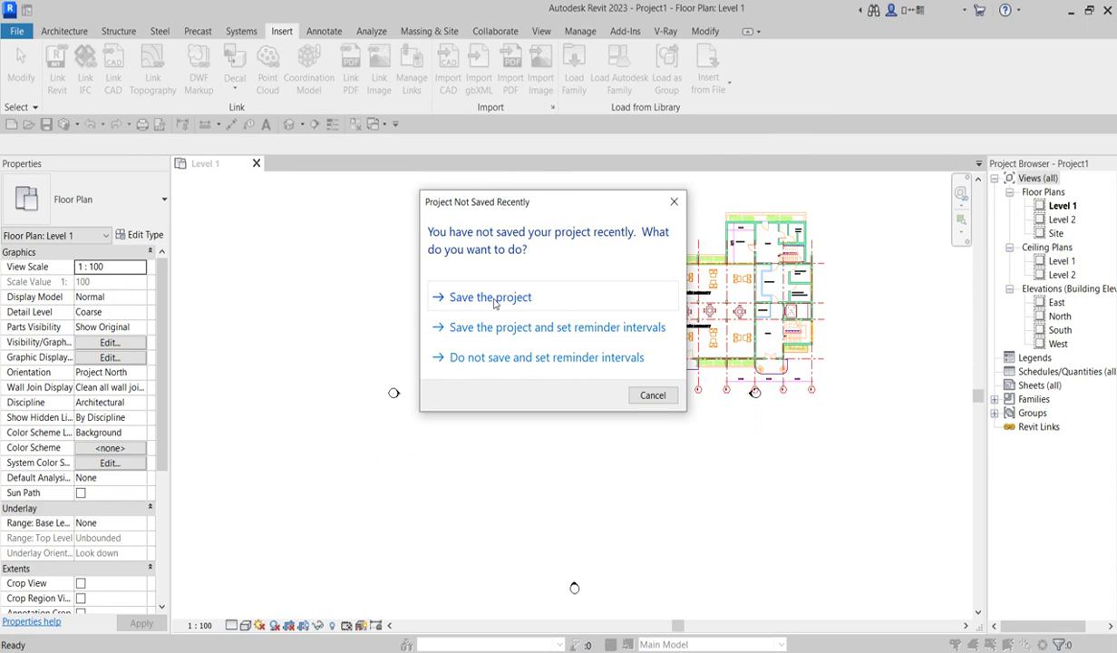
Step: Create a new Desktop folder named 'commercial building' in Save As and open it
left_click(493, 298)
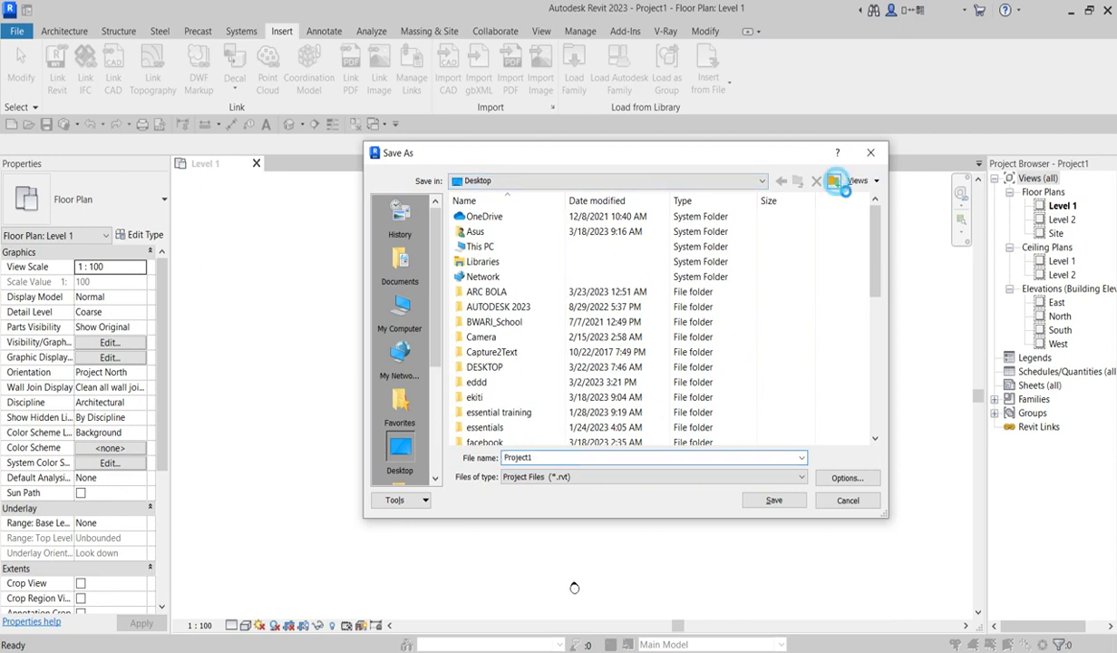
left_click(834, 180)
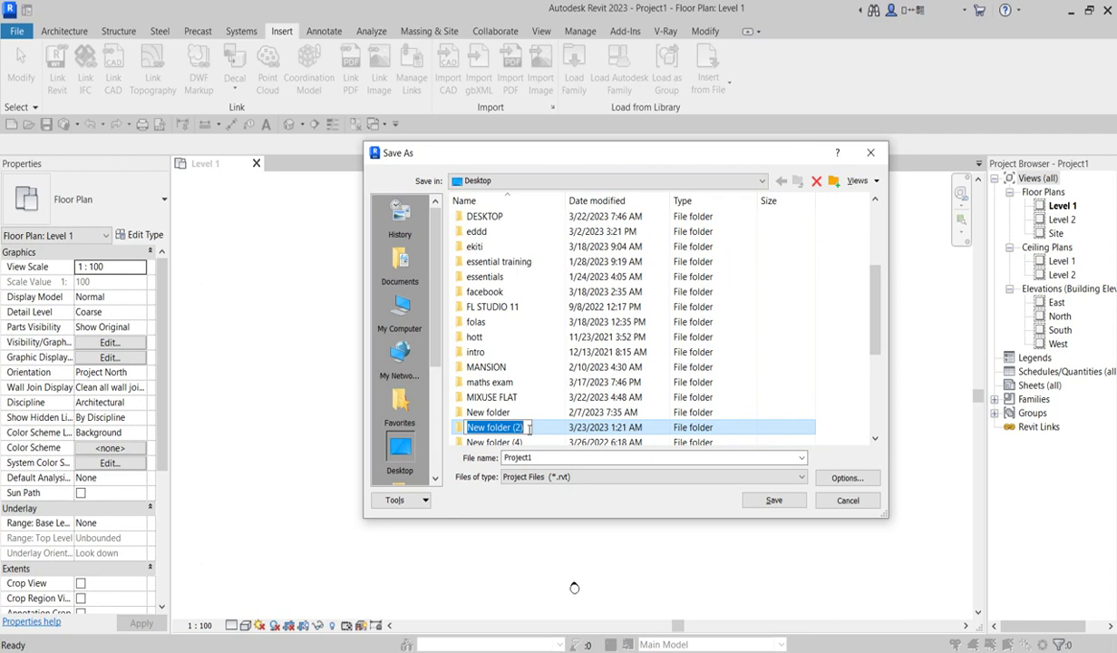
type("comme")
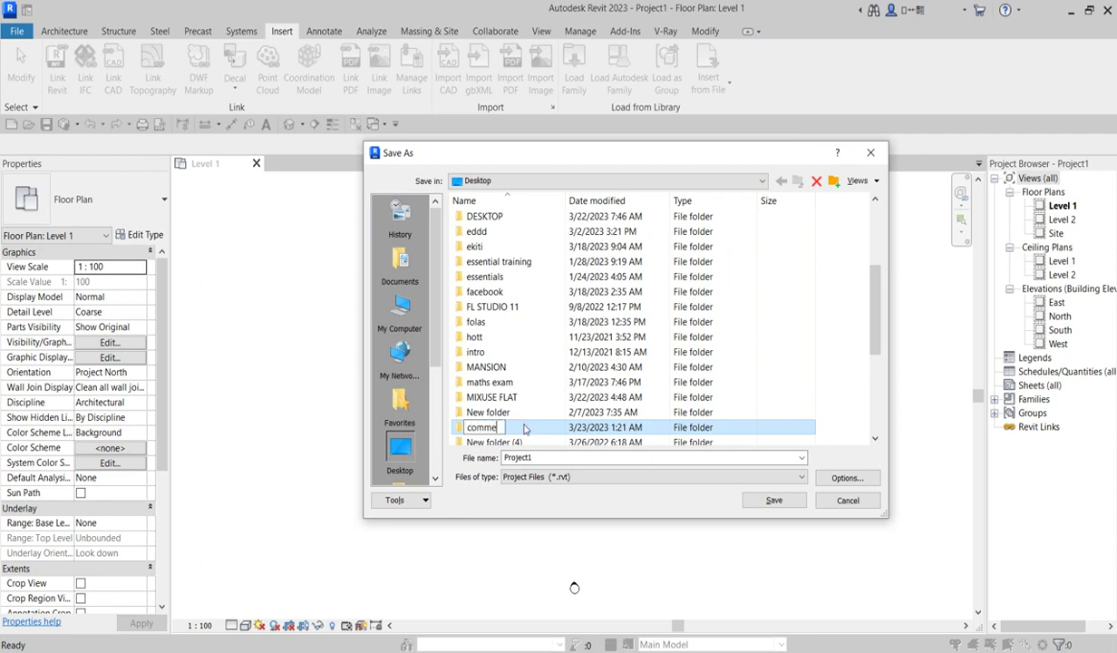
type("rcial building")
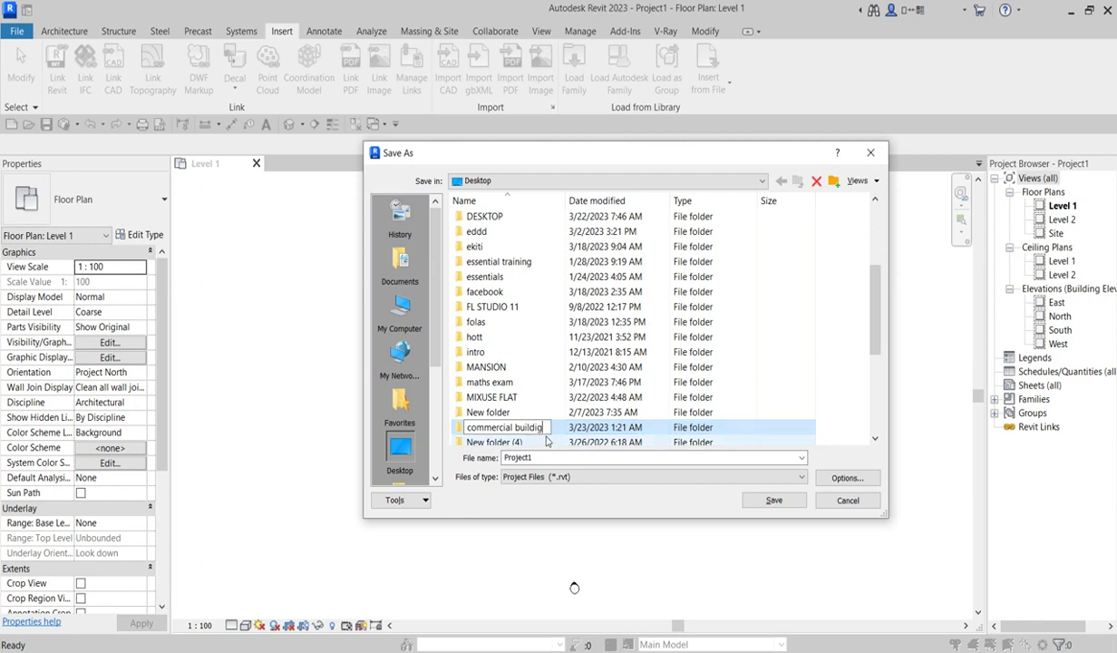
key("BackSpace")
type("ng")
left_click(573, 430)
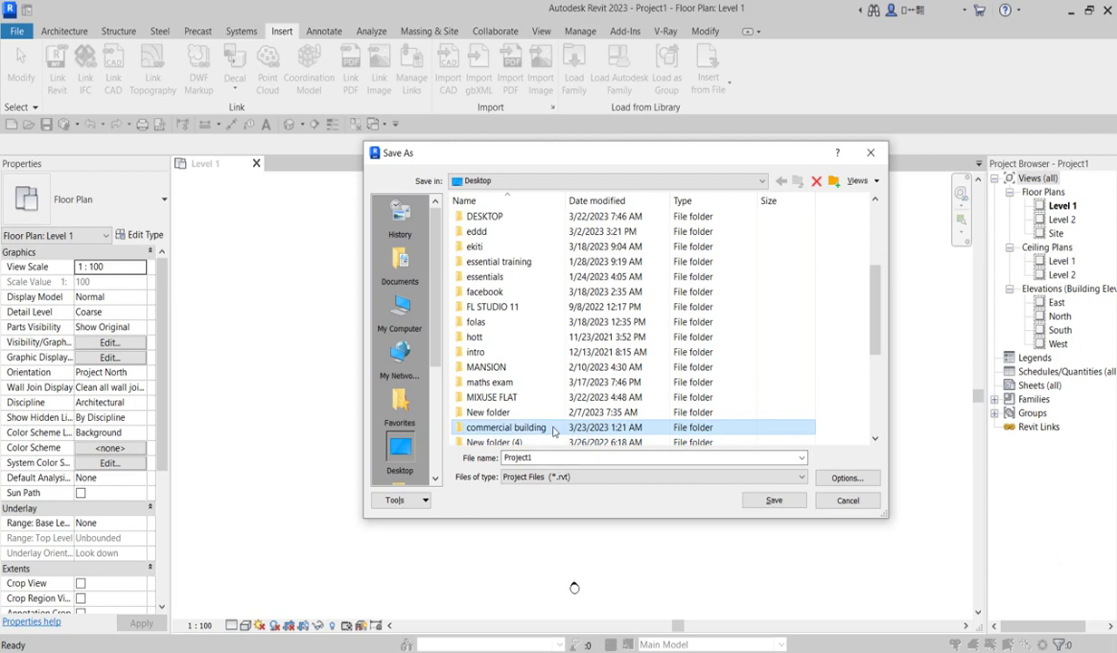
double_click(553, 429)
Step: Save the project in that folder as 'commercial building'
double_click(542, 457)
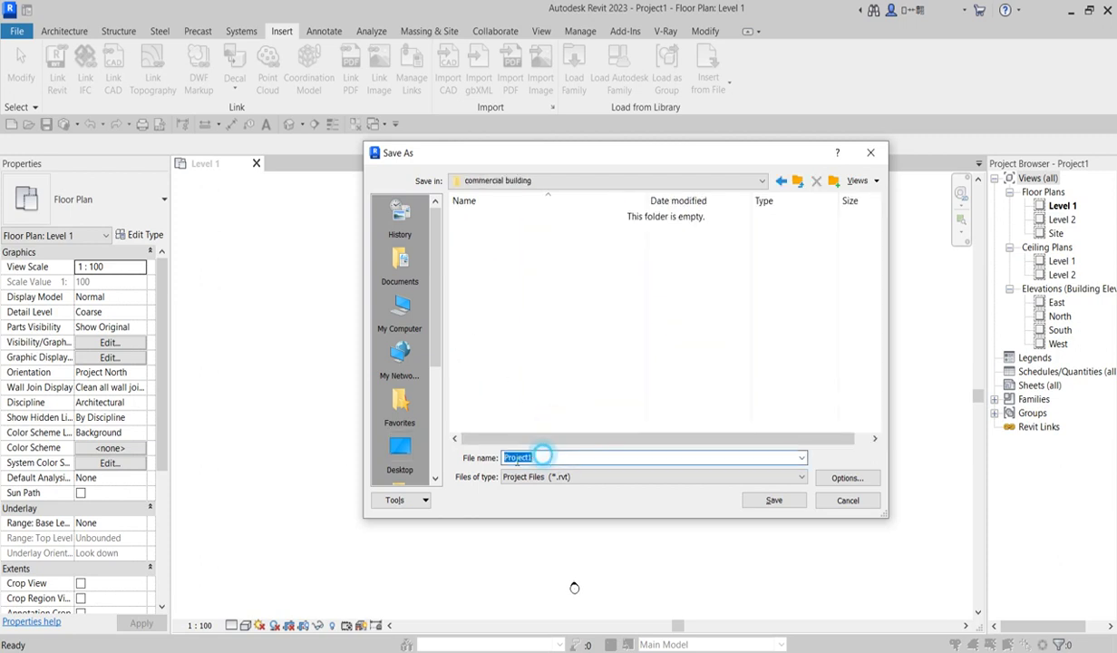
type("commercial bu")
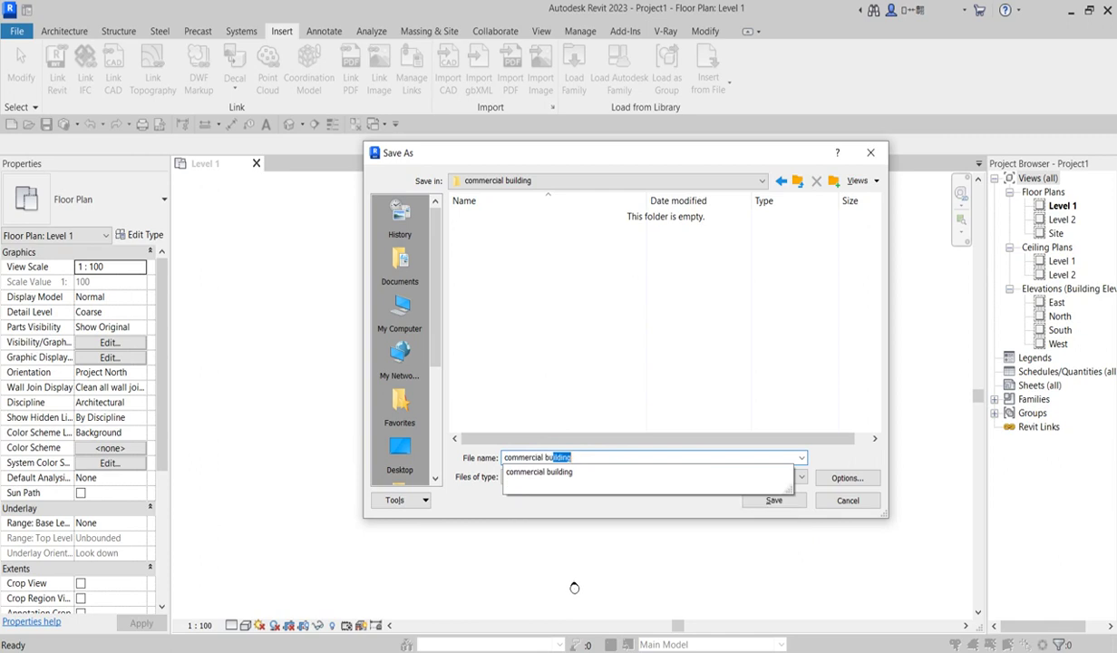
type("ilding")
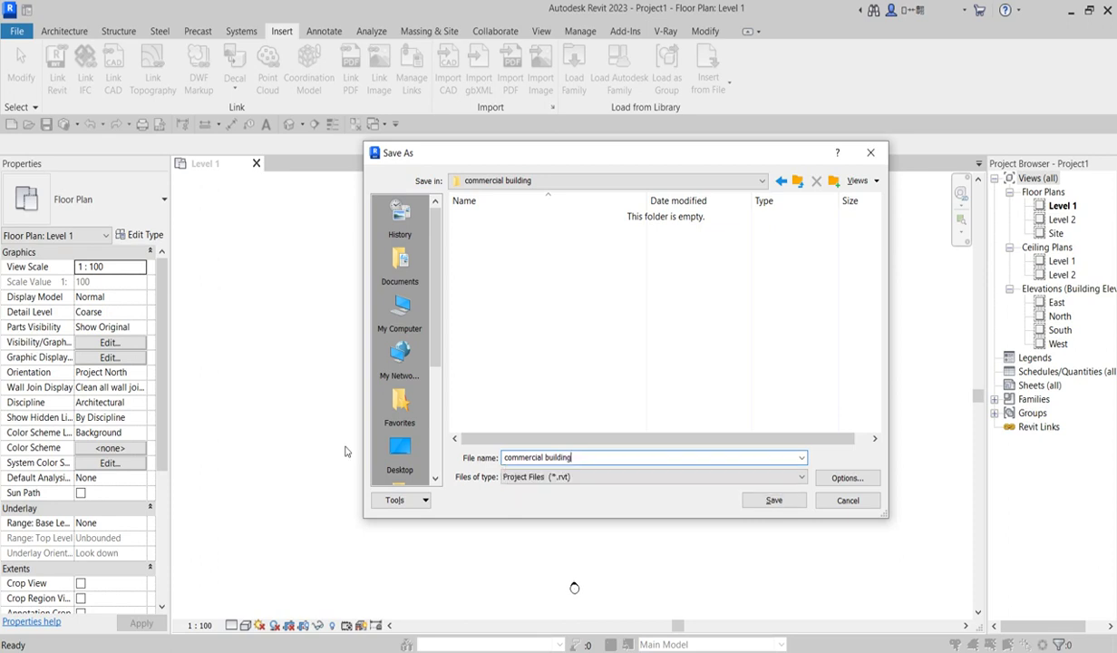
left_click(772, 502)
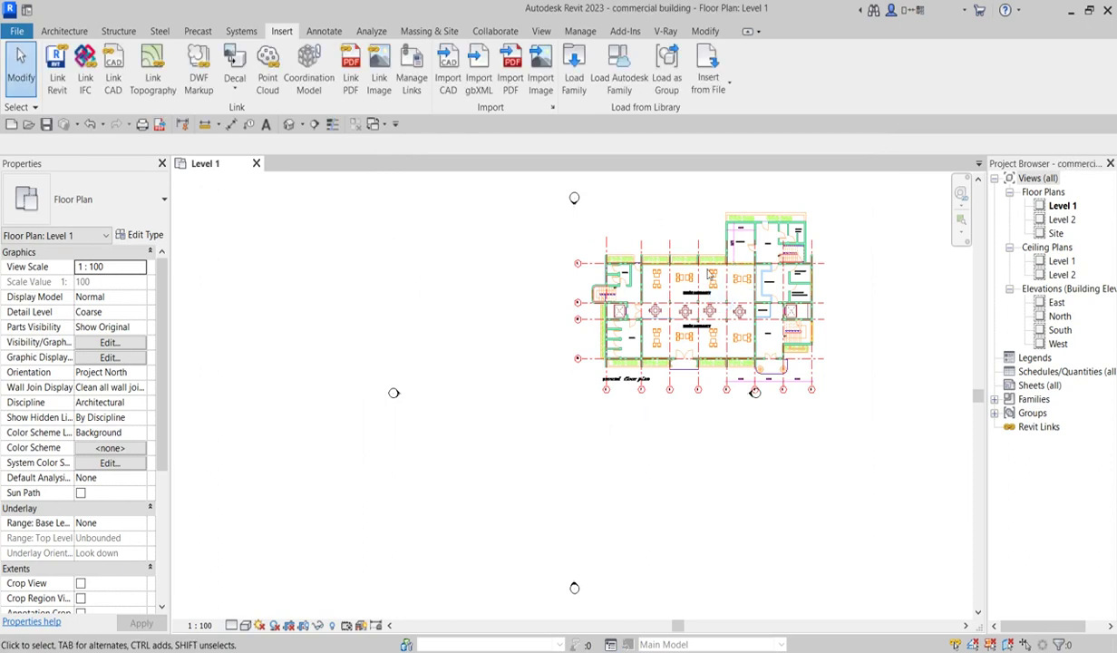
Step: Create the Default 3D View of the model
scroll(649, 388, "down", 2)
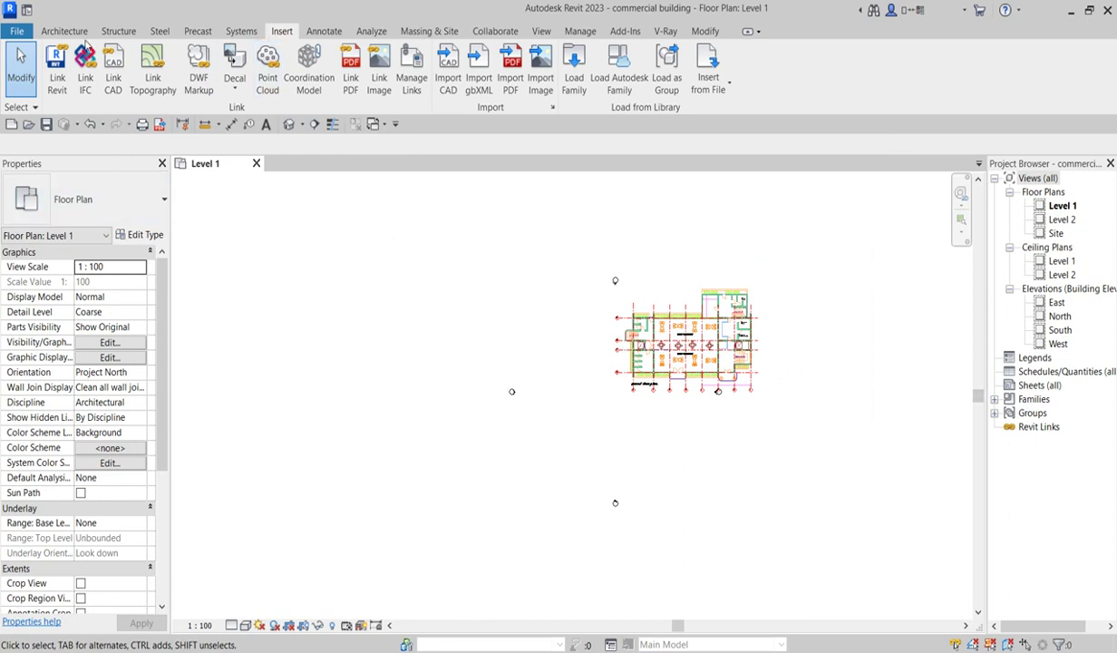
left_click(17, 32)
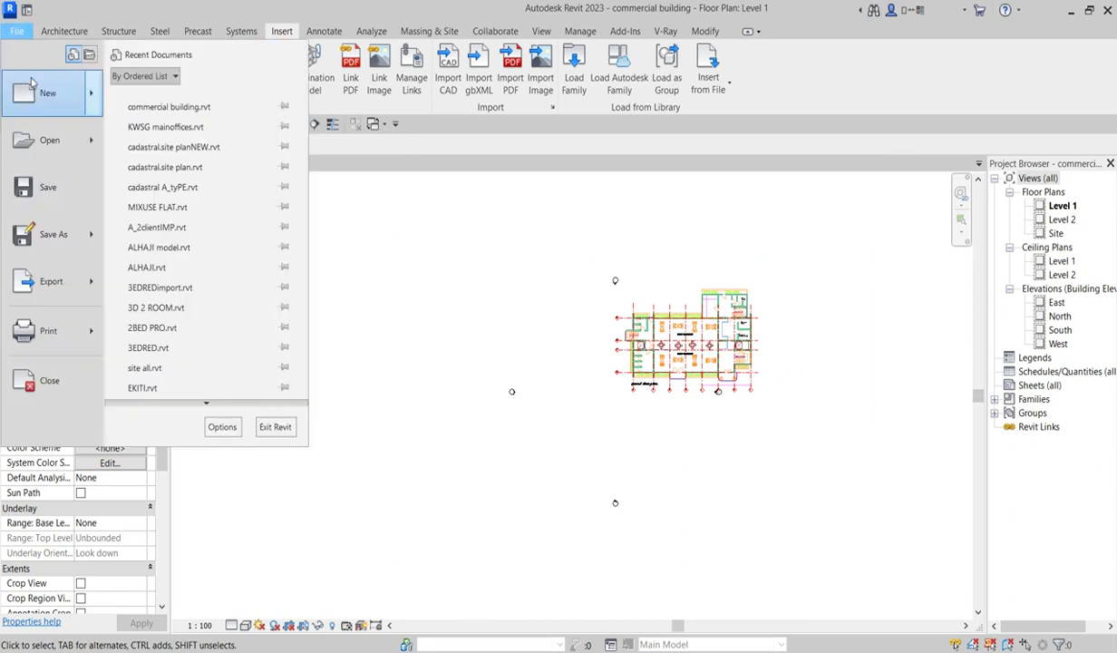
left_click(375, 225)
left_click(289, 127)
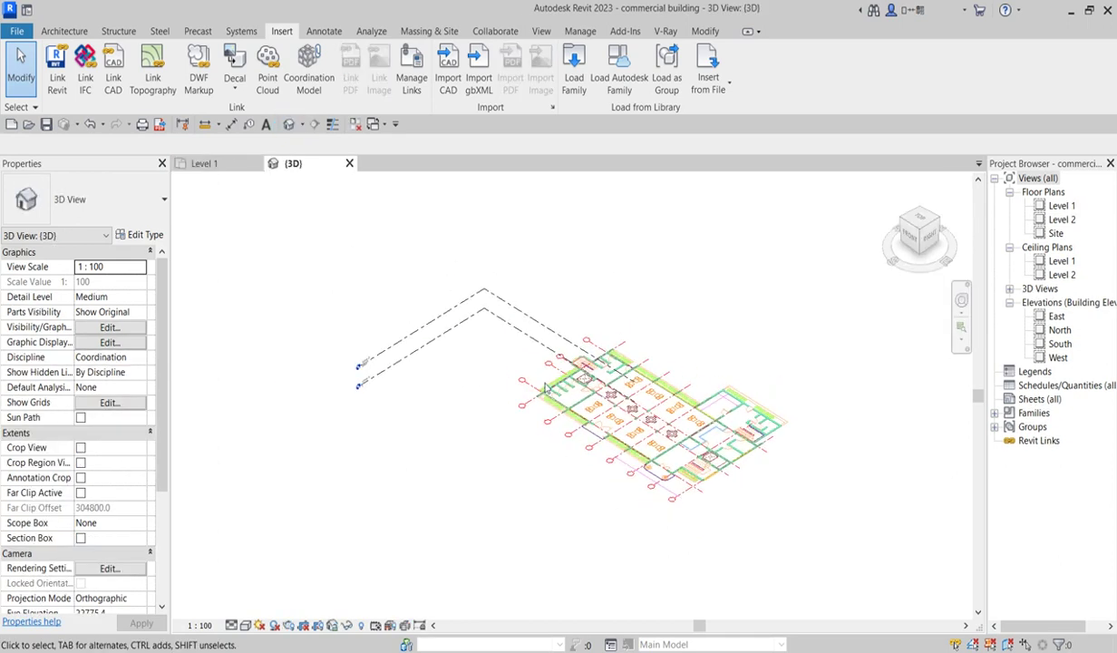
Step: Select and inspect the two level planes around the imported plan in 3D
scroll(722, 456, "down", 6)
left_click_drag(766, 526, 667, 419)
scroll(661, 456, "up", 5)
left_click(661, 456)
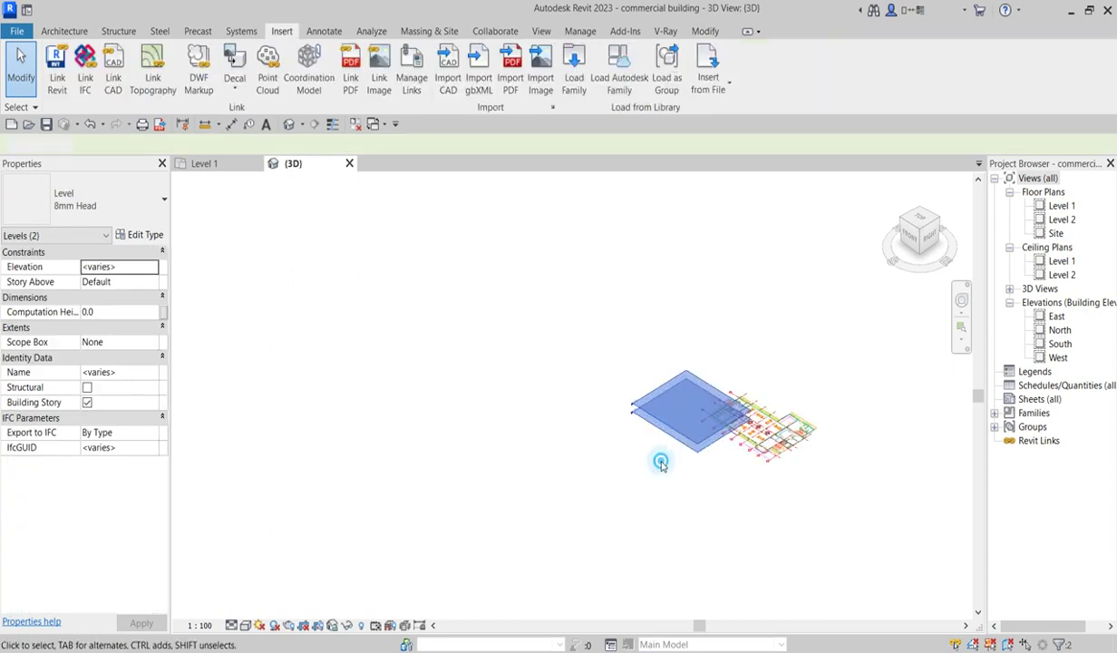
scroll(666, 411, "up", 3)
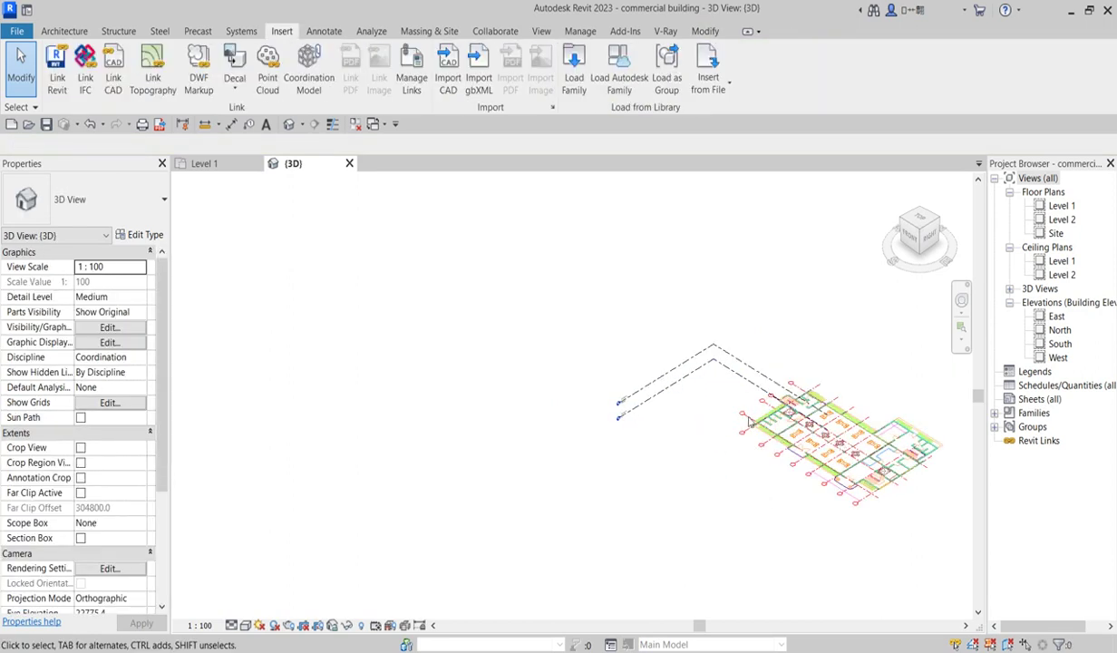
left_click(872, 453)
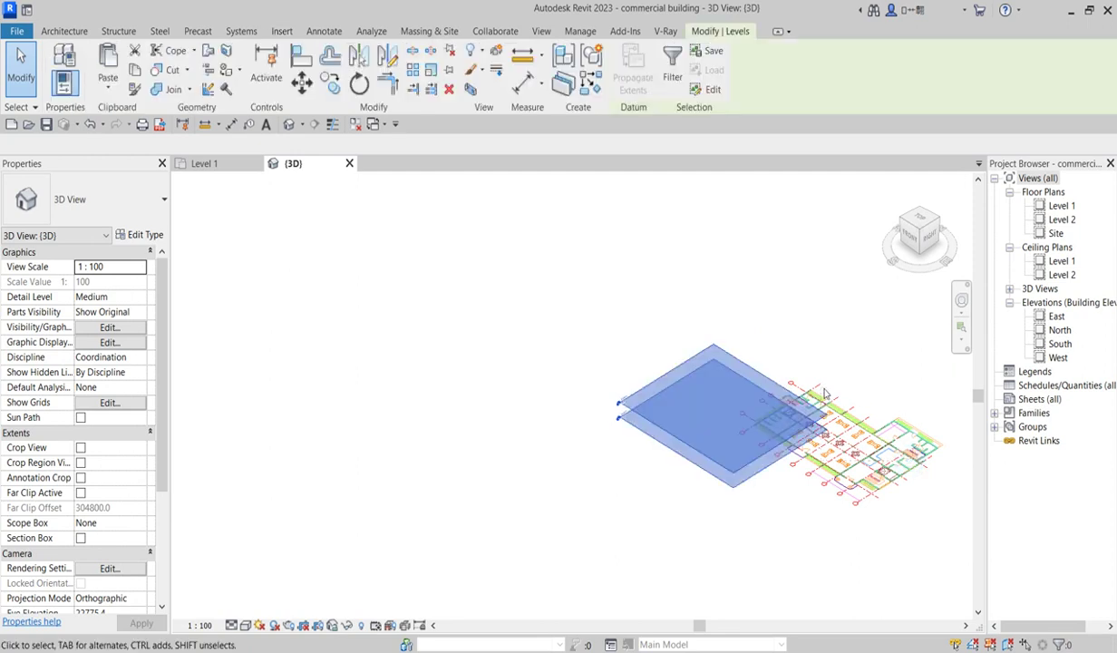
Step: Clear the selection and return to the Level 1 floor plan
key("Escape")
scroll(801, 499, "down", 2)
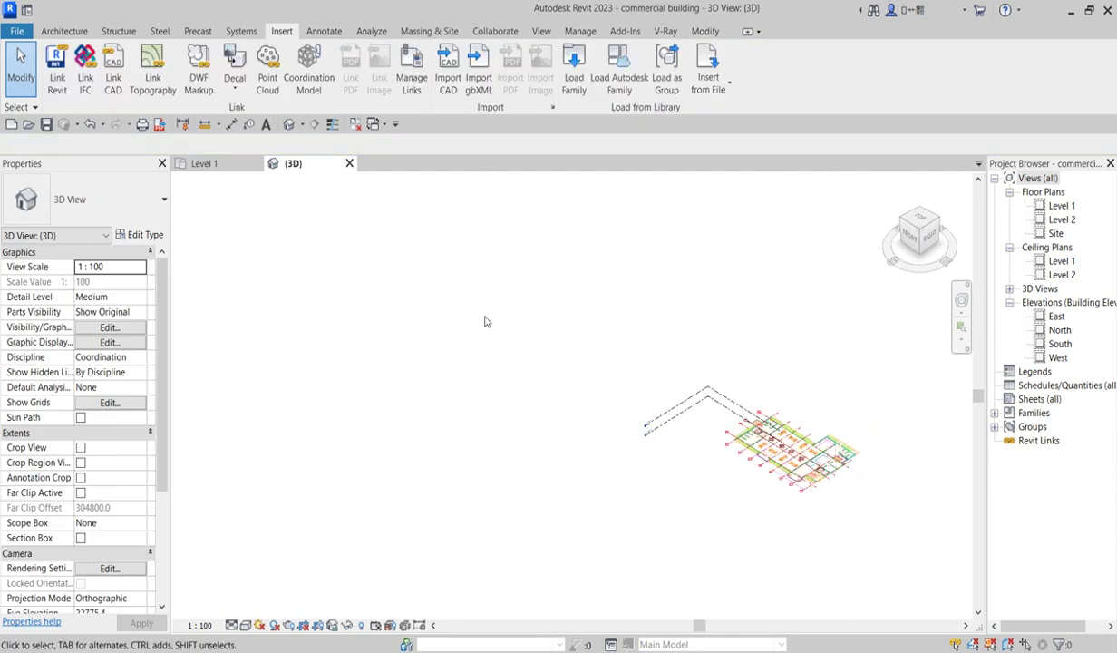
double_click(1059, 205)
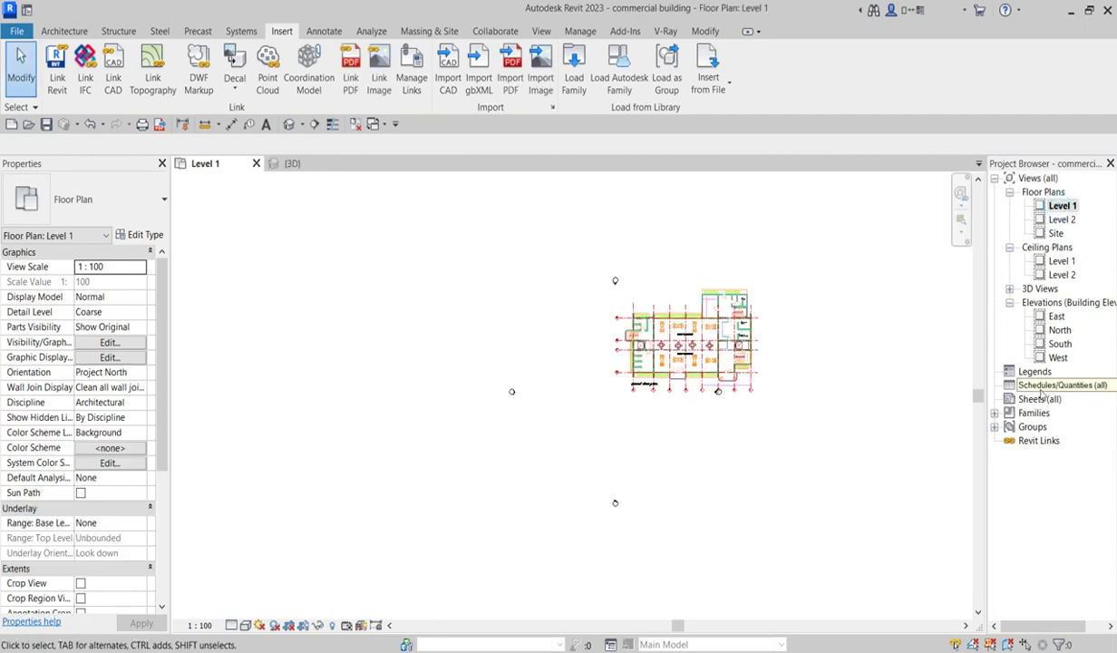
left_click(1009, 288)
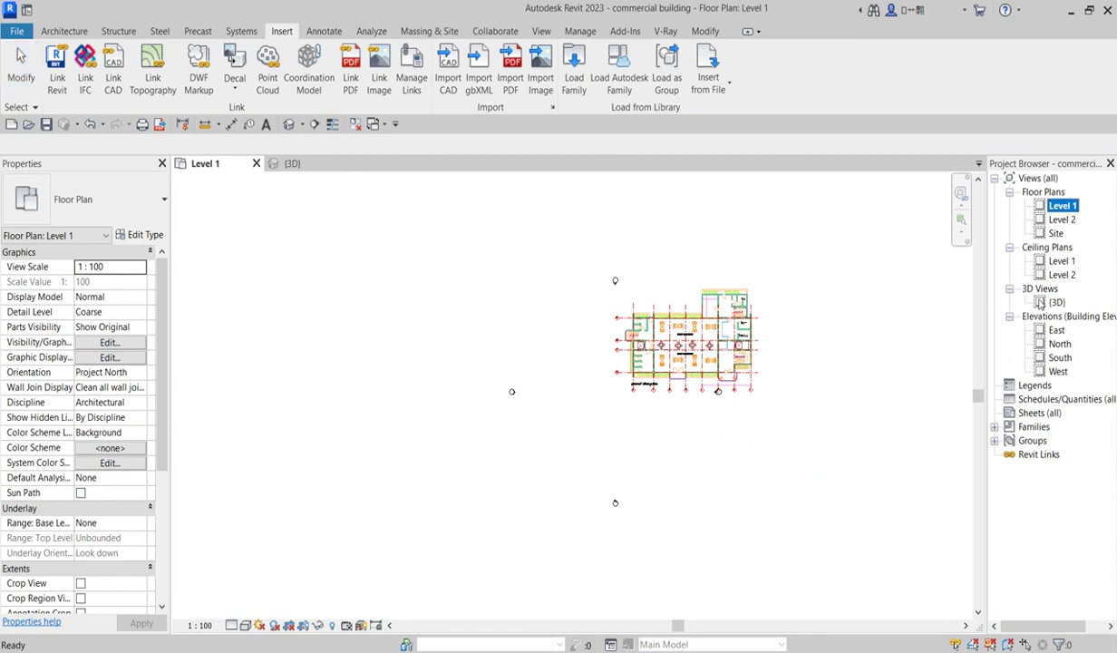
Step: Move the bottom elevation marker closer to the plan and the right-hand marker further right
double_click(1058, 302)
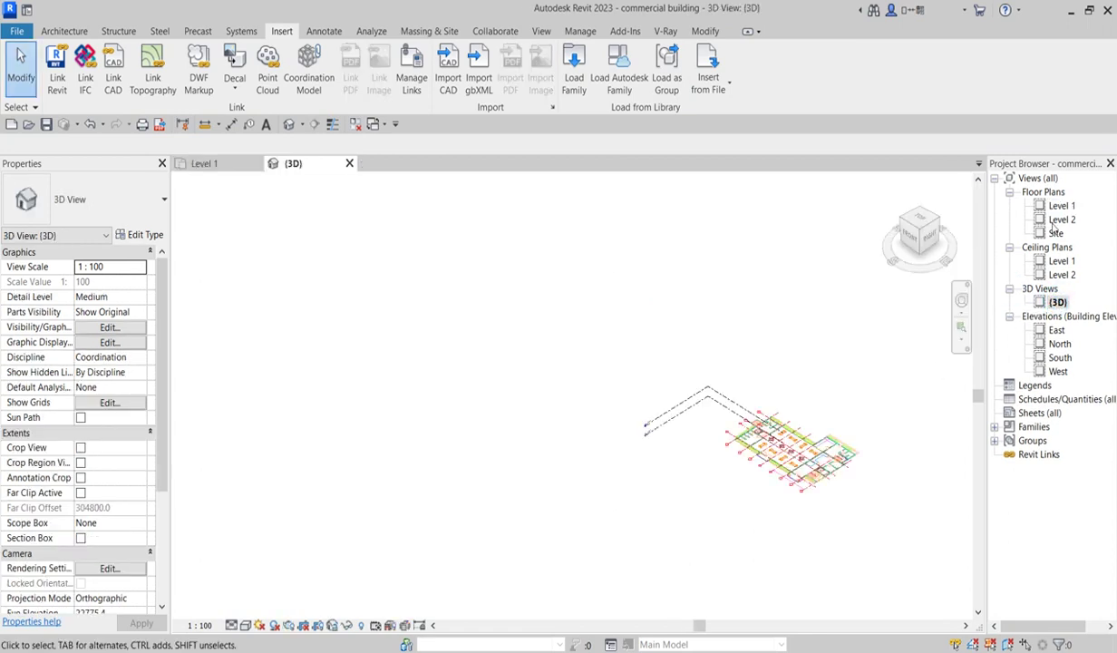
double_click(1061, 206)
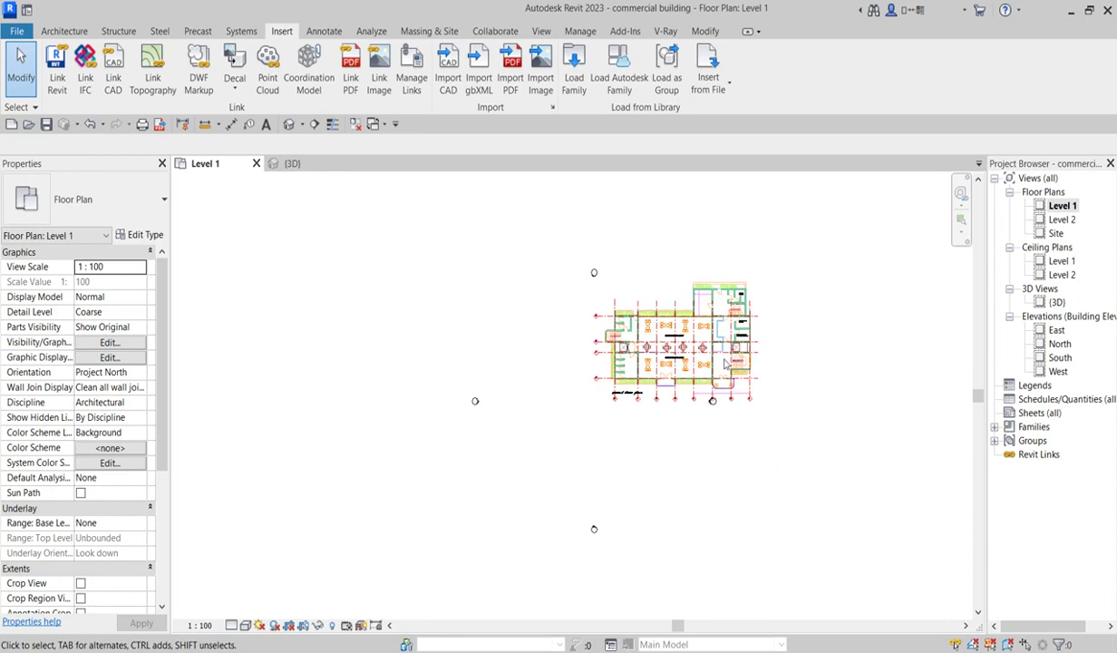
mouse_move(544, 214)
left_mouse_down()
mouse_move(599, 292)
mouse_move(654, 215)
left_mouse_up()
left_click_drag(558, 486, 631, 586)
left_click_drag(589, 526, 668, 552)
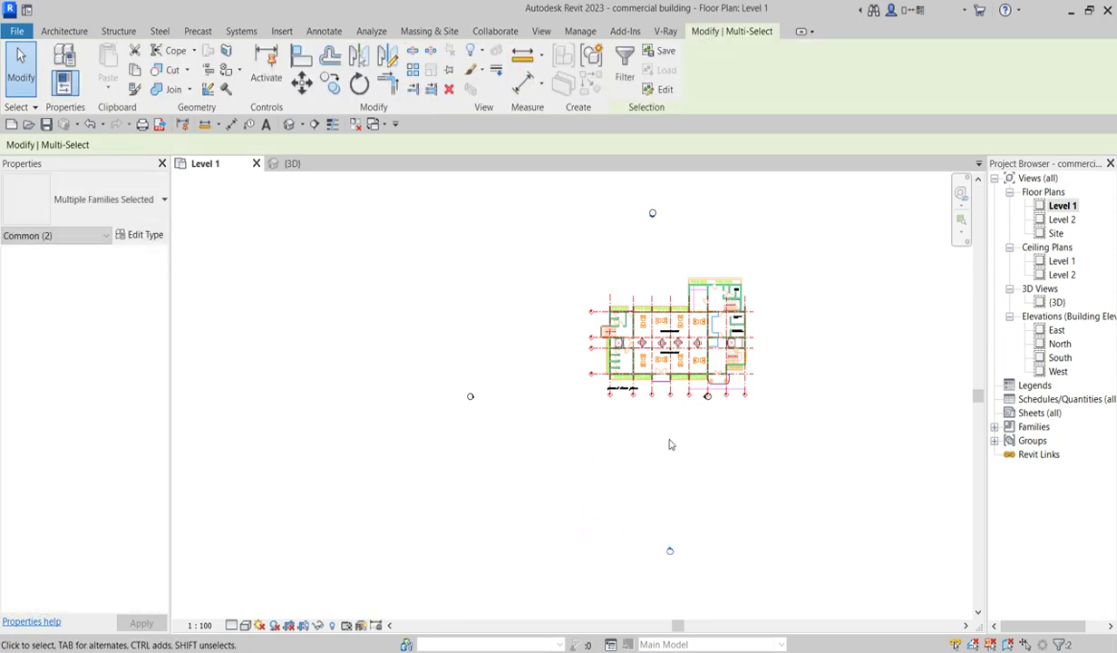
left_click_drag(671, 399, 733, 444)
mouse_move(712, 400)
left_mouse_down()
mouse_move(848, 412)
mouse_move(839, 408)
left_mouse_up()
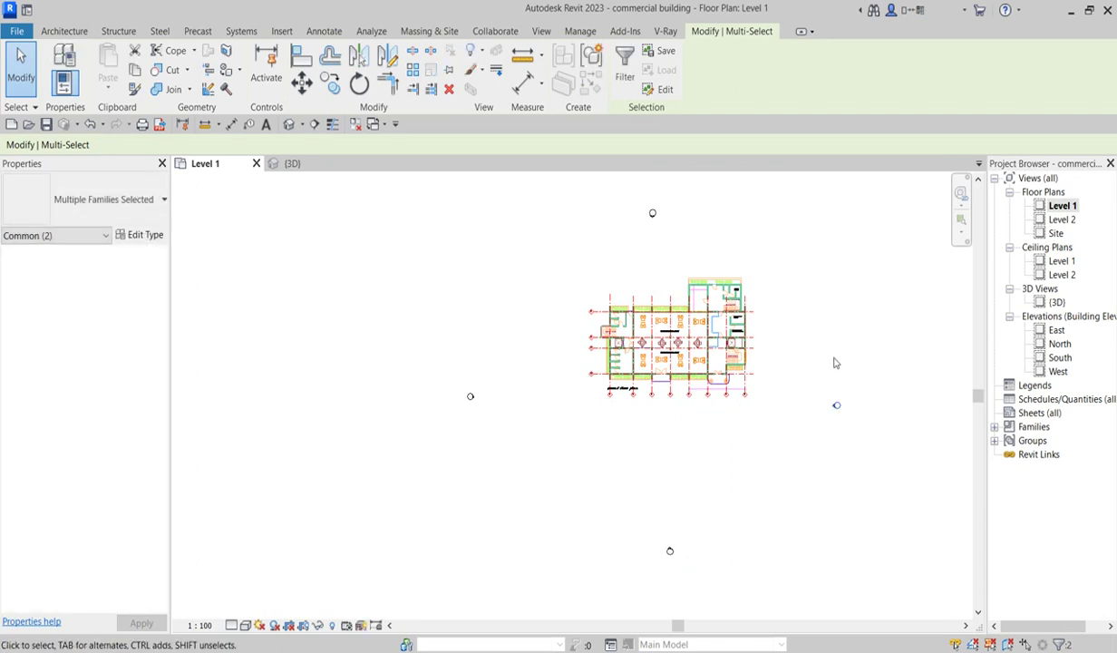
Step: Nudge the elevation marker above the plan, then open the Level 2 floor plan
scroll(802, 324, "up", 3)
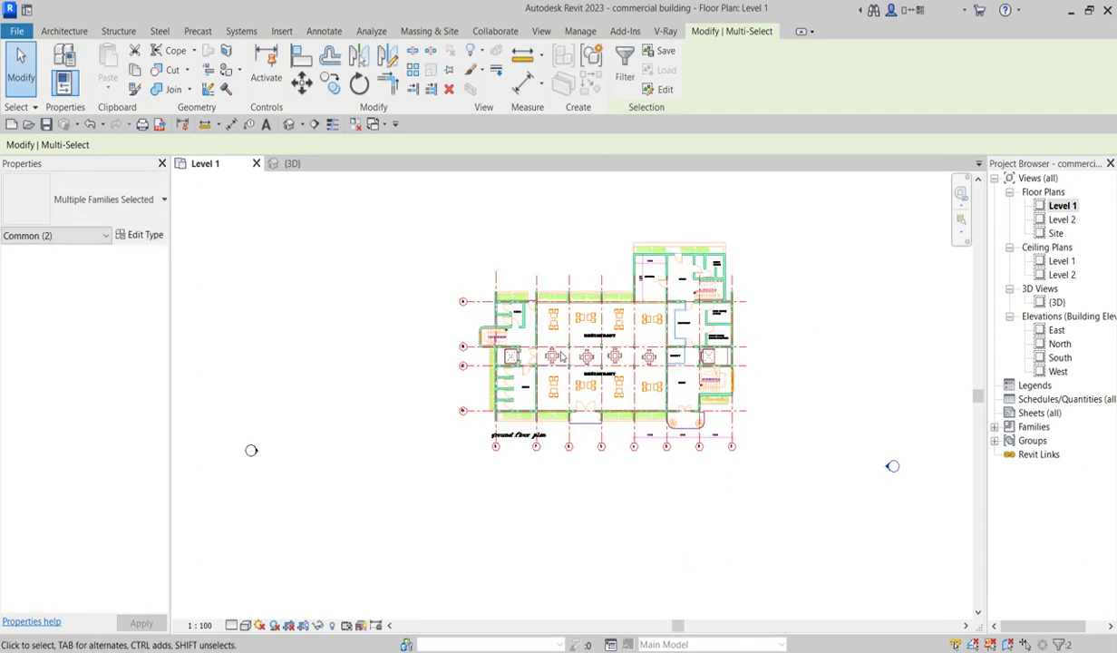
scroll(689, 306, "up", 1)
scroll(533, 364, "down", 1)
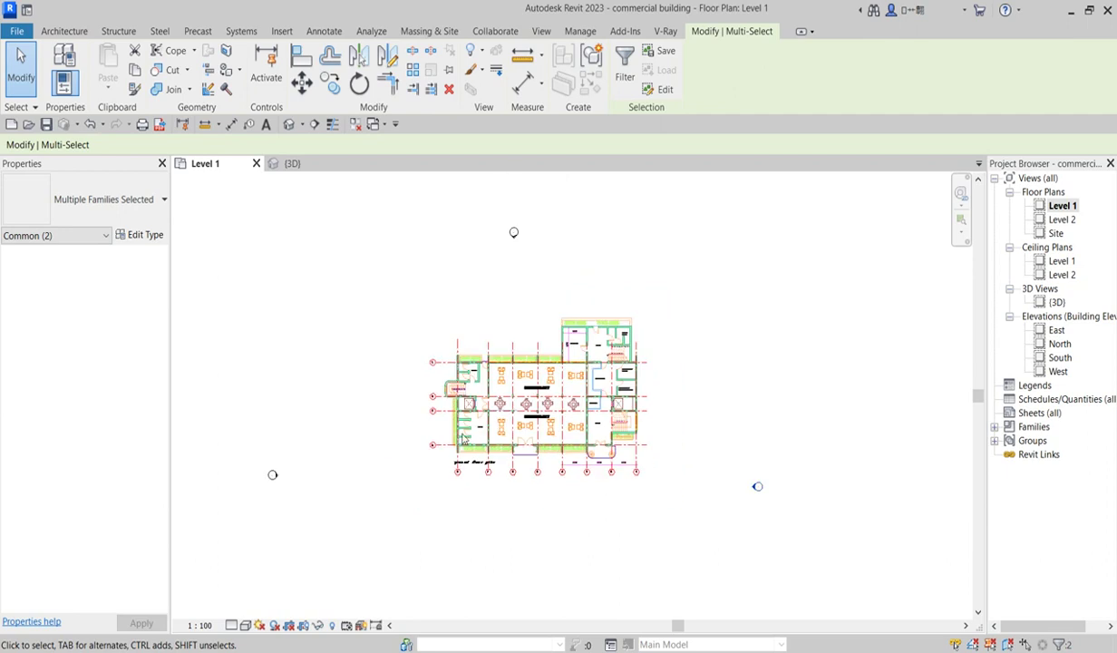
scroll(511, 266, "down", 2)
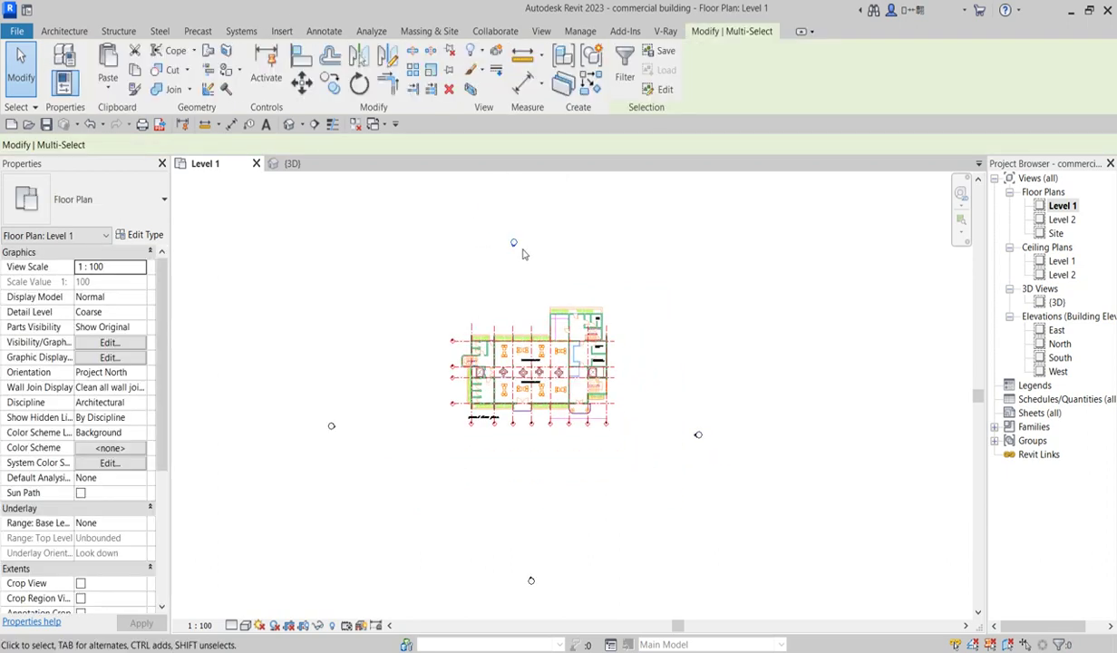
left_click(513, 241)
left_click_drag(536, 235, 537, 234)
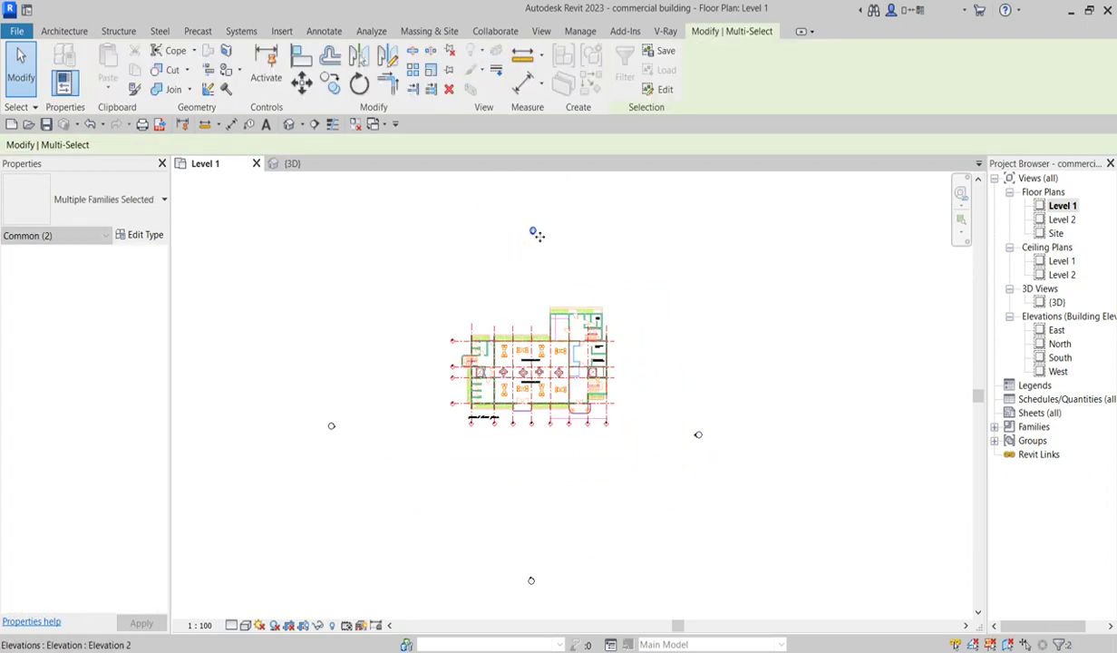
double_click(1063, 220)
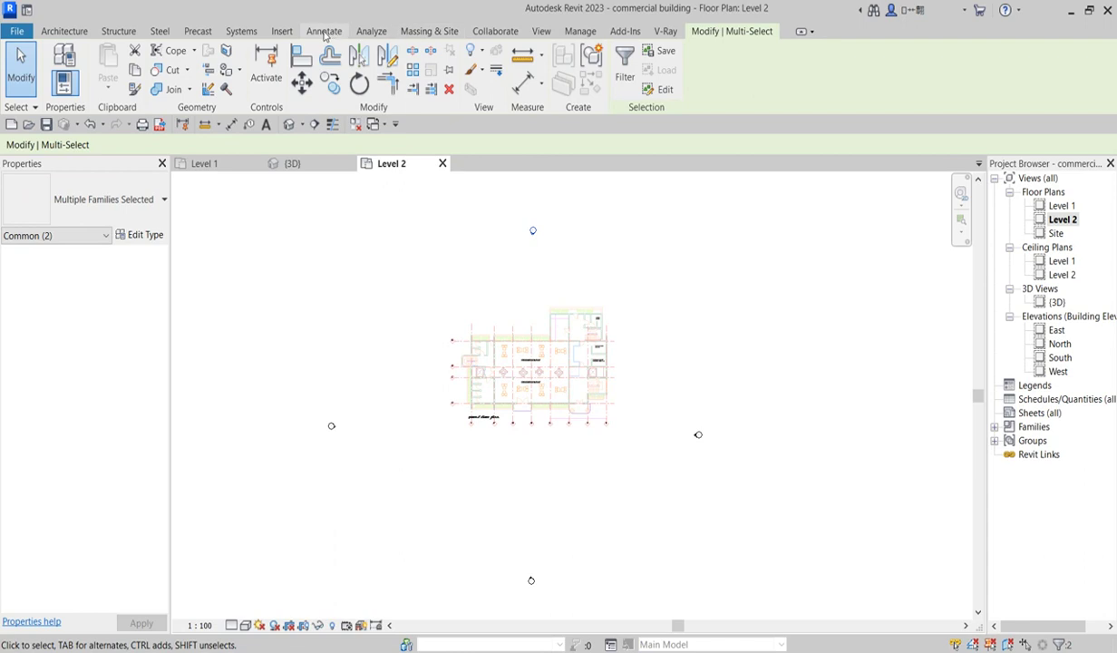
Step: Import 'first floor.dwg' from the Desktop into the Level 2 floor plan via Import CAD
left_click(282, 31)
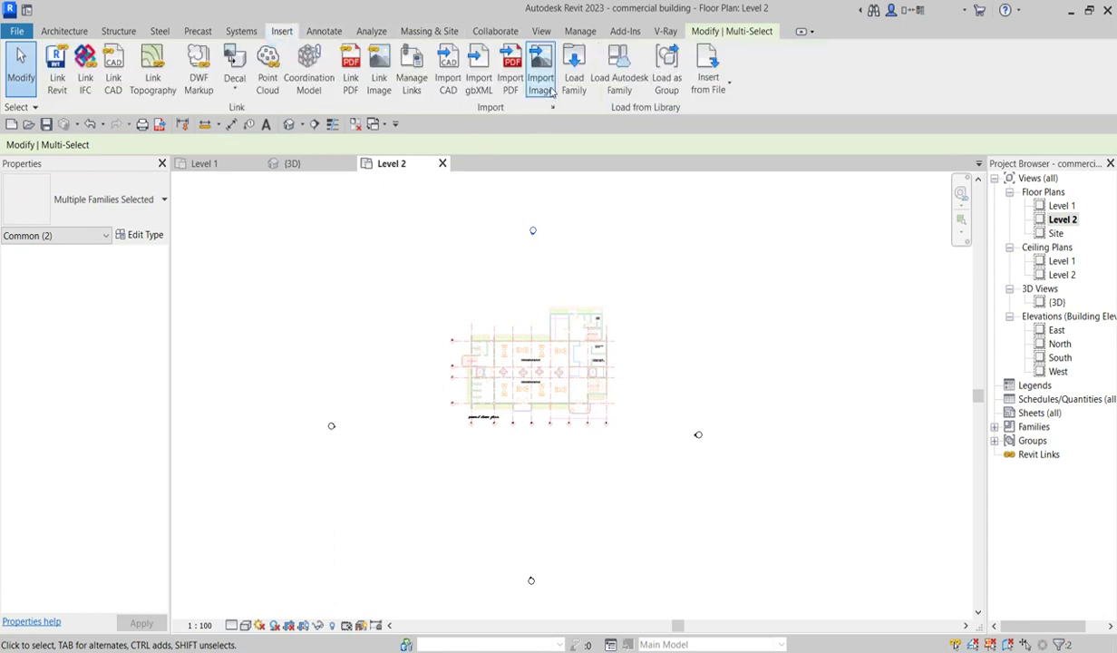
left_click(447, 82)
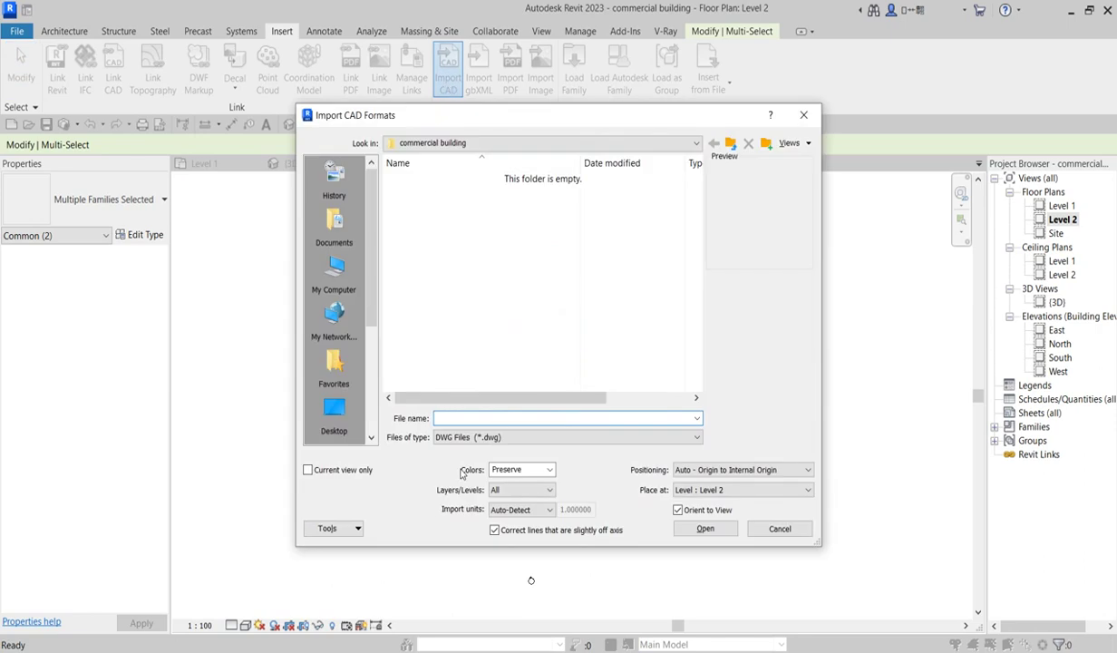
left_click(334, 417)
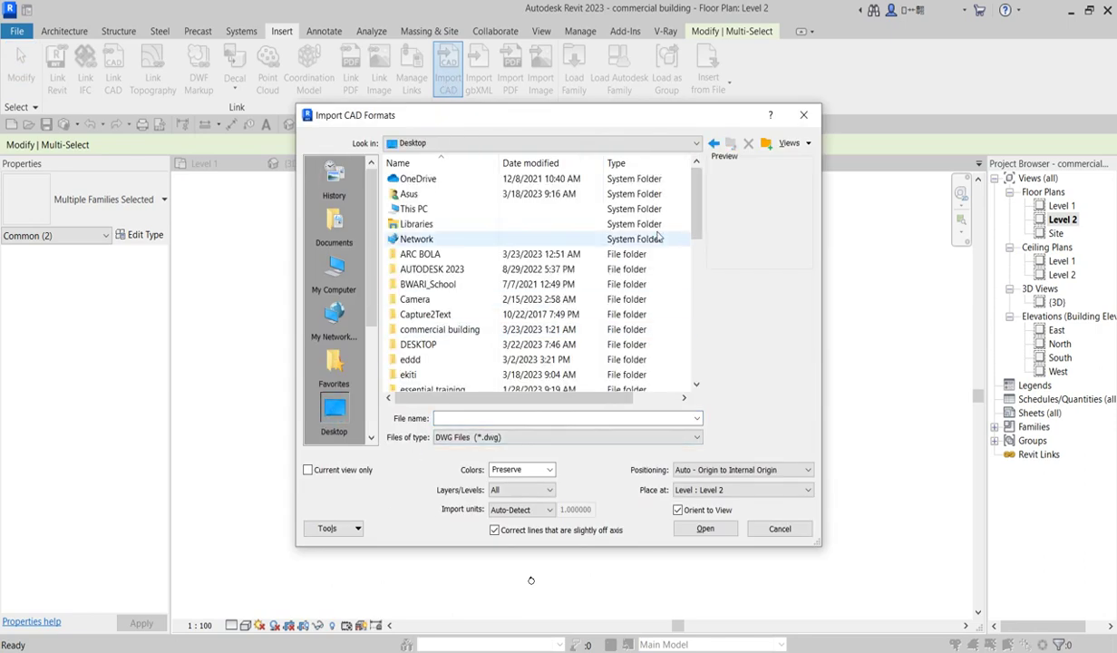
left_click_drag(699, 222, 691, 387)
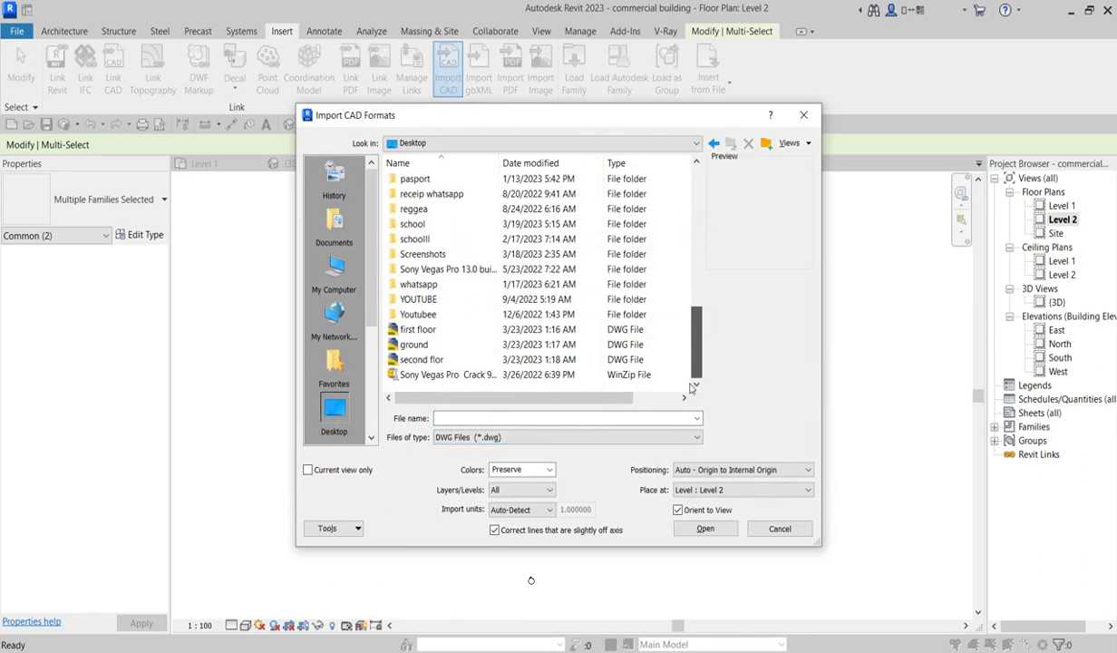
left_click(420, 330)
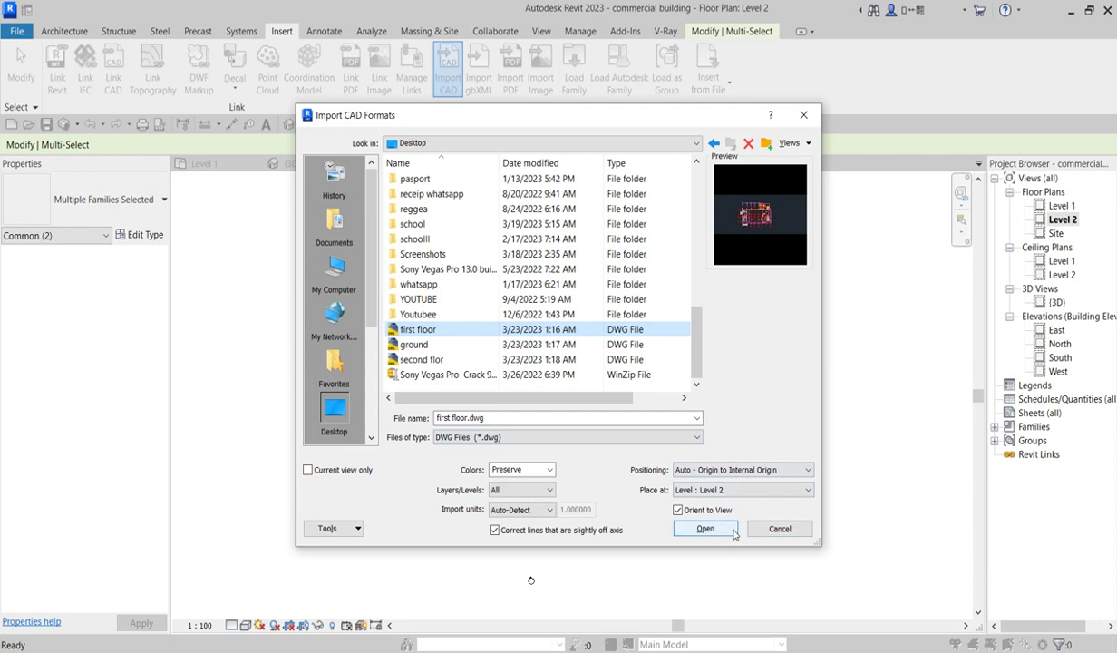
left_click(705, 530)
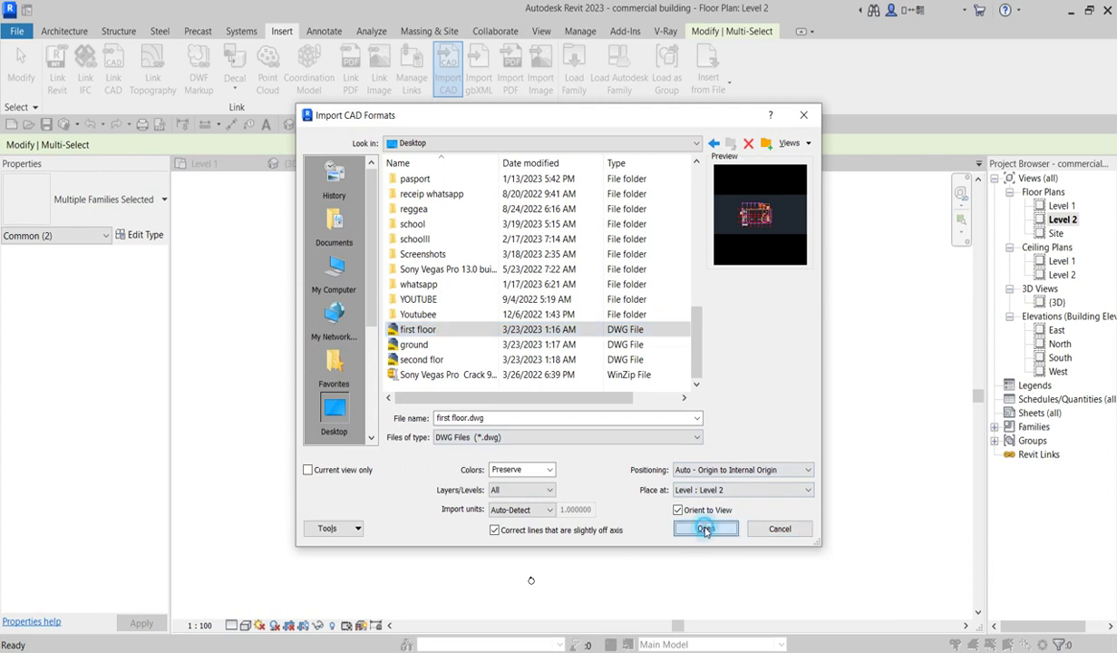
scroll(494, 419, "up", 6)
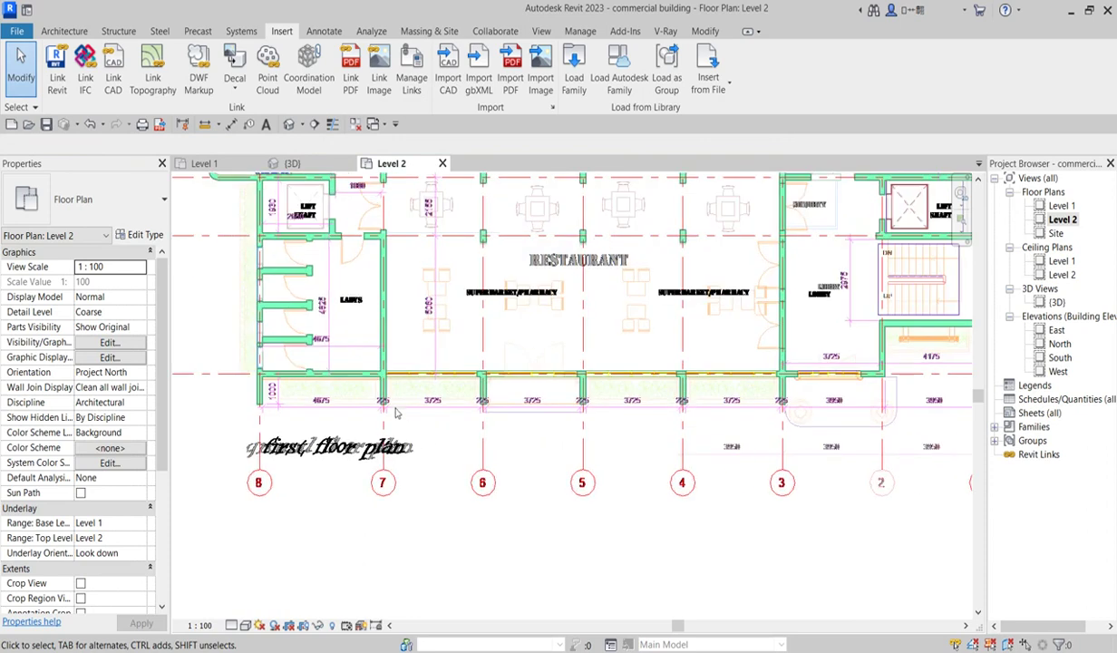
scroll(393, 410, "up", 2)
scroll(532, 320, "down", 4)
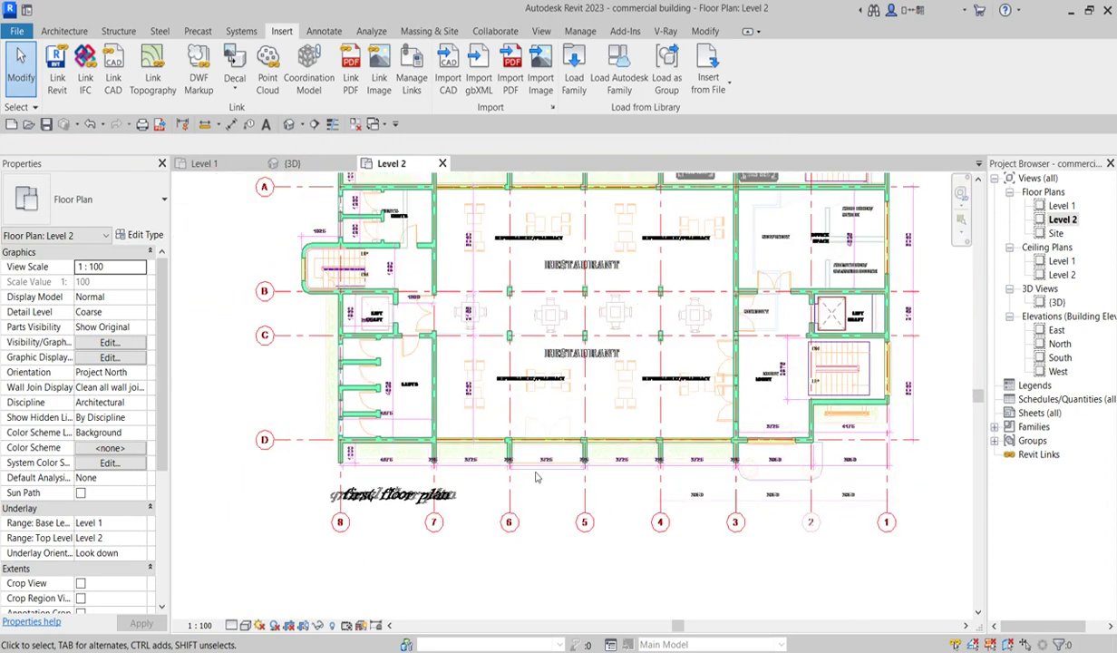
scroll(535, 476, "down", 2)
scroll(571, 236, "up", 2)
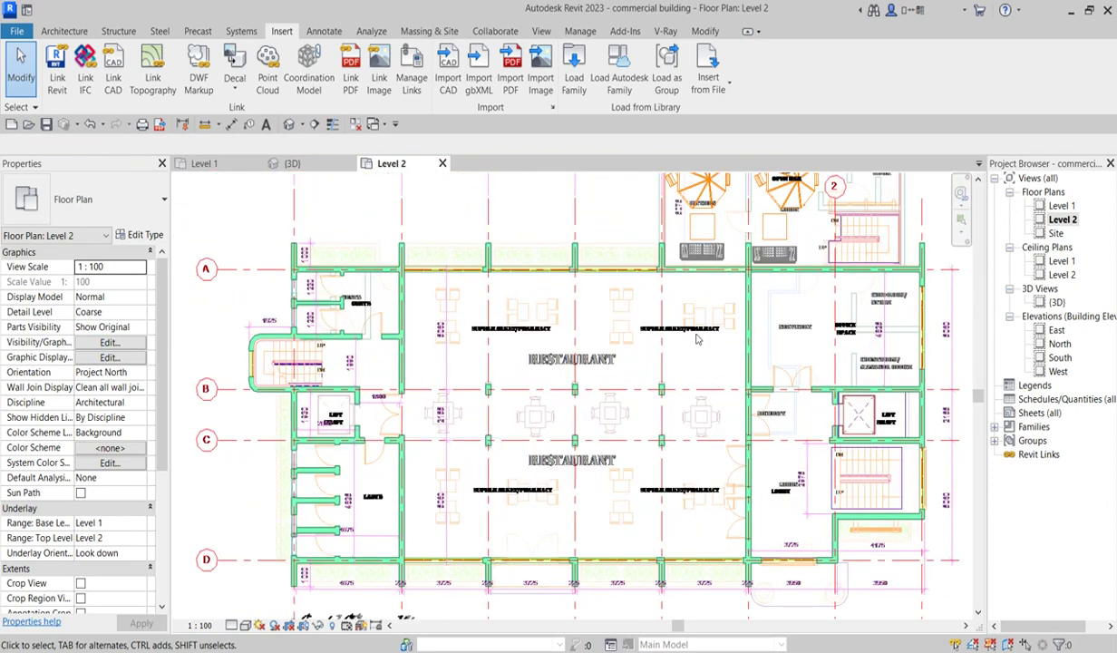
double_click(1061, 304)
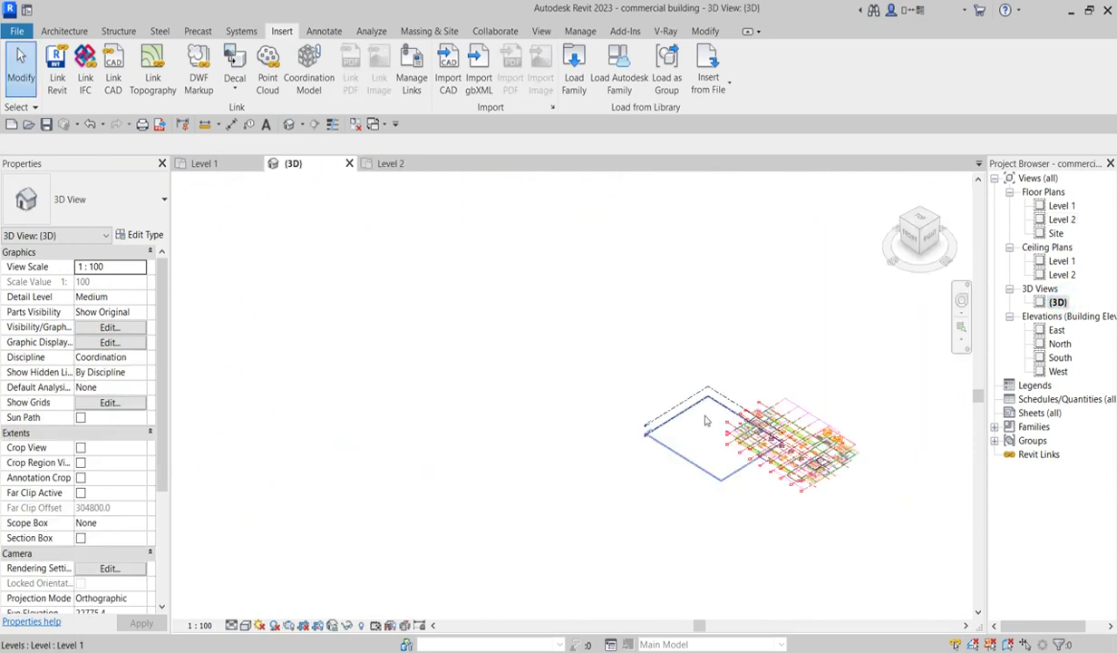
scroll(819, 485, "up", 5)
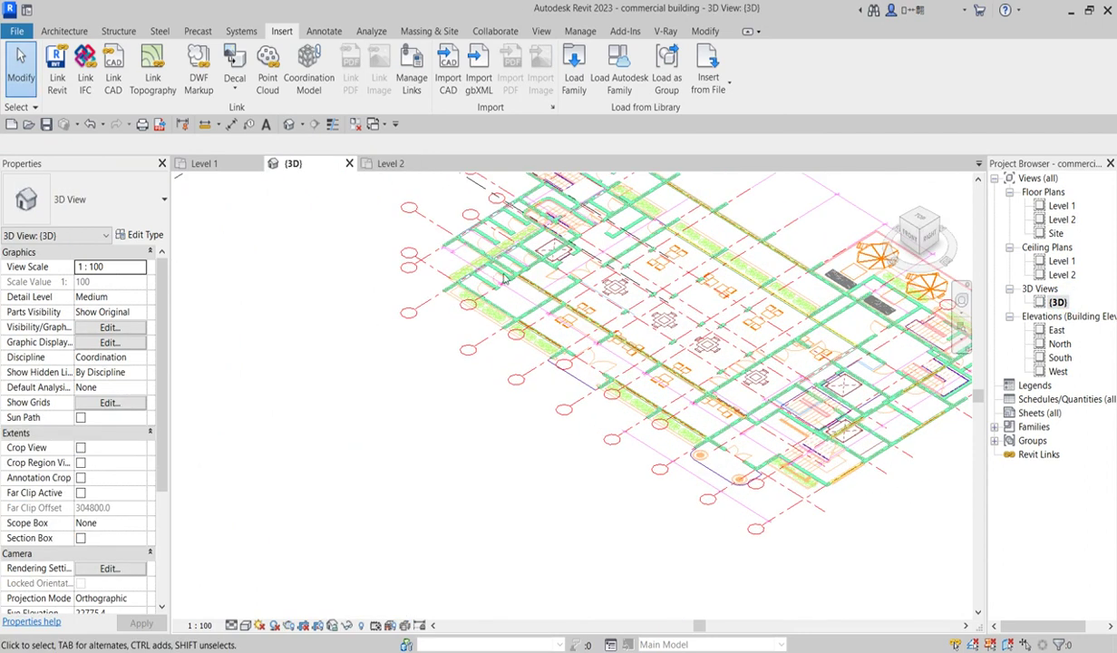
scroll(417, 361, "down", 2)
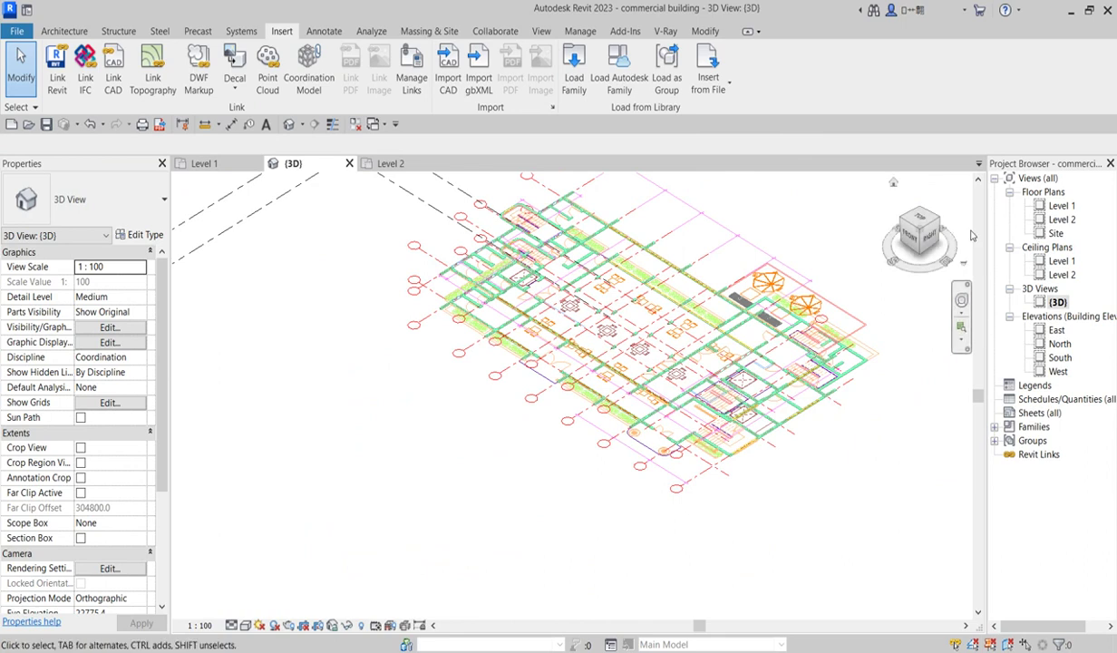
left_click(917, 234)
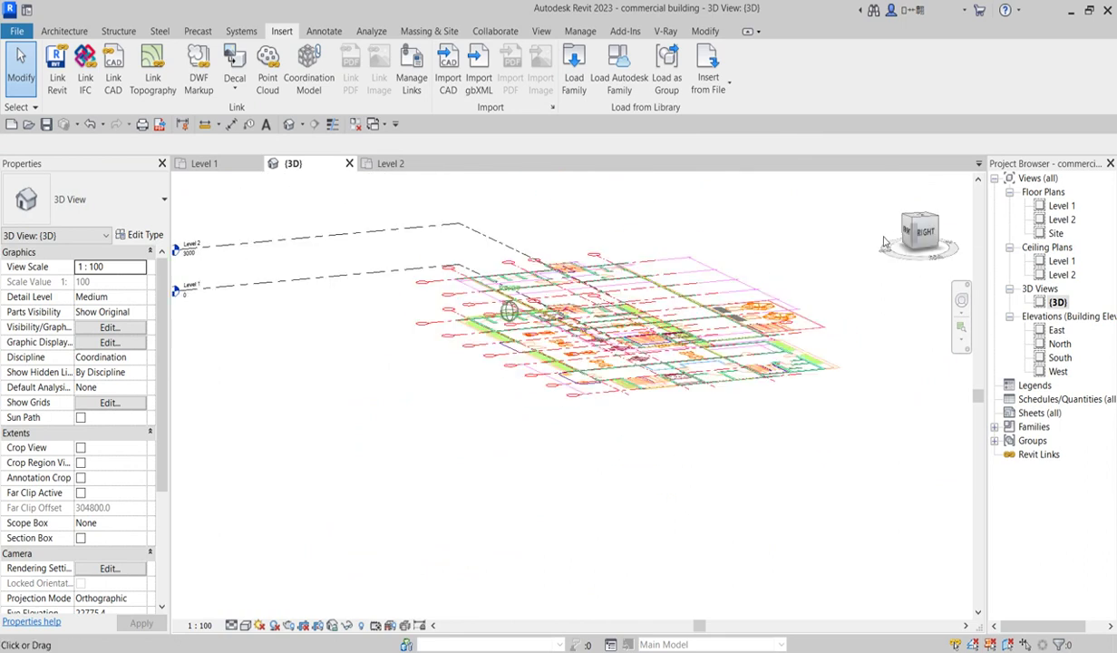
left_click(887, 228)
middle_click_drag(200, 261, 508, 322, "shift")
double_click(1061, 206)
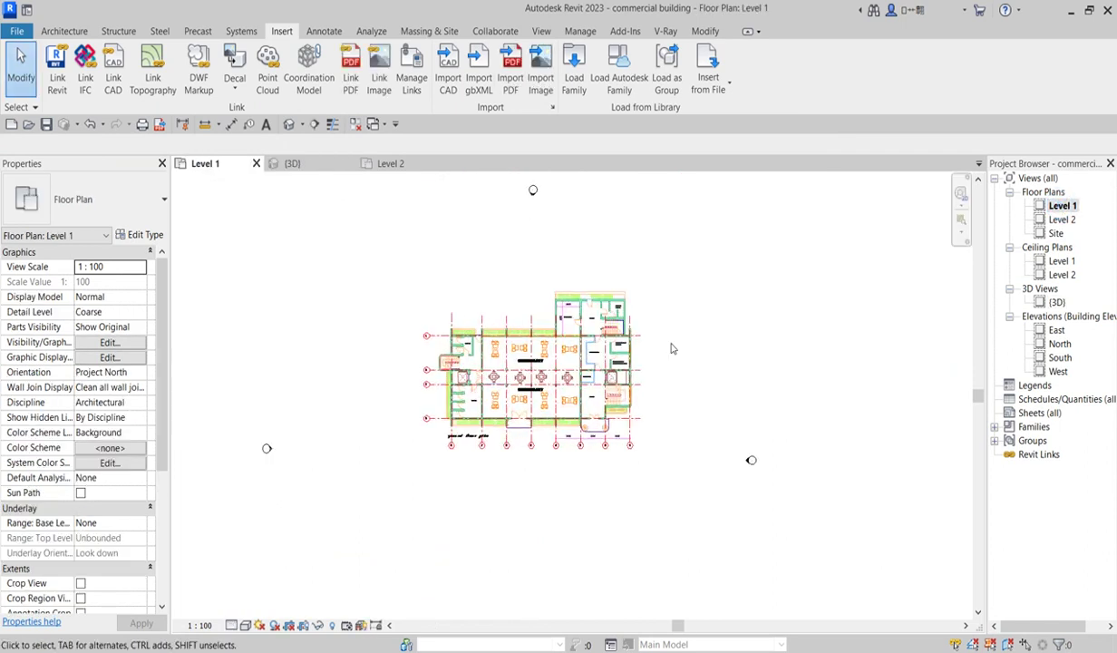
scroll(671, 345, "up", 3)
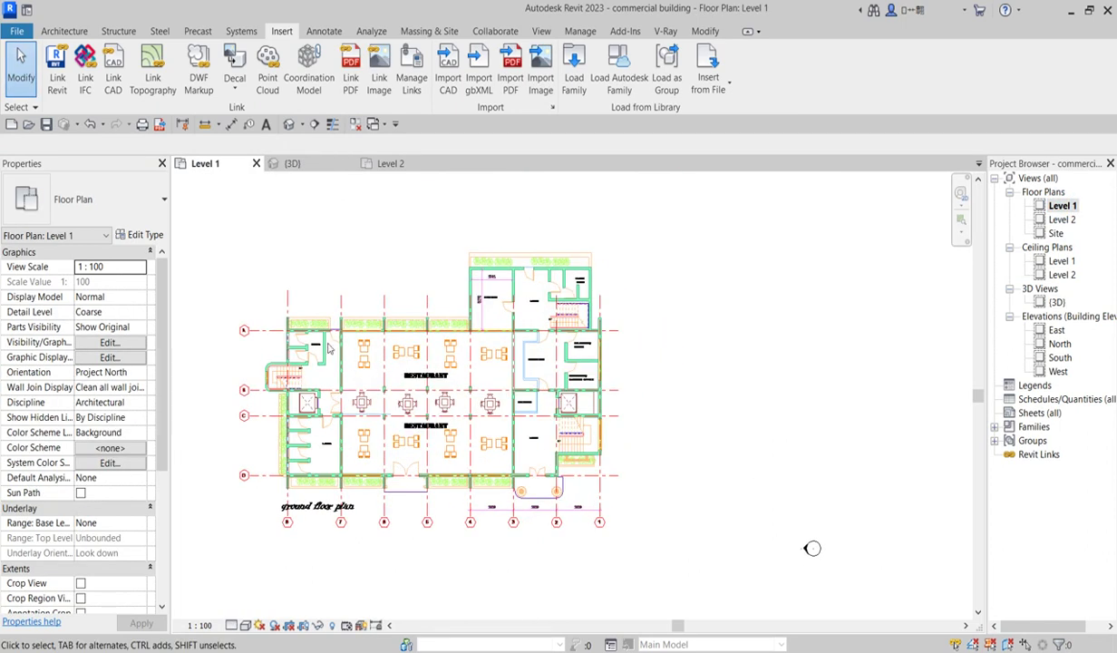
scroll(352, 377, "down", 2)
scroll(288, 476, "up", 5)
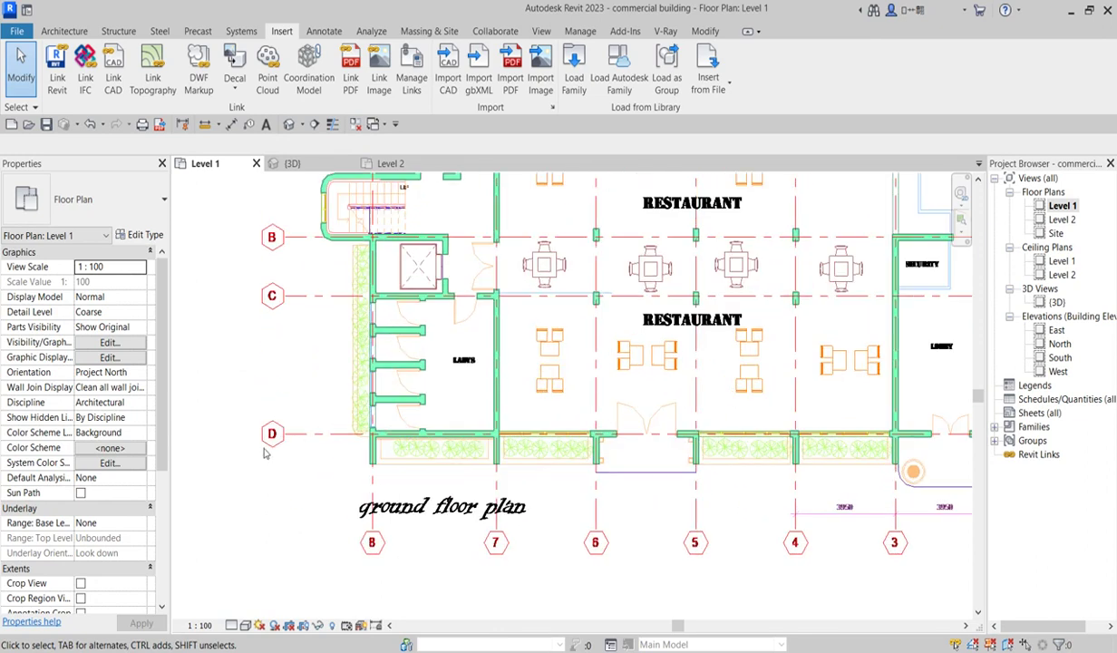
scroll(282, 449, "down", 2)
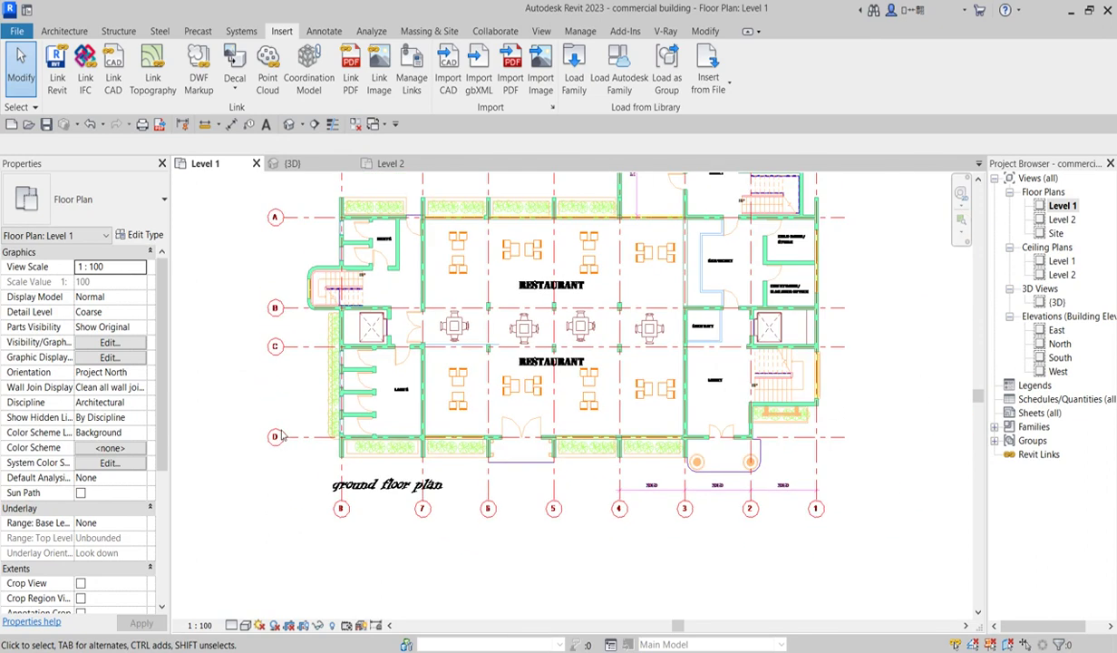
double_click(1063, 220)
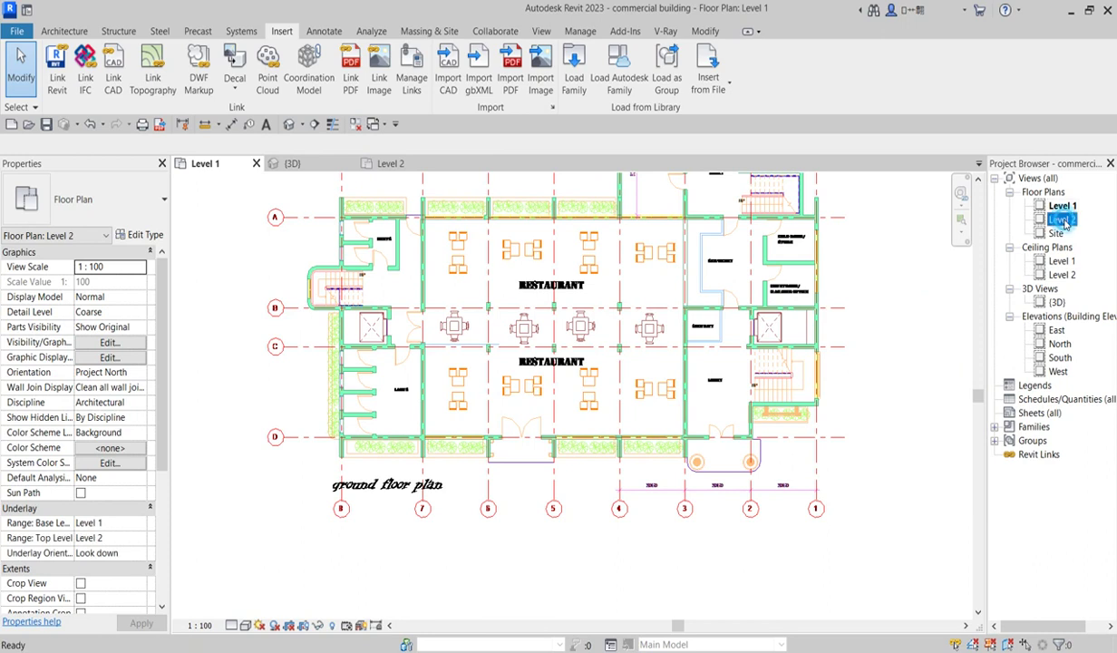
scroll(446, 462, "down", 2)
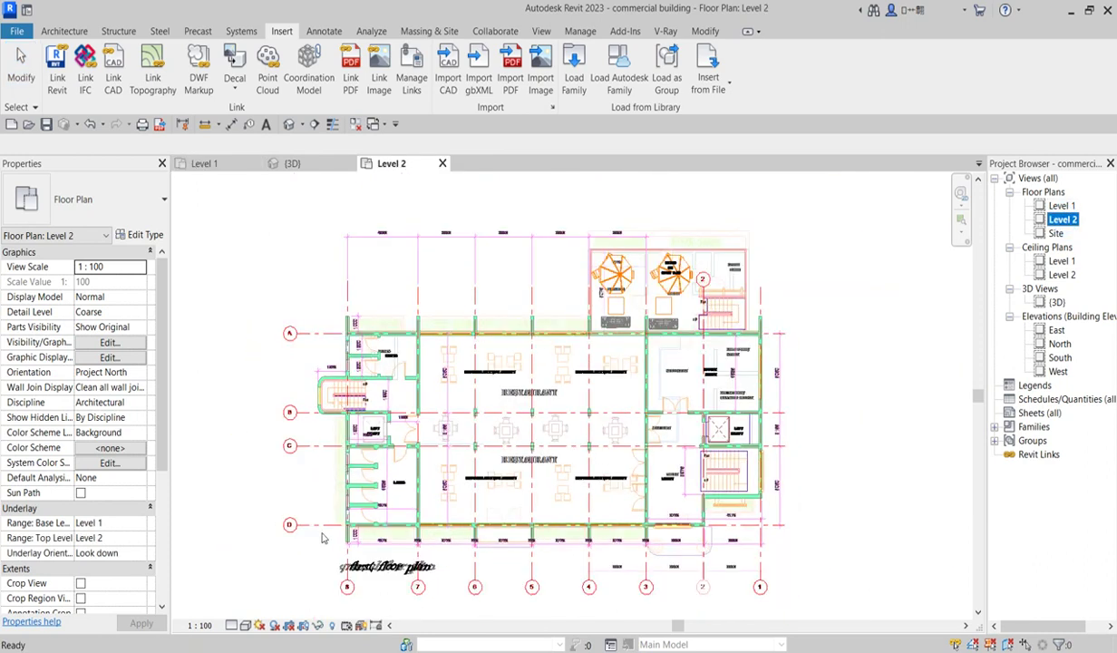
scroll(326, 528, "up", 1)
scroll(465, 458, "down", 1)
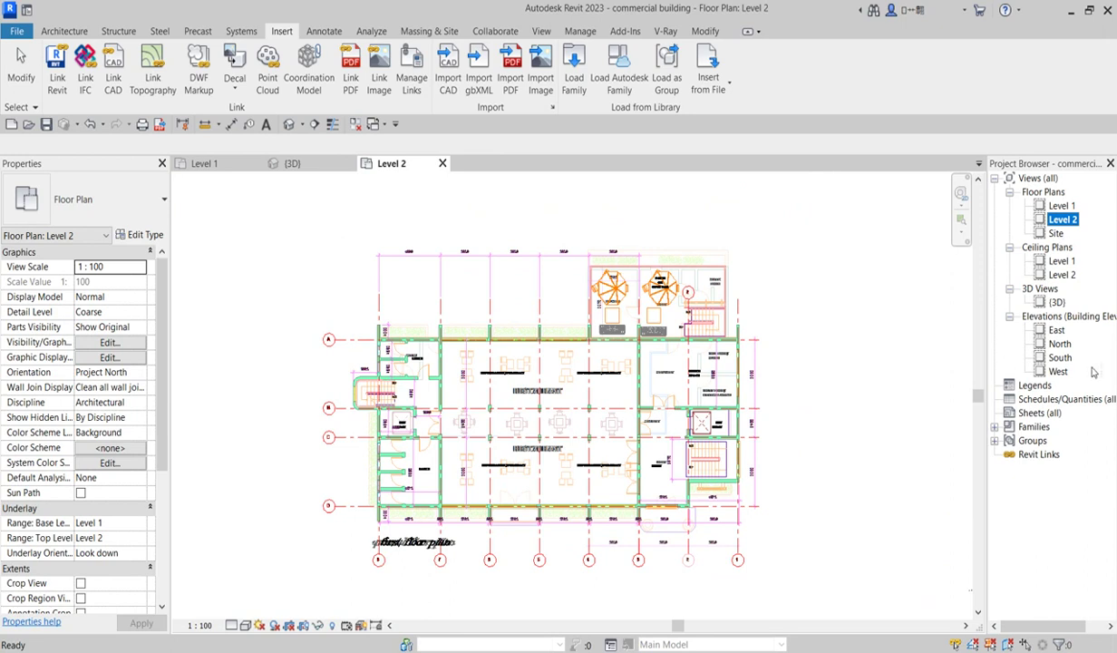
double_click(1060, 357)
Step: Add a Level 3 line above Level 2 in the South elevation
scroll(532, 399, "down", 2)
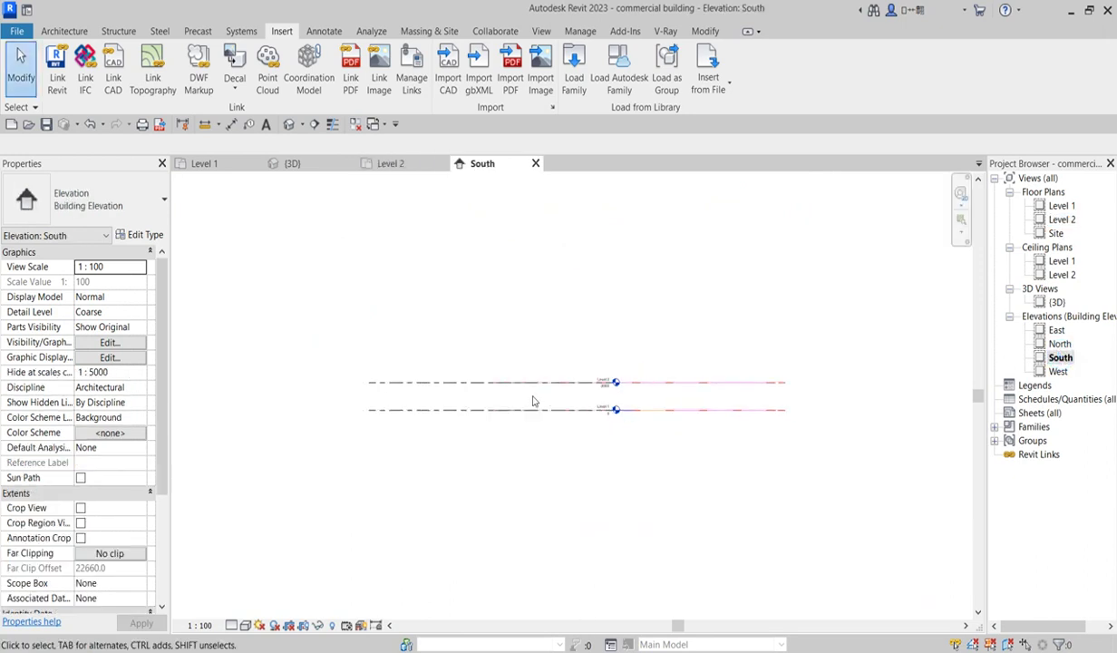
scroll(383, 381, "up", 2)
left_click(383, 381)
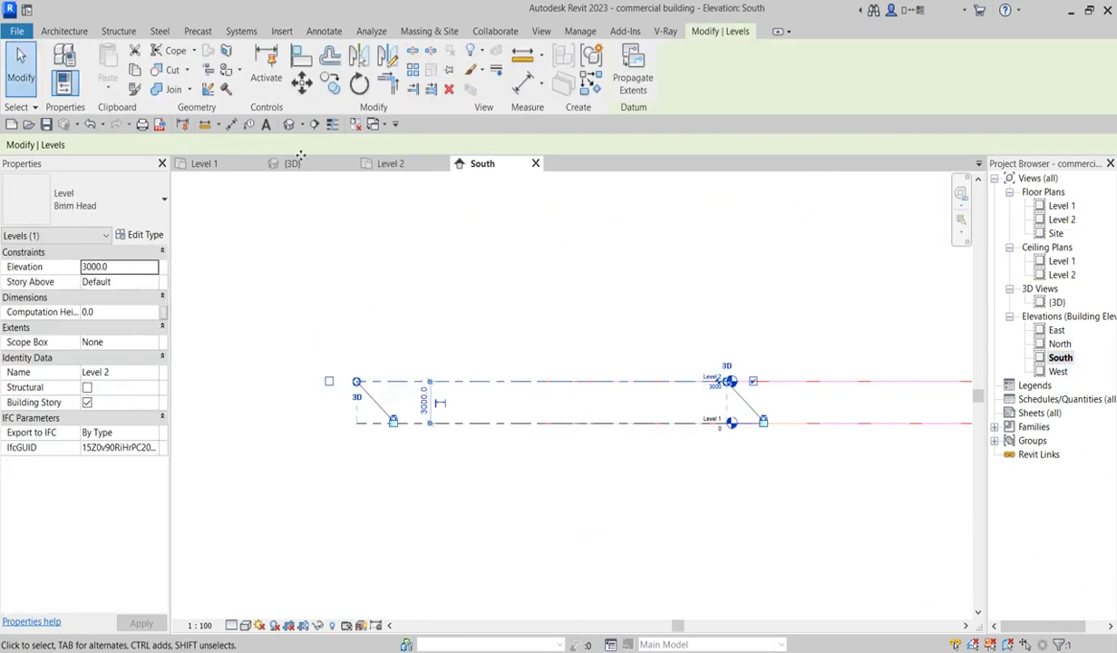
left_click(592, 87)
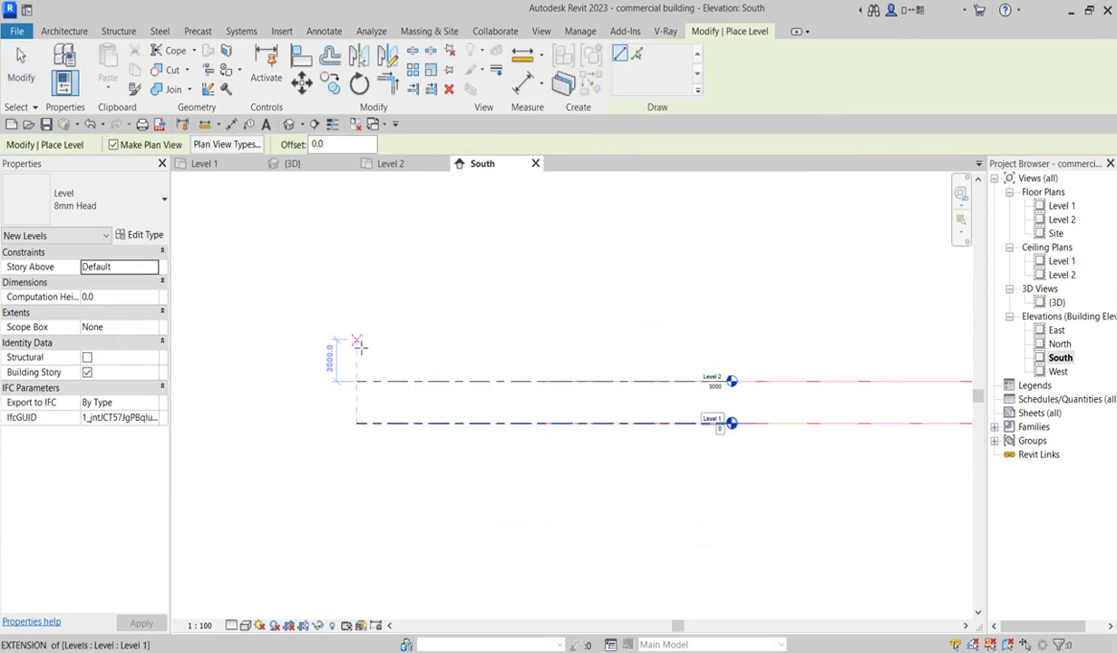
left_click(356, 340)
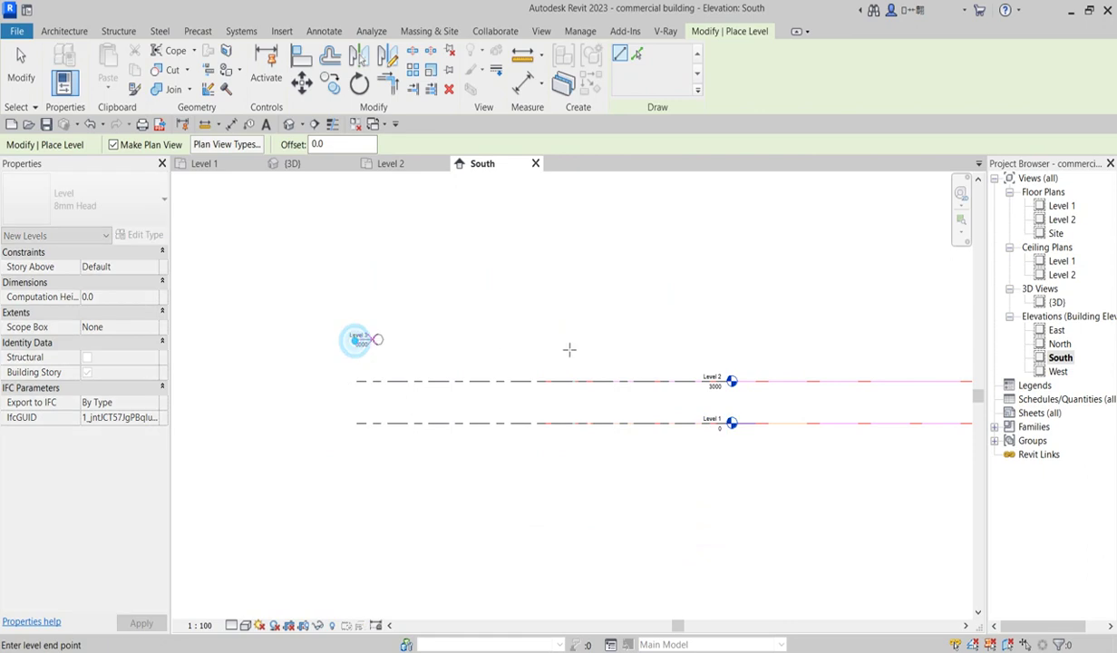
left_click(733, 340)
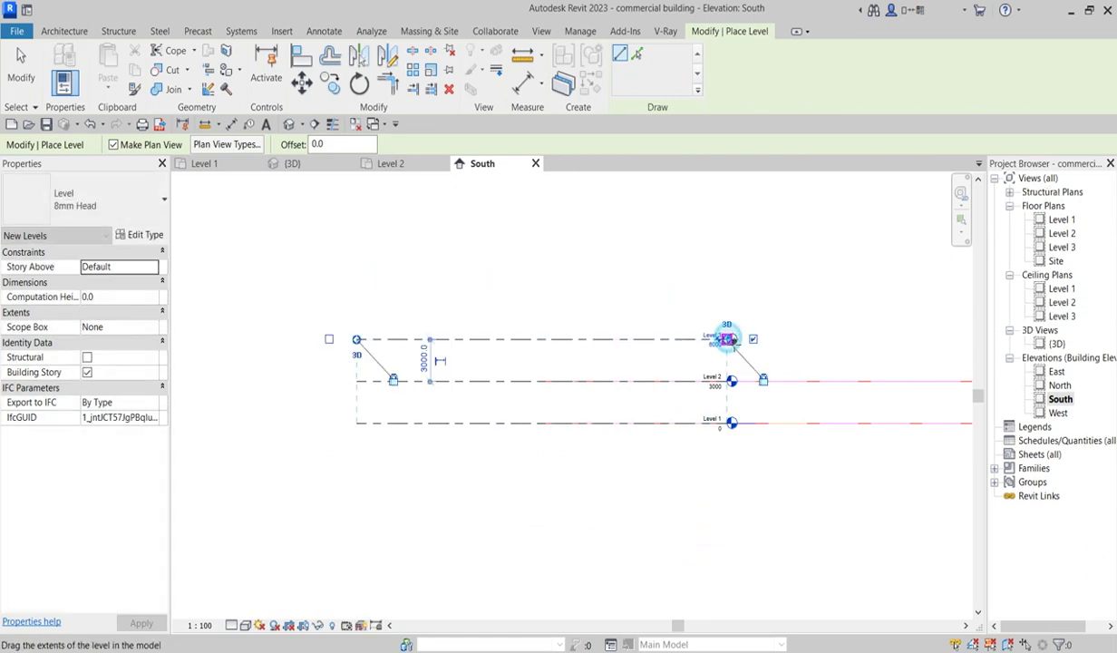
Step: Add Levels 4, 5 and 6 at 9000, 12000 and 15000, then open the Level 3 plan
left_click(357, 302)
left_click(726, 317)
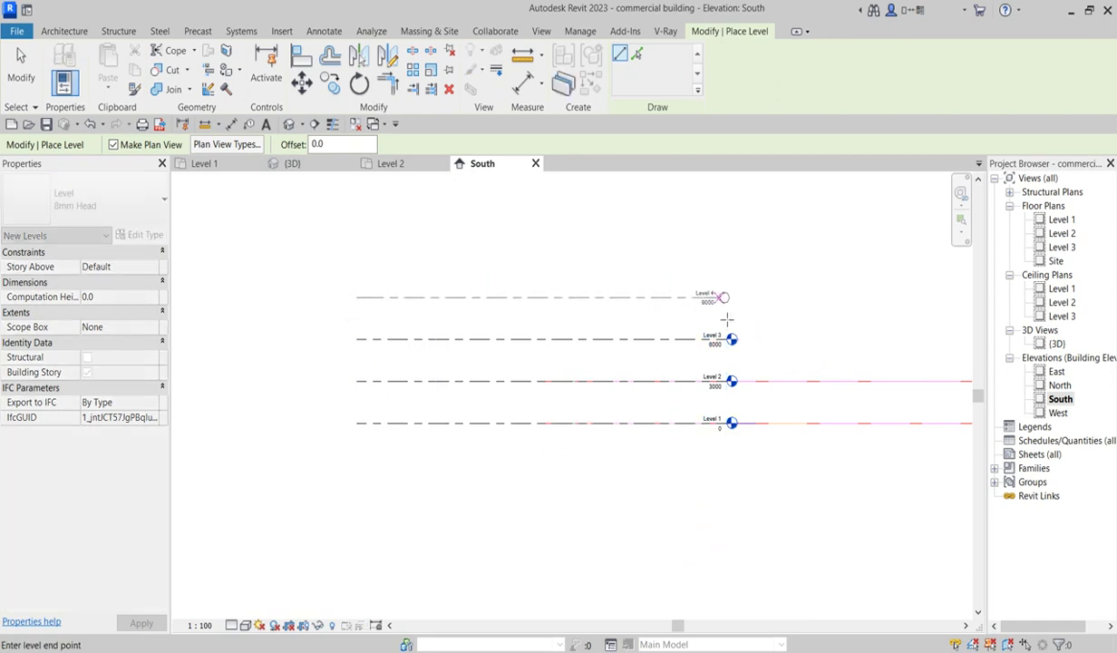
left_click(357, 256)
left_click(727, 256)
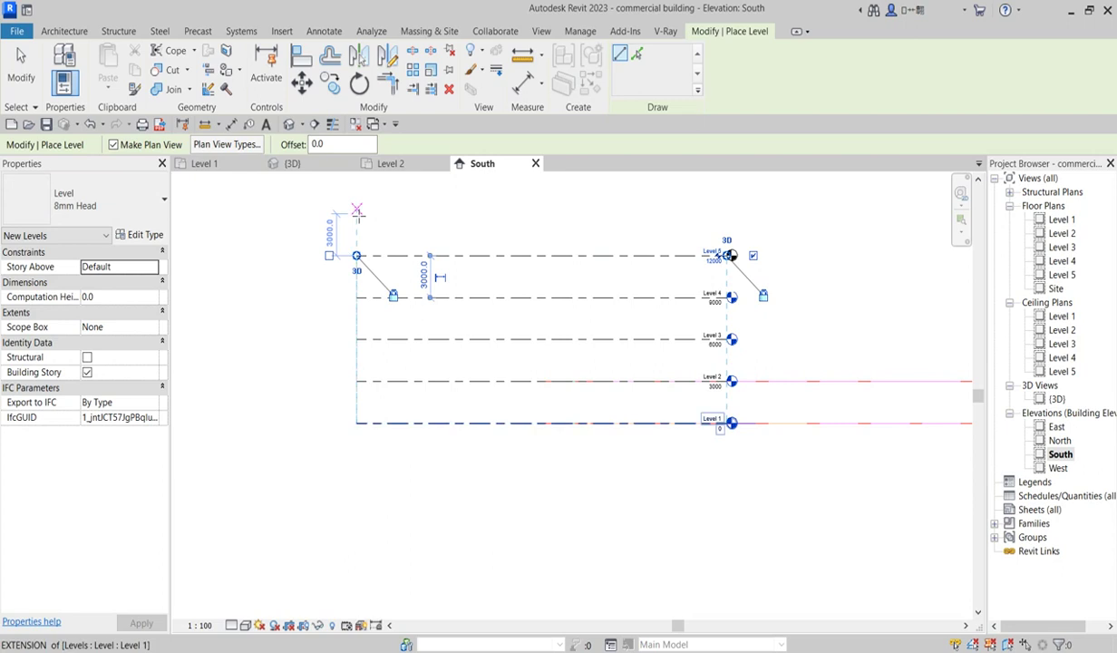
left_click(357, 213)
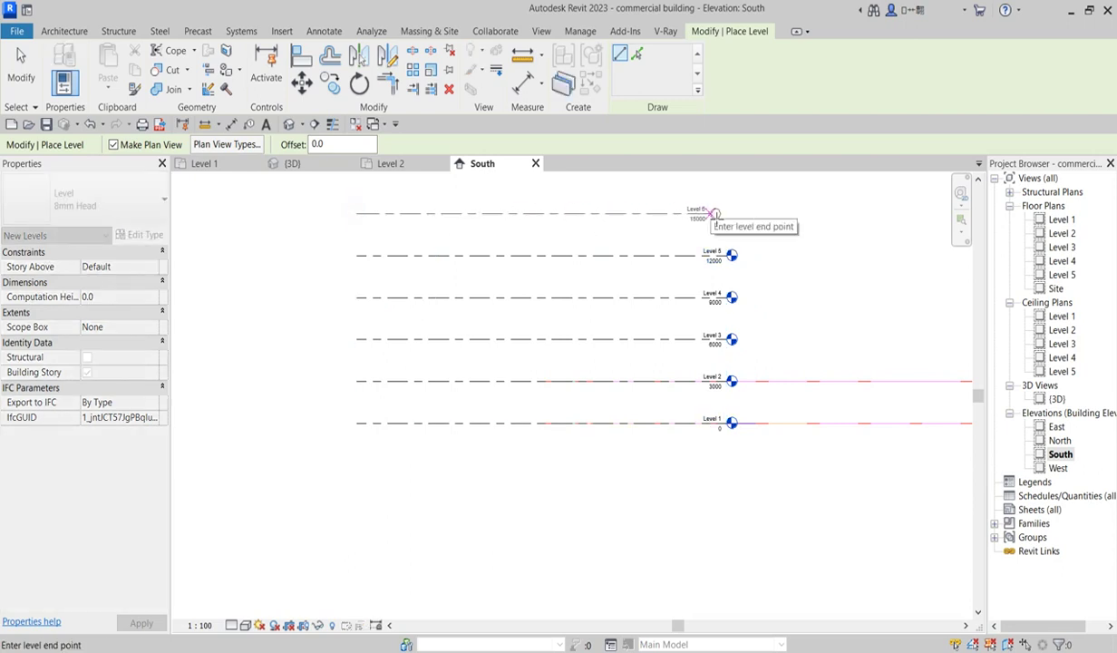
left_click(732, 214)
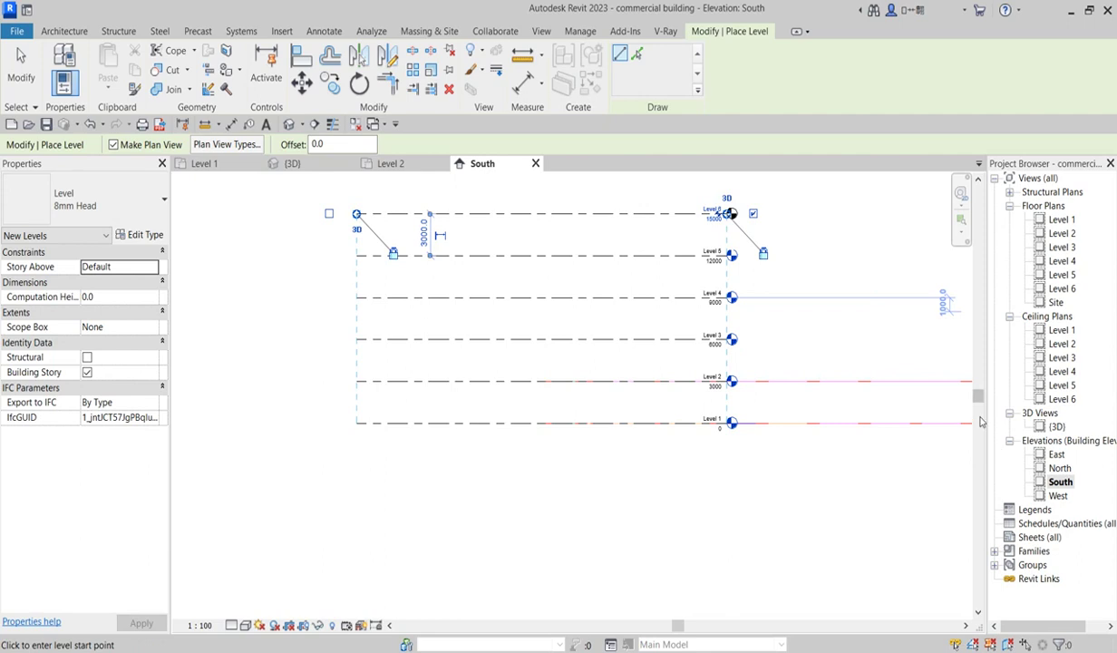
key("Escape")
key("Escape")
double_click(1063, 247)
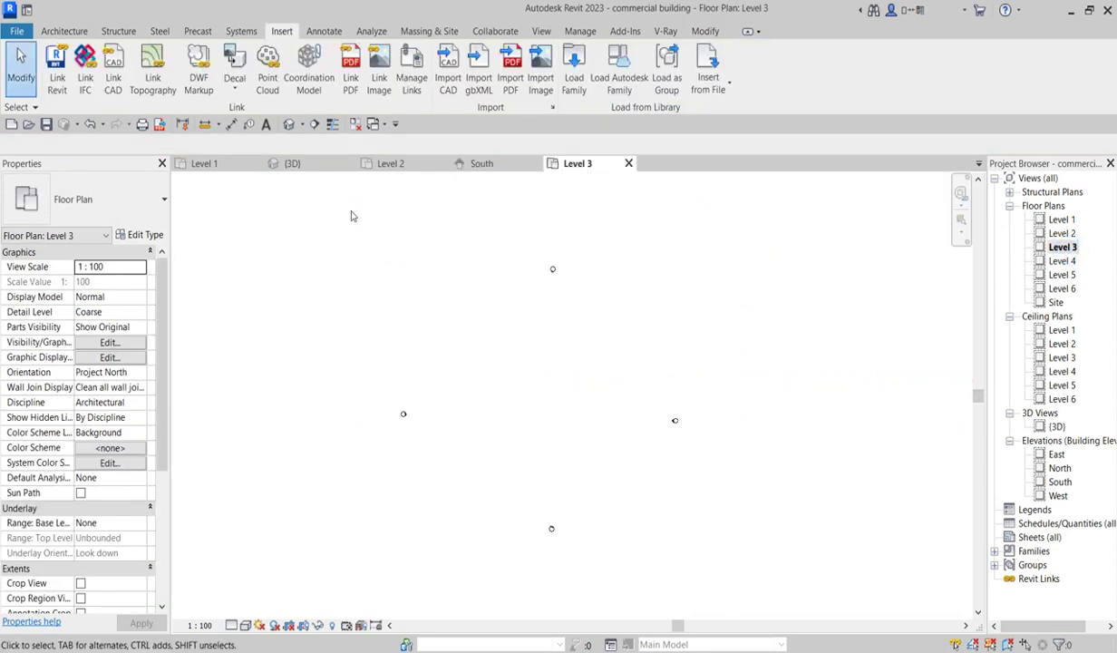
Step: Import 'second flor.dwg' from the Desktop into the Level 3 floor plan via Import CAD
left_click(450, 72)
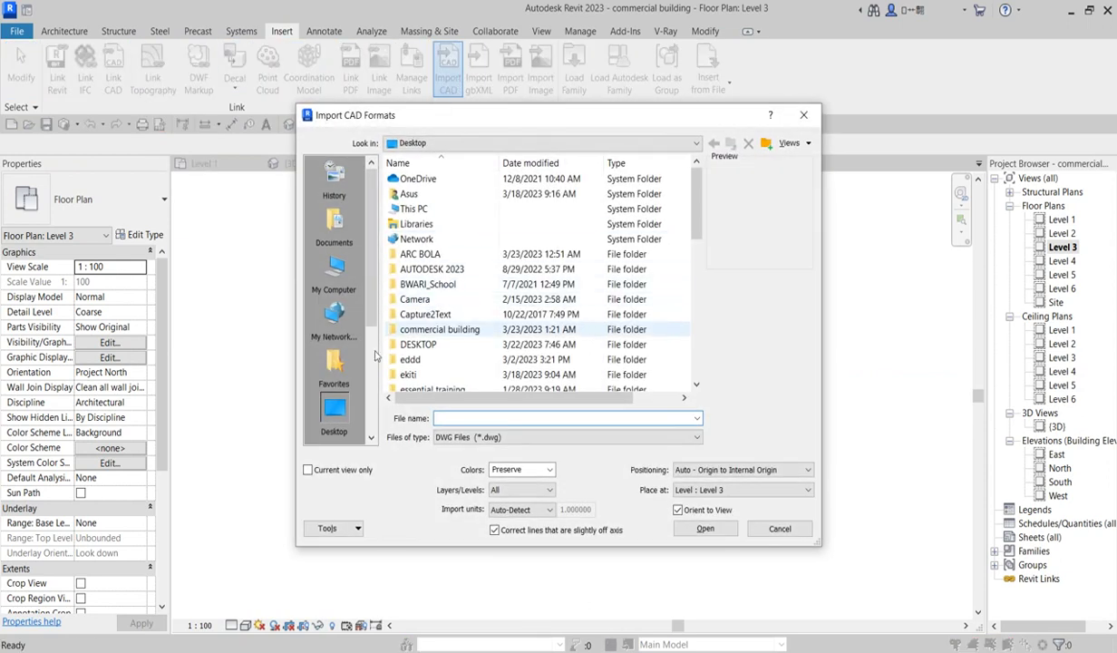
left_click_drag(699, 183, 699, 358)
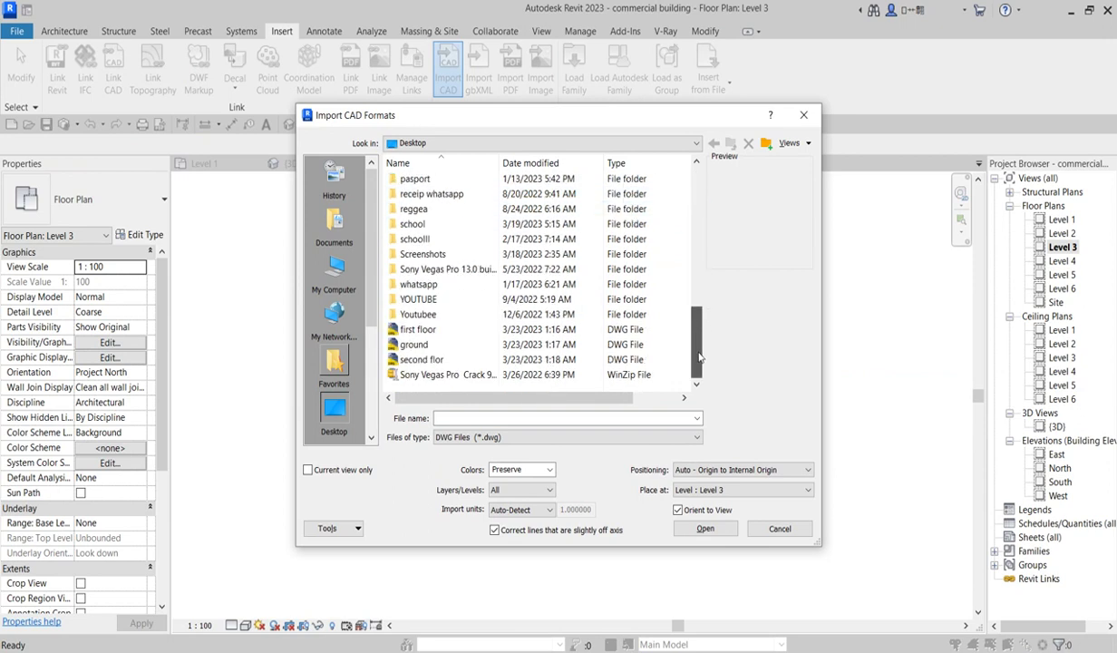
left_click(437, 360)
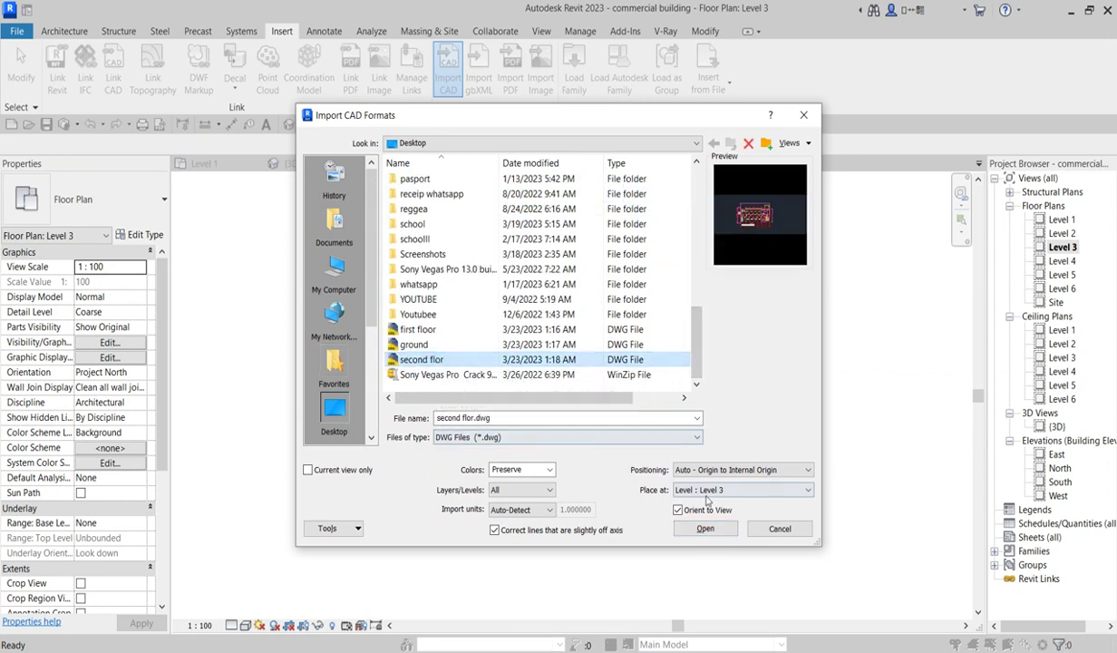
left_click(705, 529)
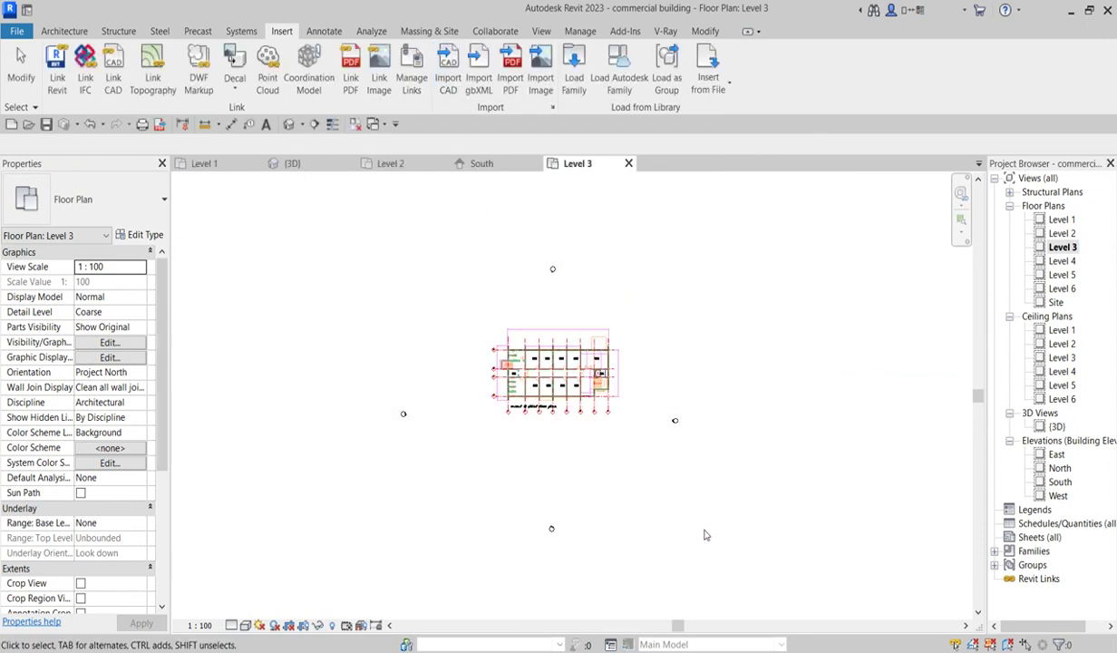
scroll(548, 406, "up", 2)
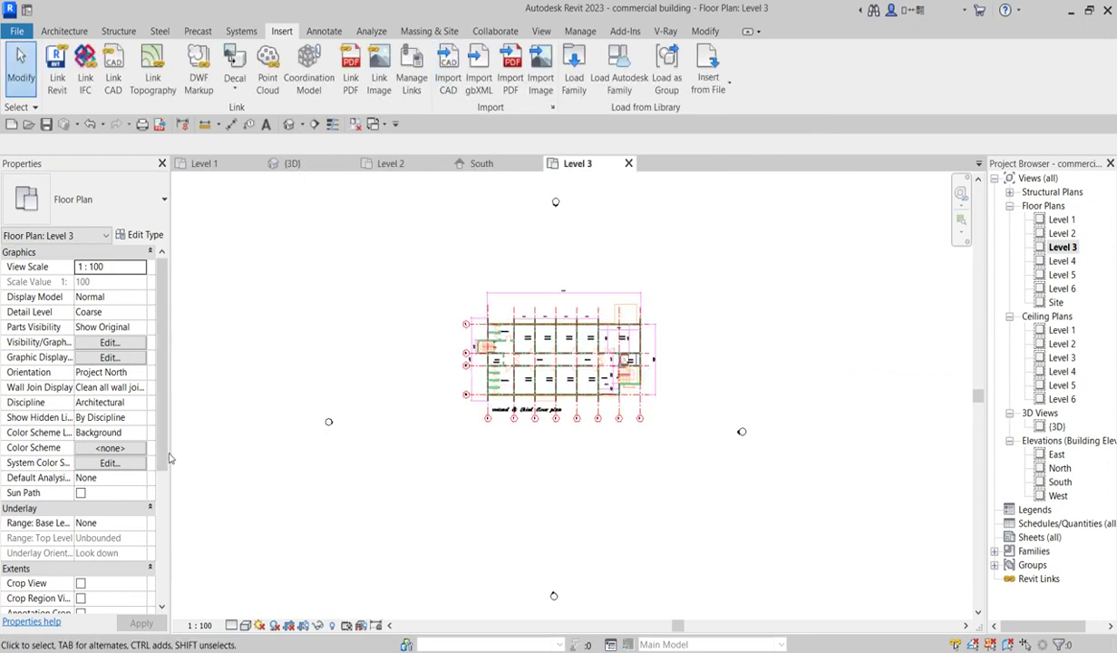
left_click(259, 446)
Step: Set the Level 3 view's Underlay Base Level to Level 2 and apply it
scroll(142, 467, "down", 1)
left_click(139, 493)
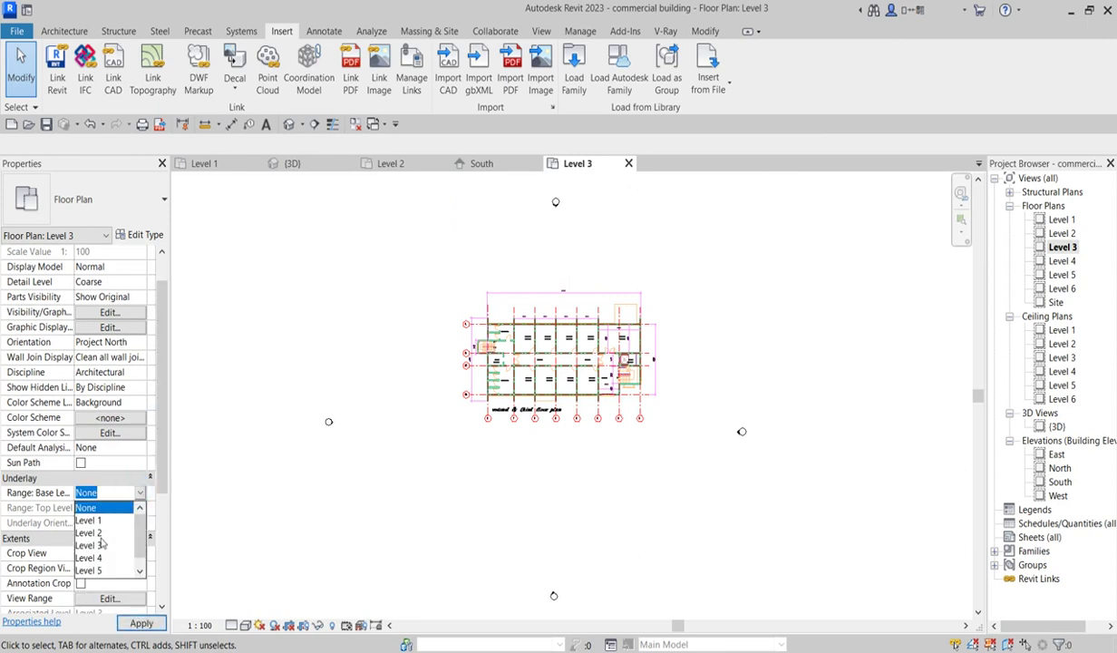
left_click(93, 534)
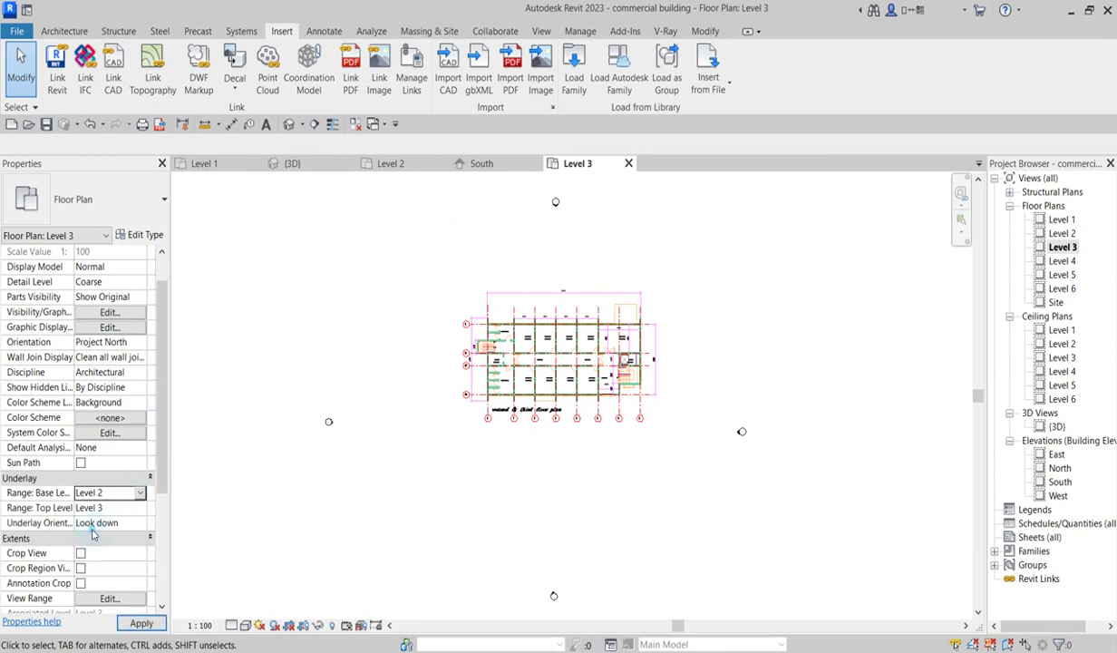
left_click(140, 623)
Step: Zoom around to check the Level 2 underlay, then open the Level 2 floor plan
scroll(512, 349, "up", 2)
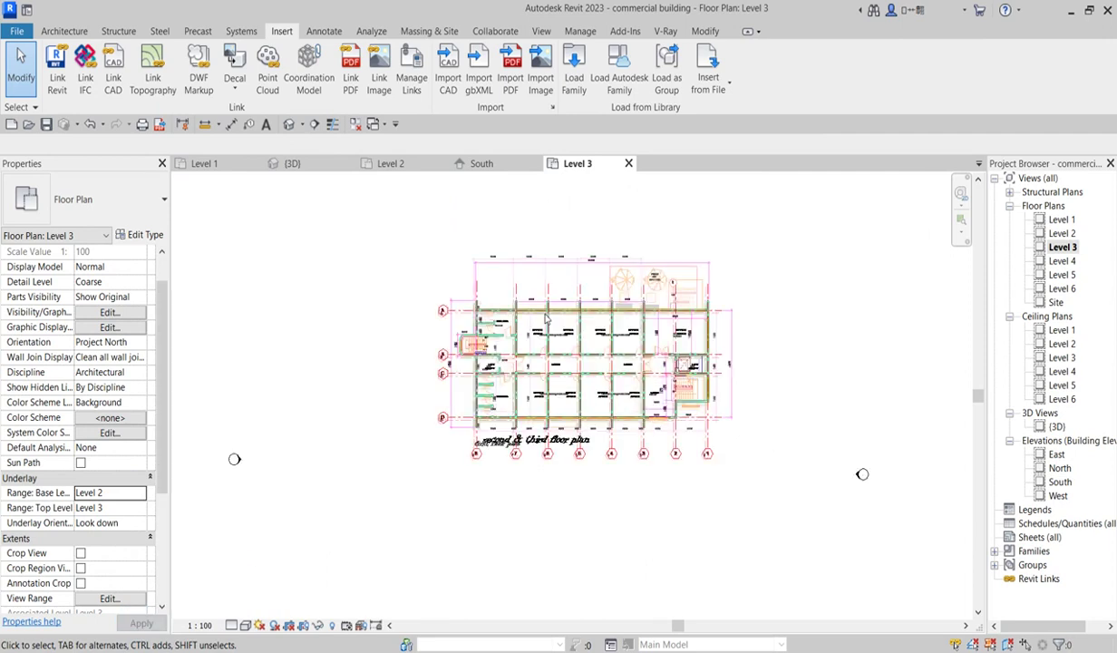
scroll(546, 319, "up", 5)
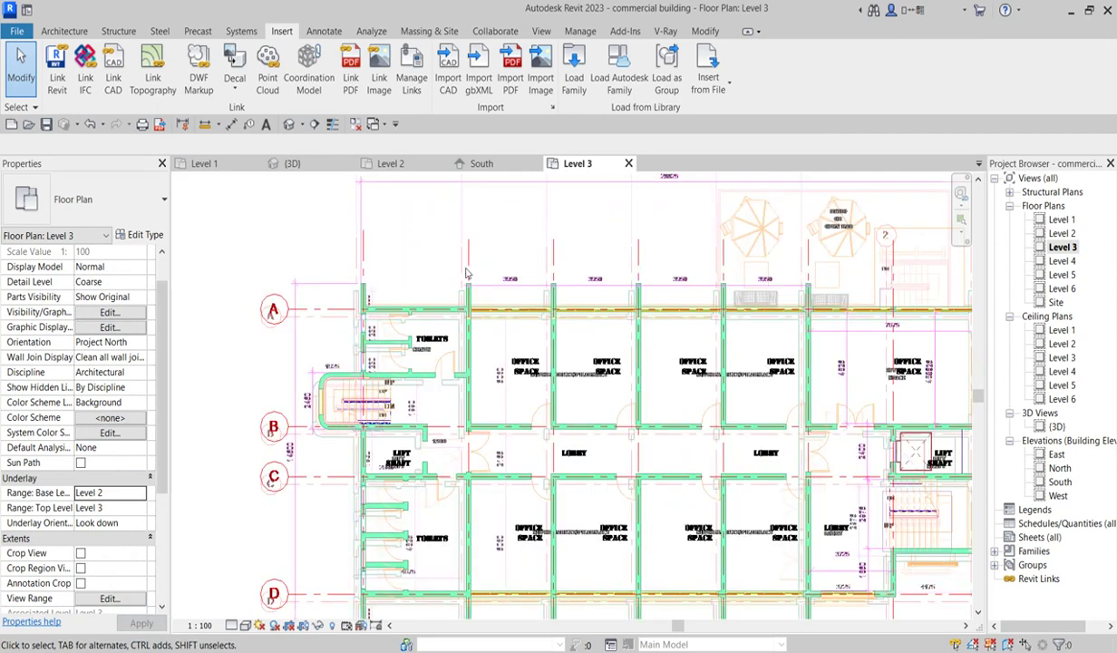
scroll(436, 345, "up", 1)
scroll(410, 403, "down", 3)
scroll(405, 406, "up", 3)
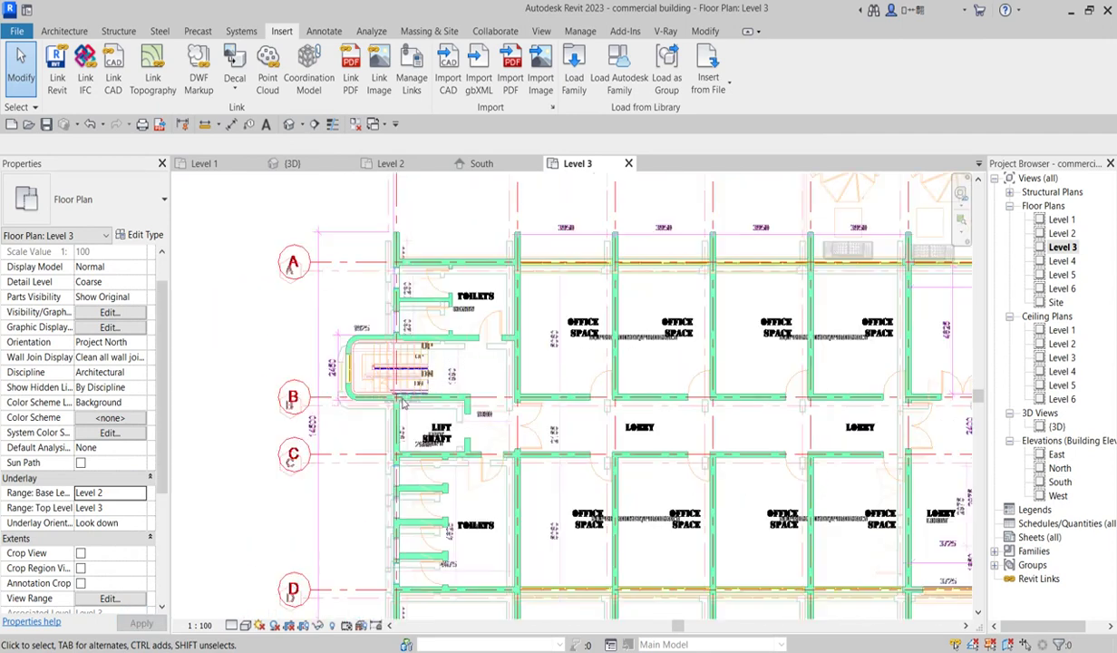
scroll(327, 408, "down", 3)
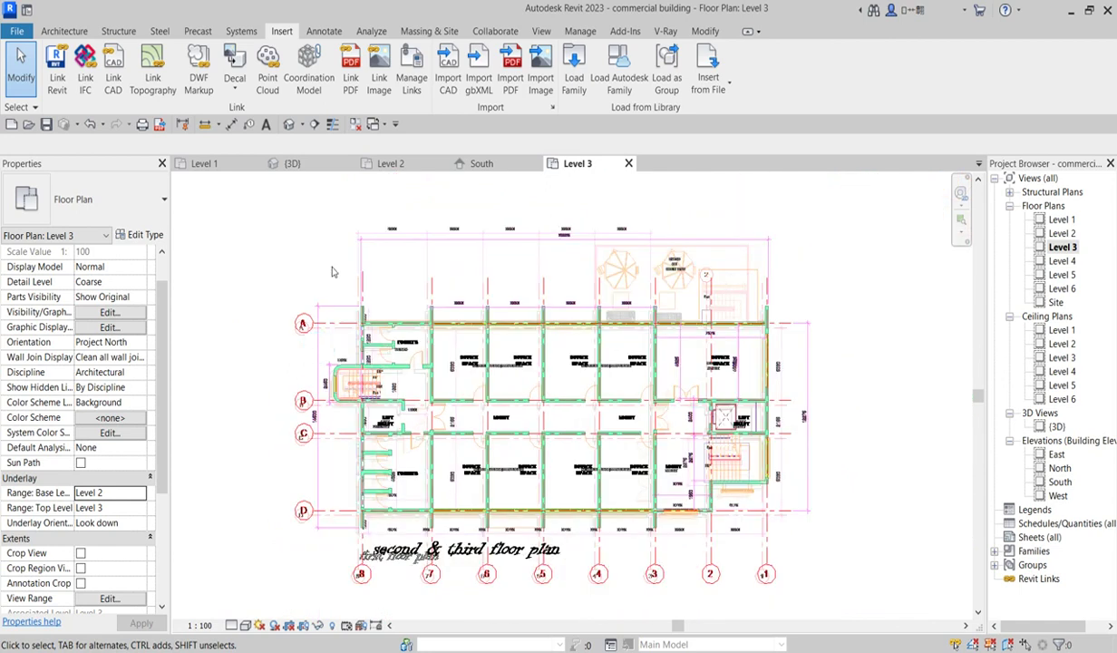
scroll(714, 266, "down", 2)
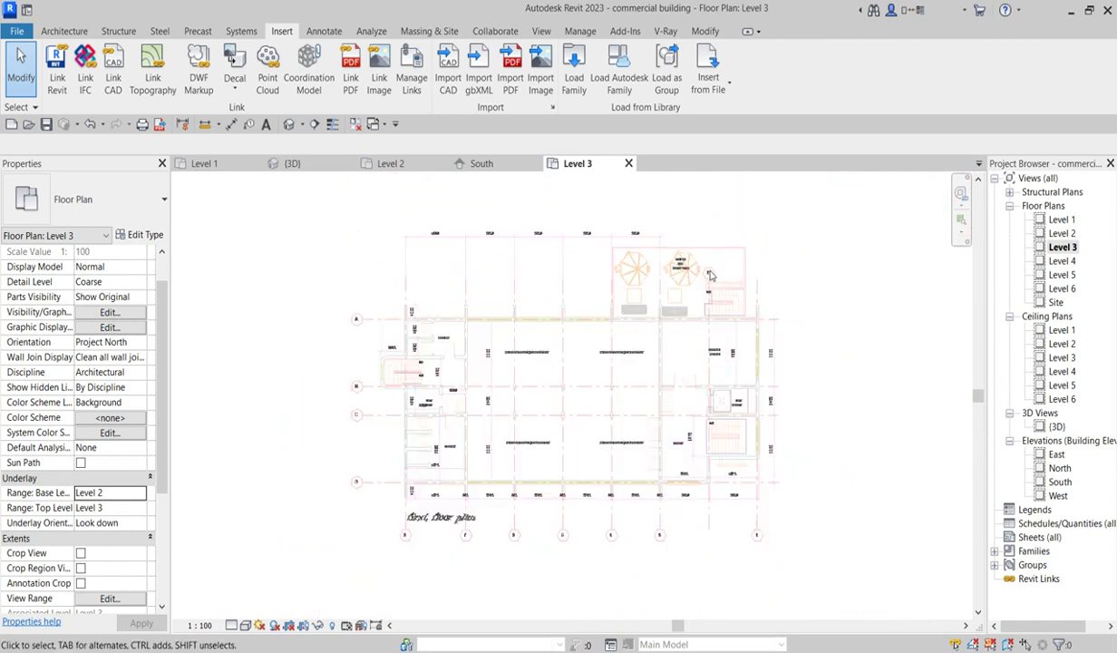
scroll(767, 384, "up", 5)
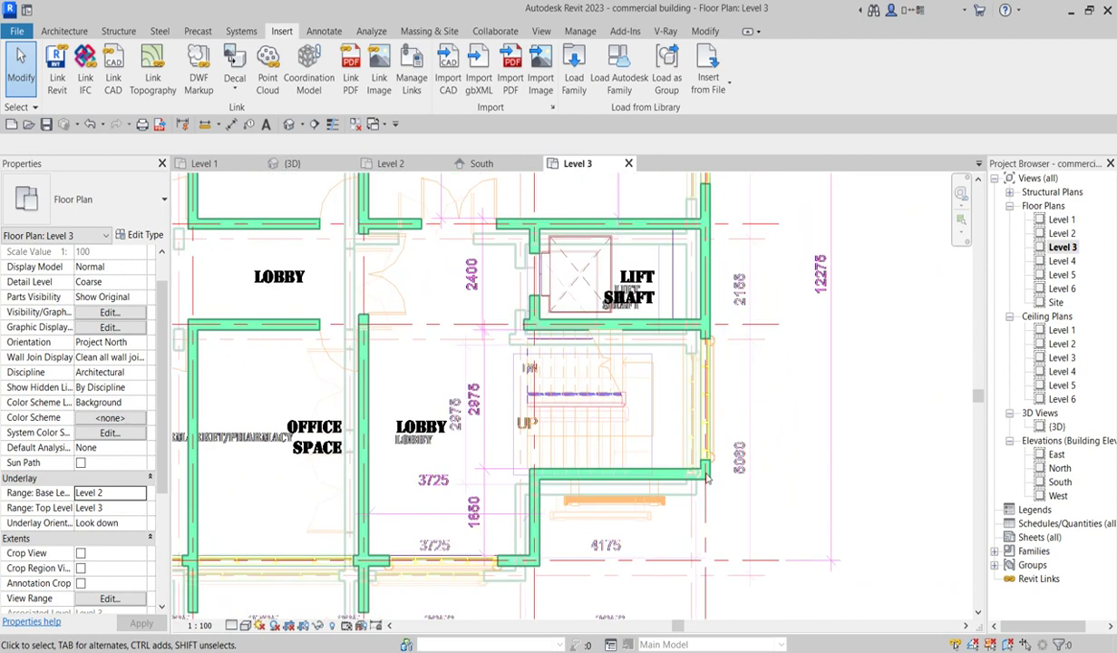
scroll(708, 479, "down", 2)
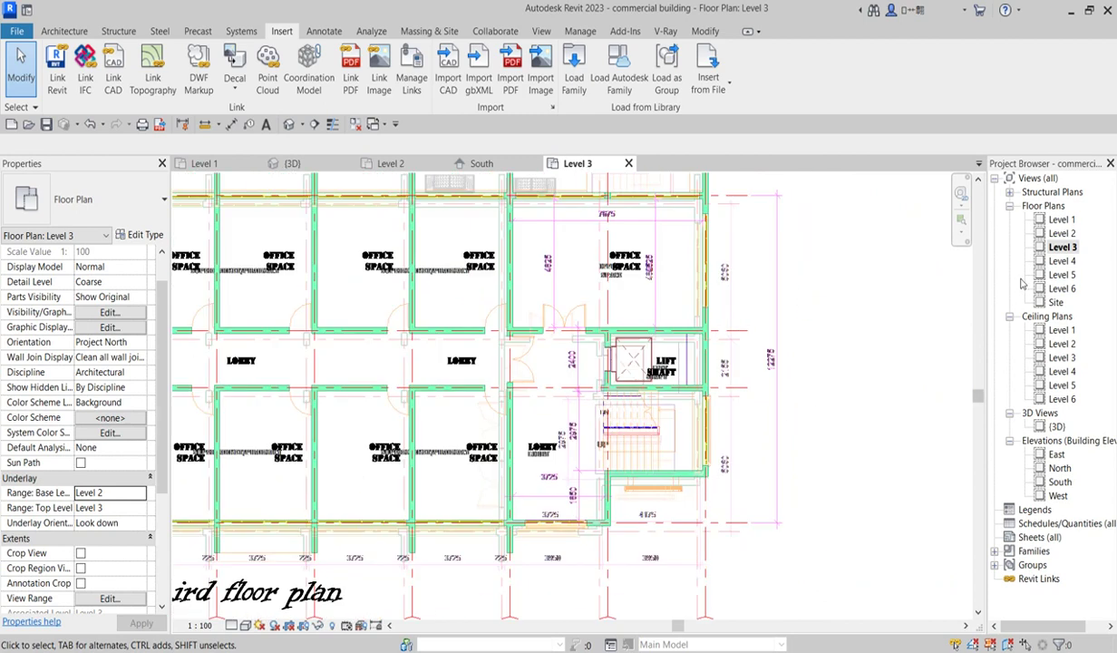
double_click(1061, 233)
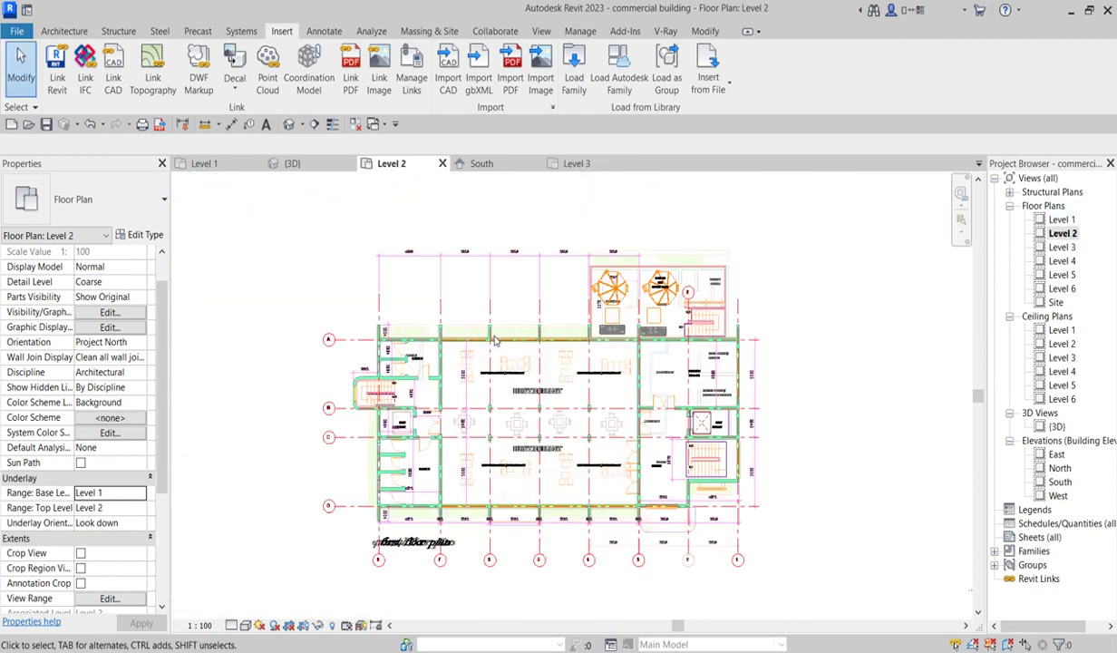
Step: Switch to the 3D view and orbit the model to an isometric angle
scroll(385, 340, "up", 2)
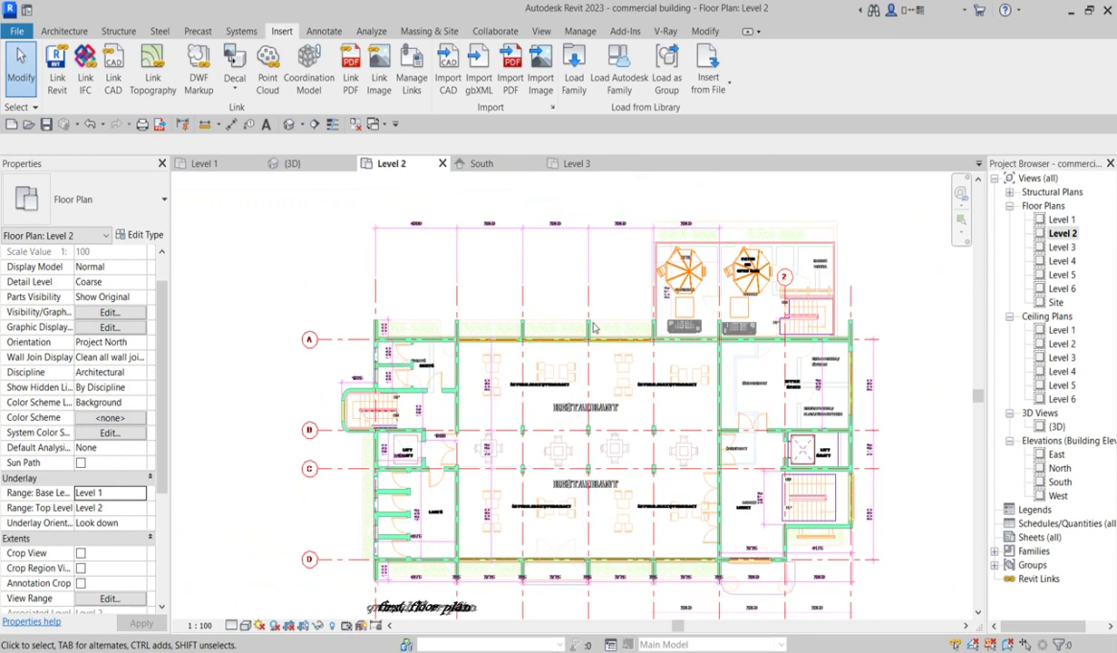
double_click(1056, 428)
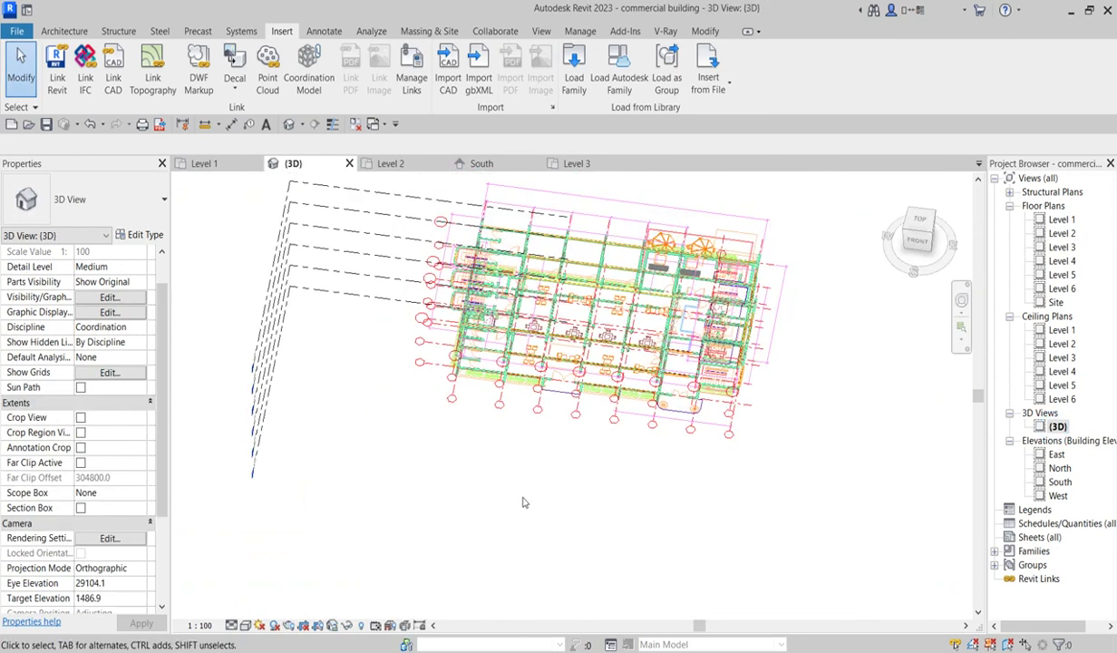
scroll(635, 414, "down", 2)
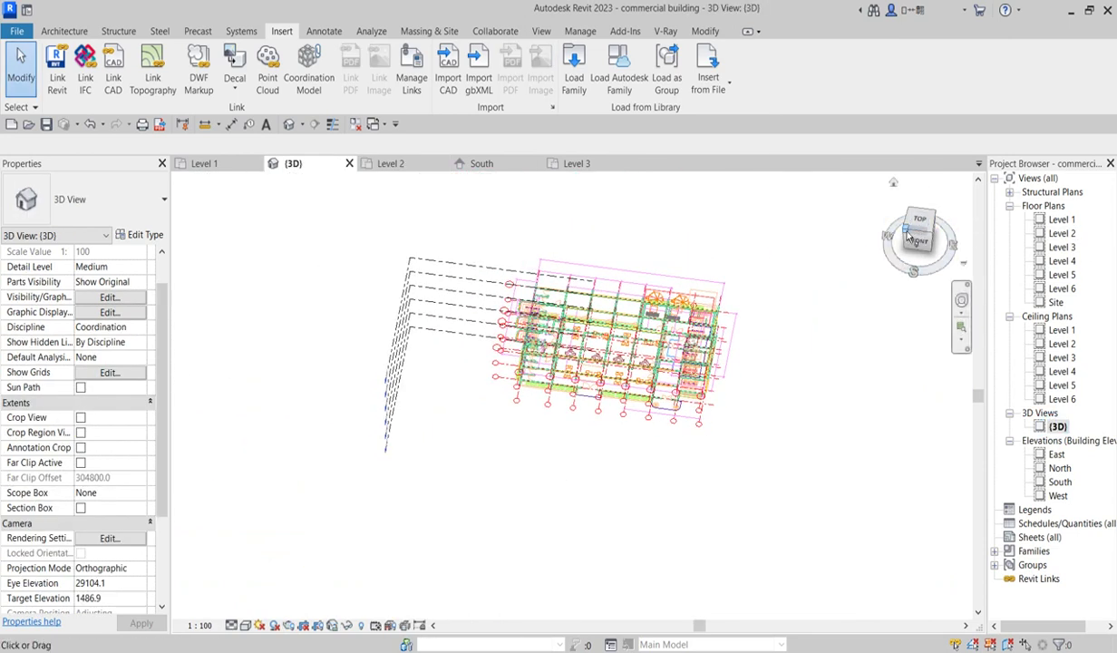
left_click_drag(911, 231, 854, 223)
scroll(448, 441, "up", 5)
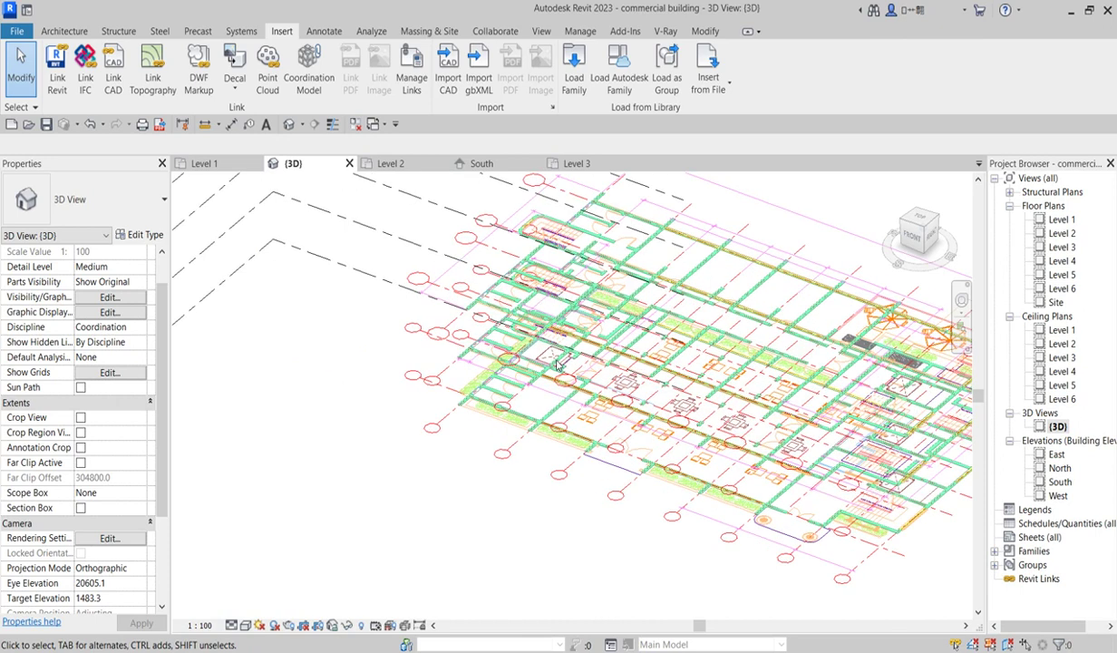
scroll(448, 442, "down", 6)
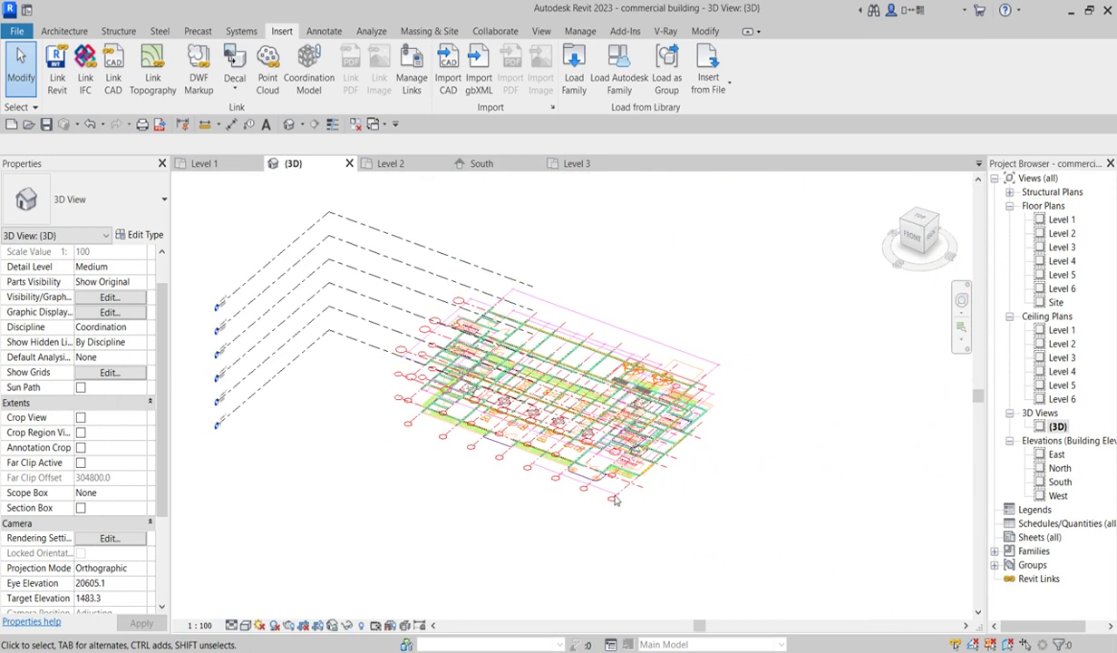
scroll(589, 358, "down", 2)
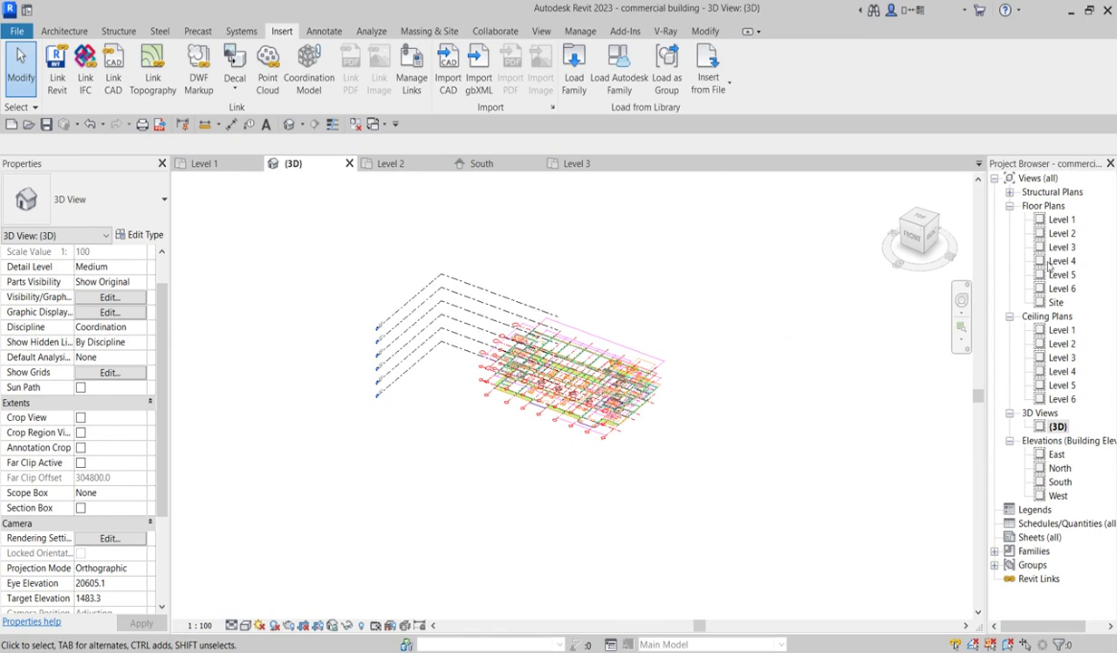
Step: Return to the Level 1 floor plan and show the Architecture tab's Wall type list
double_click(1063, 221)
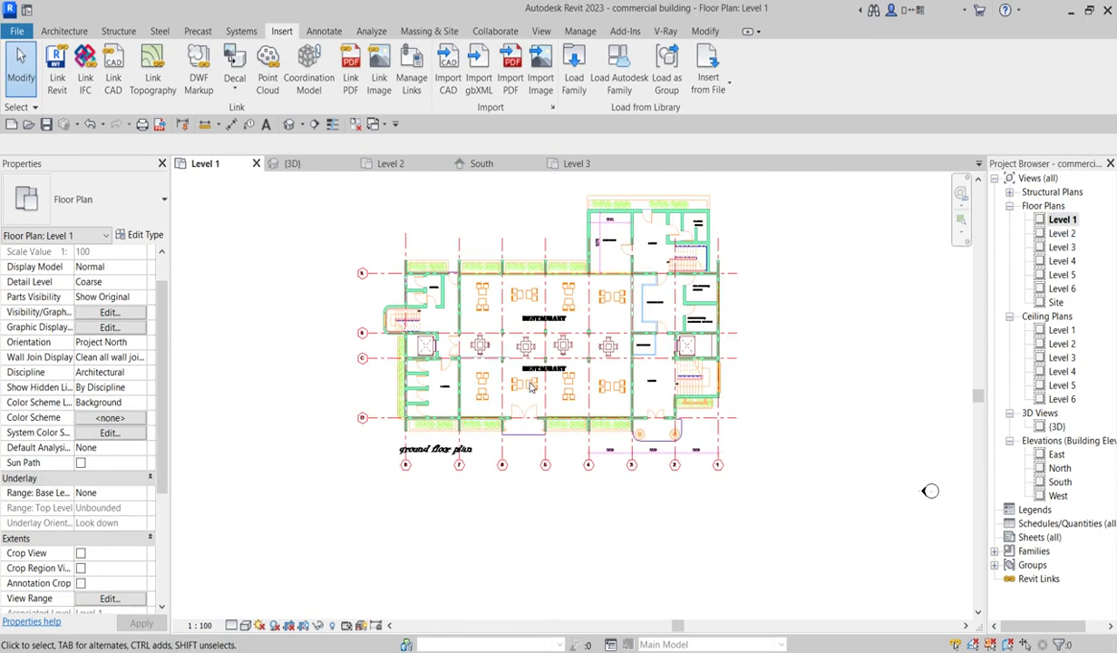
scroll(490, 289, "up", 2)
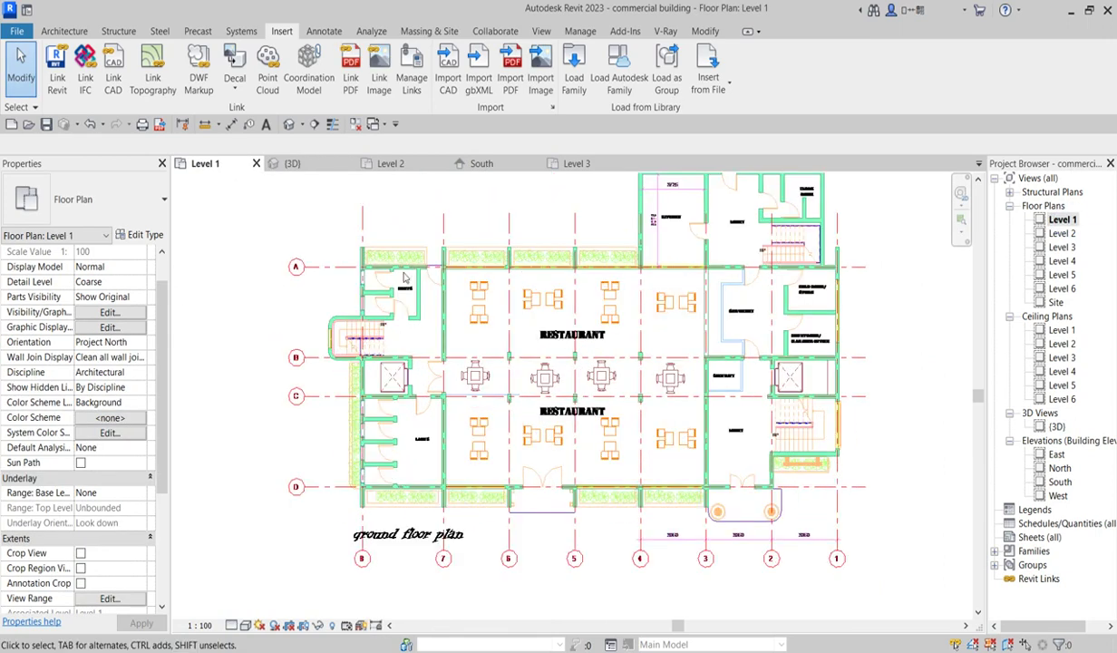
scroll(408, 261, "up", 2)
scroll(397, 284, "down", 2)
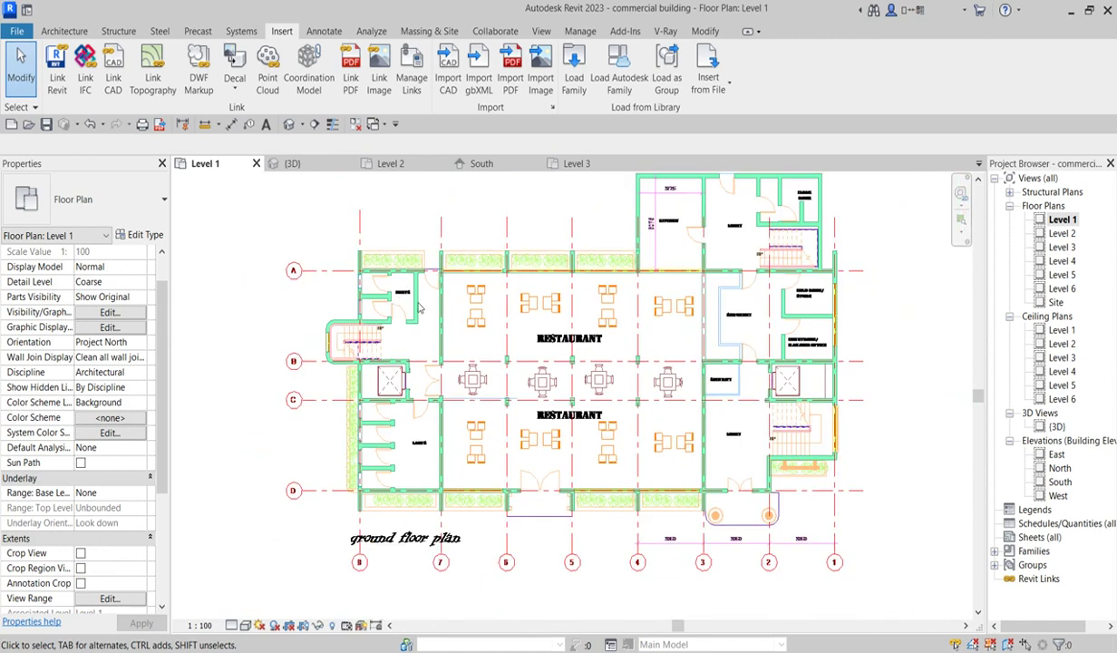
scroll(571, 338, "down", 2)
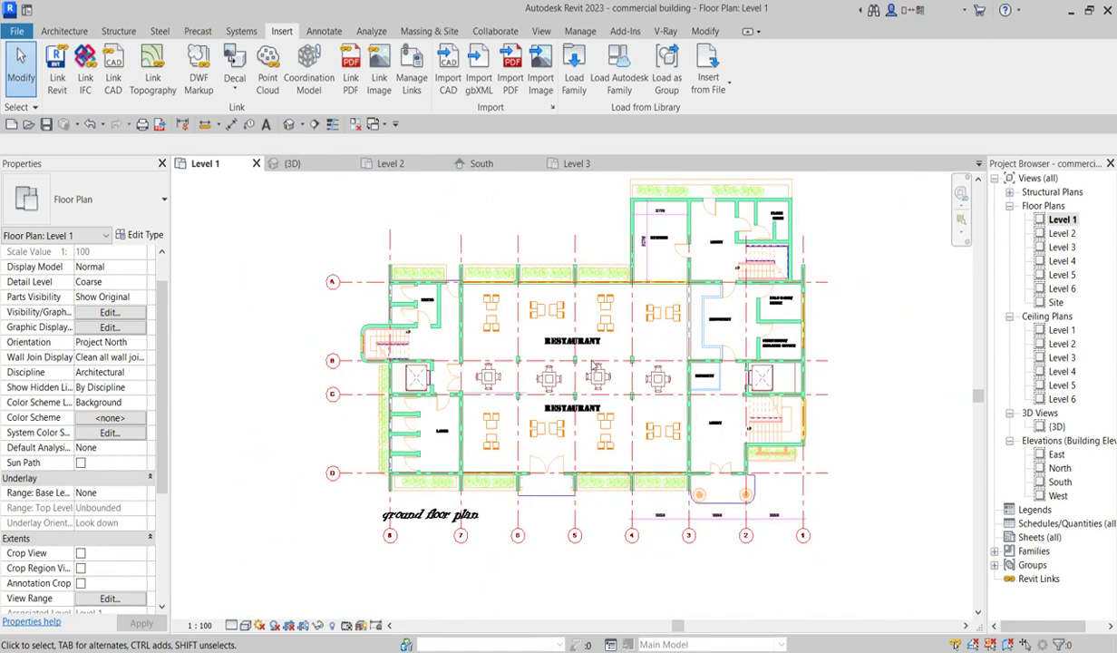
scroll(764, 234, "up", 2)
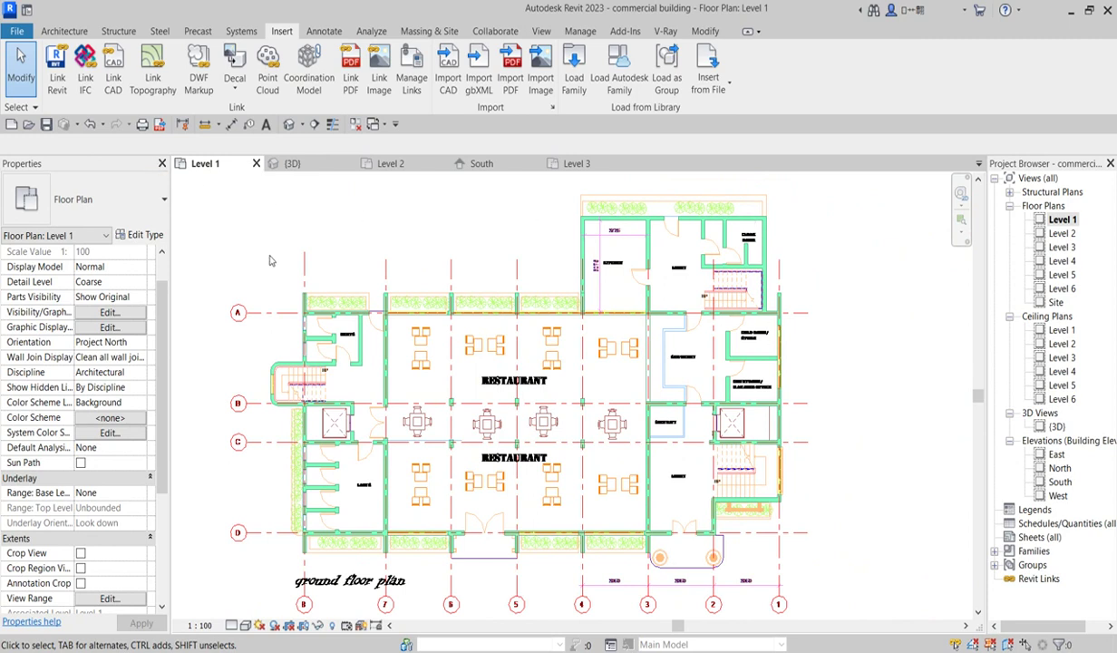
left_click(64, 32)
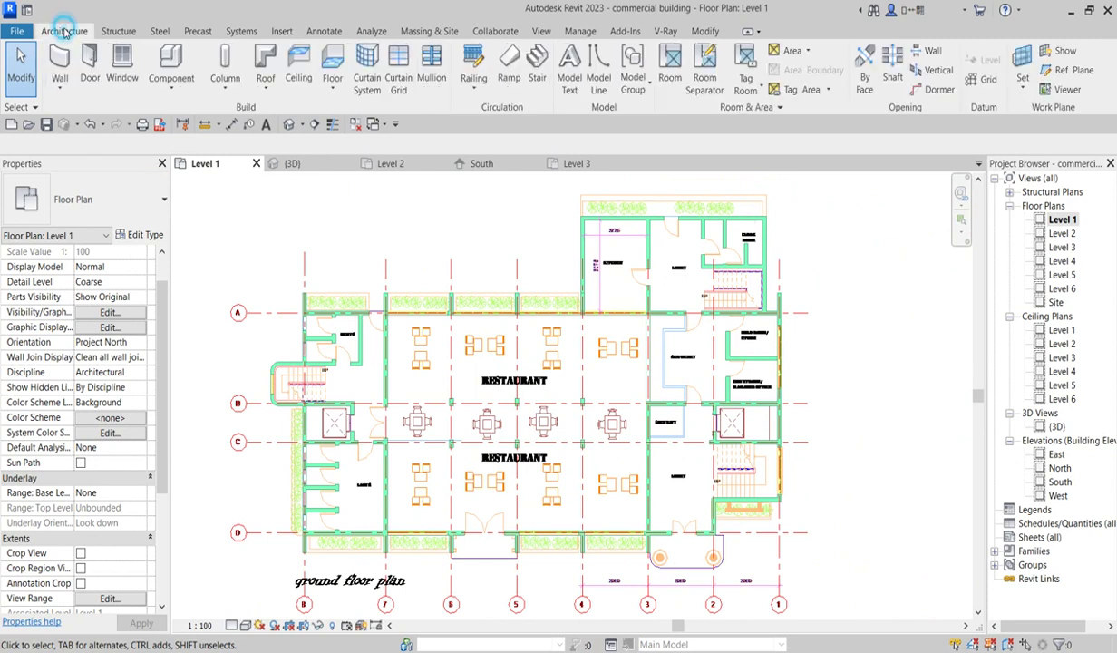
left_click(60, 84)
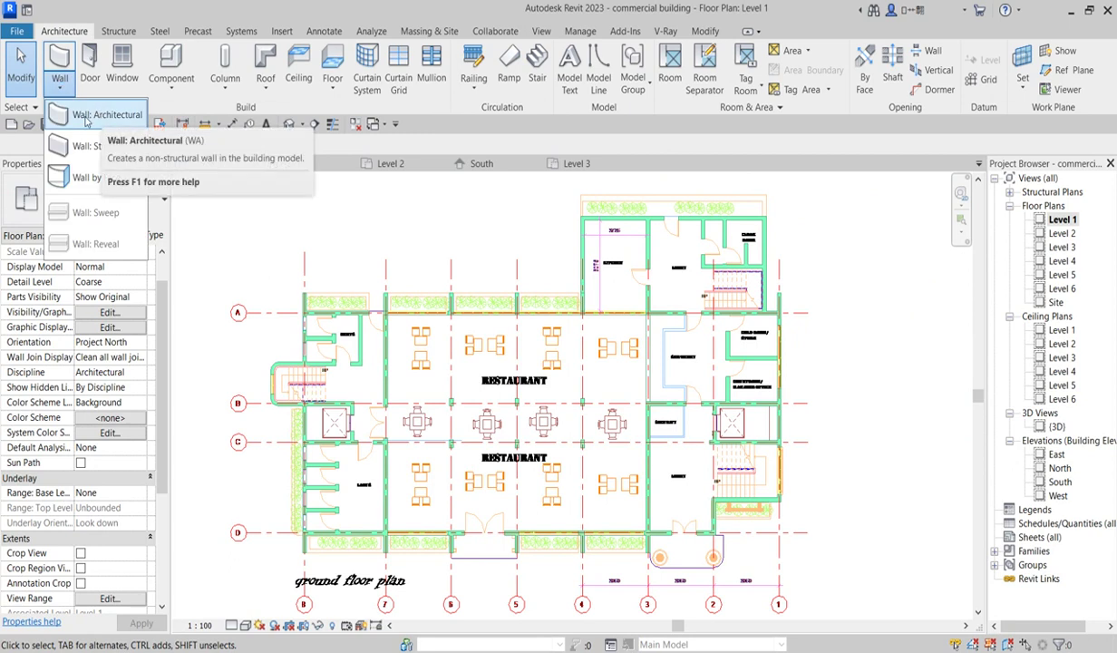
Step: Draw an architectural wall from the corner near grid A down the Gents outer edge
left_click(95, 115)
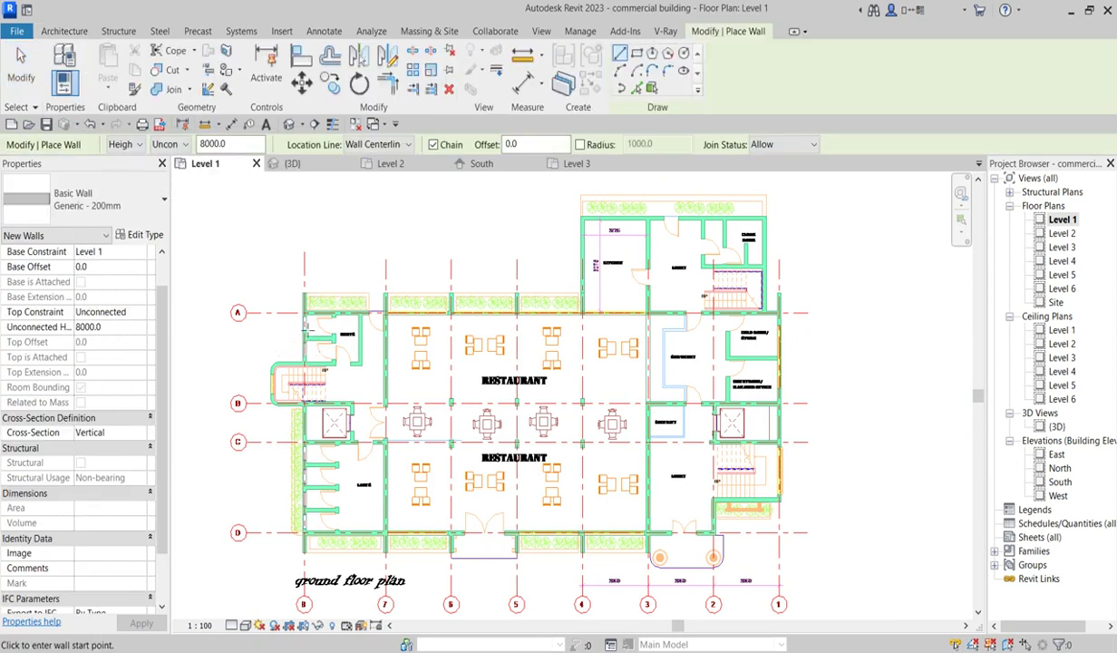
scroll(286, 341, "up", 5)
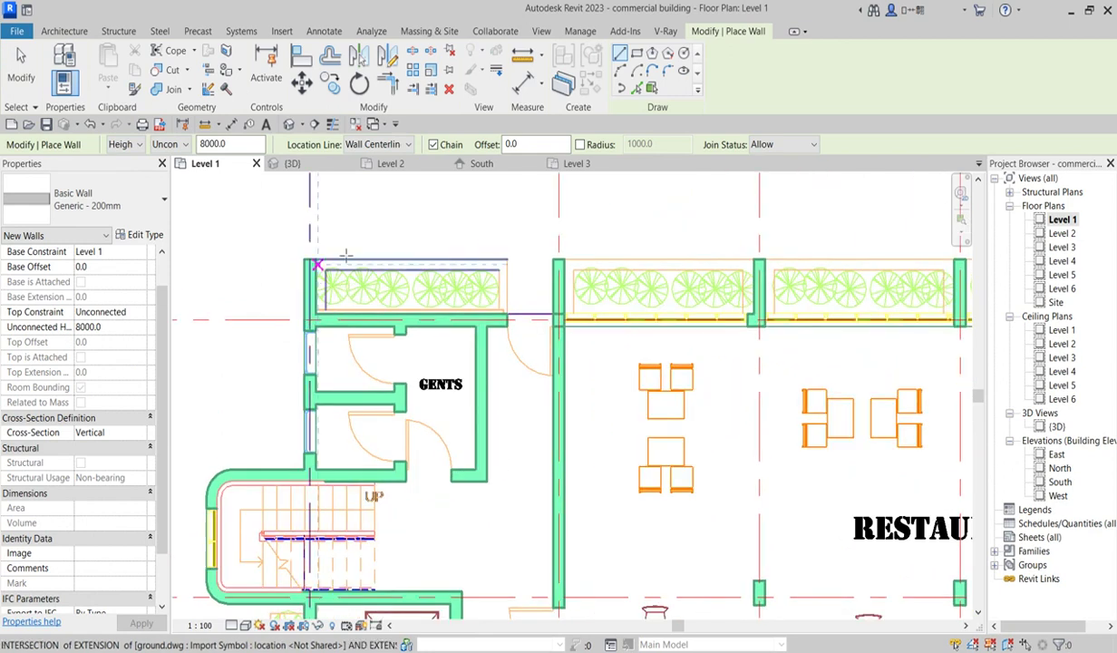
scroll(344, 340, "down", 2)
scroll(383, 344, "down", 1)
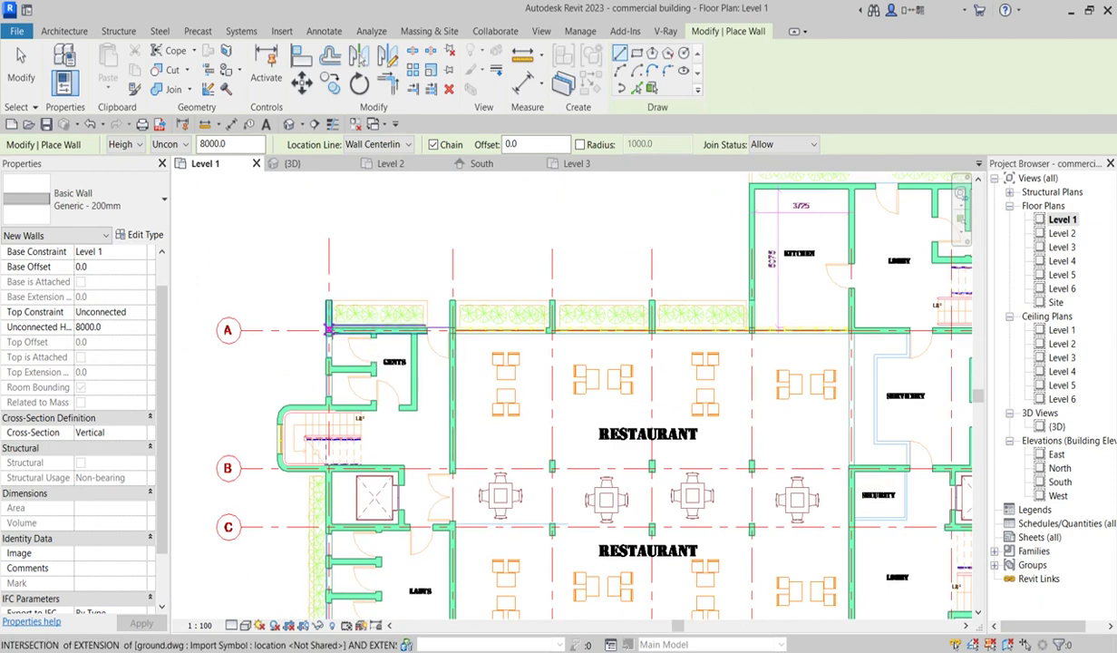
scroll(331, 289, "up", 2)
left_click(330, 289)
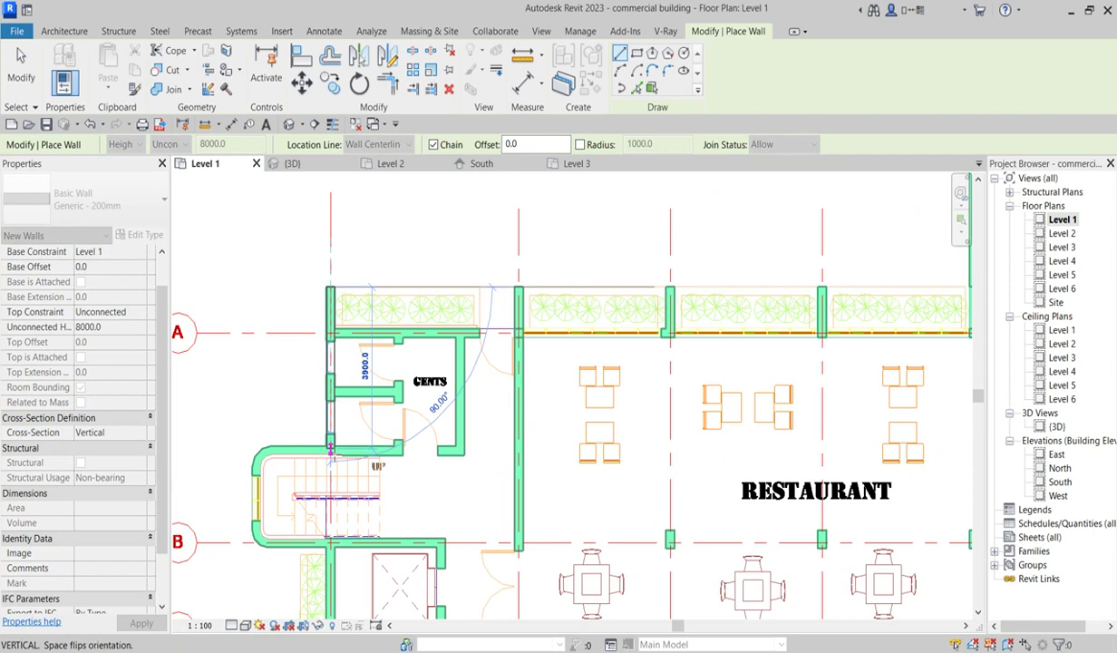
left_click(330, 447)
Step: Cancel wall drawing and select the newly drawn wall
scroll(330, 447, "up", 2)
right_click(301, 309)
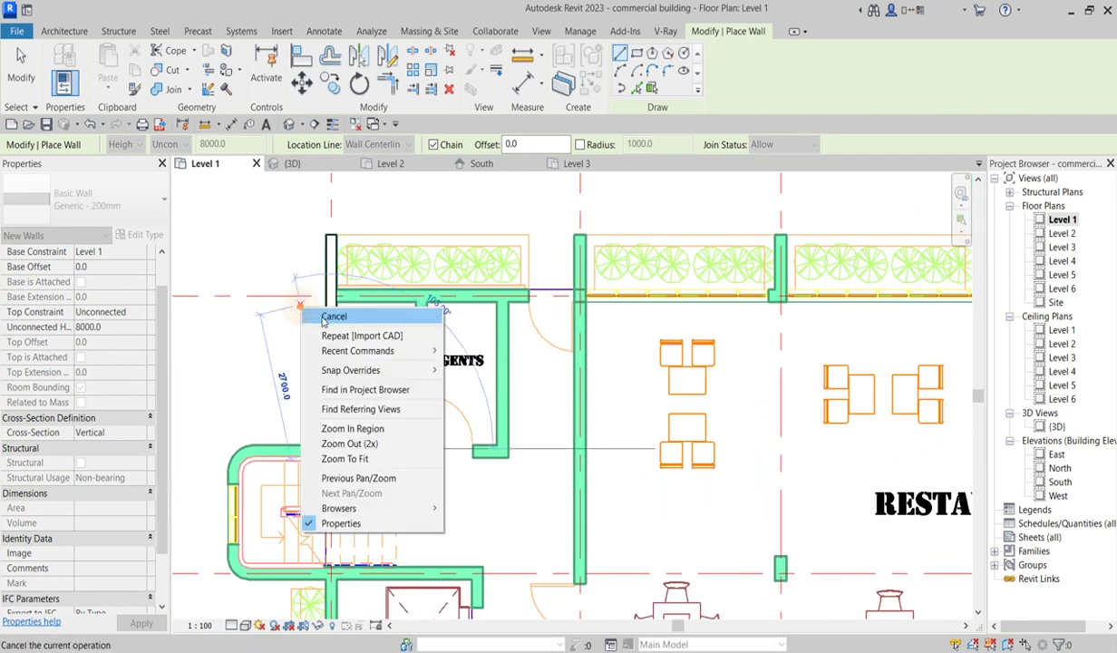
left_click(333, 316)
scroll(446, 342, "up", 1)
right_click(303, 336)
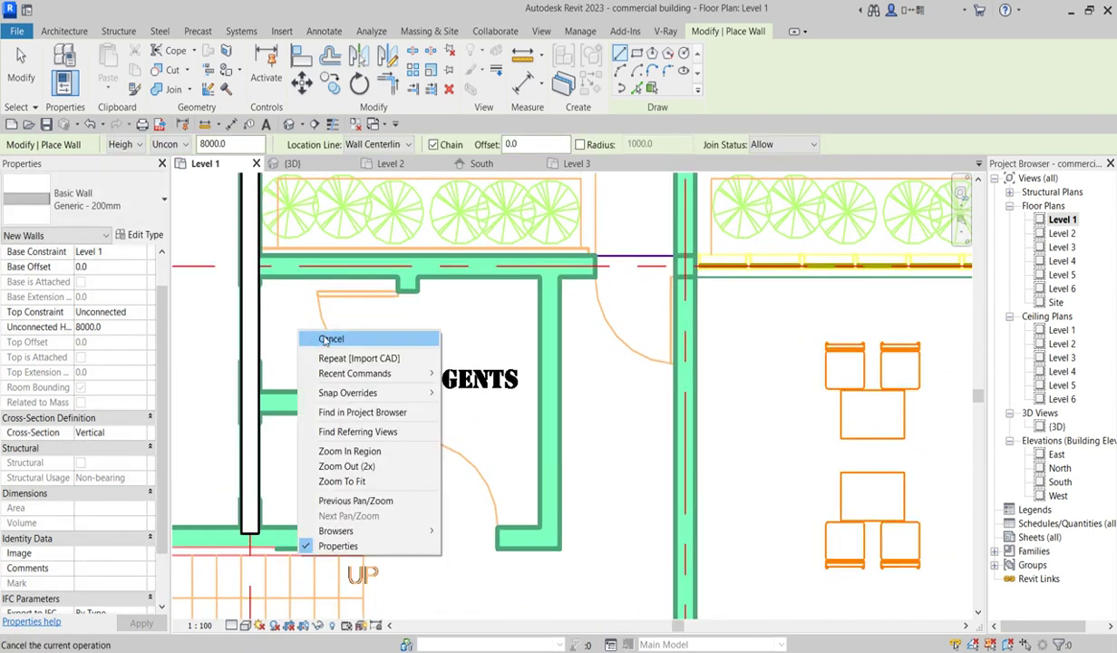
left_click(329, 342)
left_click(254, 349)
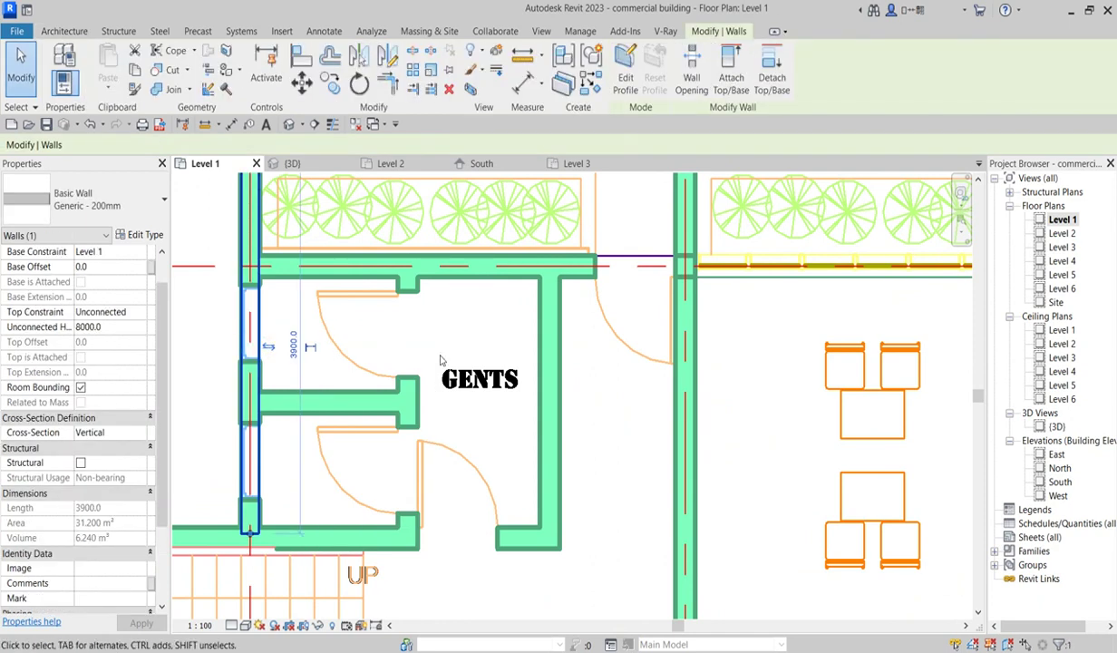
scroll(440, 360, "down", 1)
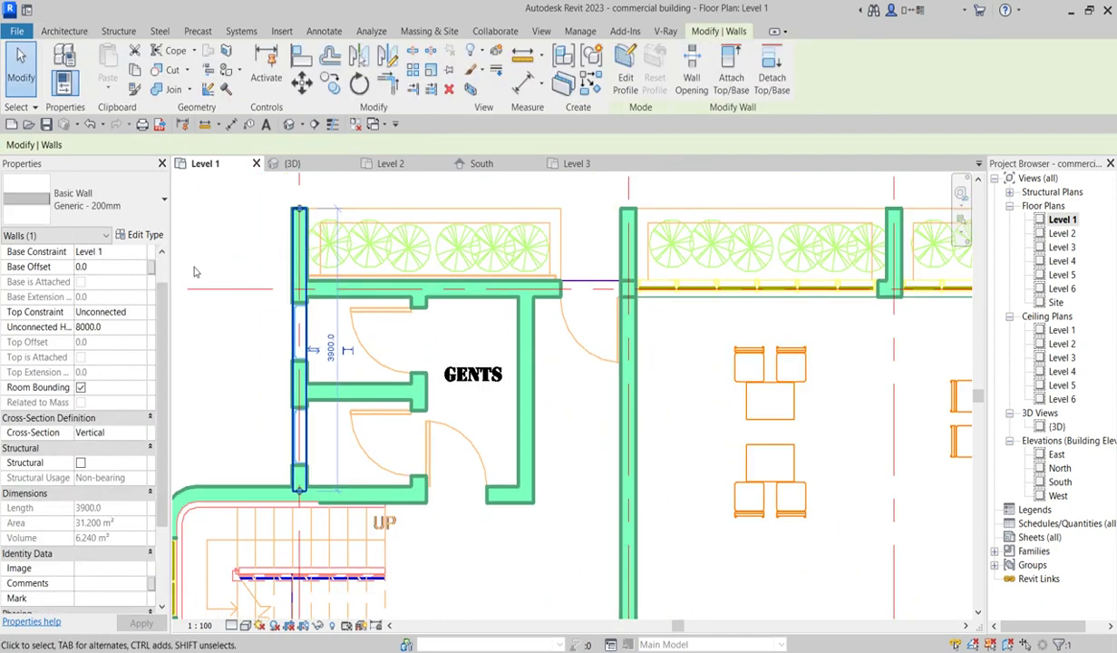
Step: Set the Generic - 200mm type's structure layer thickness to 225 mm and confirm both dialogs
left_click(141, 234)
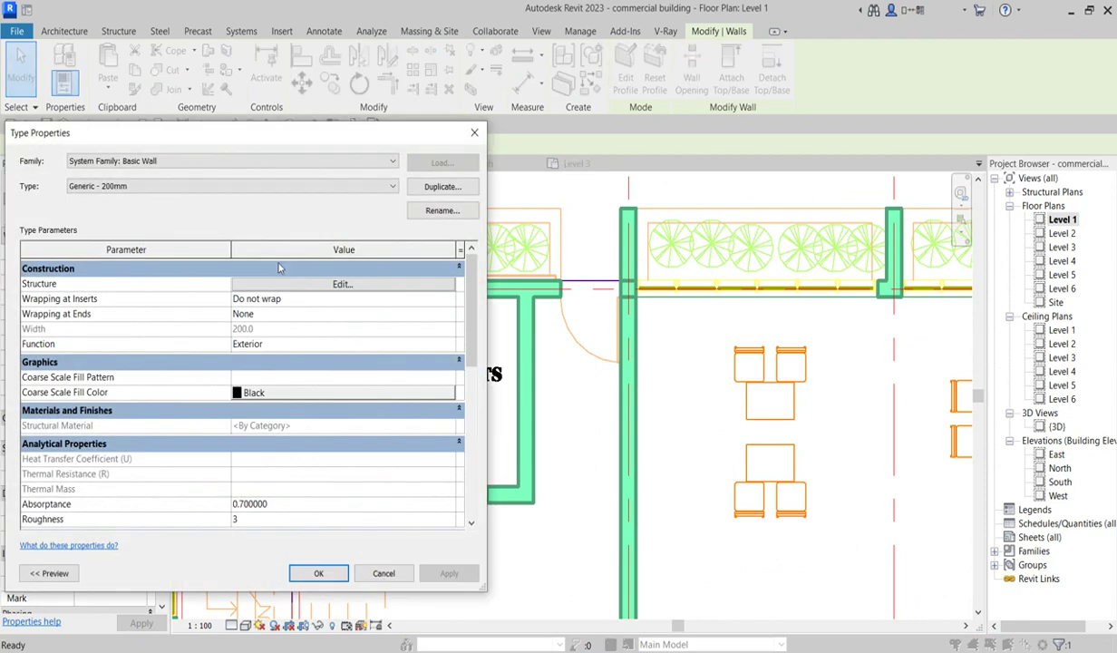
left_click(341, 284)
left_click(238, 294)
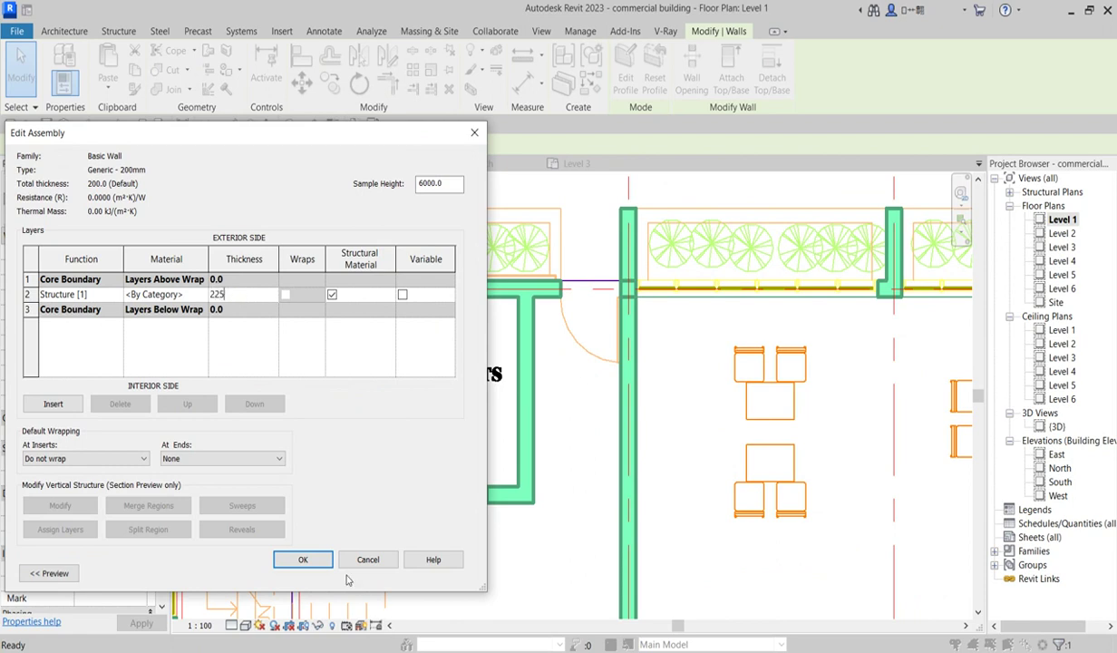
left_click(305, 560)
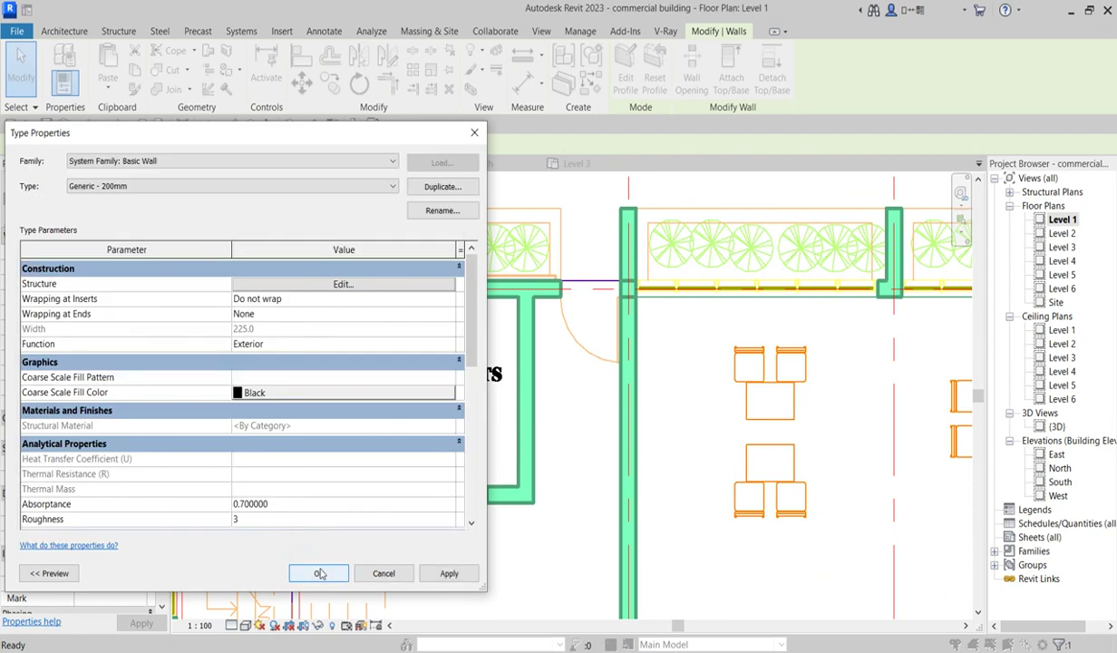
left_click(318, 573)
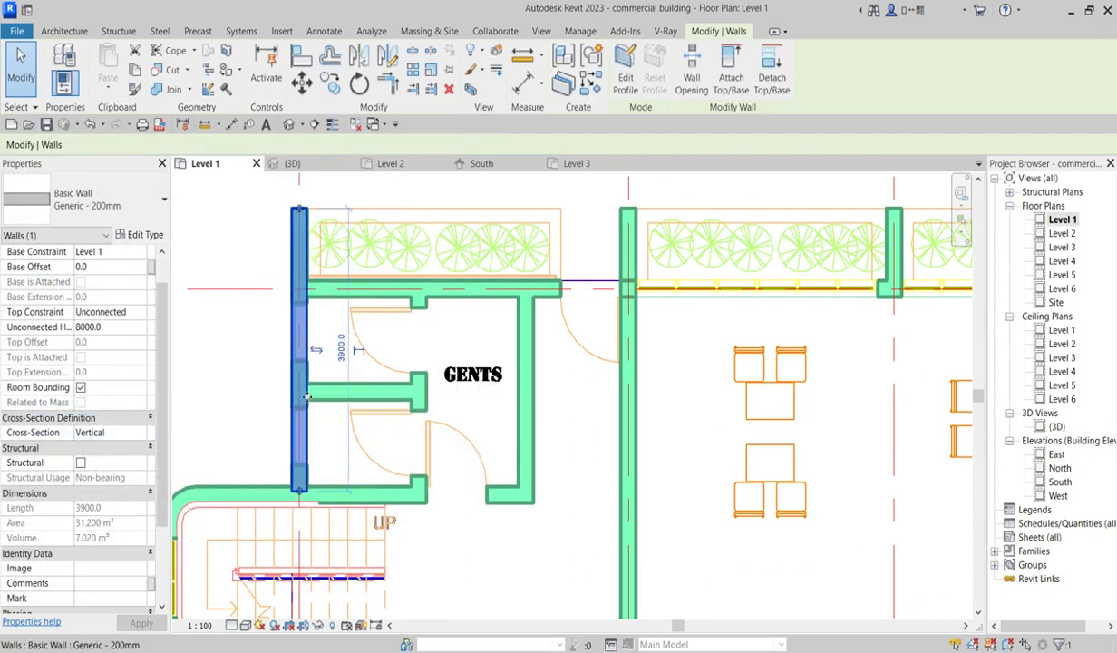
Step: Start another Generic - 200mm wall in Pick Lines mode and trace the imported vertical line
scroll(306, 240, "down", 2)
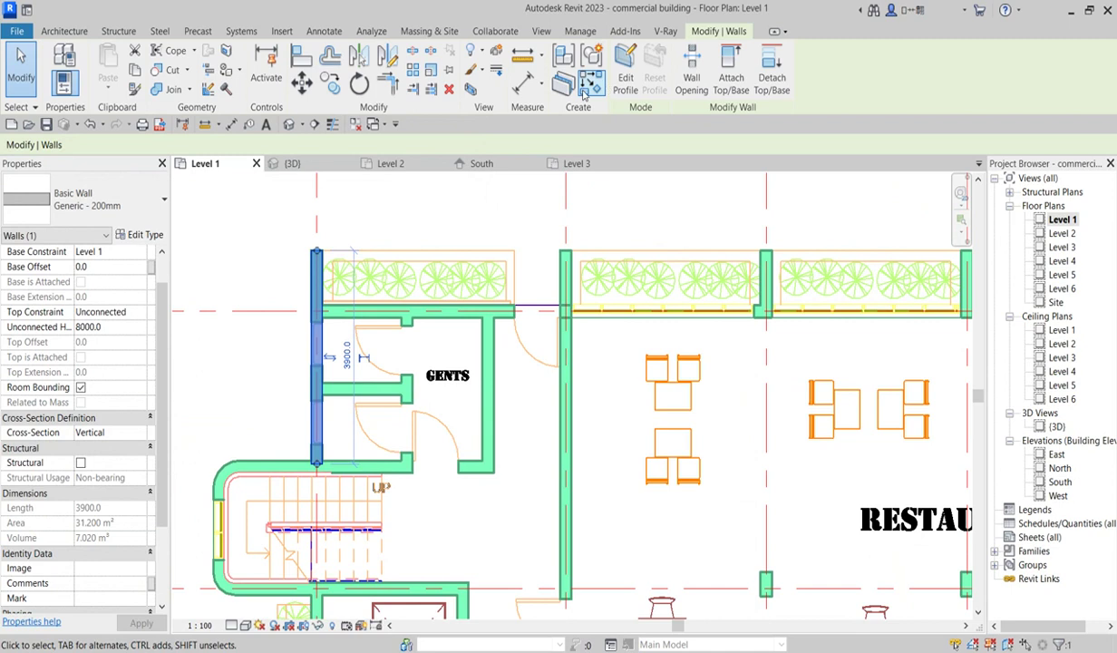
left_click(591, 84)
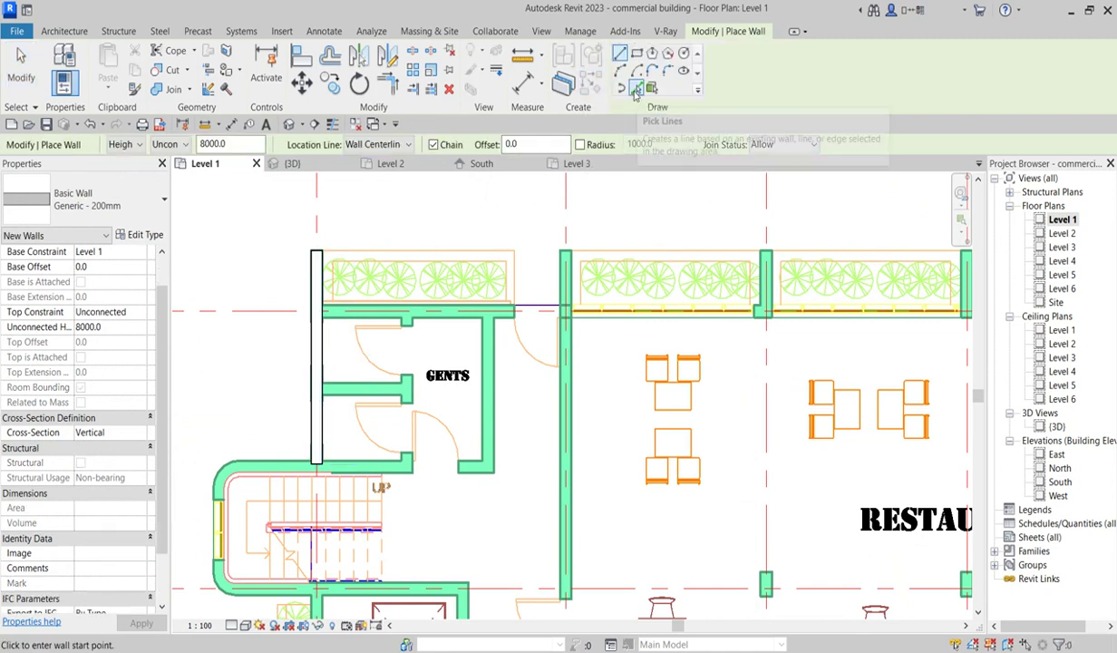
left_click(637, 88)
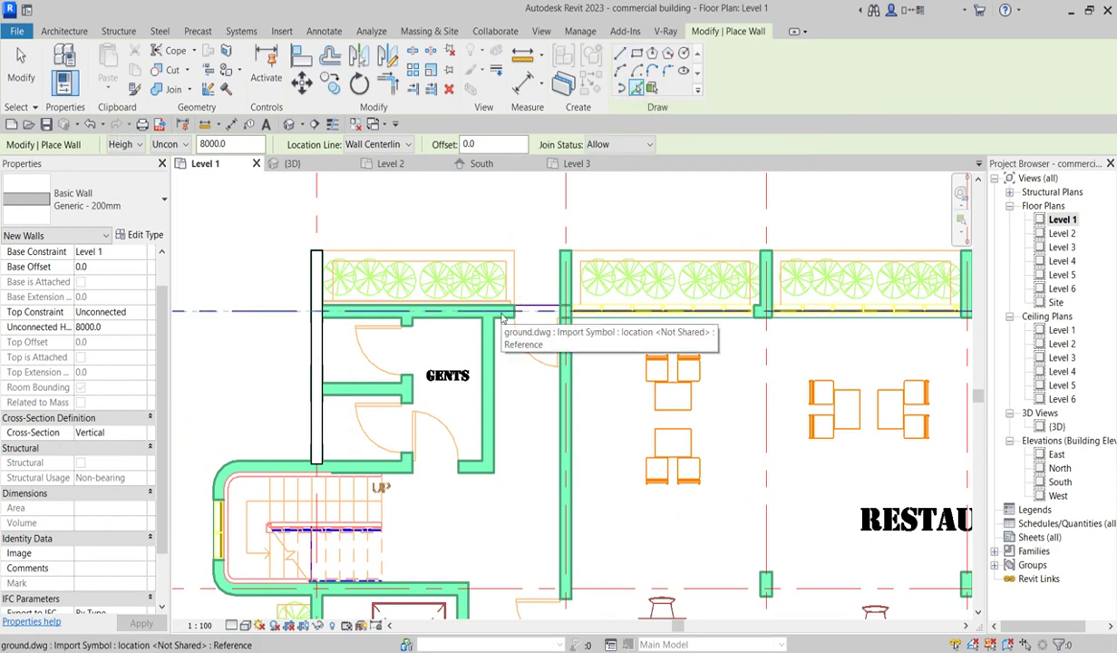
scroll(495, 318, "down", 2)
scroll(250, 316, "down", 3)
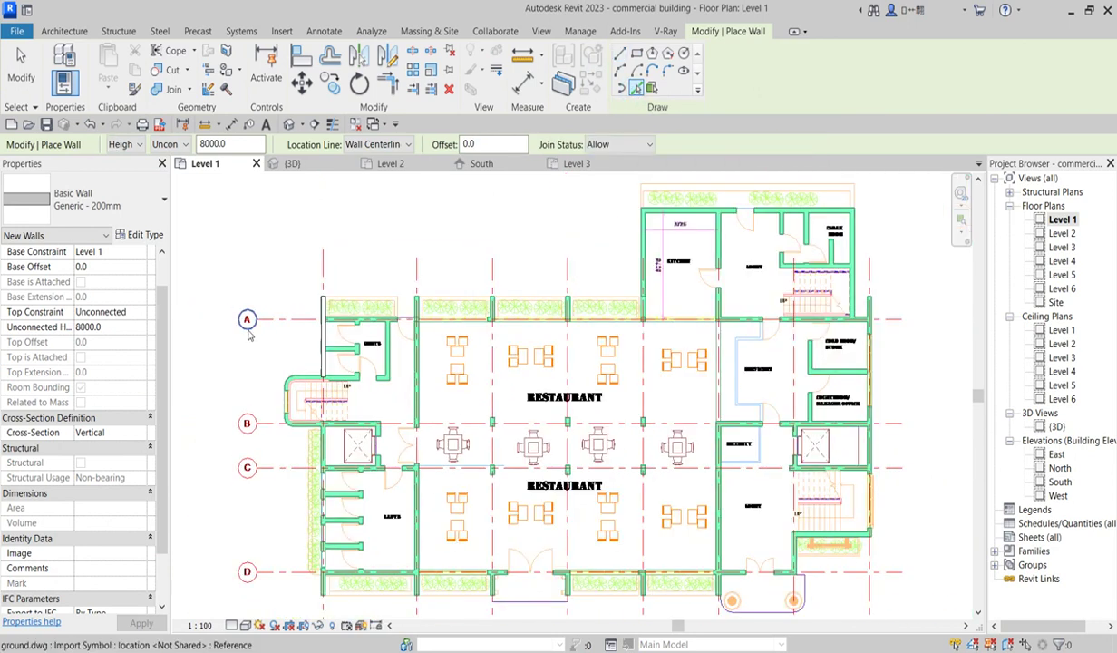
scroll(373, 344, "up", 2)
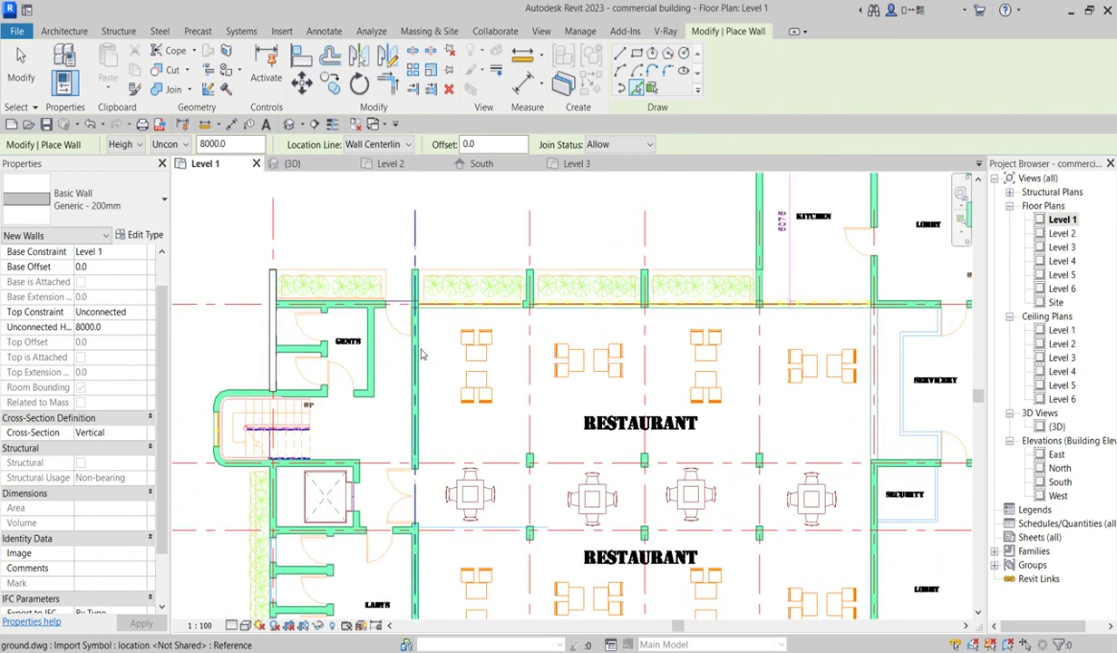
scroll(382, 351, "down", 3)
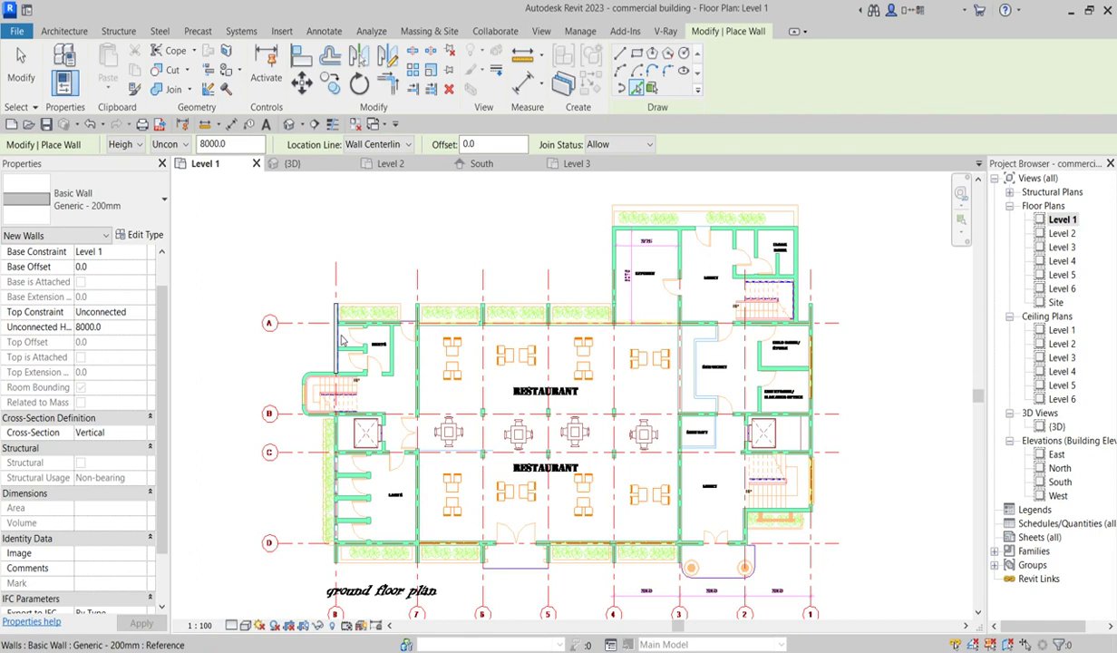
scroll(345, 334, "up", 1)
scroll(348, 331, "up", 1)
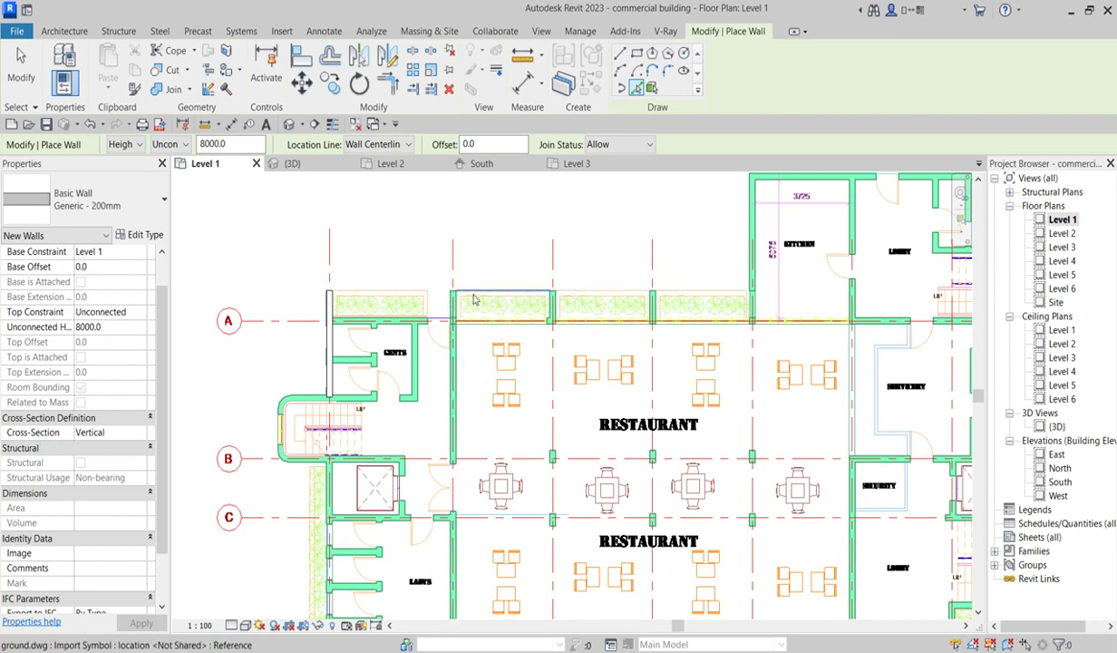
left_click(453, 386)
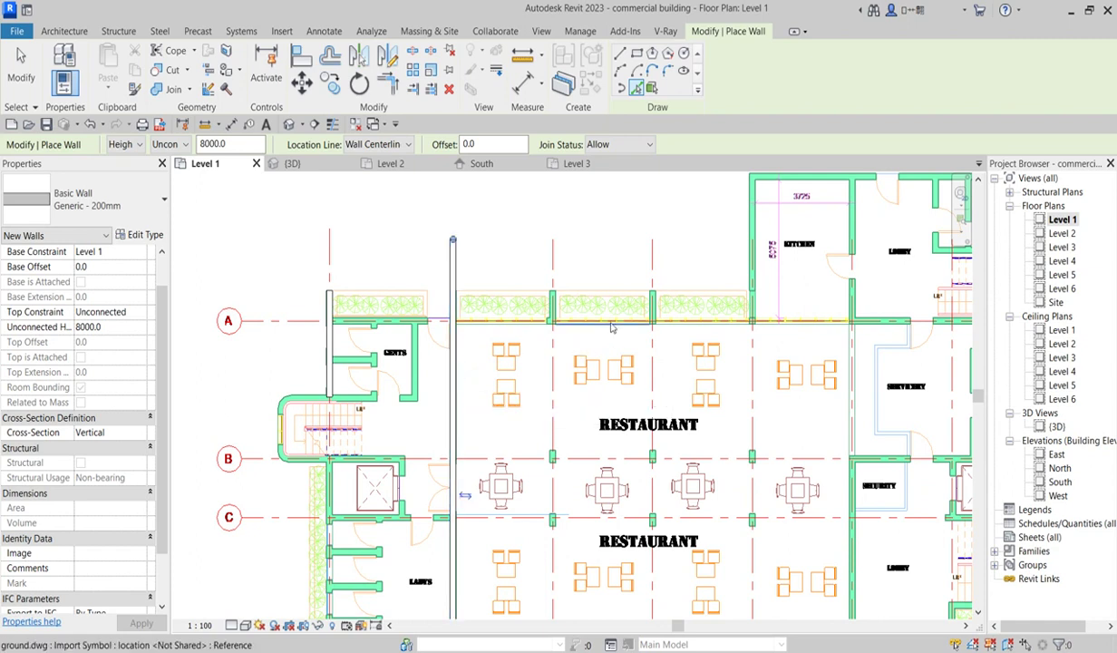
Step: Try Pick Faces, switch back to Pick Lines, then start the Align tool
scroll(453, 320, "up", 5)
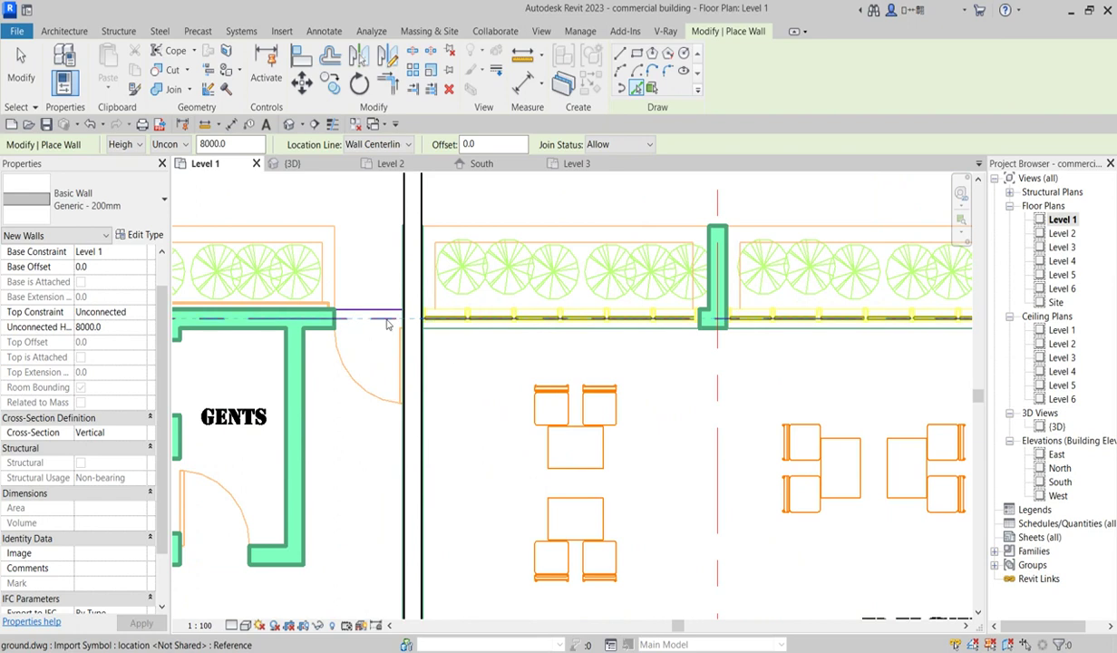
scroll(406, 324, "down", 5)
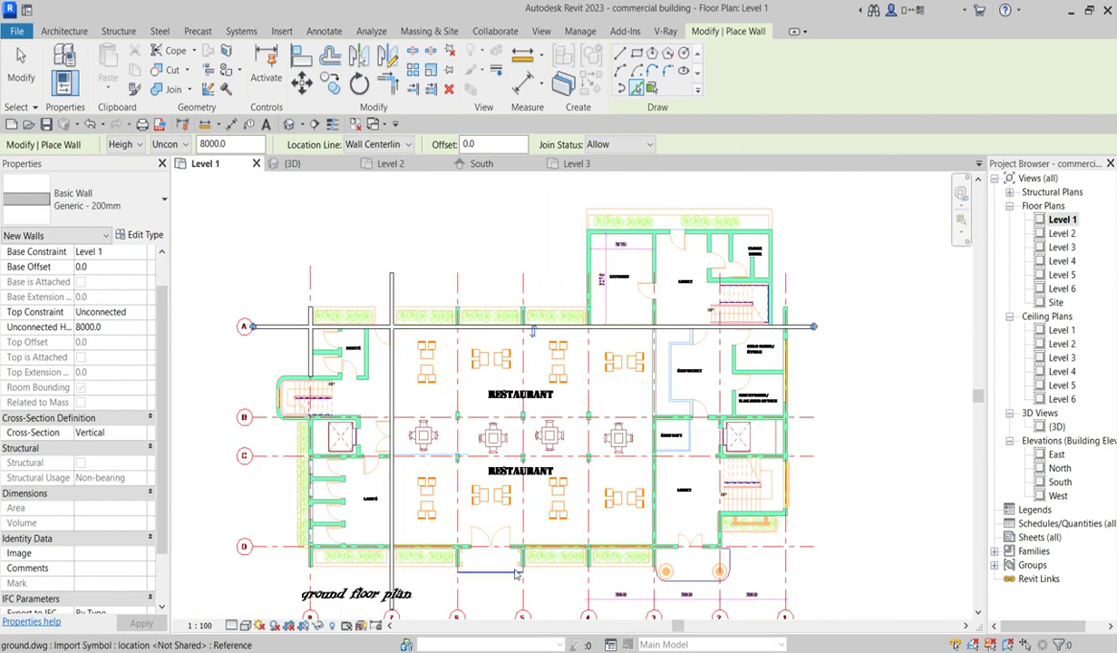
scroll(517, 567, "up", 6)
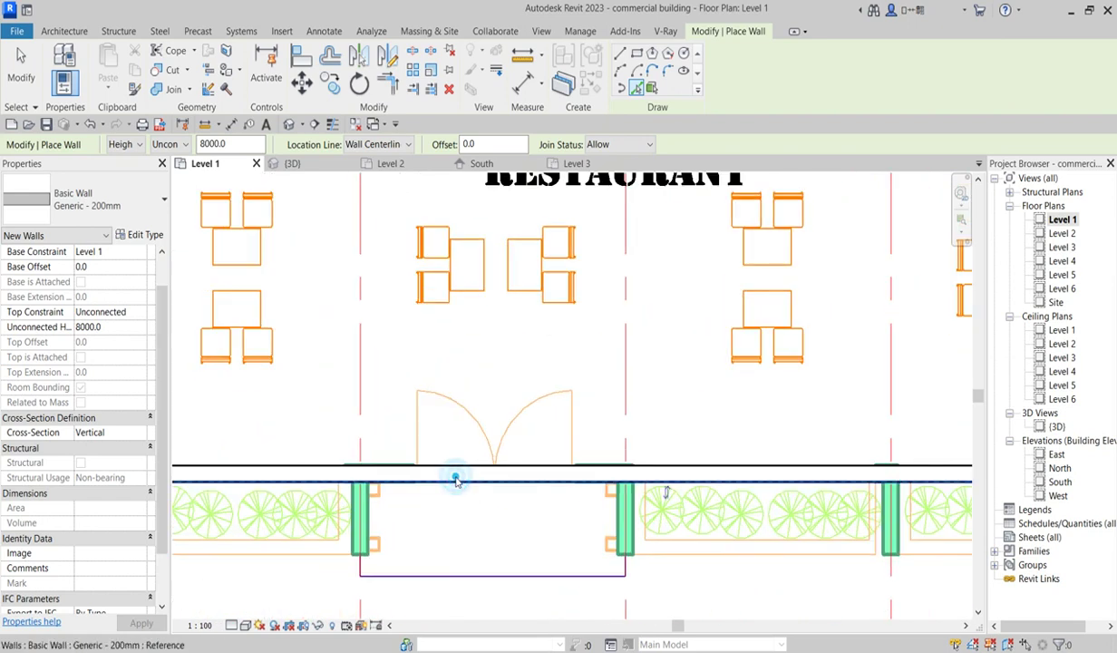
scroll(456, 480, "down", 6)
scroll(619, 529, "up", 6)
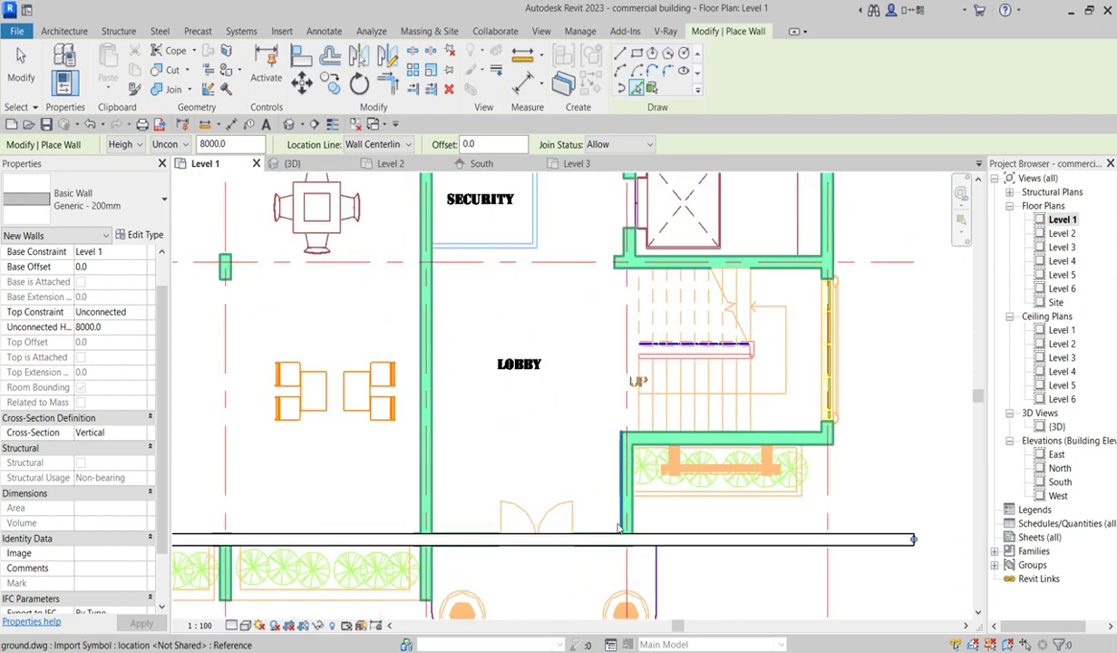
scroll(619, 529, "up", 2)
scroll(638, 519, "down", 3)
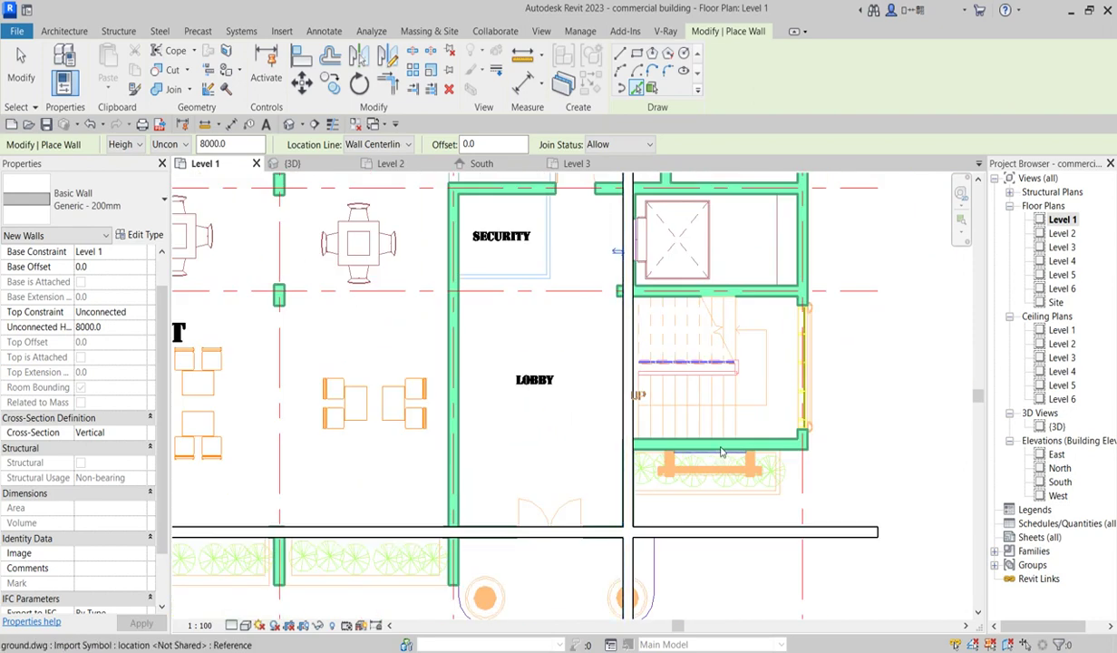
scroll(726, 446, "up", 3)
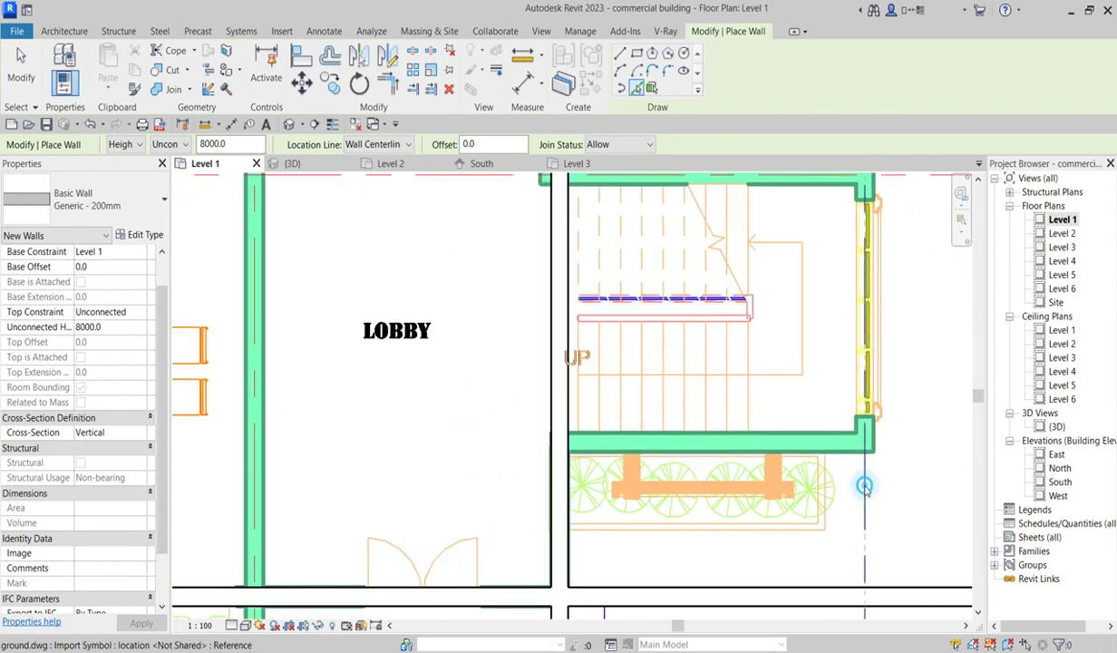
scroll(780, 441, "up", 1)
scroll(780, 442, "up", 1)
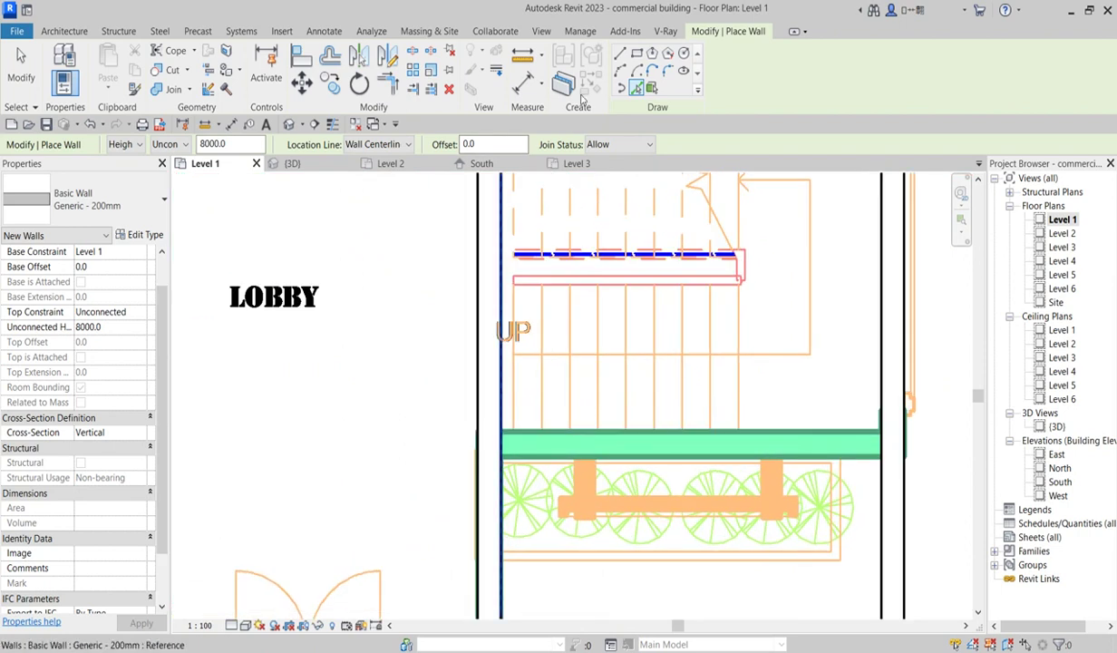
left_click(651, 88)
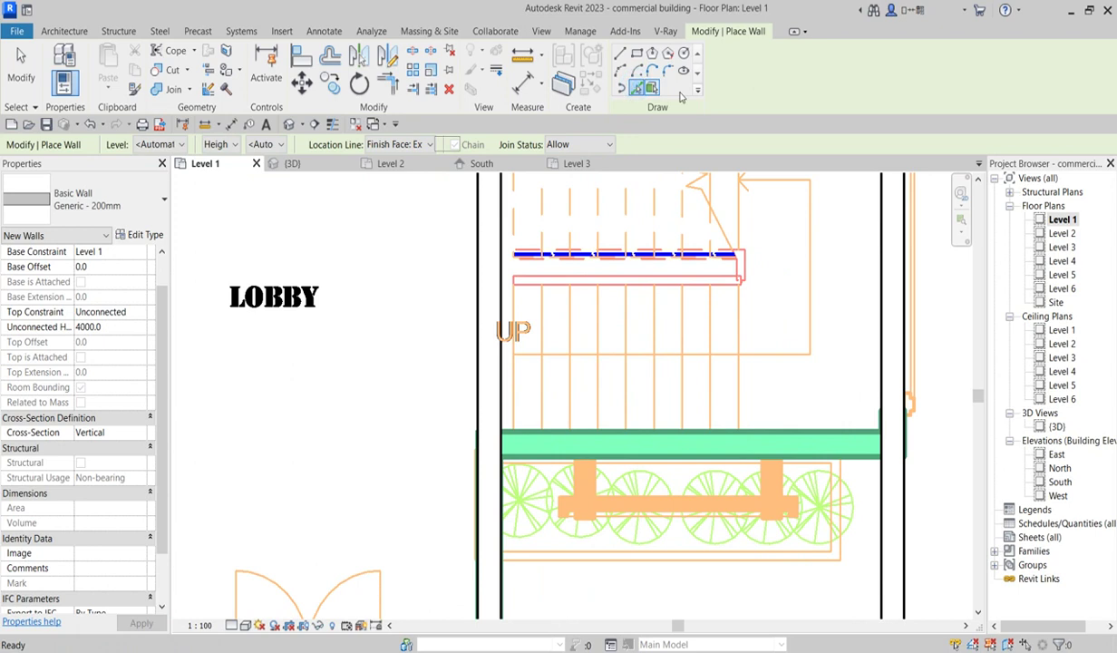
left_click(637, 87)
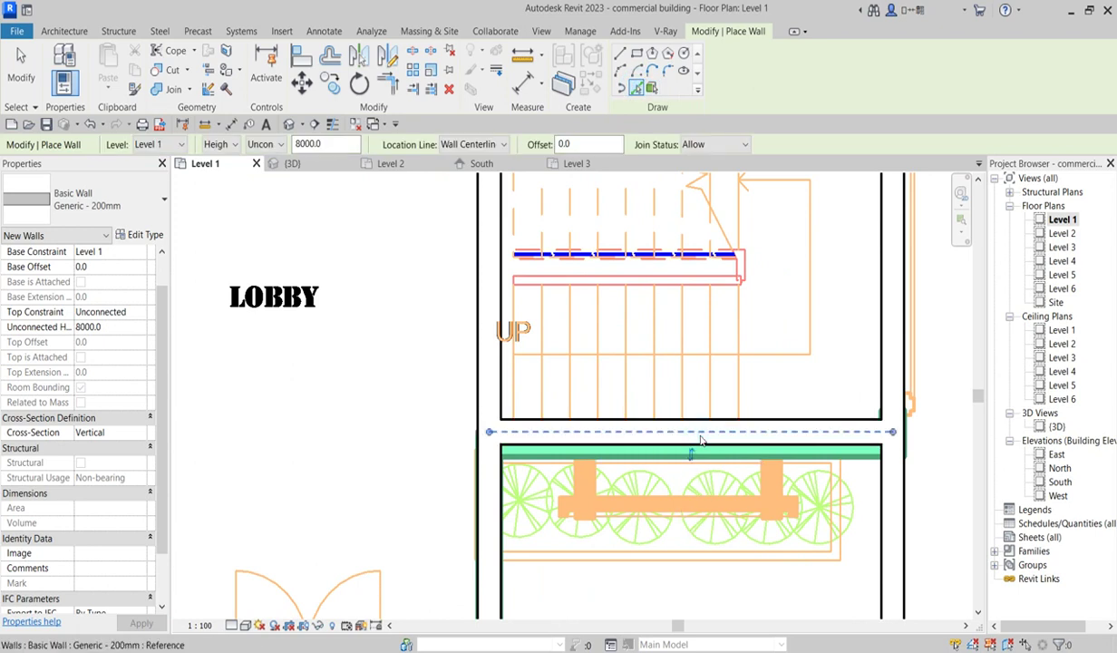
left_click(302, 56)
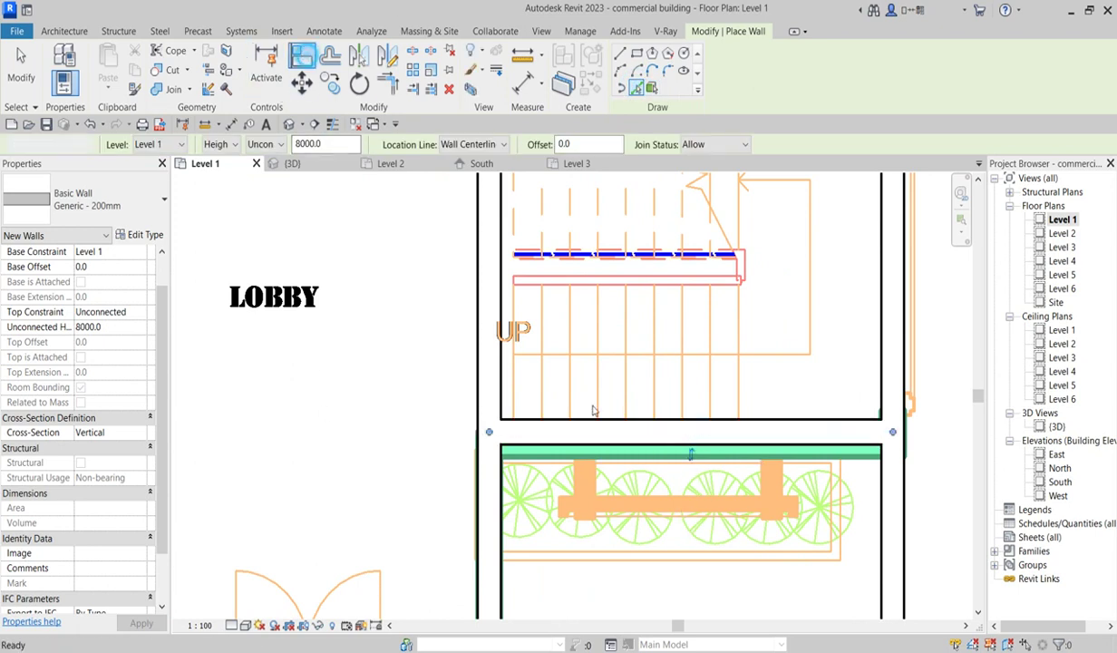
Step: Align the wall onto the imported plan's wall line
left_click(646, 463)
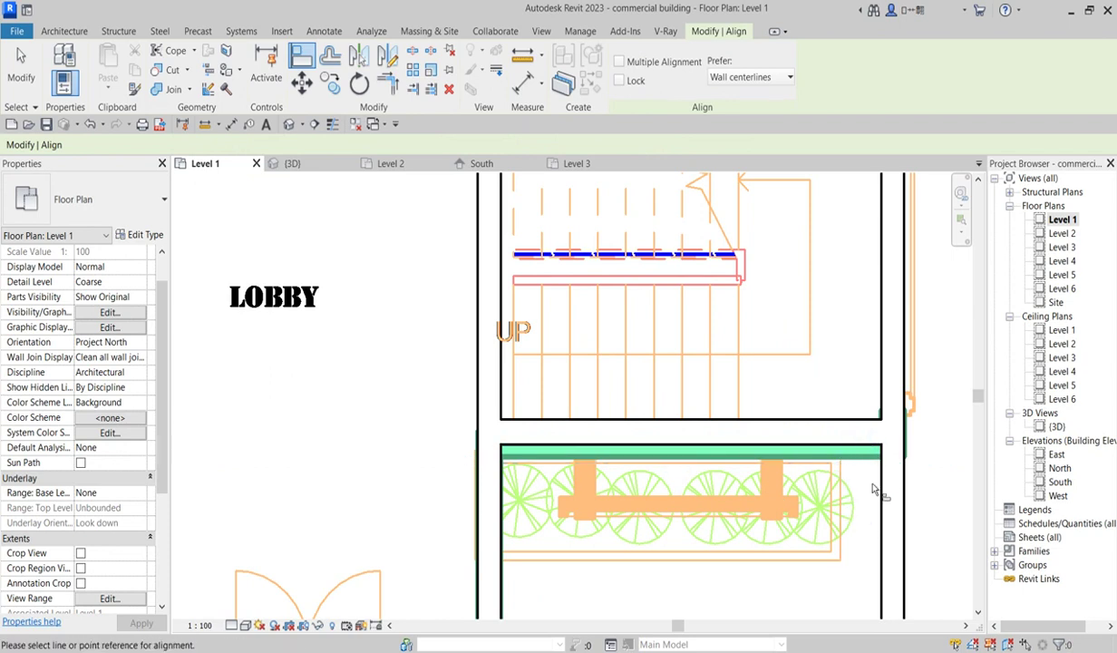
left_click(855, 449)
scroll(862, 494, "down", 4)
scroll(862, 497, "down", 3)
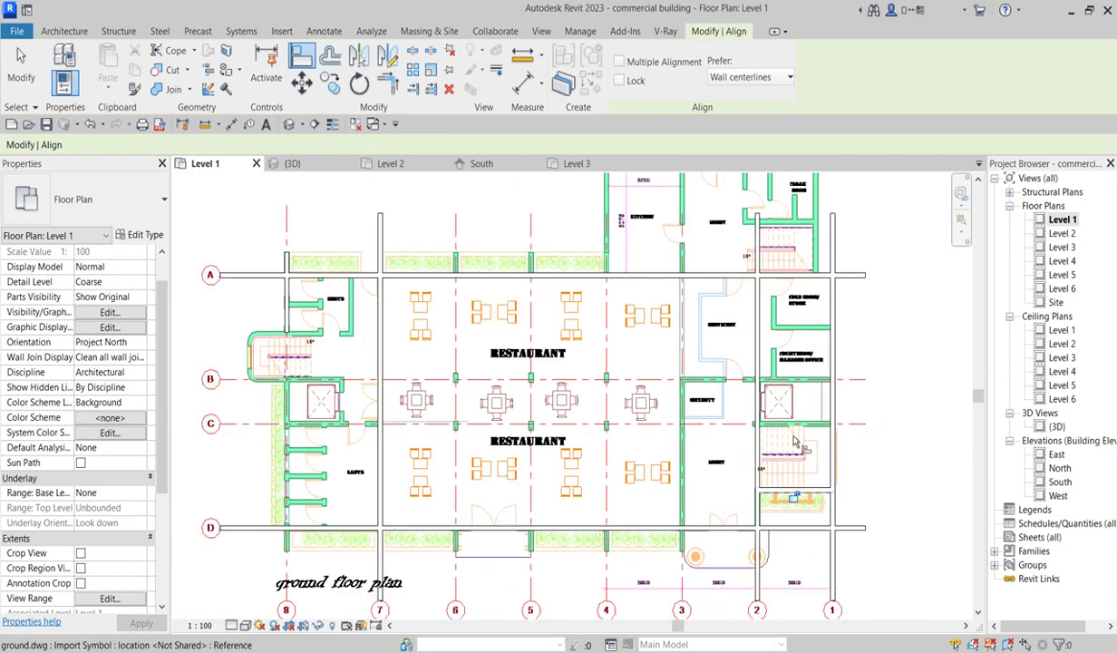
scroll(631, 282, "up", 4)
scroll(489, 336, "up", 2)
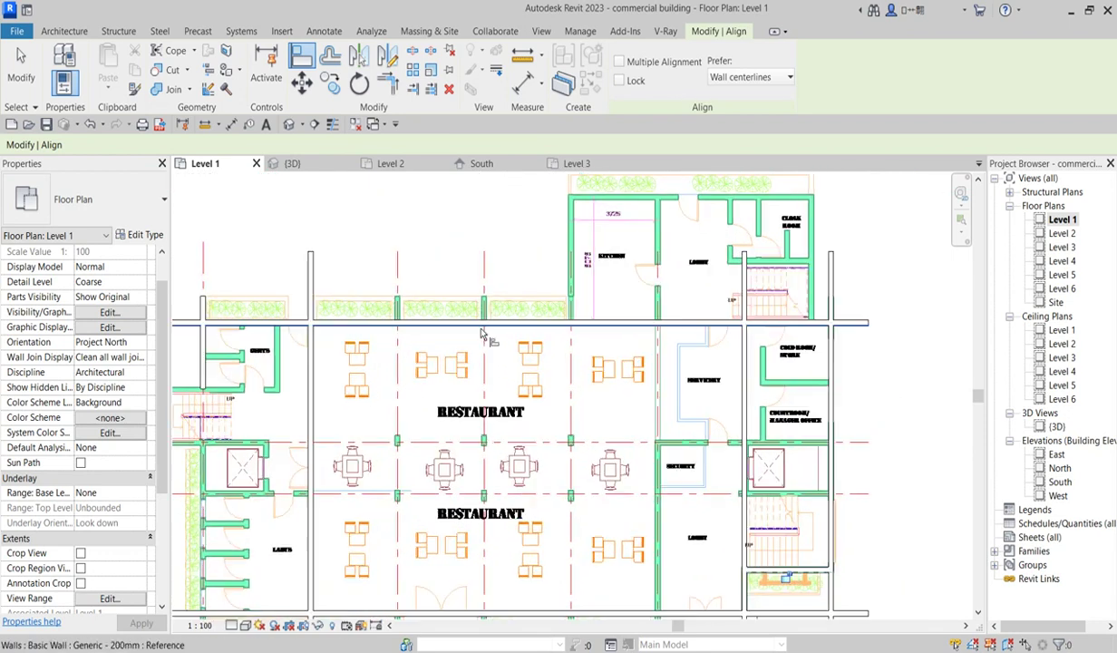
Step: Zoom out, exit Align, and select the wall along grid A
right_click(513, 235)
left_click(521, 309)
right_click(504, 287)
left_click(524, 290)
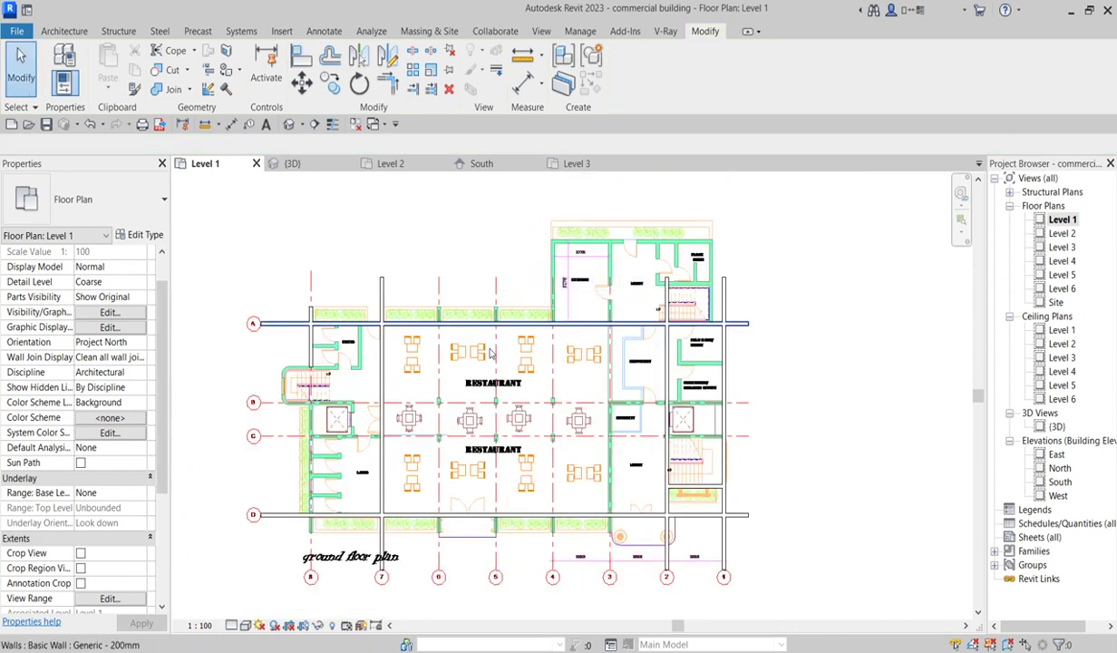
left_click(434, 332)
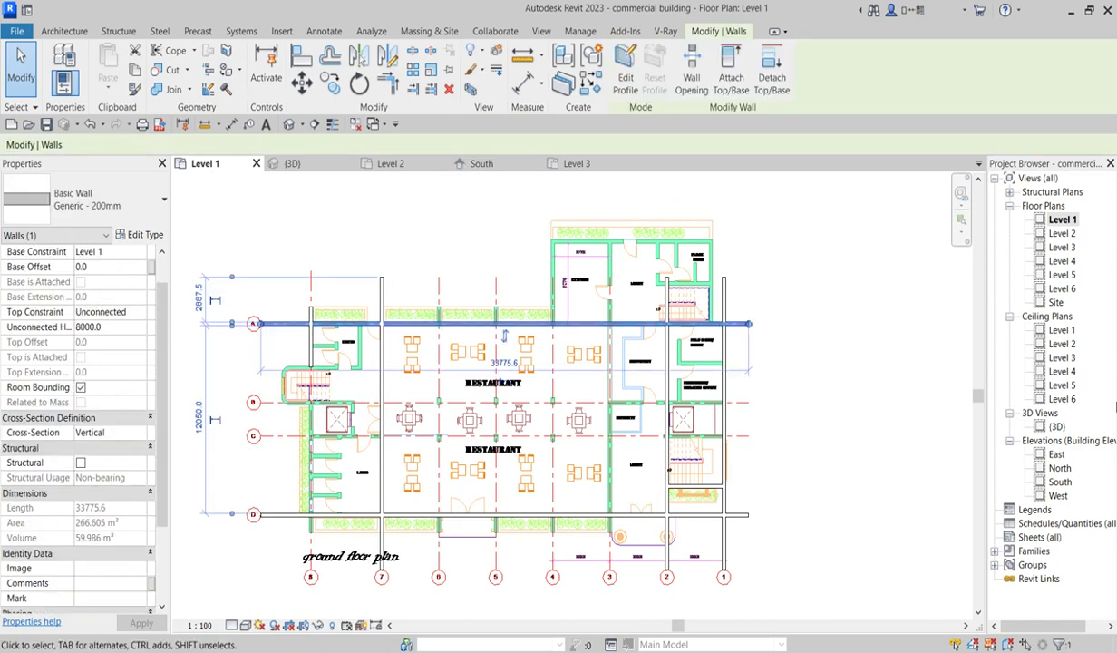
Step: Check the grid A wall's 8000 mm height in South elevation, then open its Level 1 context menu
double_click(1059, 482)
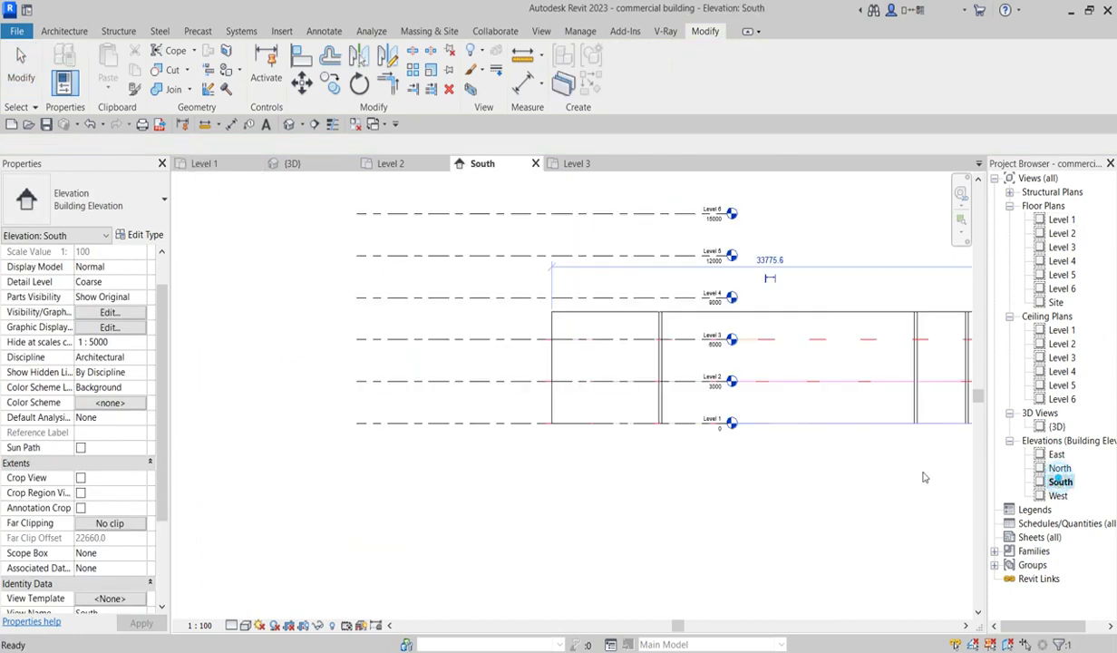
scroll(566, 410, "down", 2)
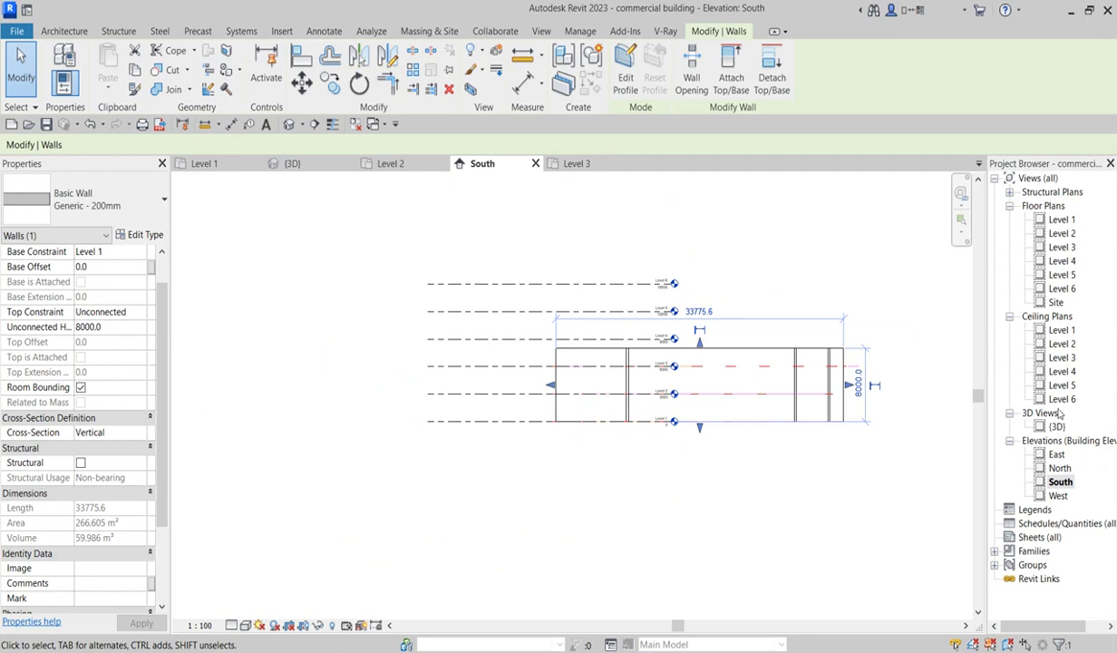
double_click(1061, 219)
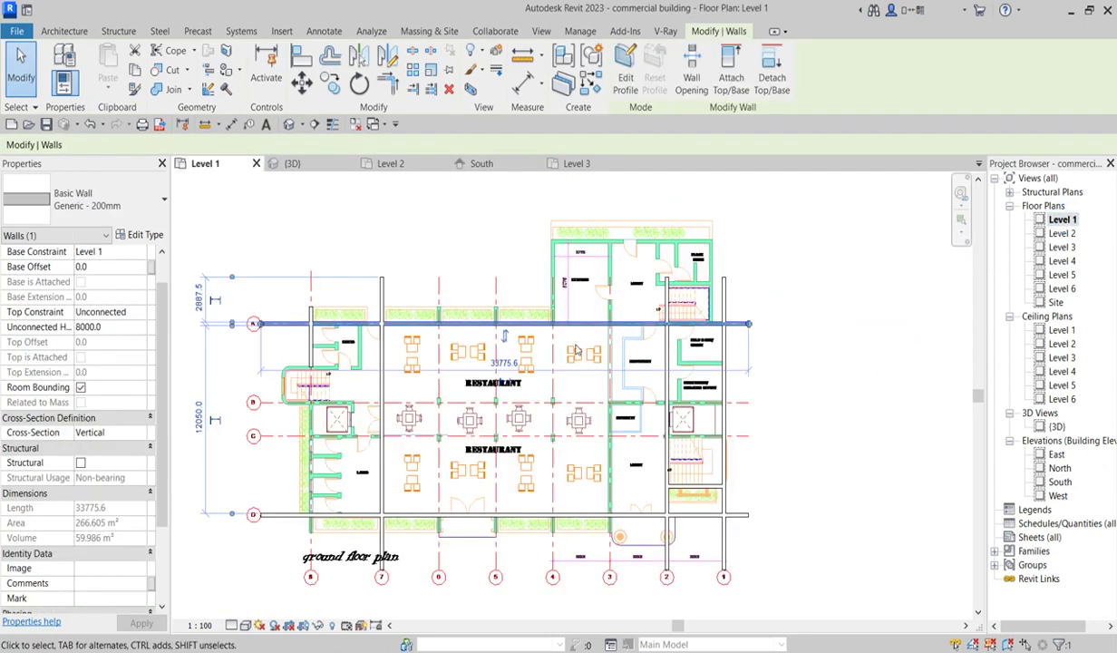
right_click(579, 328)
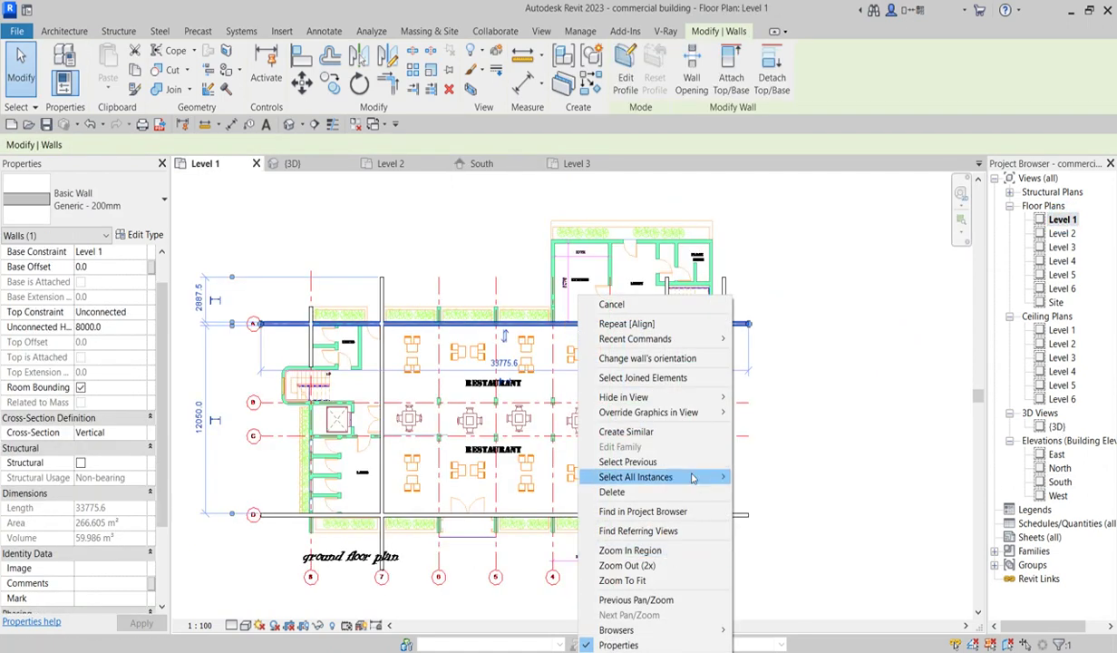
Step: Select all visible Generic - 200mm walls, set Unconnected Height to 3000 mm, and verify in South elevation
mouse_move(711, 477)
left_click(802, 477)
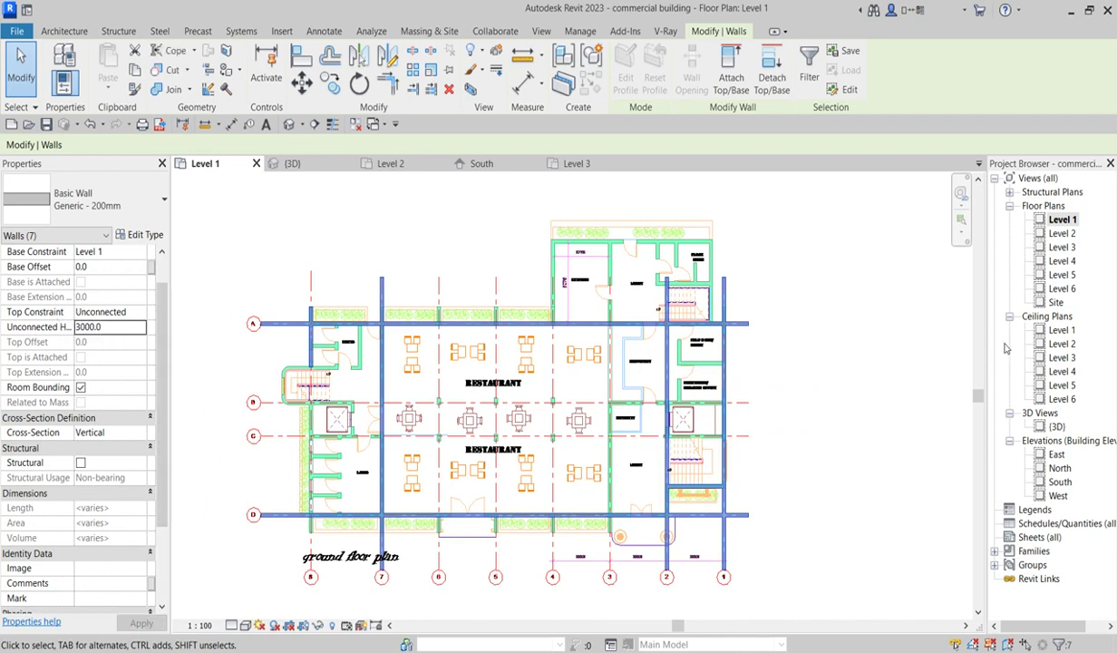
double_click(1061, 482)
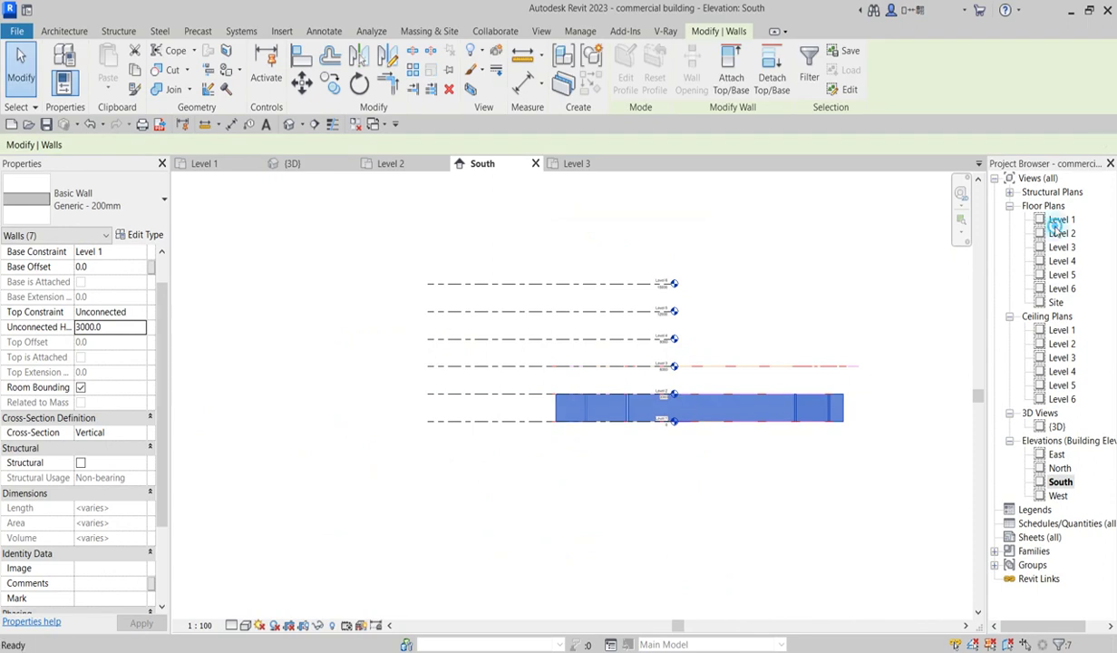
Step: Back on Level 1, clear the selection and reselect the grid A wall for Create Similar
double_click(1059, 220)
scroll(403, 340, "up", 1)
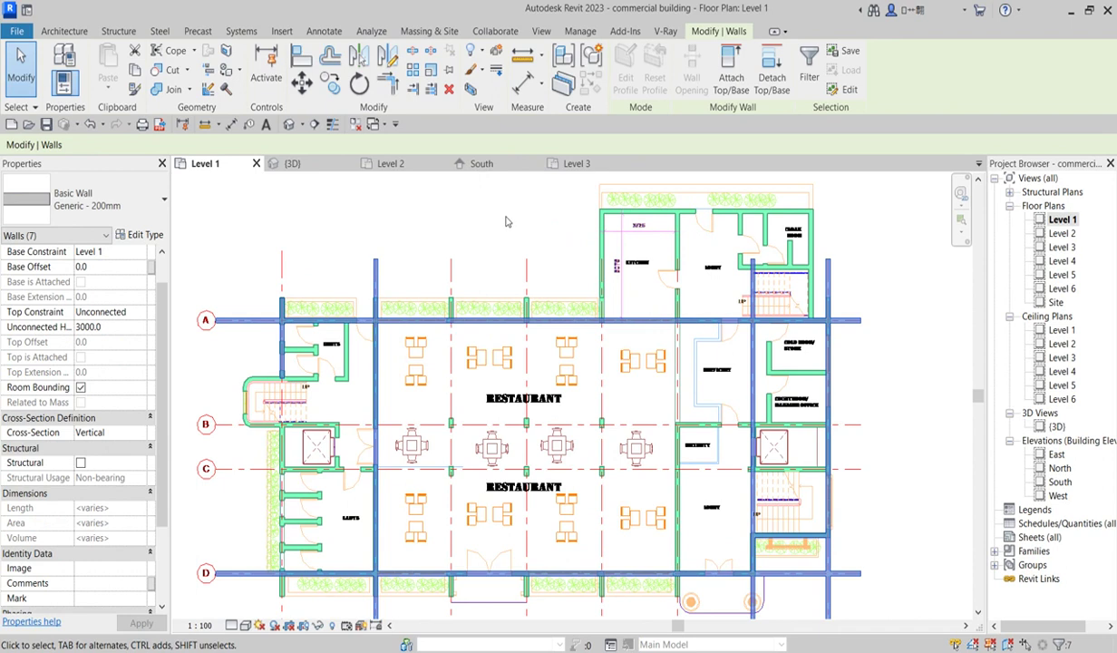
left_click(538, 223)
left_click(583, 329)
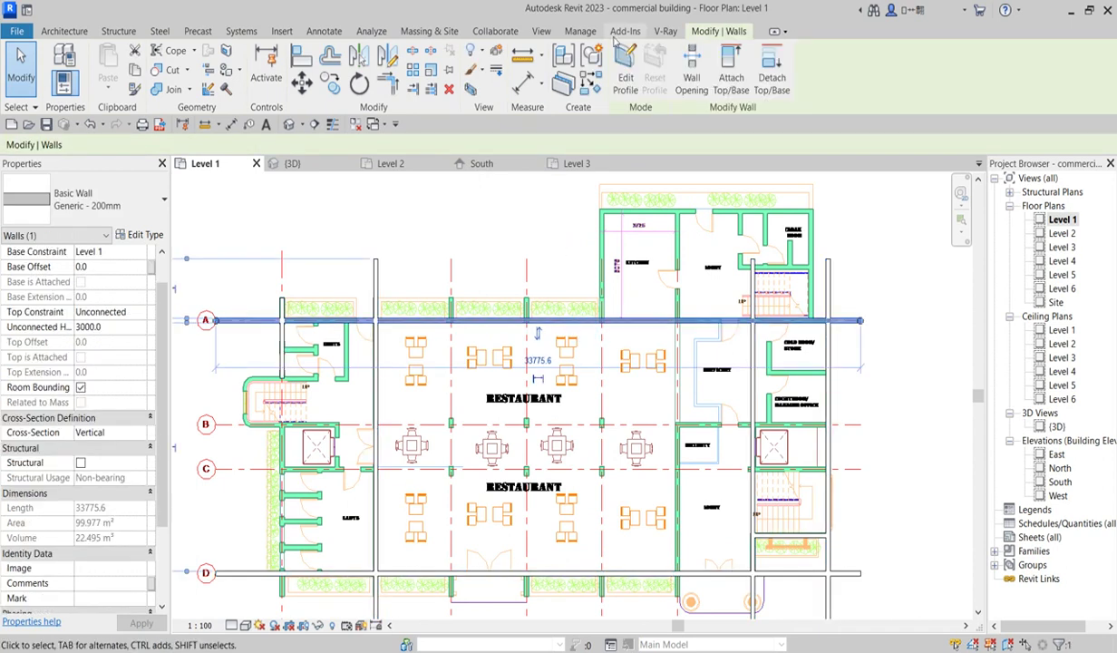
left_click(567, 83)
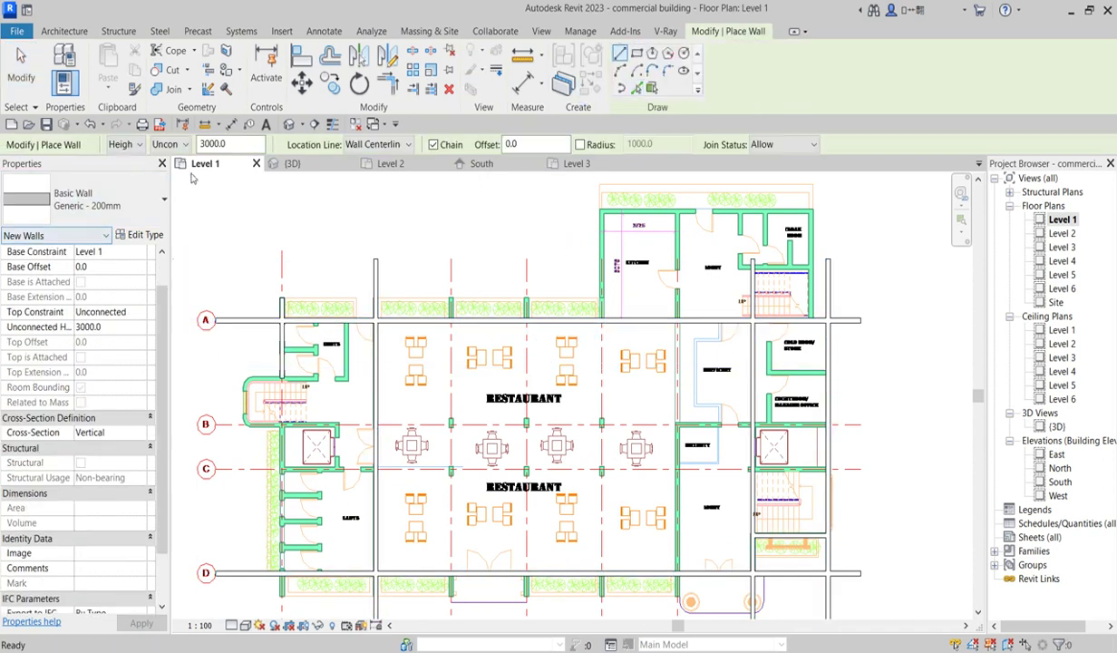
Step: Trace 200 mm walls around the lift: up the left side, across the top, down the right, back
scroll(318, 544, "down", 2)
scroll(317, 544, "up", 4)
scroll(310, 542, "up", 2)
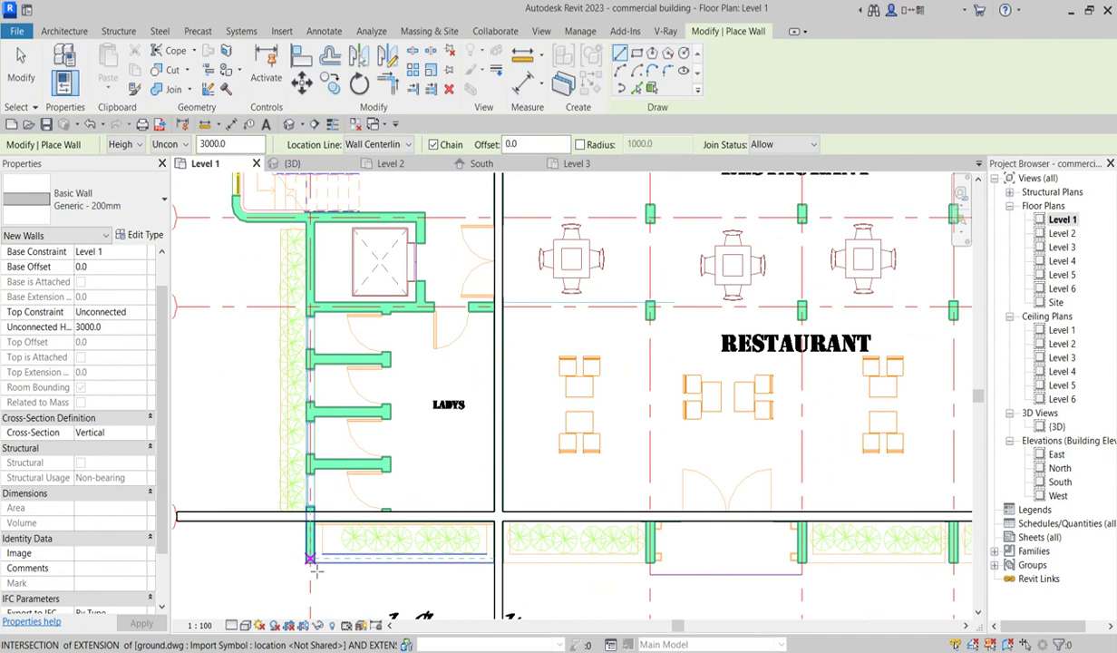
left_click(310, 564)
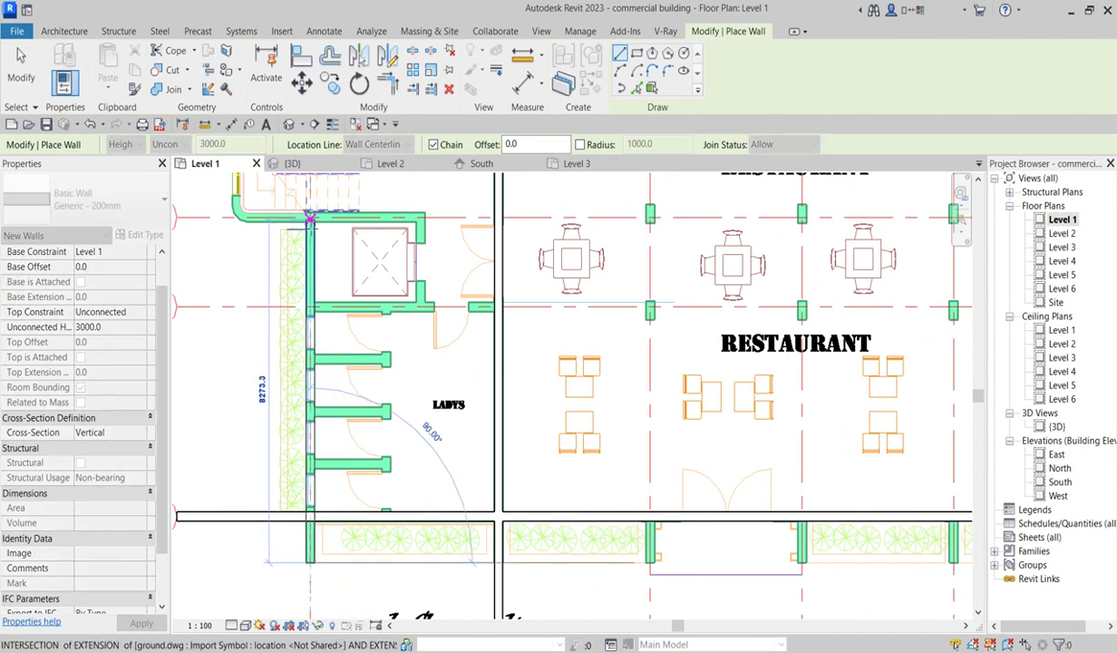
left_click(309, 218)
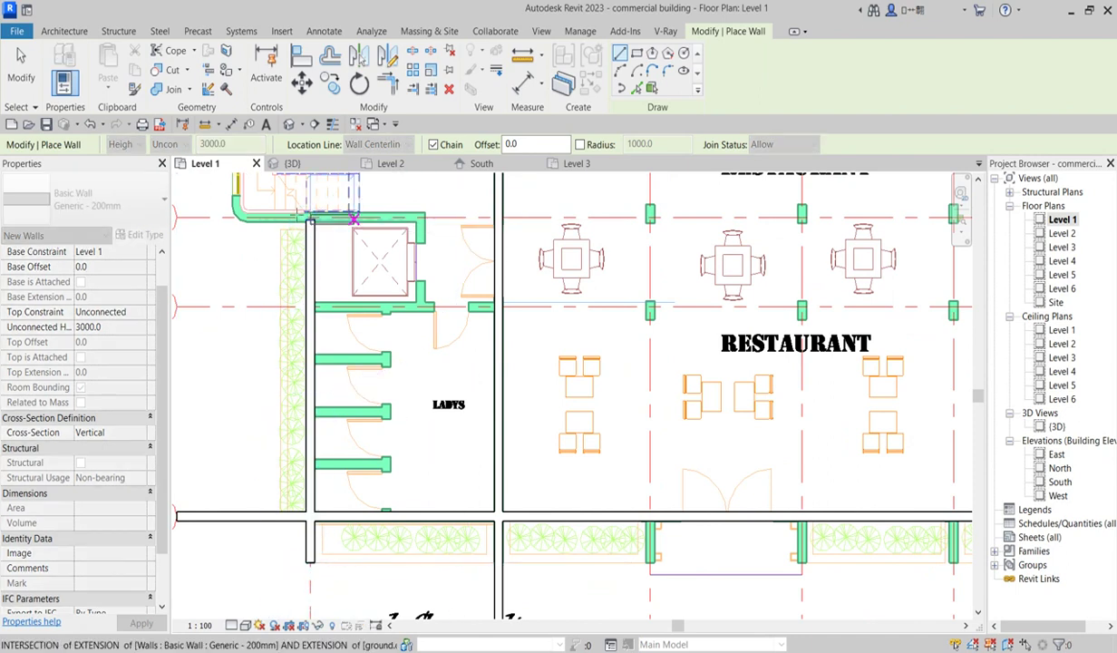
left_click(422, 217)
left_click(423, 305)
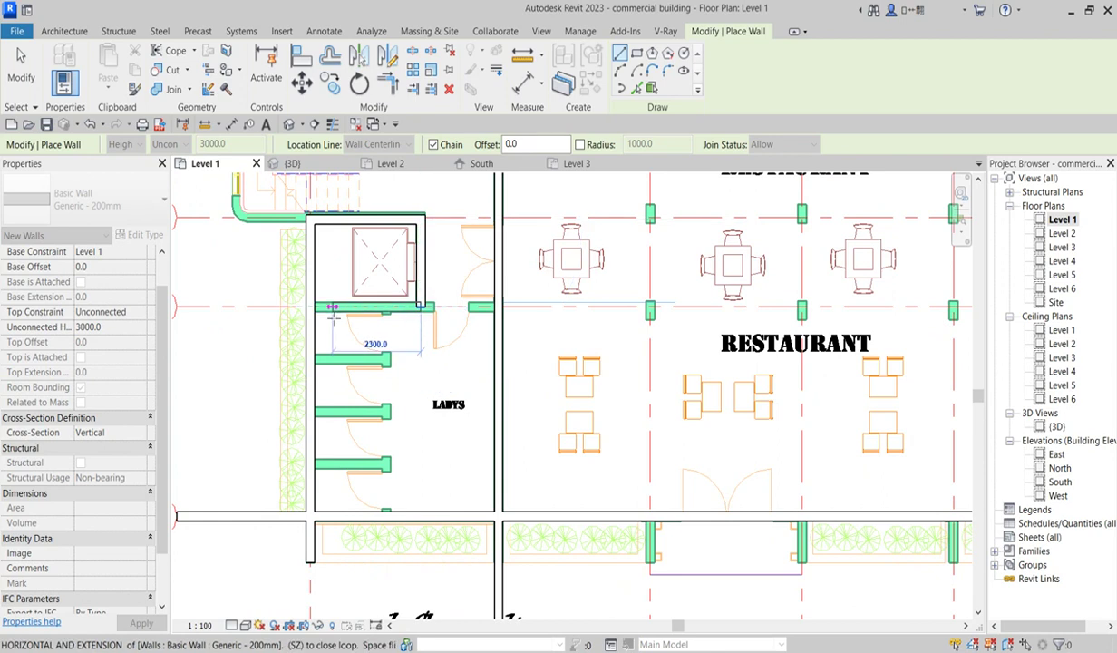
left_click(309, 307)
key("Escape")
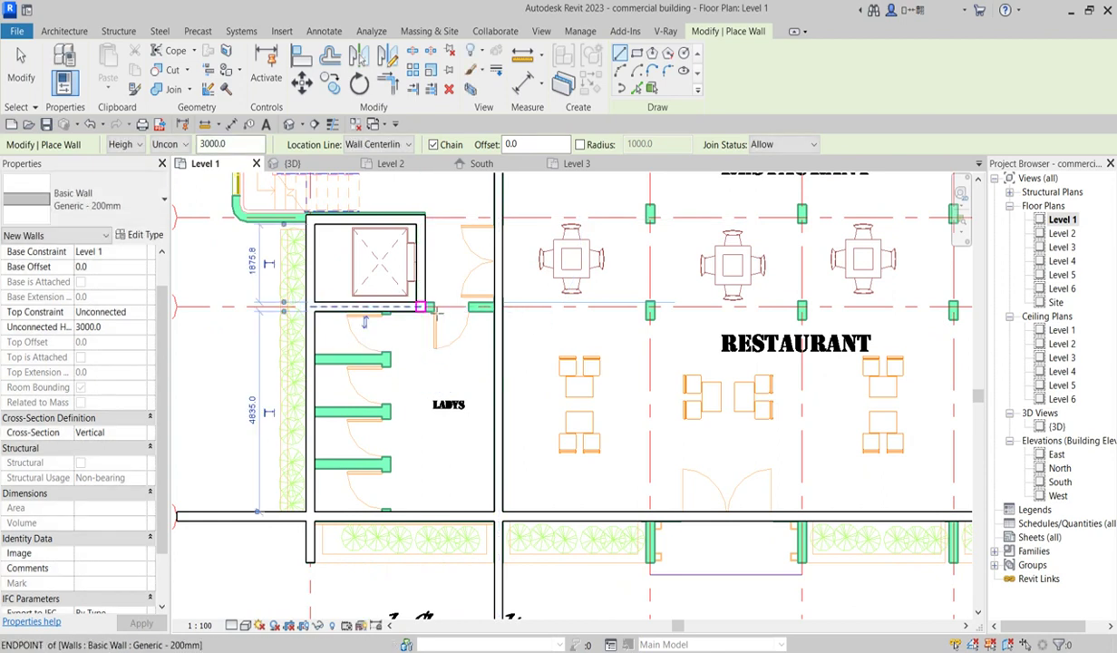
Step: Start and cancel two misplaced partition walls in the LADYS stalls
left_click(384, 360)
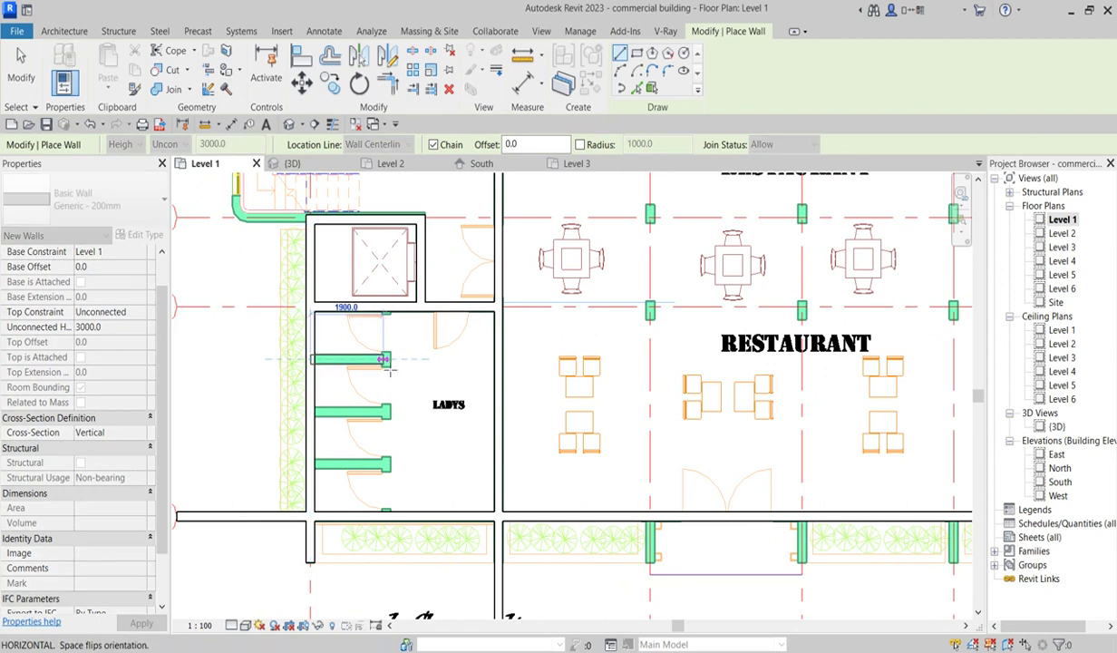
right_click(334, 400)
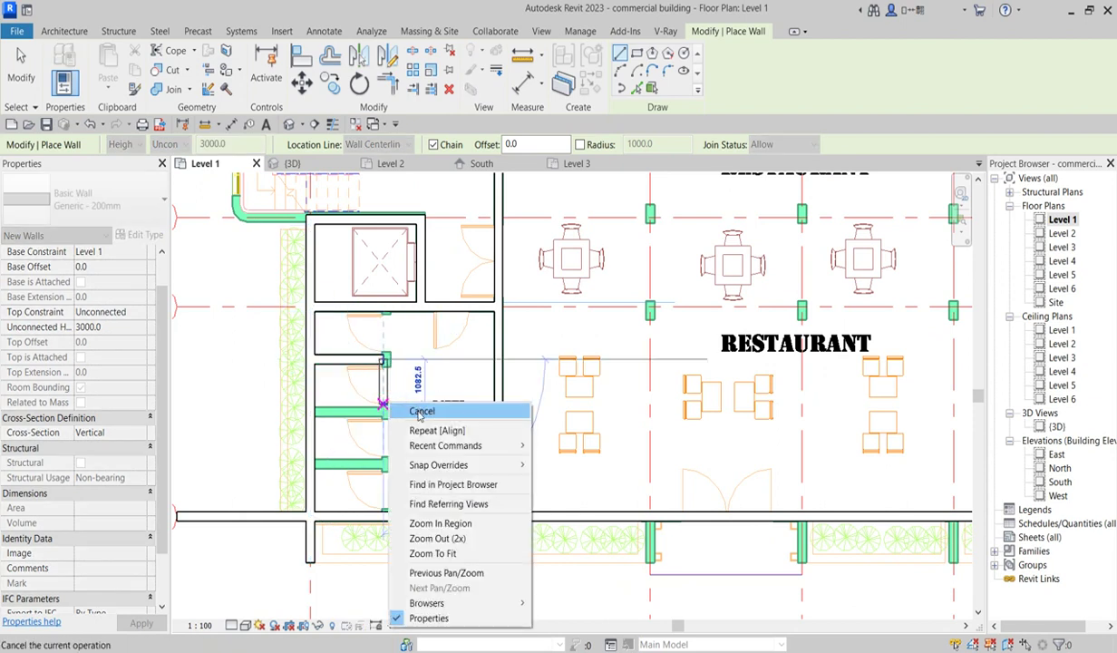
left_click(359, 409)
left_click(317, 418)
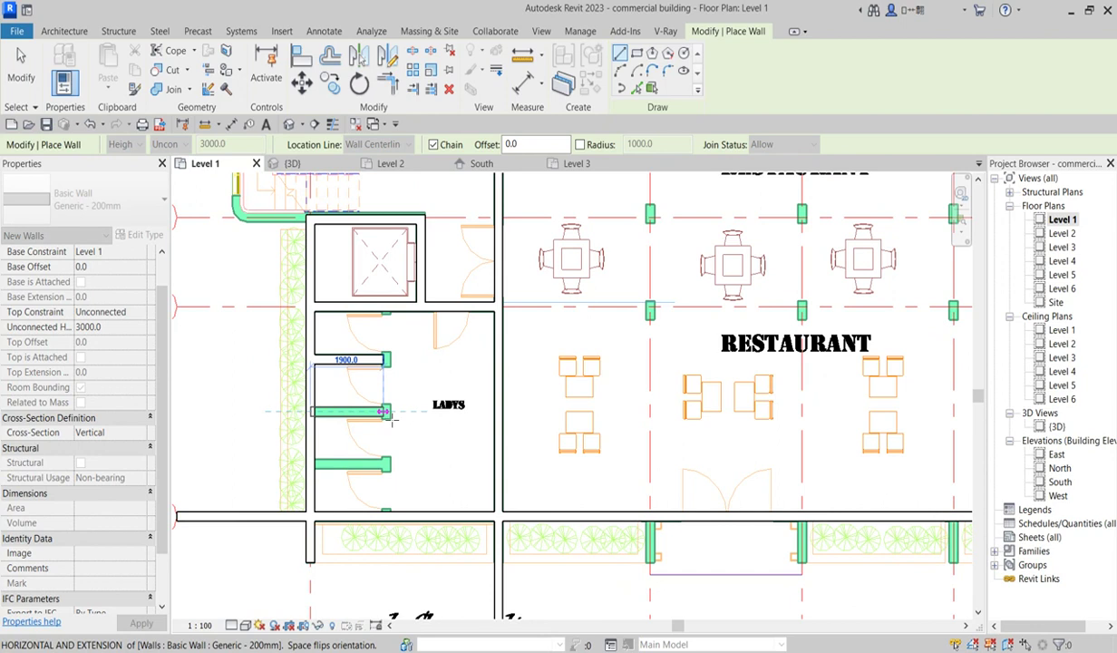
right_click(359, 433)
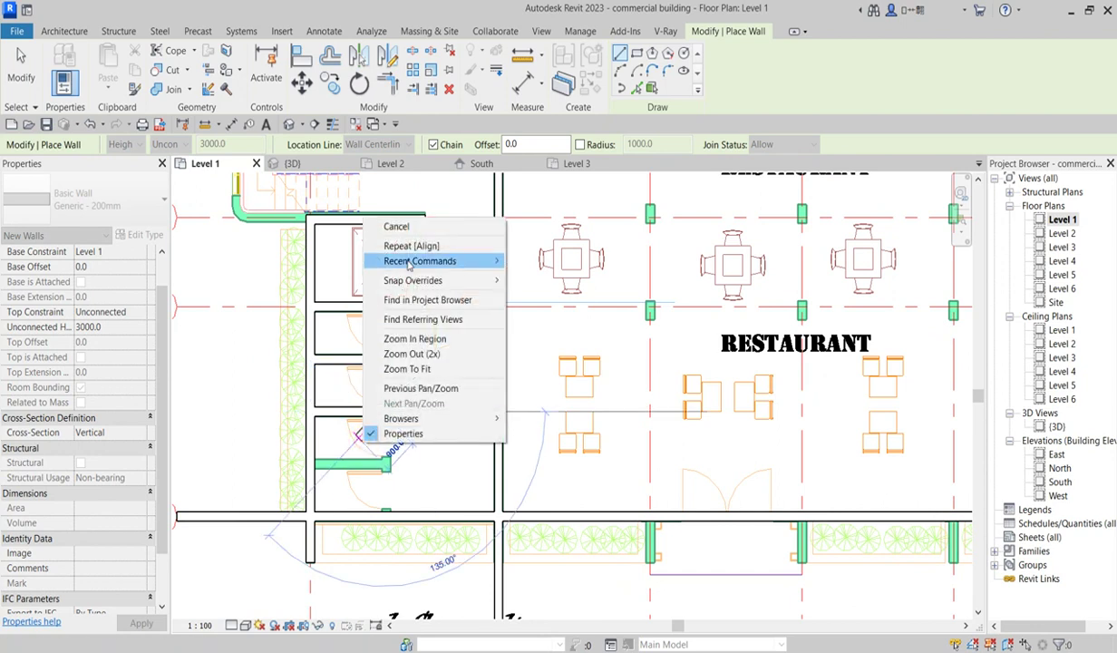
left_click(396, 226)
Step: Draw the stall partition wall from the left wall to the partition end, then stop drawing
left_click(311, 465)
left_click(383, 465)
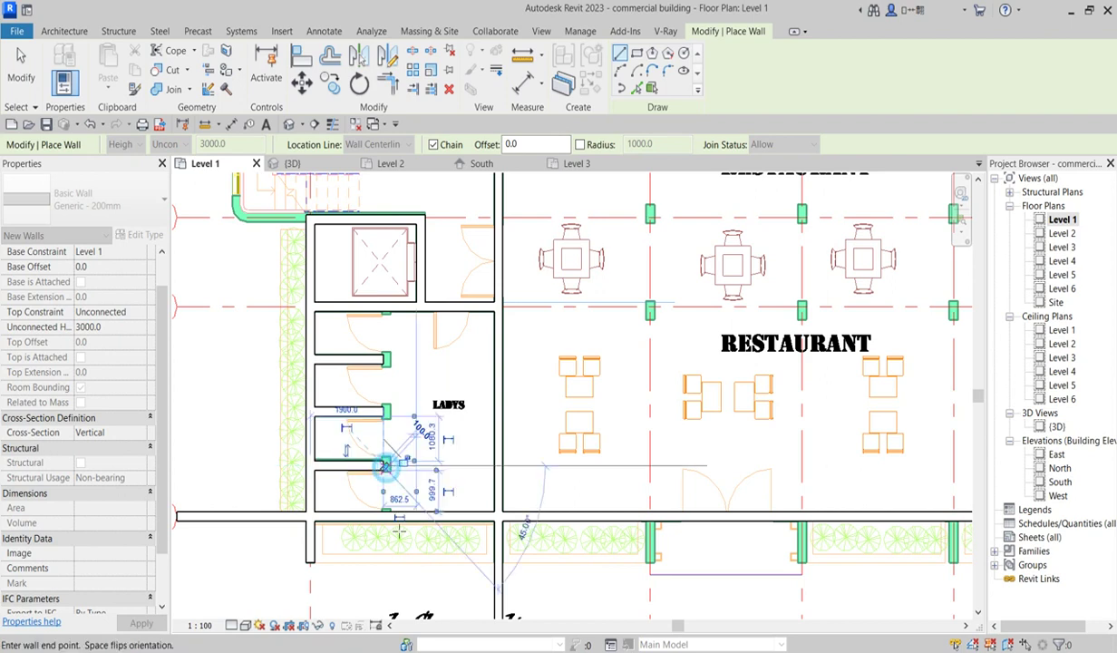
scroll(385, 564, "down", 3)
right_click(382, 272)
left_click(444, 290)
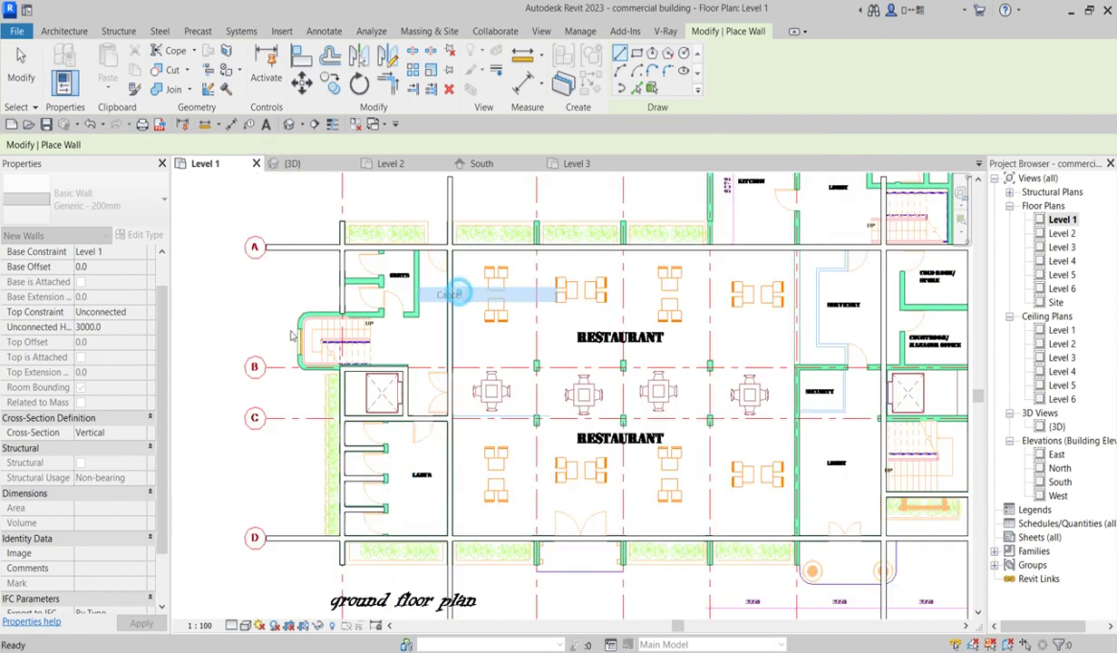
Step: Using Pick Lines, place curved 200 mm walls on the upper and lower stair arcs
scroll(310, 319, "up", 5)
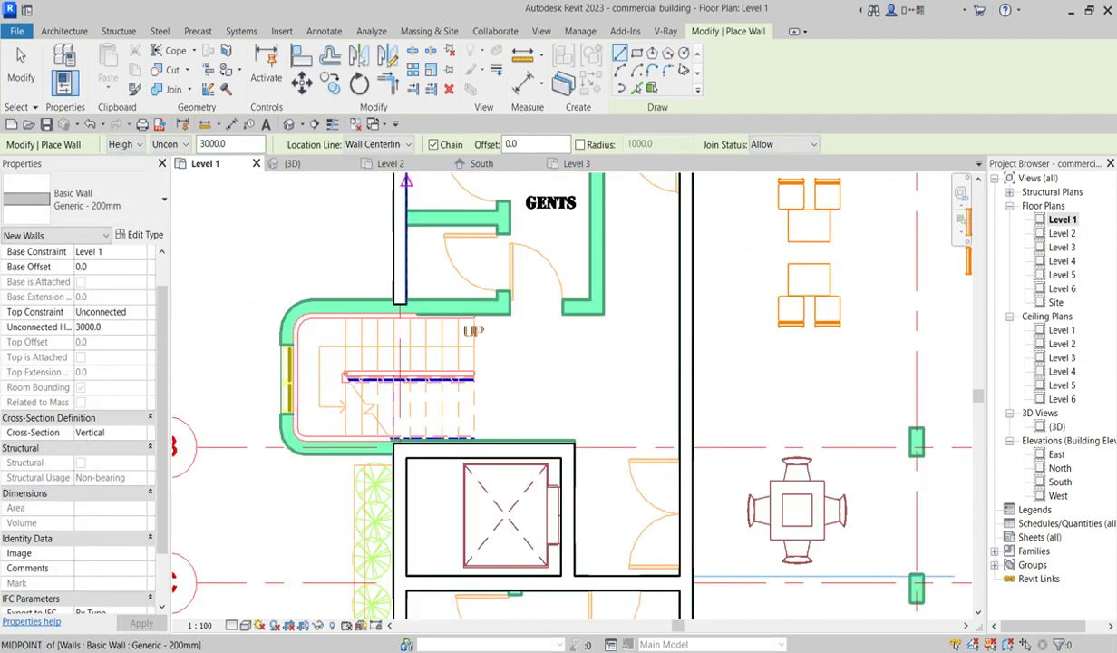
left_click(638, 88)
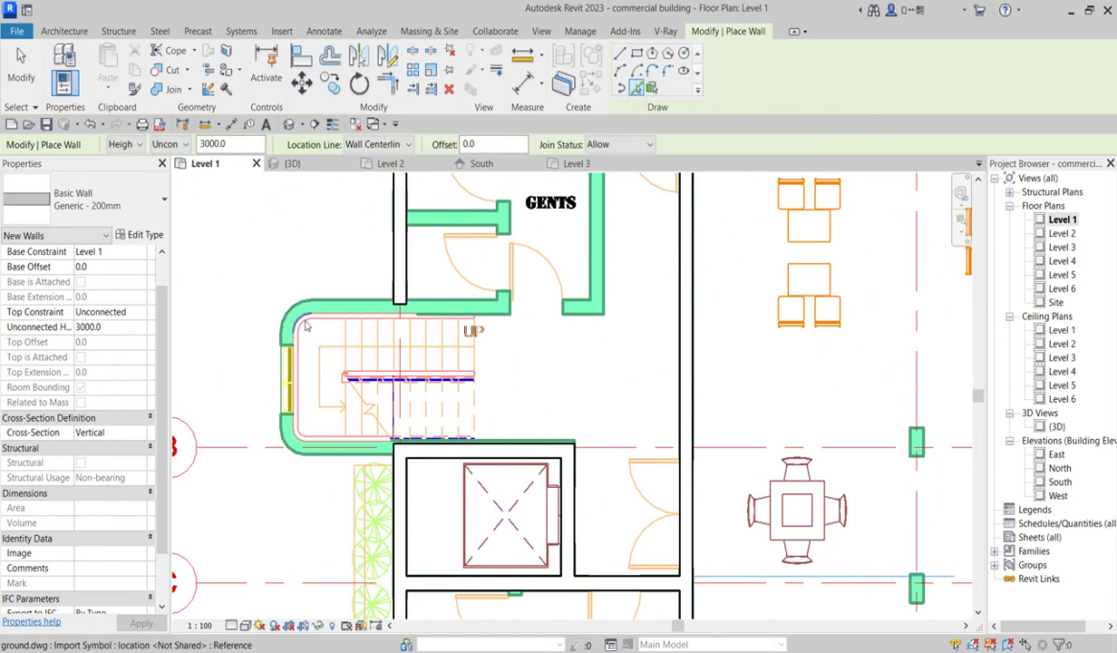
left_click(300, 328)
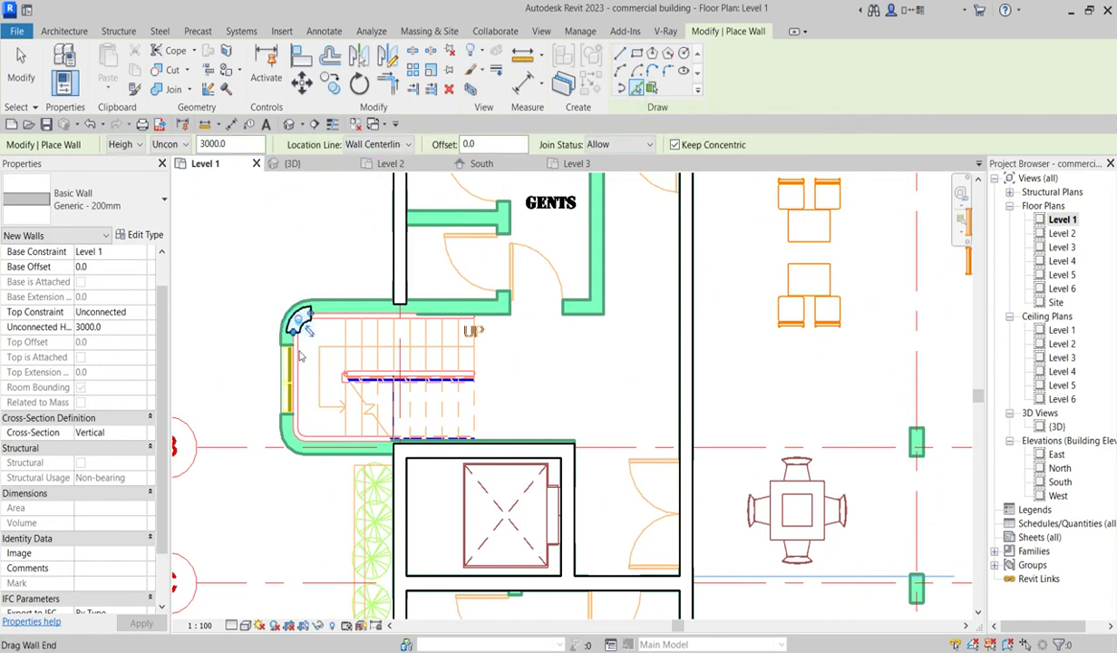
left_click(302, 441)
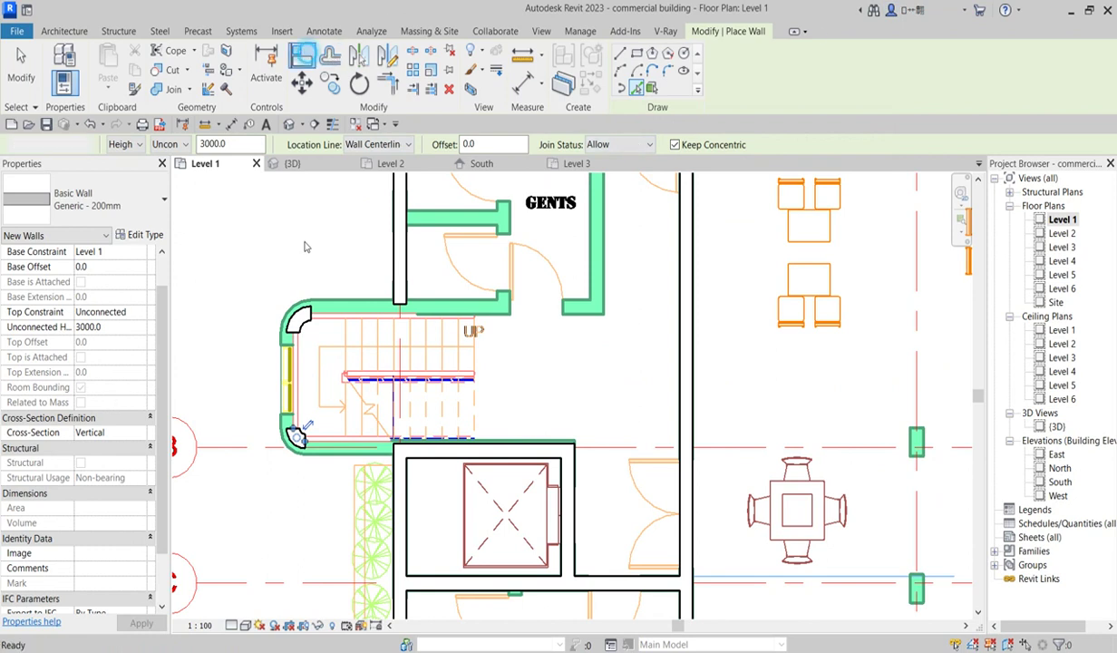
Step: Start the Align command, then cancel it from the right-click menu
left_click(303, 56)
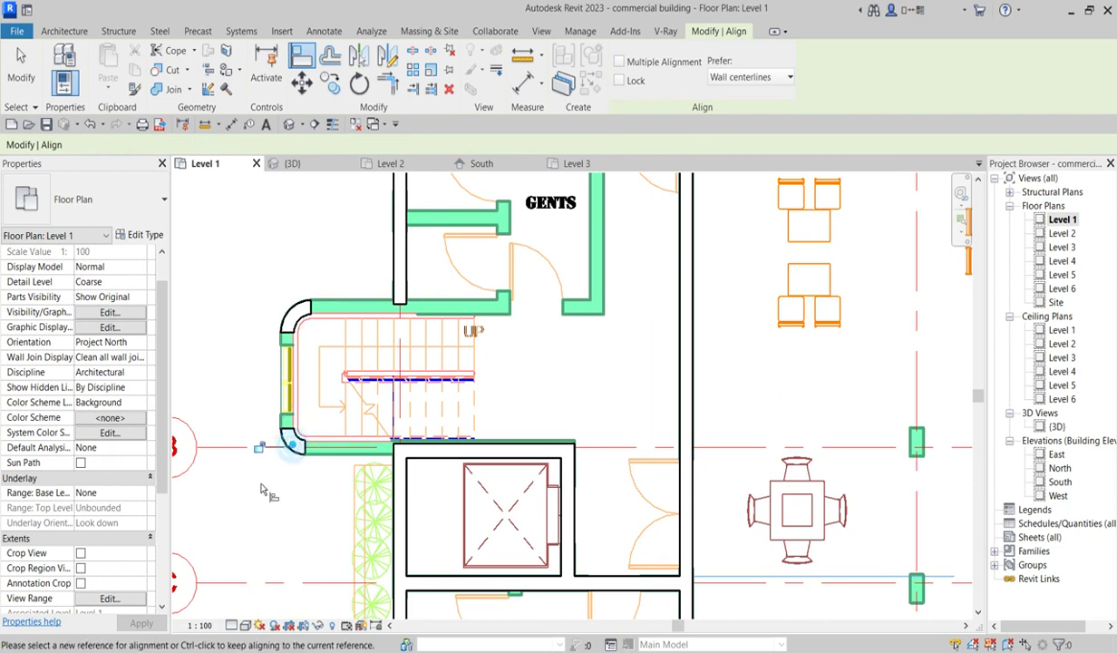
scroll(292, 446, "down", 3)
scroll(375, 329, "up", 2)
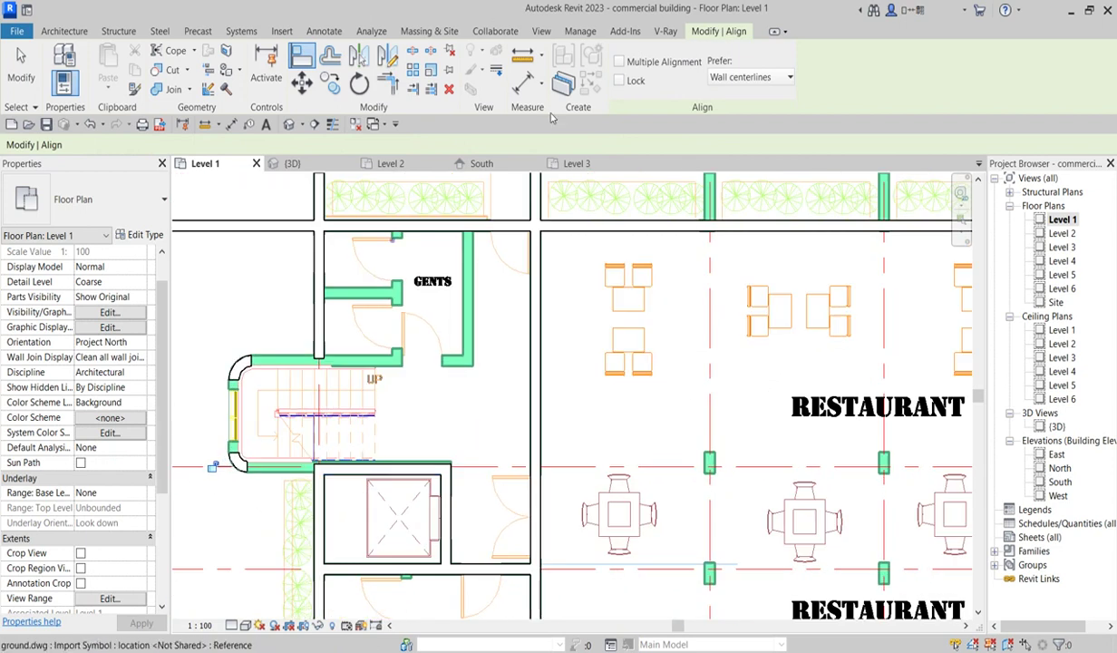
right_click(405, 400)
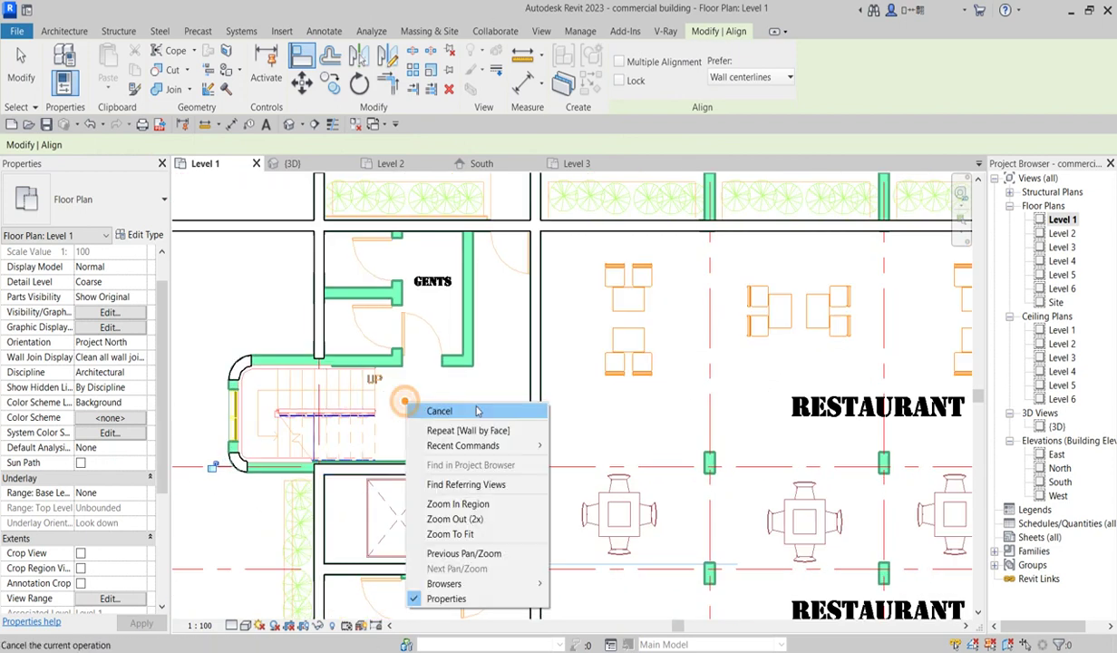
left_click(438, 411)
scroll(463, 413, "down", 3)
Step: Fully cancel Align and select the long vertical restaurant wall
right_click(514, 390)
left_click(564, 403)
left_click(494, 399)
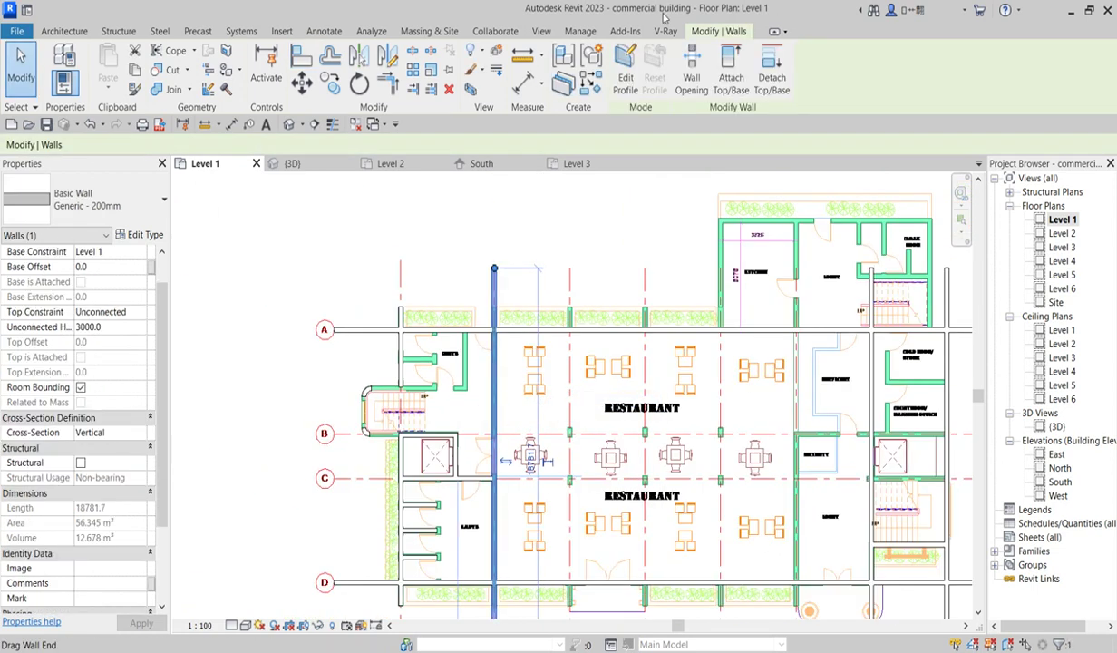
Step: Draw a similar 200 mm wall from grid A down the GENTS side, then end the command
left_click(563, 81)
scroll(473, 317, "up", 6)
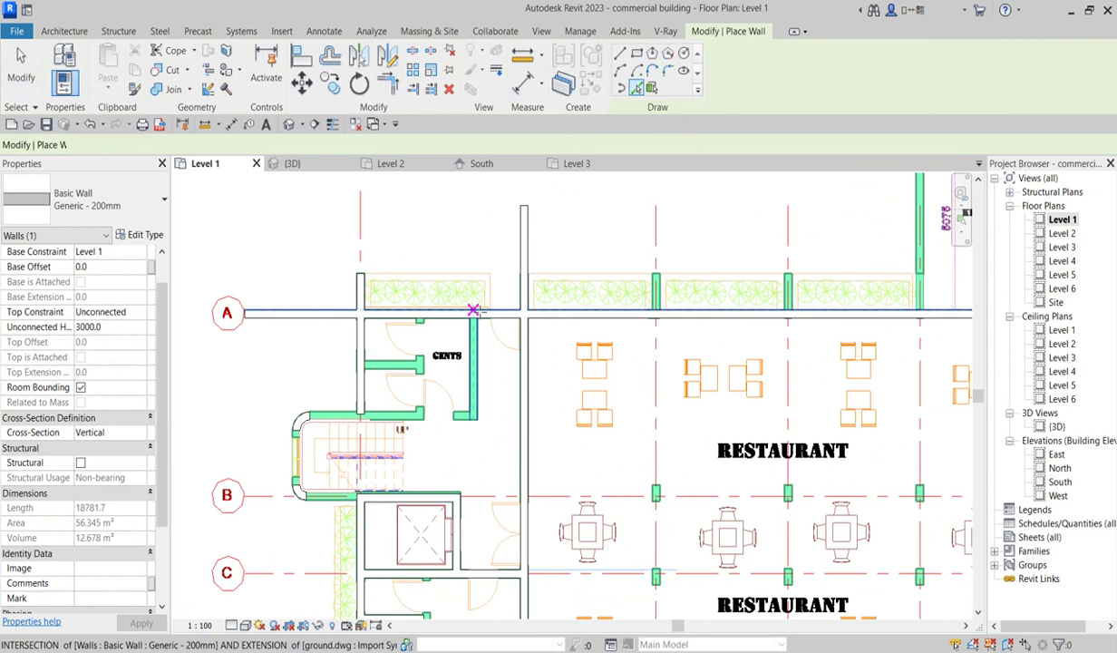
left_click(473, 316)
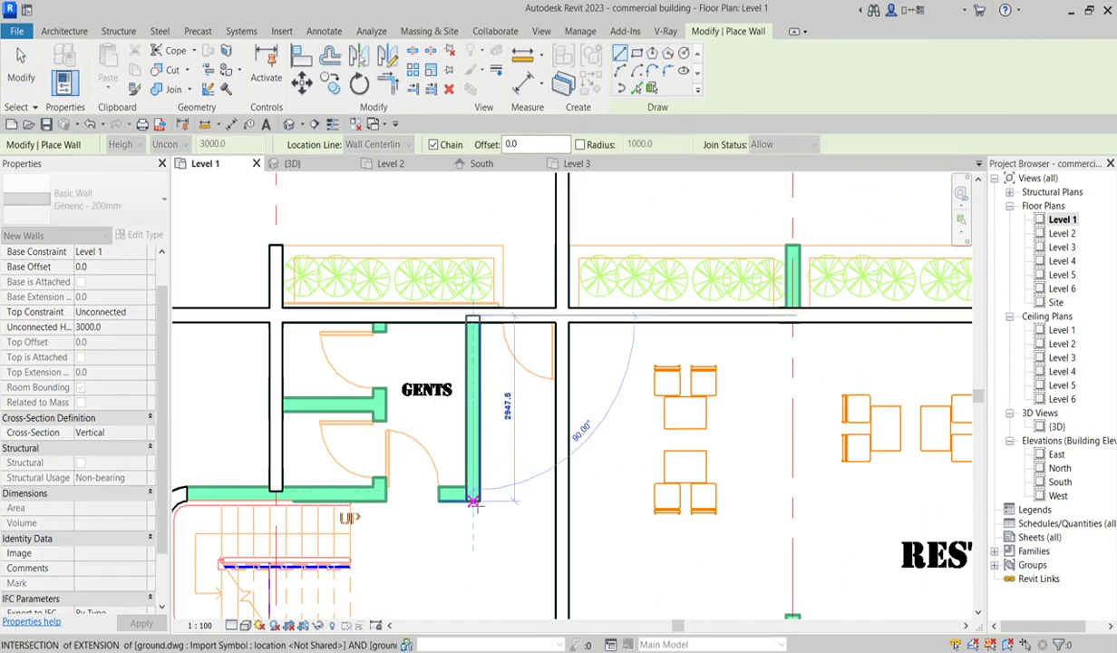
left_click(474, 491)
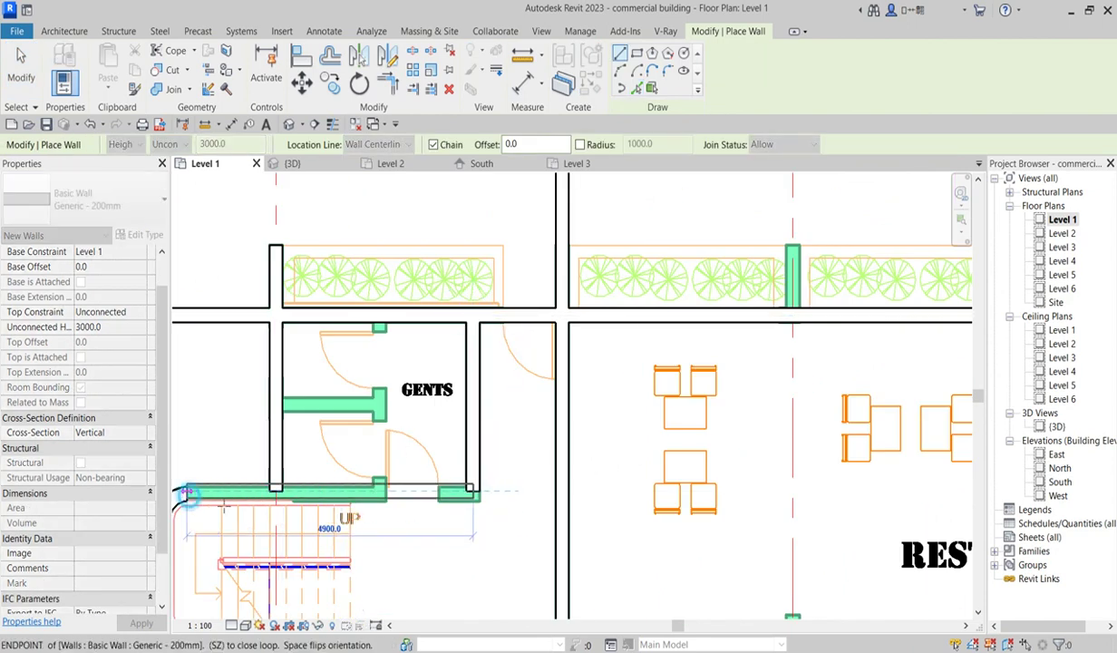
scroll(394, 486, "down", 3)
right_click(441, 283)
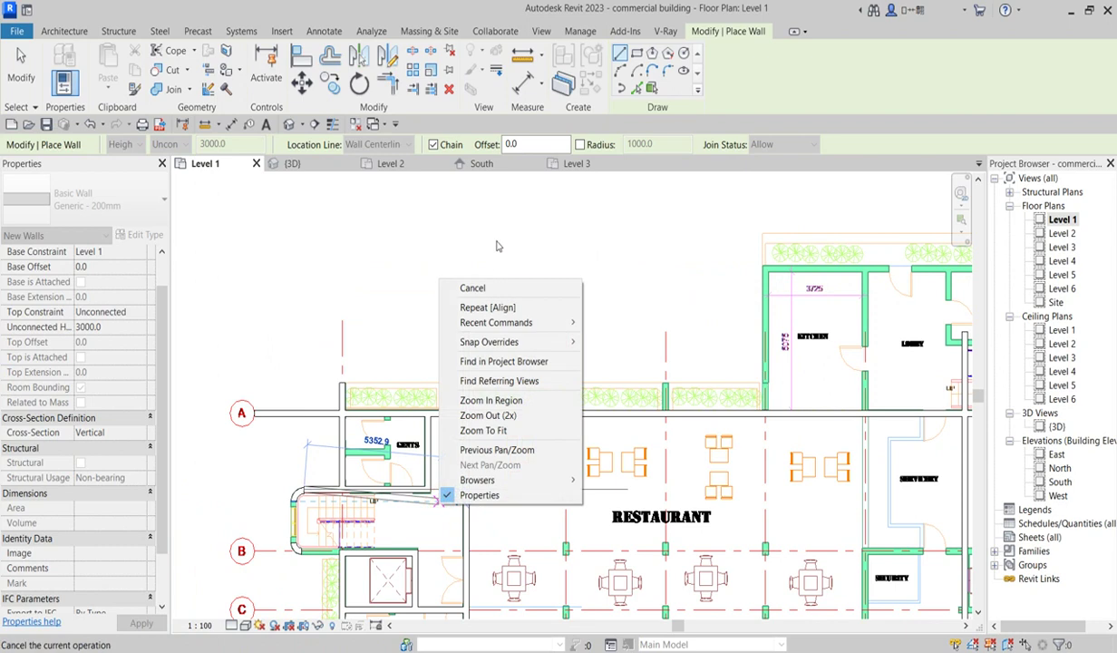
left_click(473, 288)
scroll(302, 542, "up", 2)
scroll(306, 549, "up", 1)
scroll(306, 550, "up", 1)
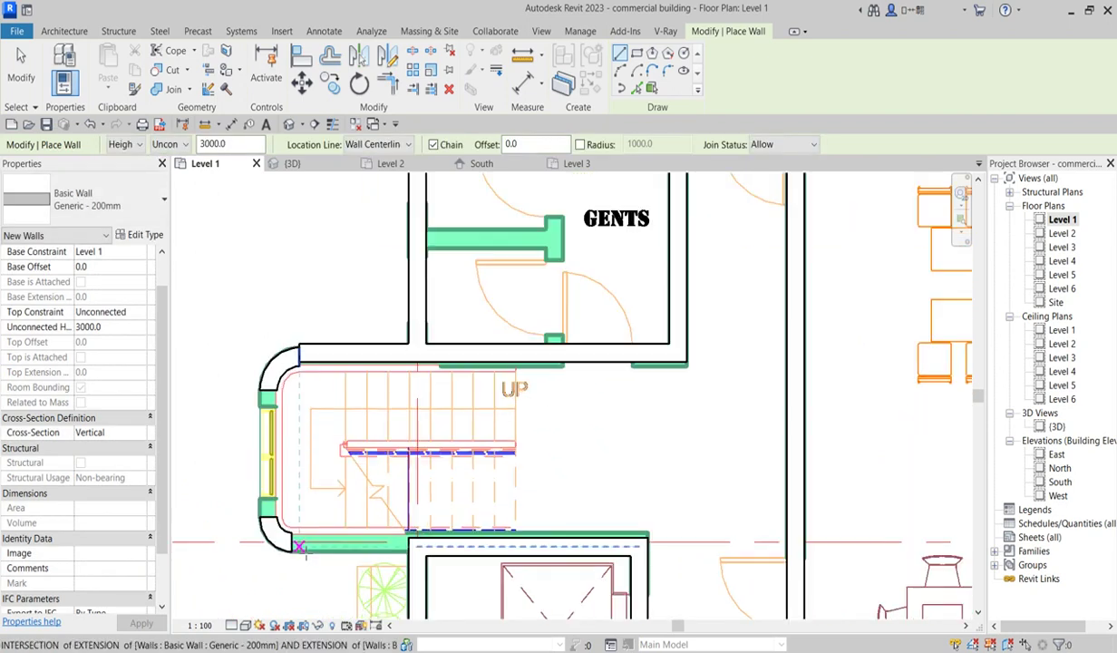
scroll(413, 542, "down", 3)
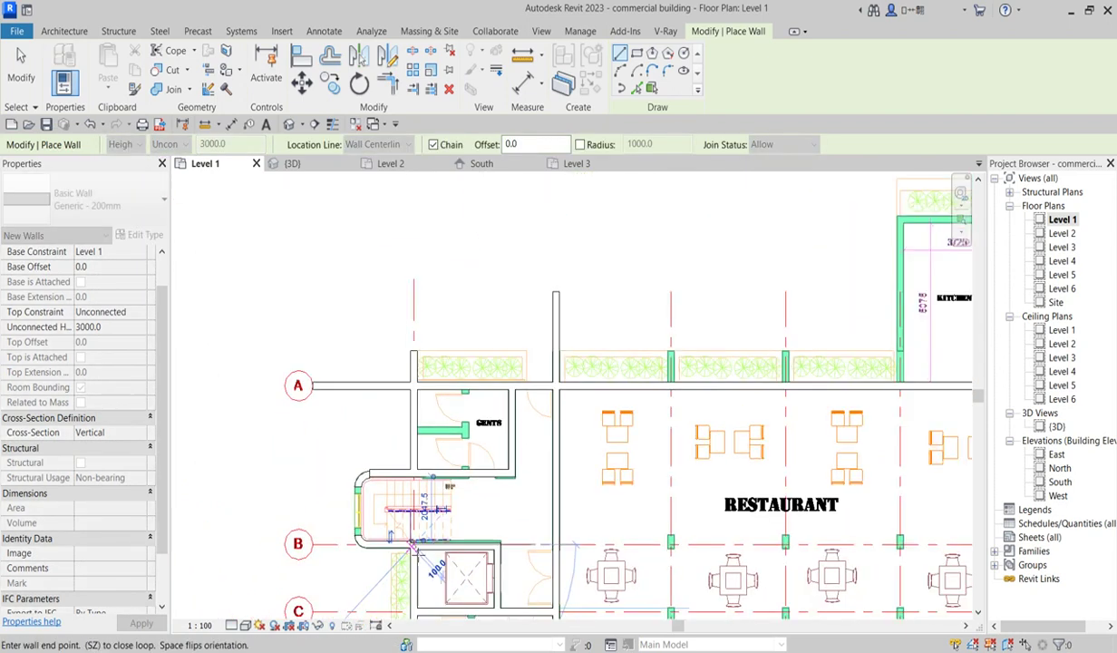
scroll(413, 542, "down", 3)
right_click(577, 279)
left_click(608, 285)
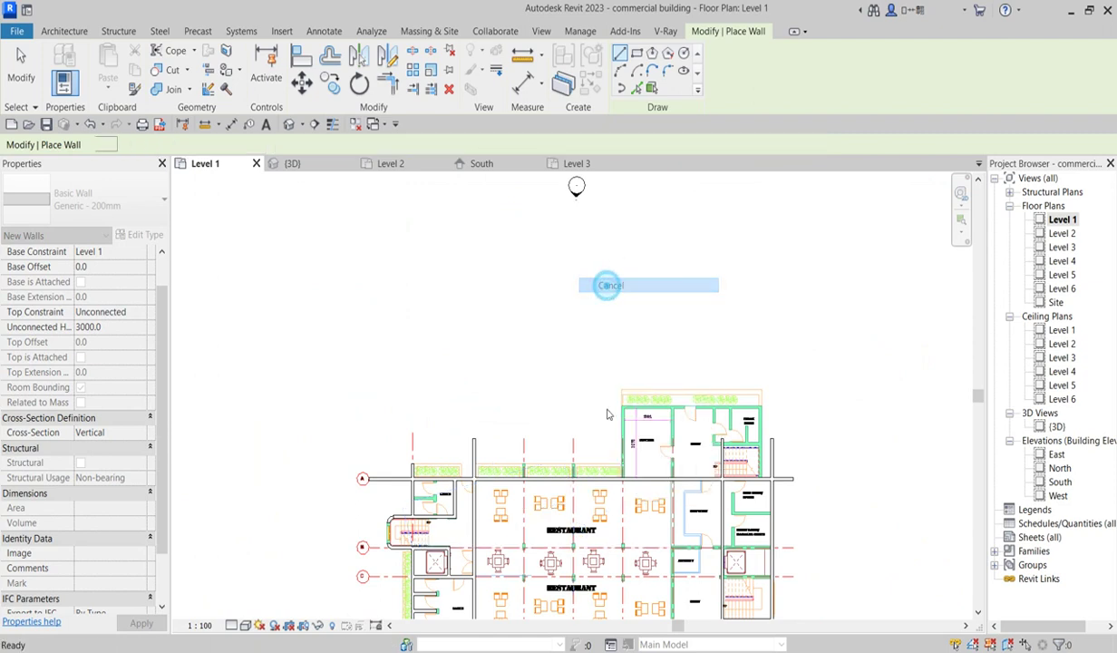
Step: Trace chained walls from the kitchen's outer corner around the cloak room to the lobby partition
scroll(622, 480, "up", 5)
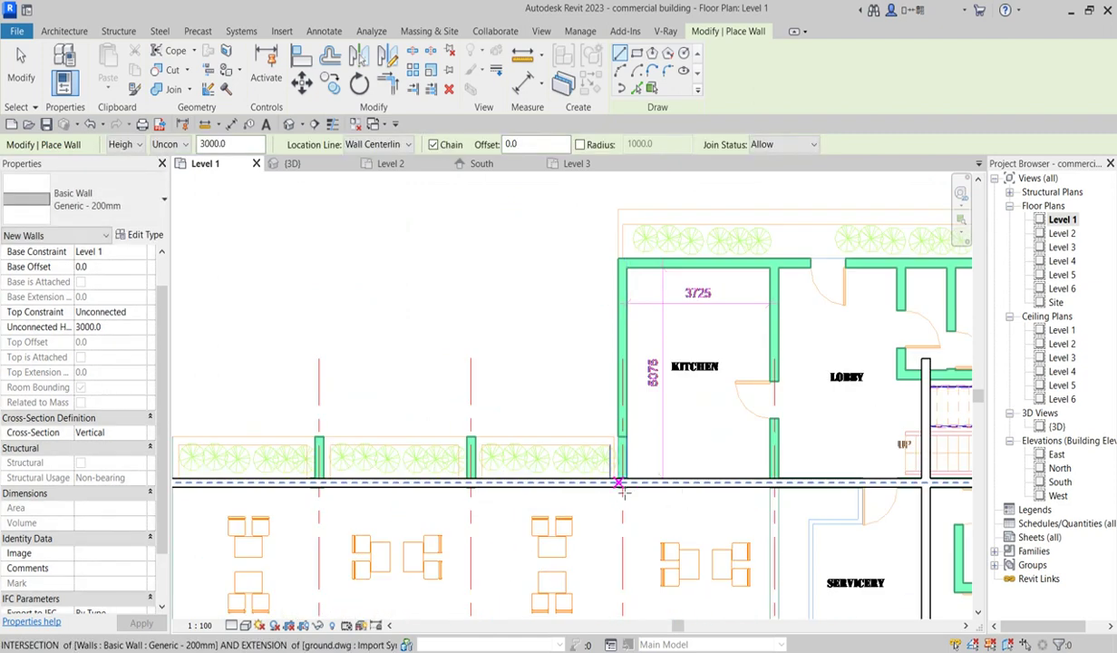
scroll(622, 489, "up", 2)
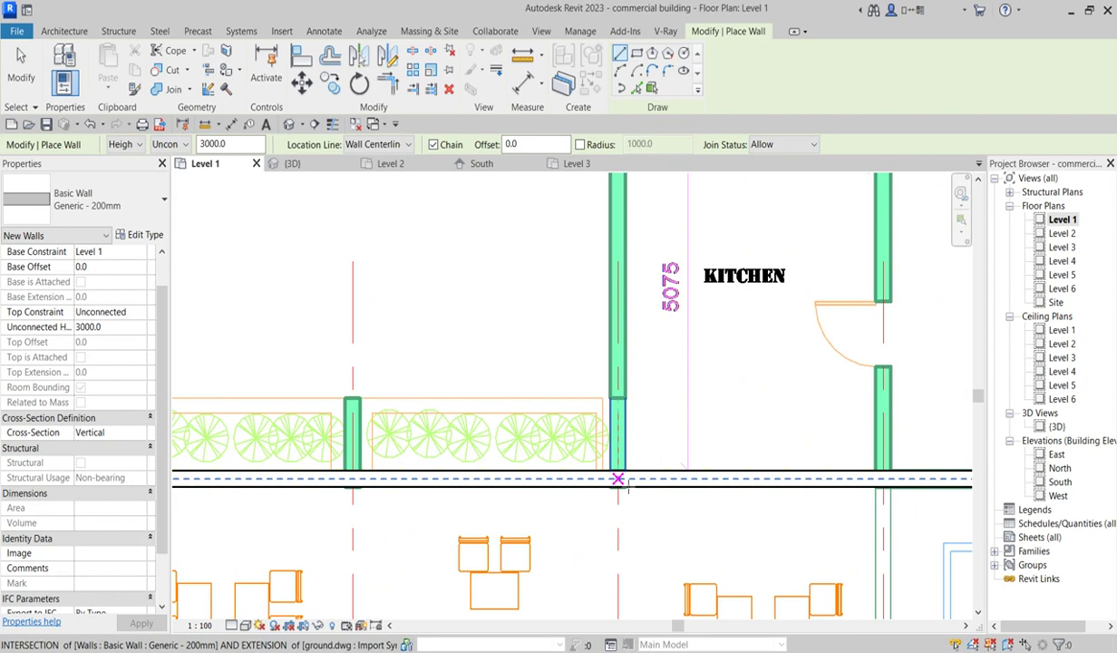
left_click(618, 479)
scroll(615, 555, "down", 2)
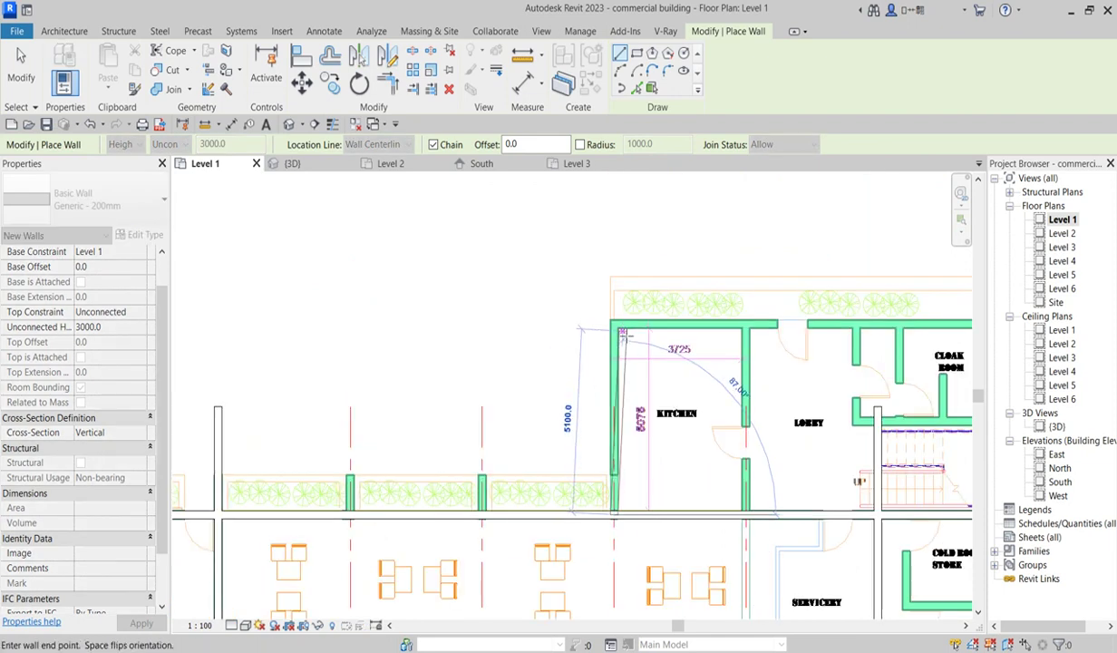
scroll(576, 347, "down", 3)
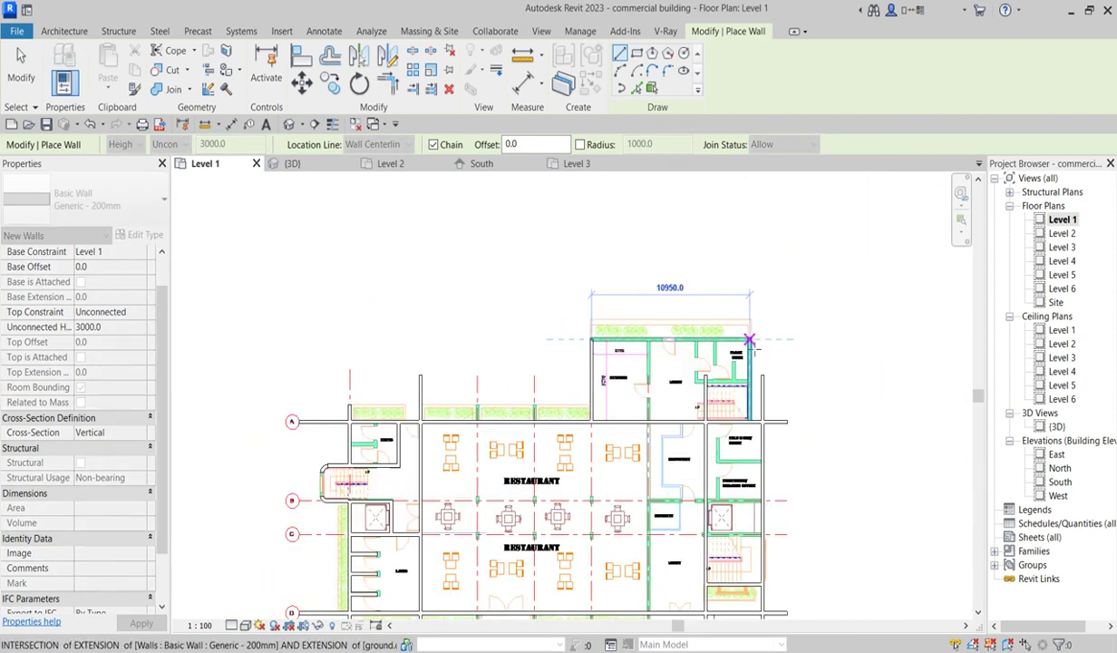
scroll(751, 343, "up", 5)
left_click(750, 340)
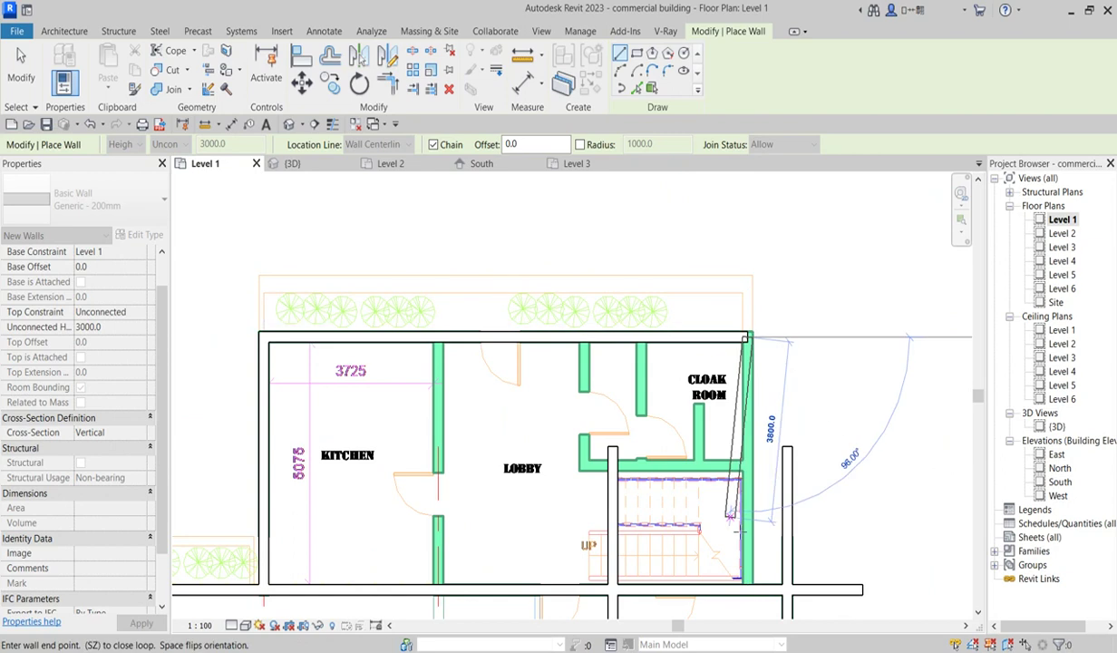
scroll(743, 581, "down", 2)
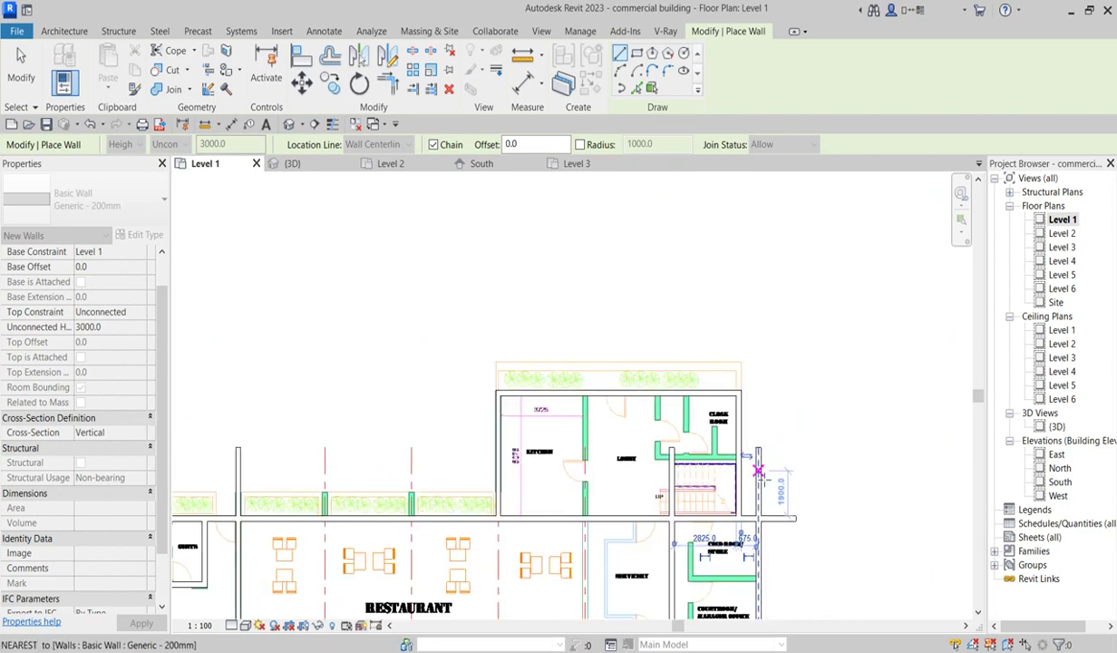
scroll(759, 453, "up", 4)
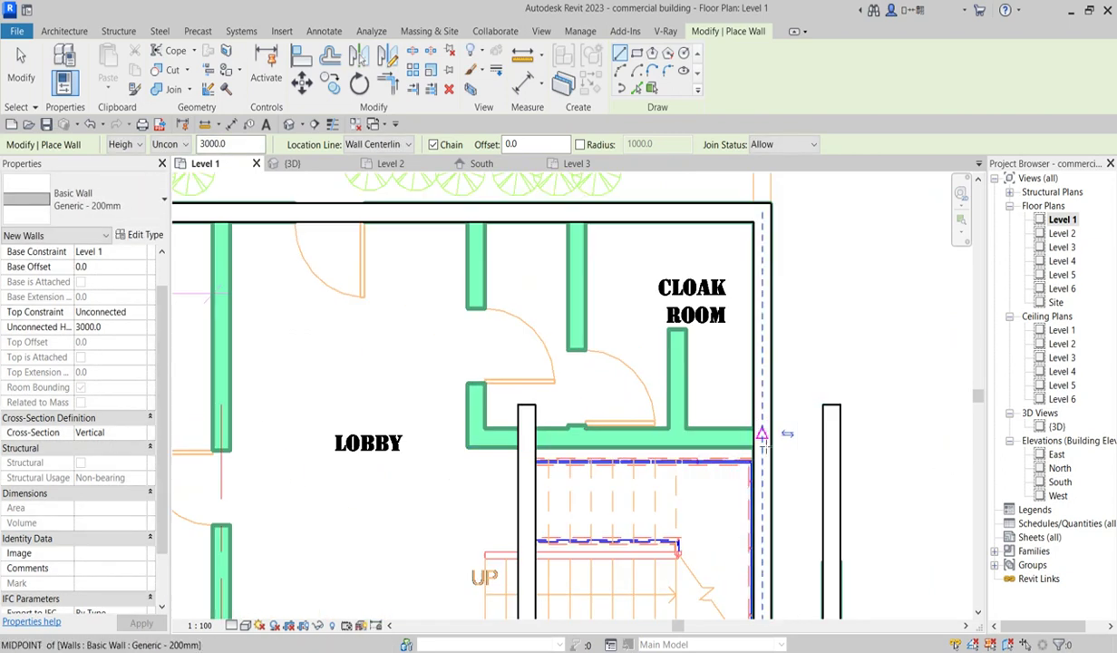
left_click(762, 434)
left_click(526, 436)
key("Escape")
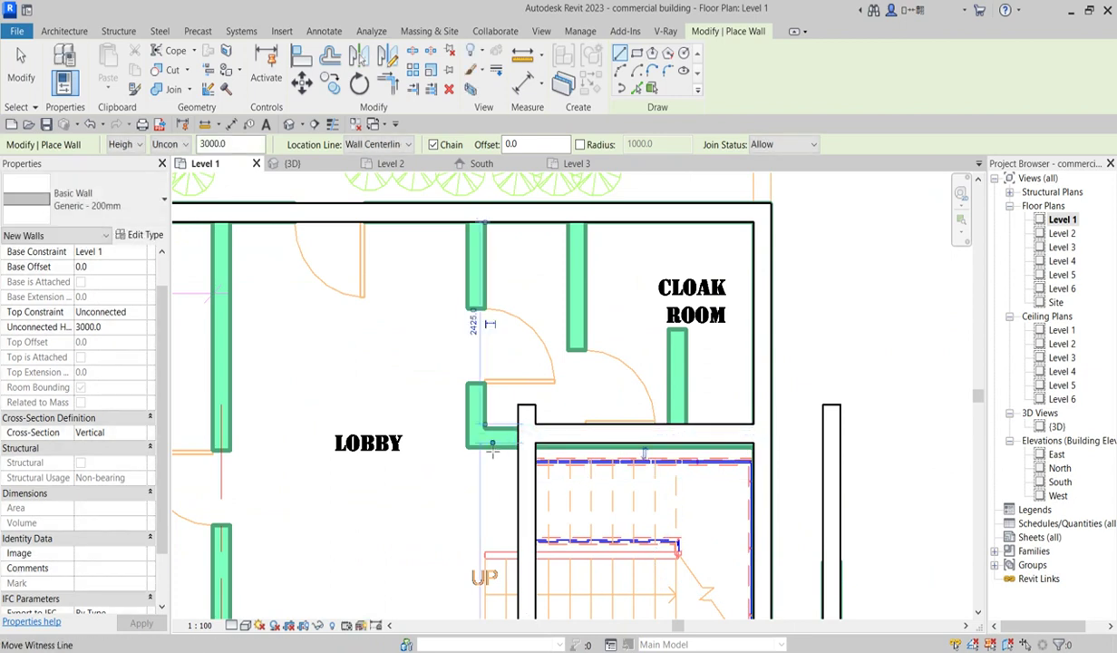
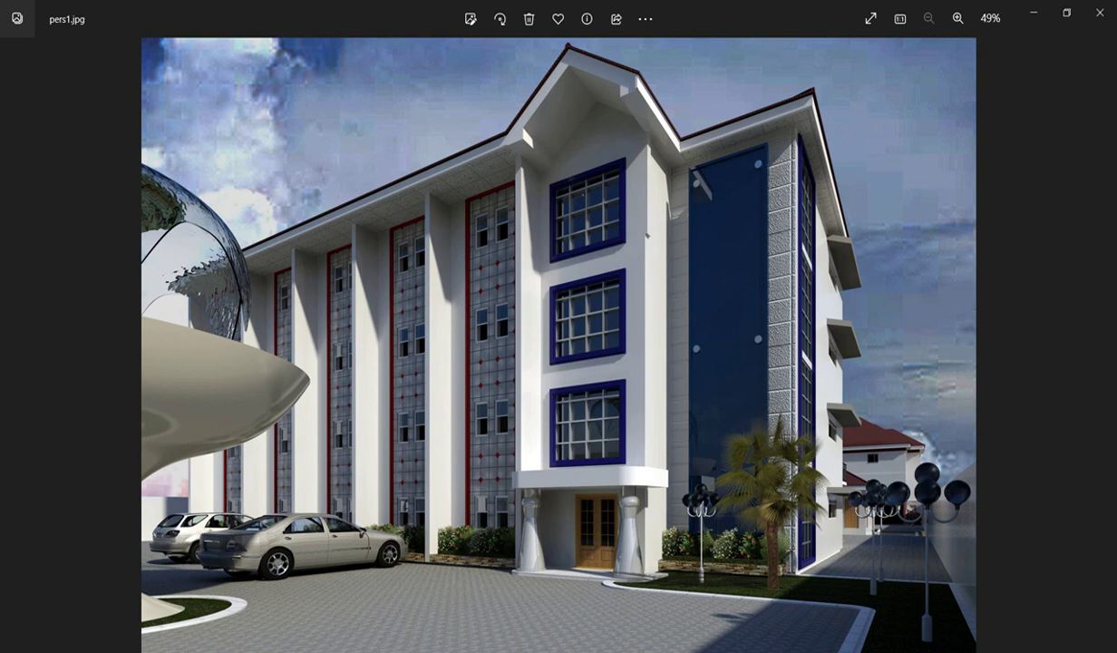
Step: Leave the pers1.jpg render in Photos and return to the Revit Level 1 plan
left_click(748, 603)
scroll(684, 367, "down", 2)
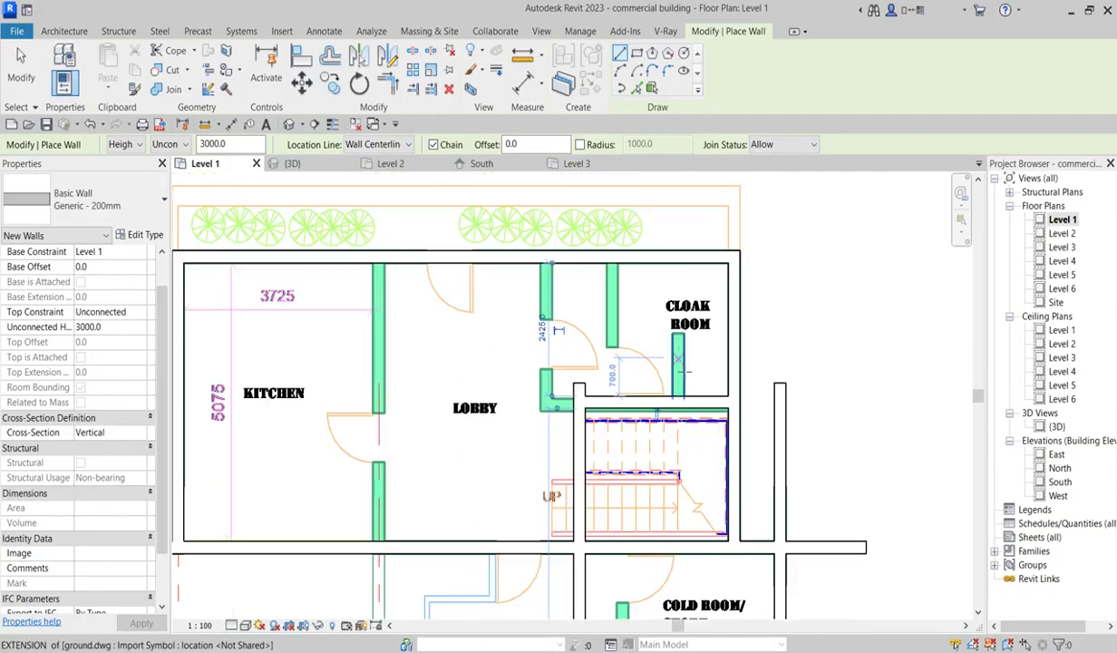
Step: Draw a 200mm wall from the lobby partition's end up to the top outer wall
scroll(585, 371, "up", 2)
left_click(574, 420)
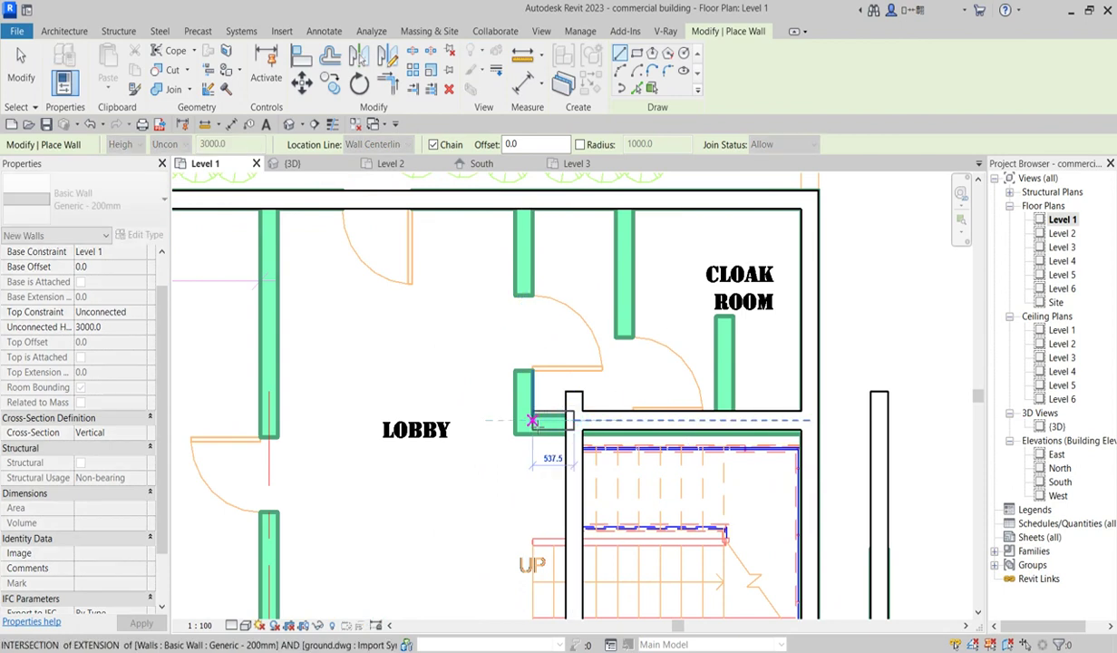
scroll(532, 422, "up", 3)
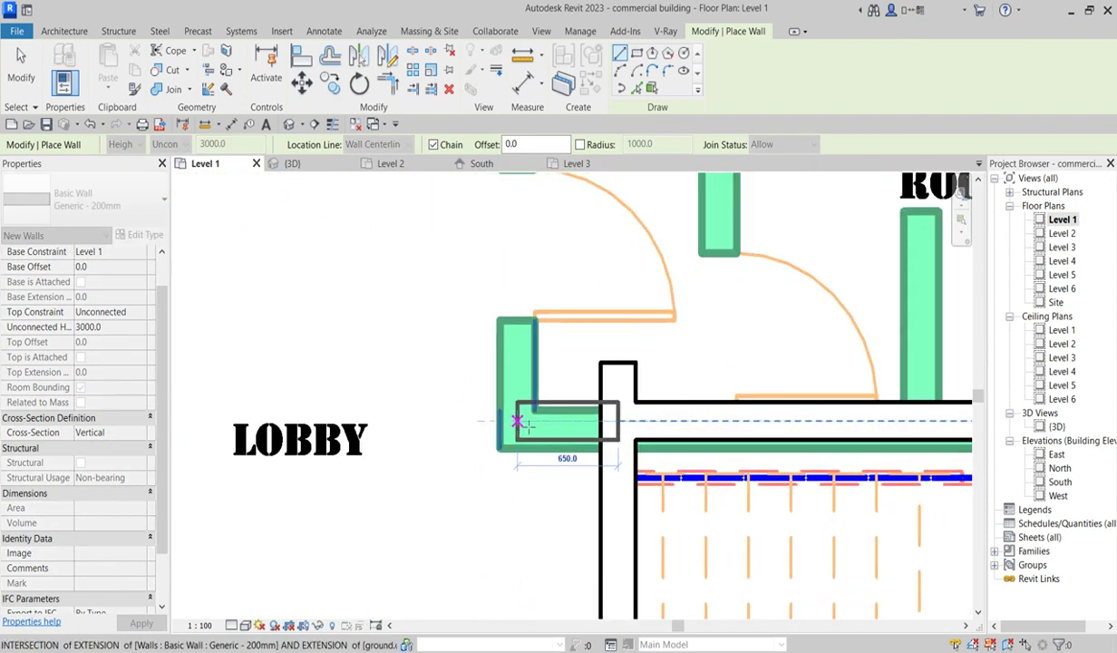
scroll(518, 422, "down", 4)
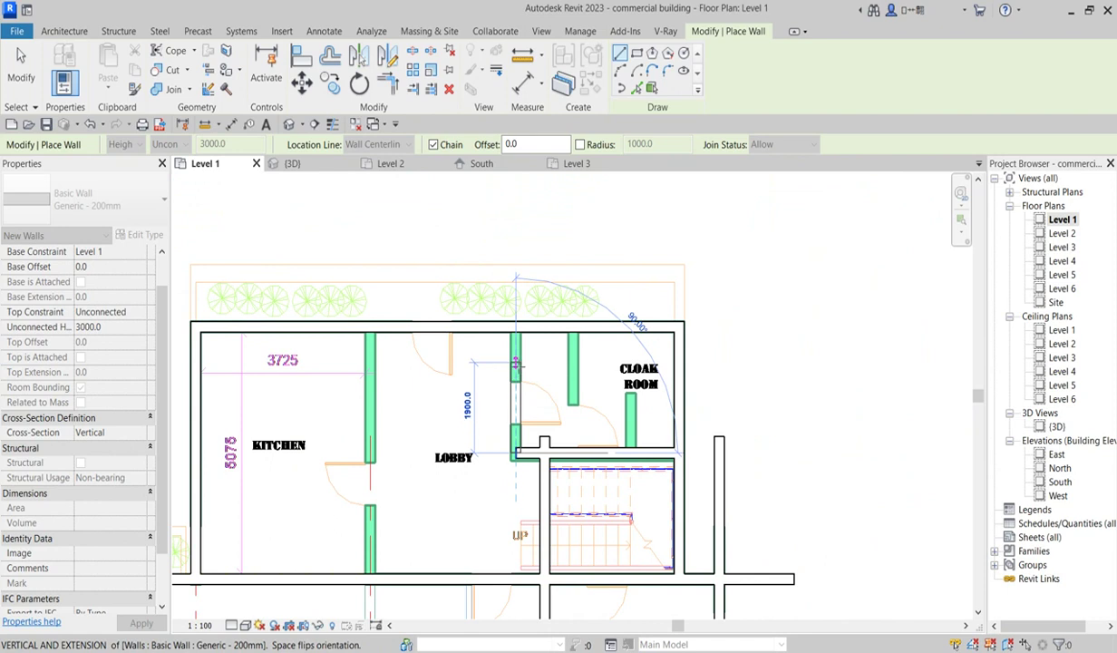
left_click(516, 328)
key("Escape")
Step: Draw the roughly 5300-long wall from the top wall intersection down to the lobby, between kitchen and lobby
scroll(508, 363, "down", 3)
scroll(462, 347, "up", 4)
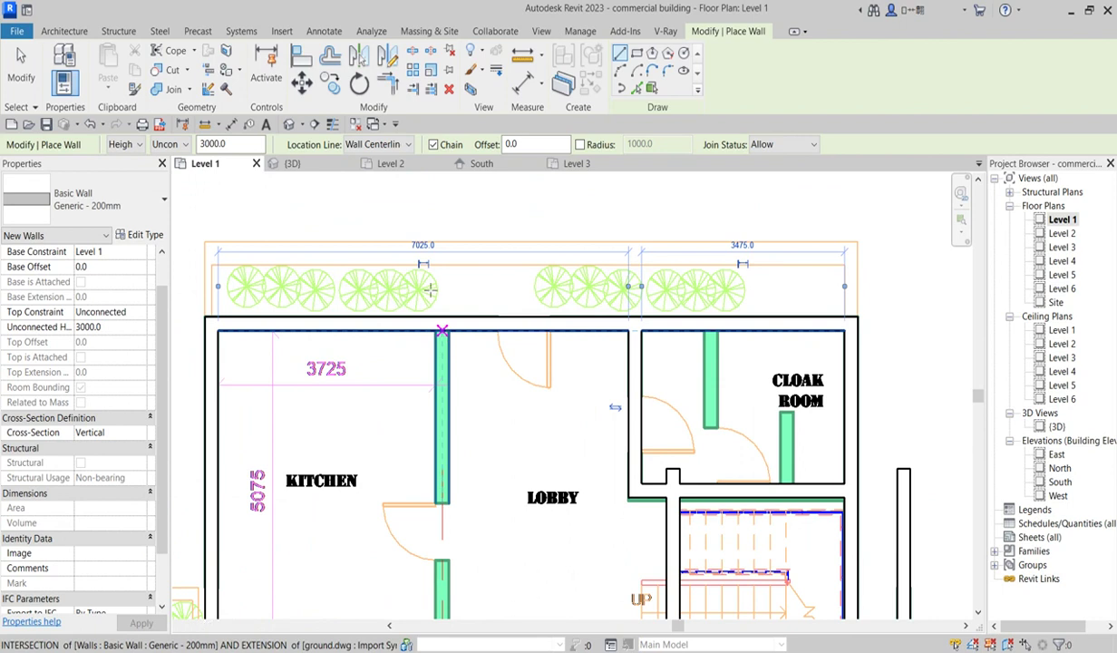
scroll(441, 323, "up", 2)
left_click(442, 323)
scroll(463, 370, "down", 3)
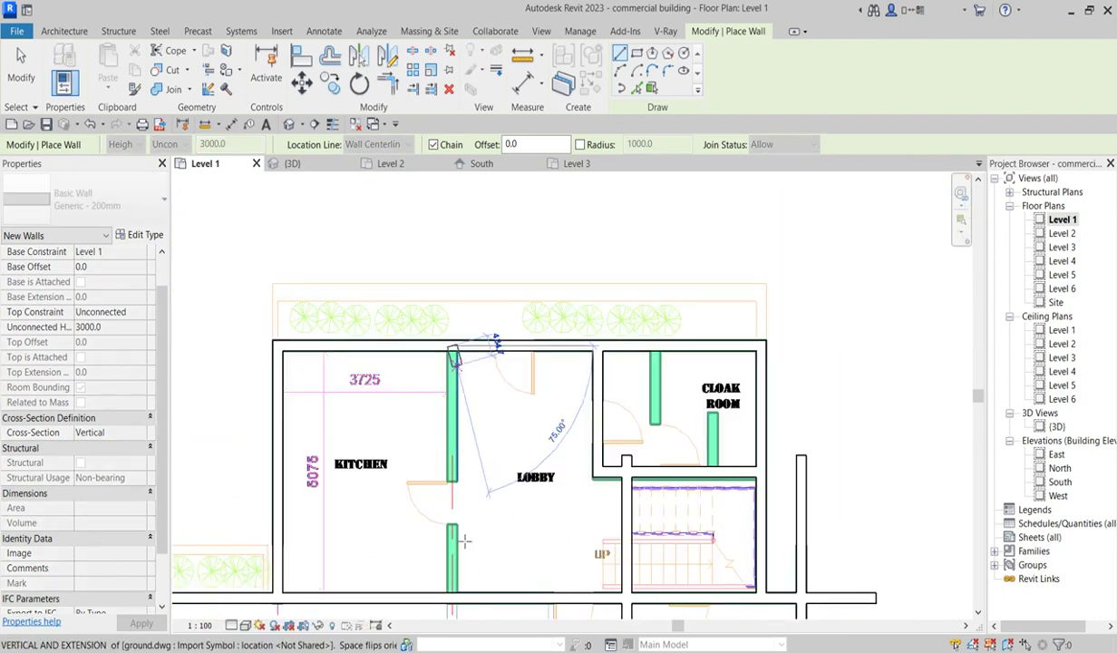
scroll(464, 534, "down", 3)
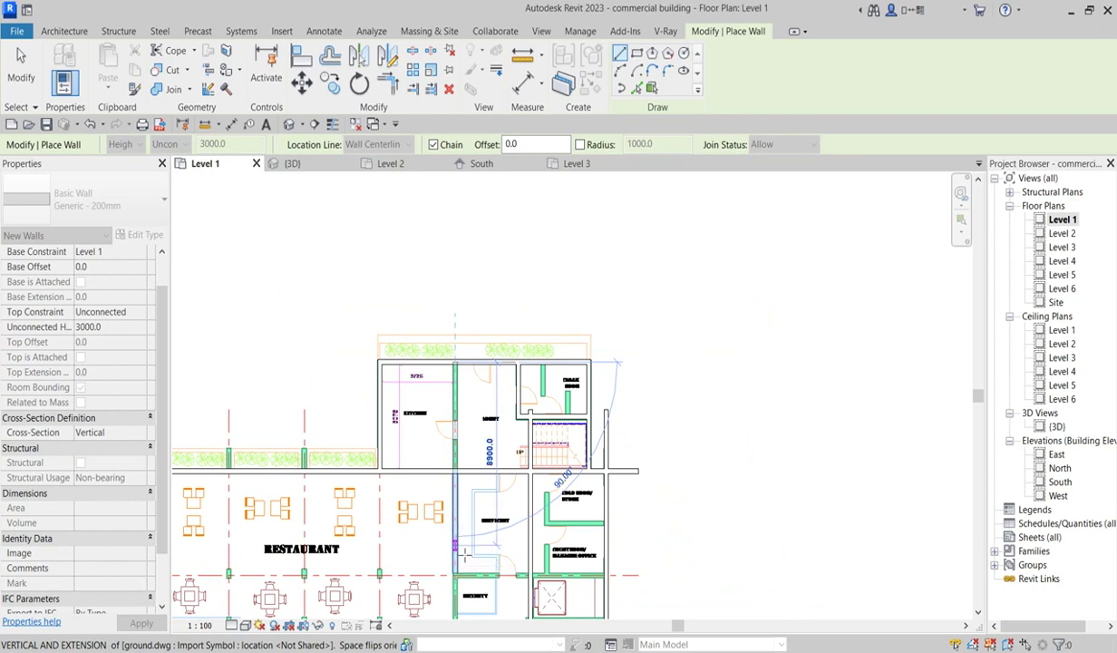
scroll(464, 555, "up", 3)
scroll(471, 490, "down", 3)
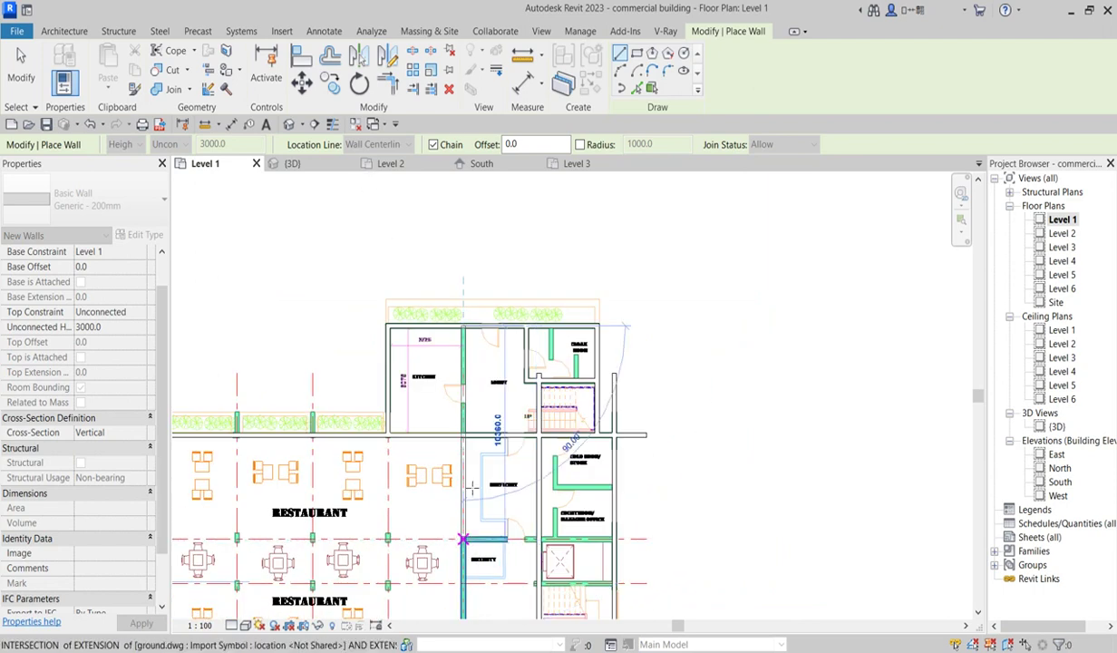
scroll(472, 490, "up", 3)
scroll(495, 440, "down", 4)
scroll(487, 432, "up", 5)
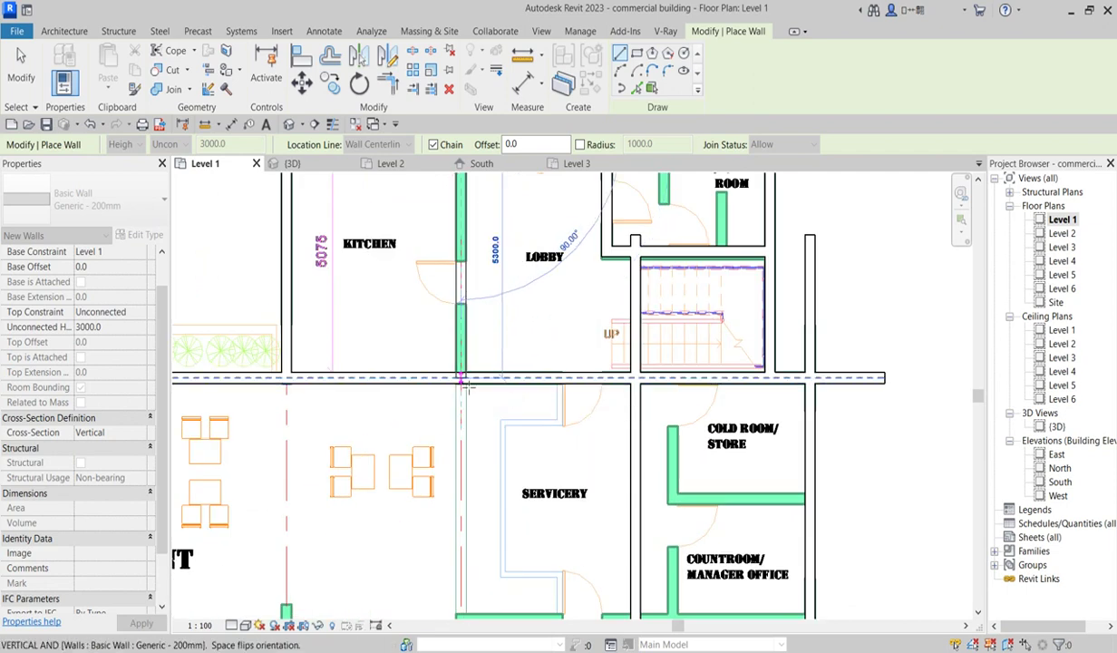
left_click(463, 381)
key("Escape")
scroll(546, 530, "down", 6)
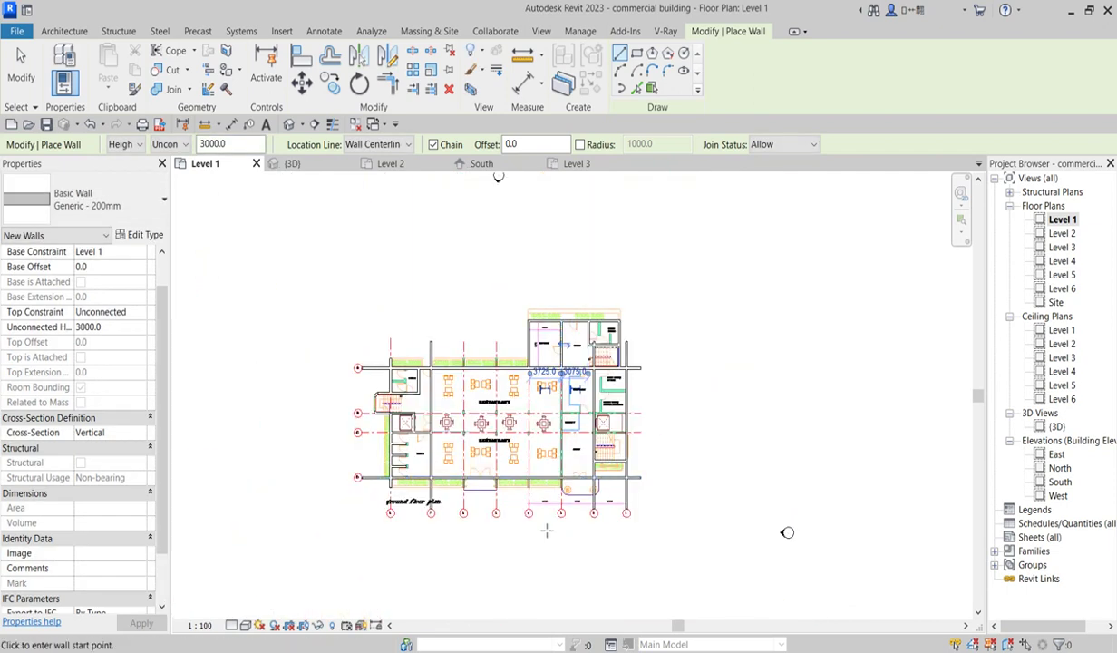
Step: Trace the Security room walls: one down to the bottom outer wall, one along its top
scroll(531, 495, "up", 4)
scroll(585, 313, "up", 2)
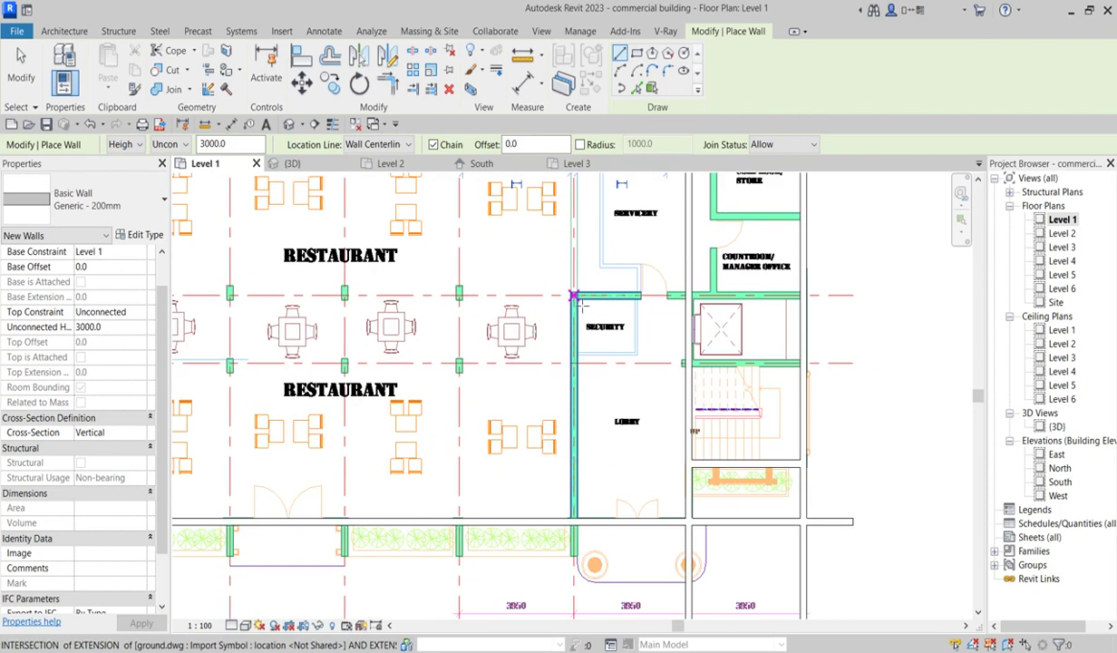
left_click(573, 295)
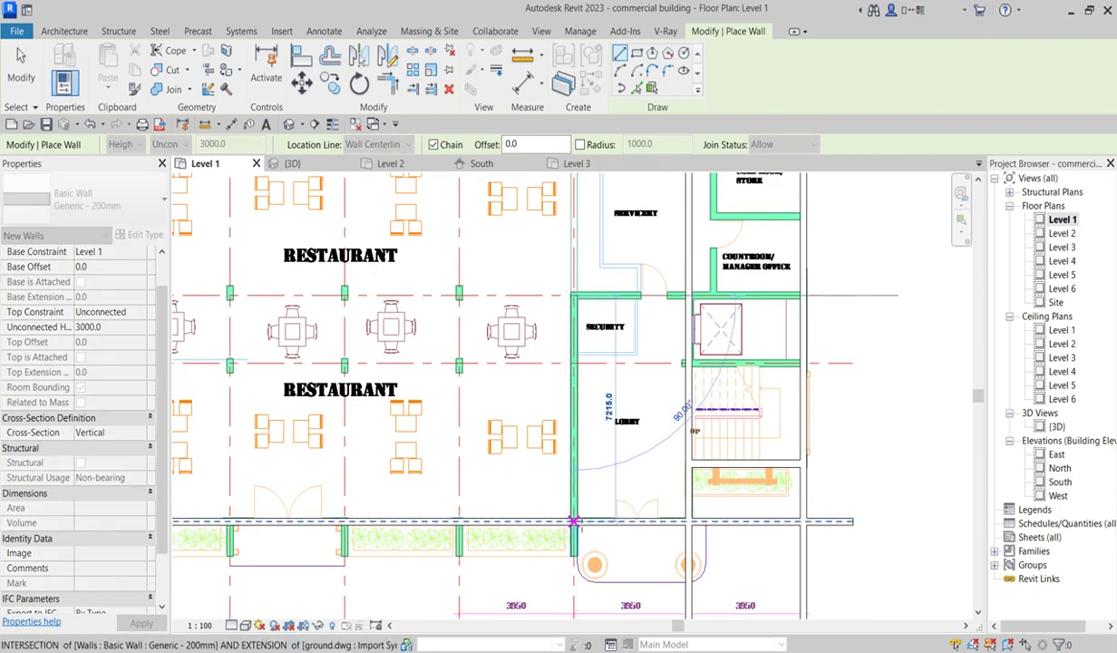
left_click(574, 520)
key("Escape")
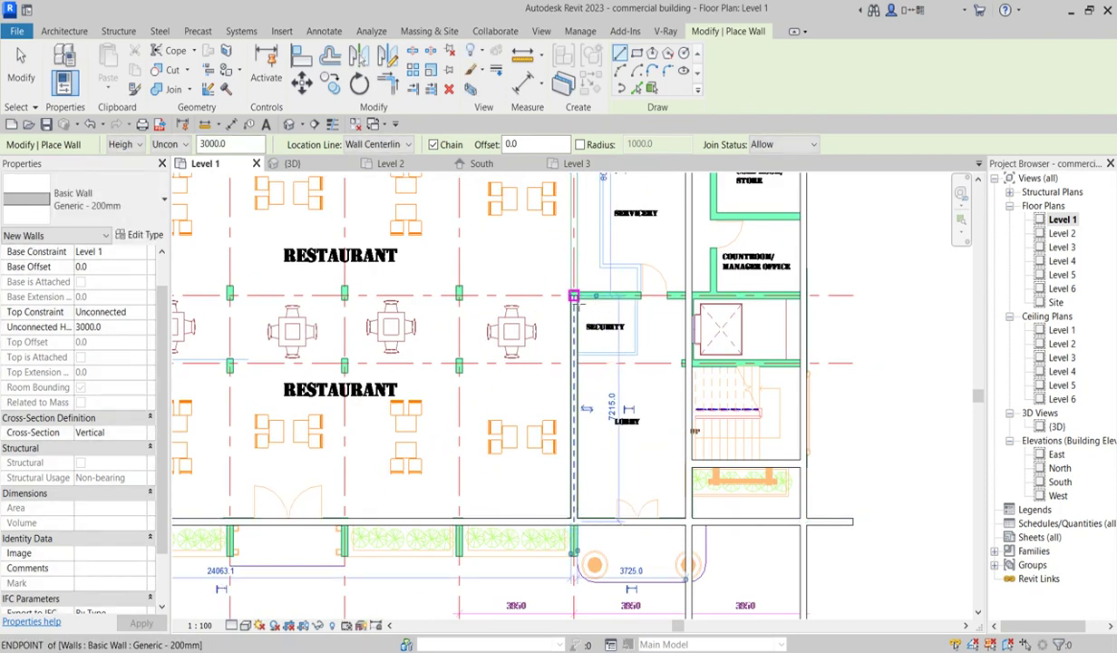
left_click(573, 295)
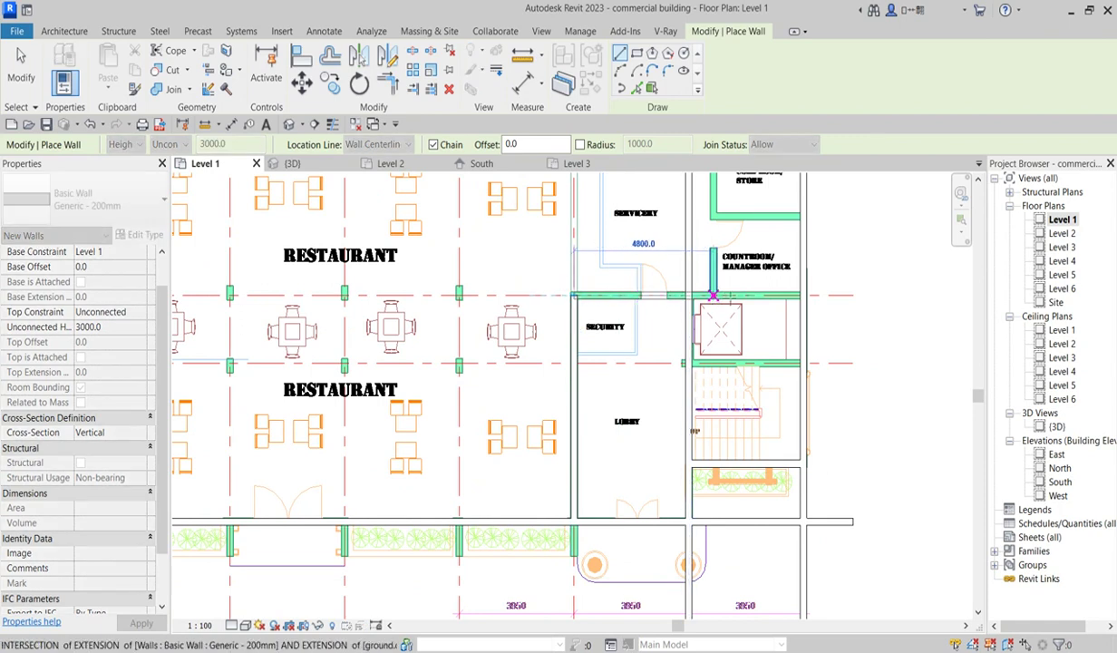
left_click(793, 296)
key("Escape")
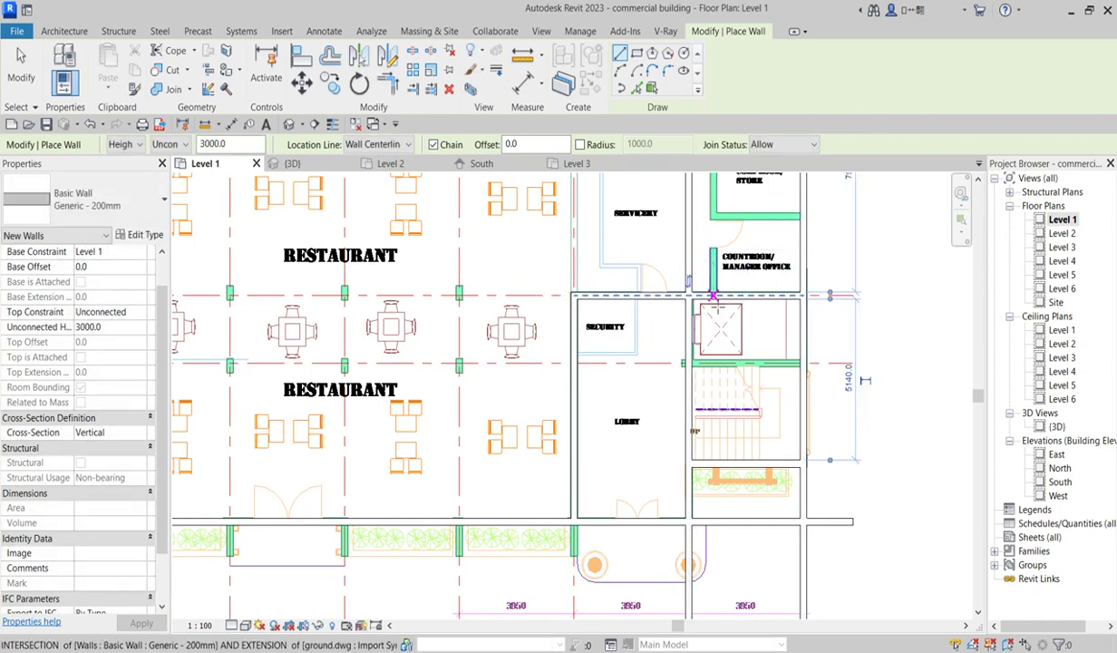
Step: Place a wall above the manager office, discarding an unfinished vertical wall
left_click(714, 295)
scroll(710, 313, "down", 3)
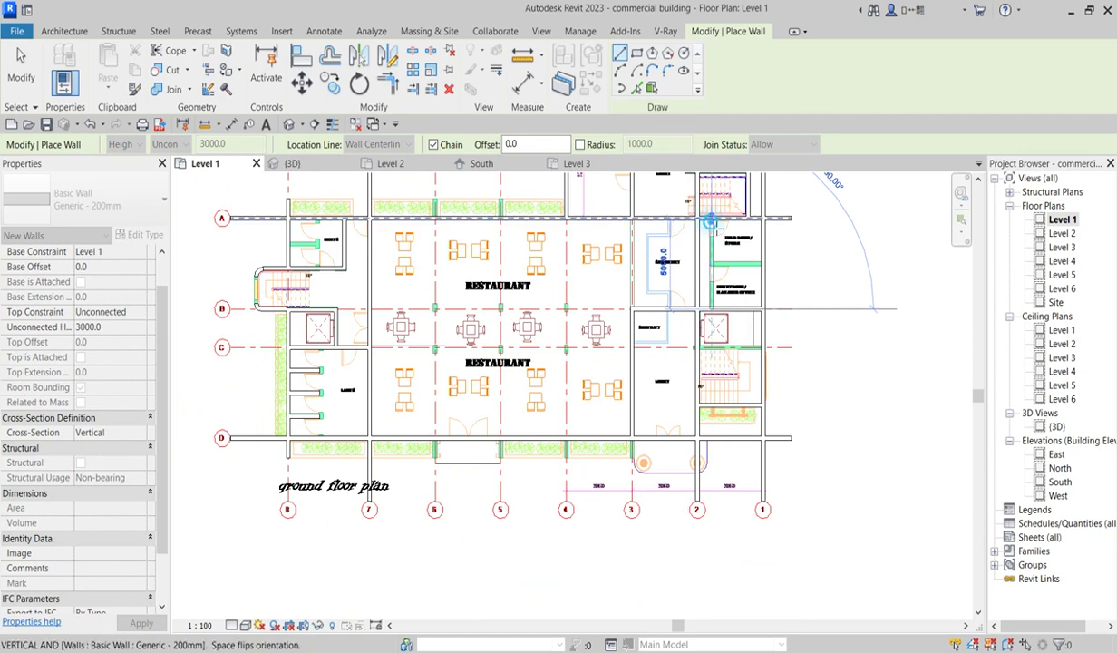
key("Escape")
scroll(715, 233, "up", 5)
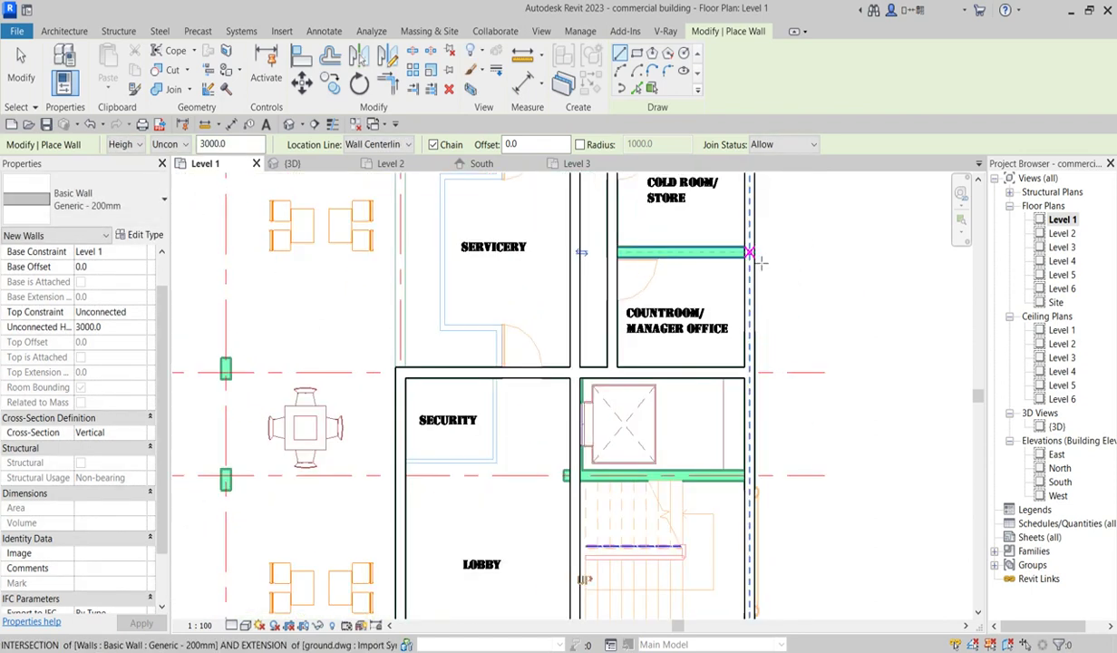
left_click(749, 252)
key("Escape")
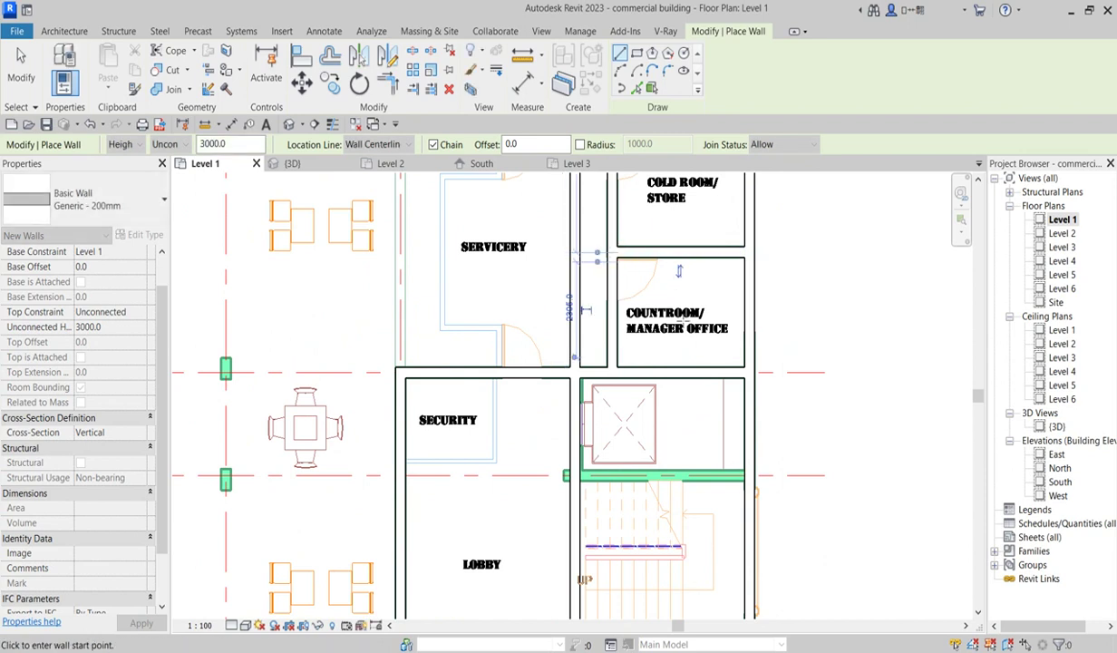
scroll(456, 454, "down", 5)
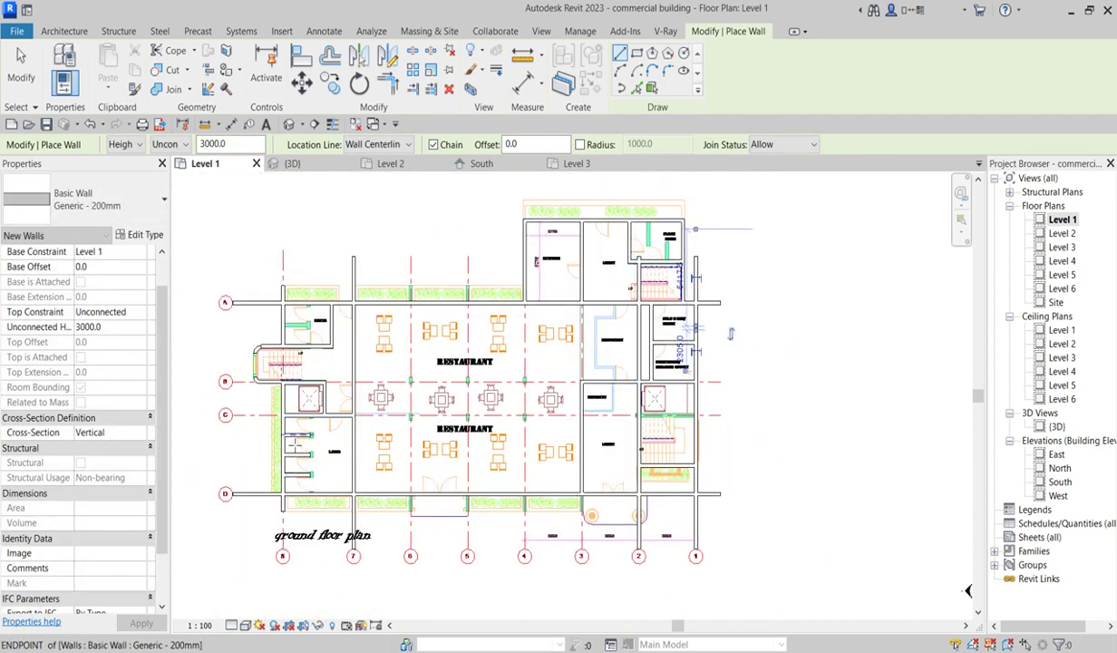
scroll(332, 415, "up", 6)
Step: Try a wall on the LADYS room's top partition, then start aligning walls to the drawing lines
left_click(331, 386)
scroll(331, 392, "down", 3)
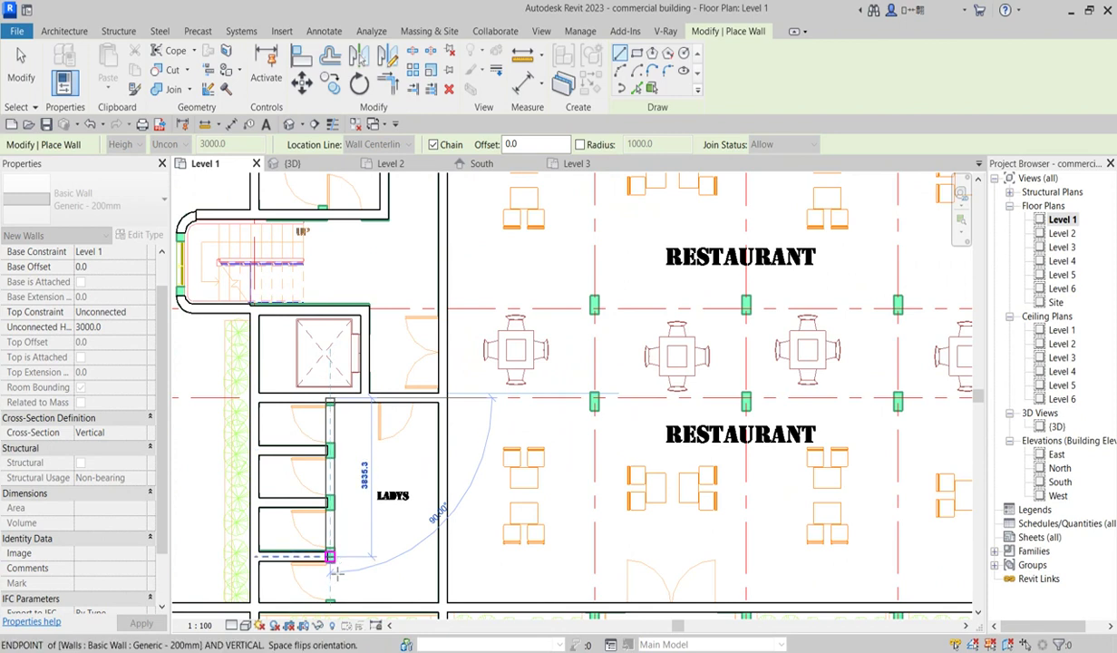
key("Escape")
scroll(331, 544, "down", 3)
scroll(305, 419, "up", 5)
scroll(304, 420, "up", 2)
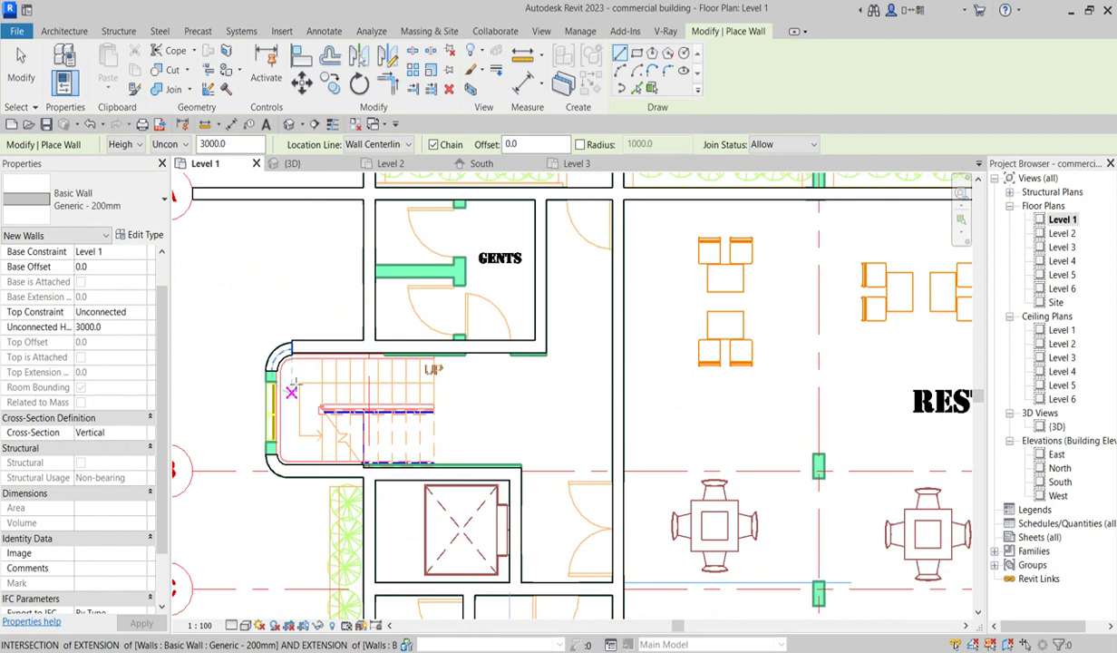
scroll(292, 385, "up", 1)
left_click(304, 57)
scroll(290, 339, "up", 3)
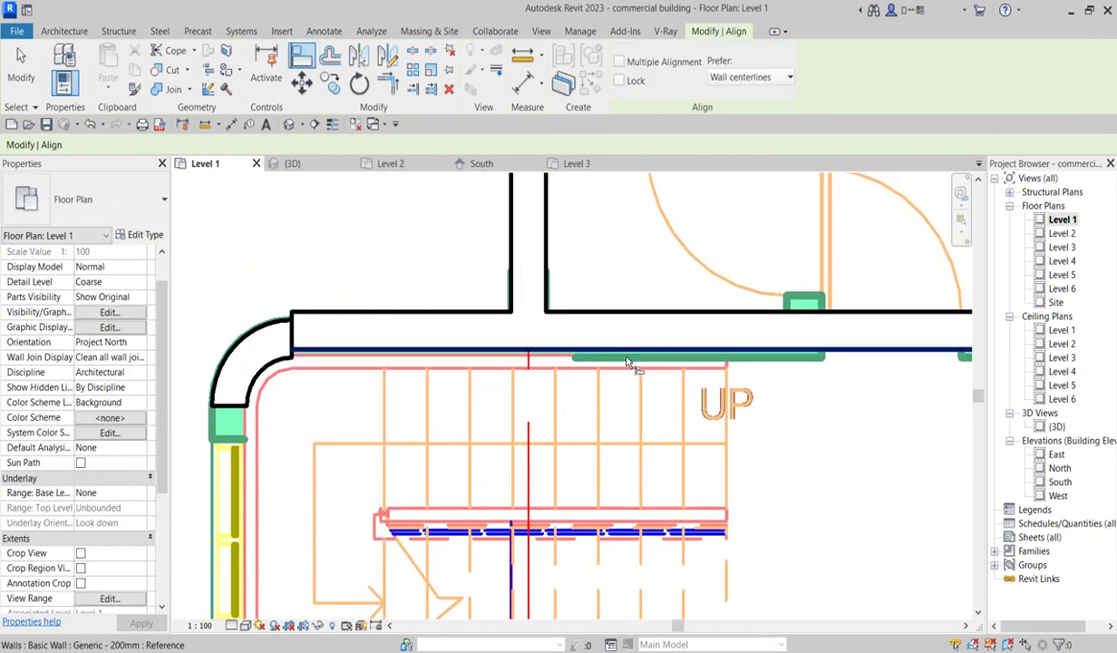
Step: Align the curved west staircase wall to the imported plan's wall line, then exit Align
left_click(545, 360)
scroll(469, 368, "down", 3)
scroll(388, 369, "up", 2)
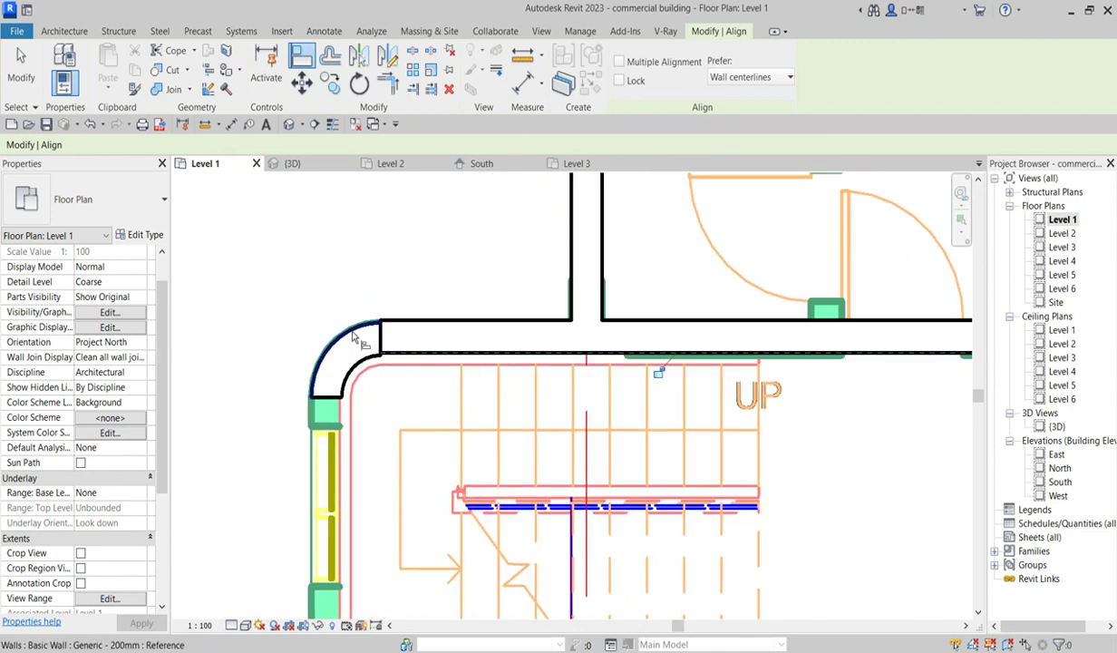
scroll(356, 338, "up", 2)
scroll(408, 362, "down", 2)
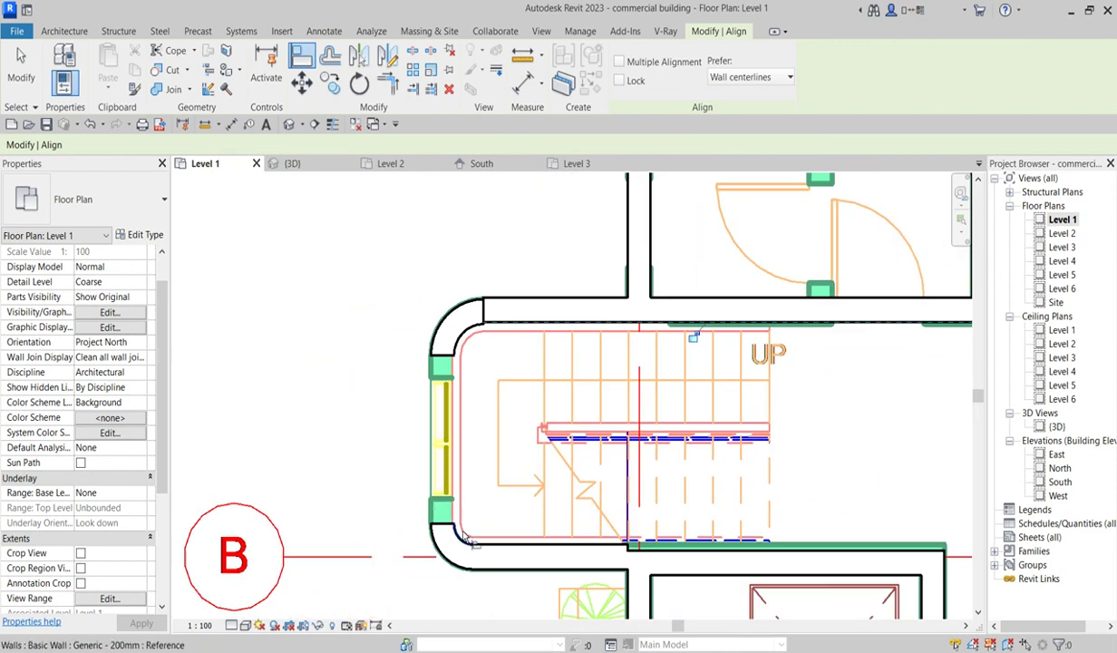
scroll(445, 490, "up", 2)
scroll(438, 477, "down", 2)
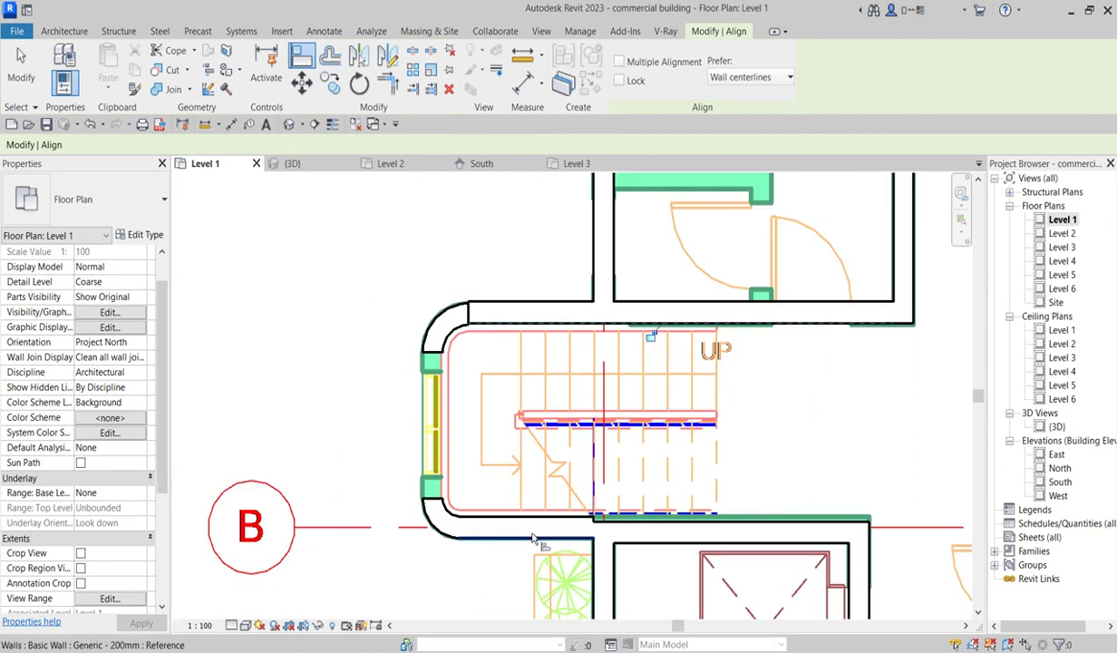
scroll(533, 539, "up", 4)
scroll(445, 533, "down", 3)
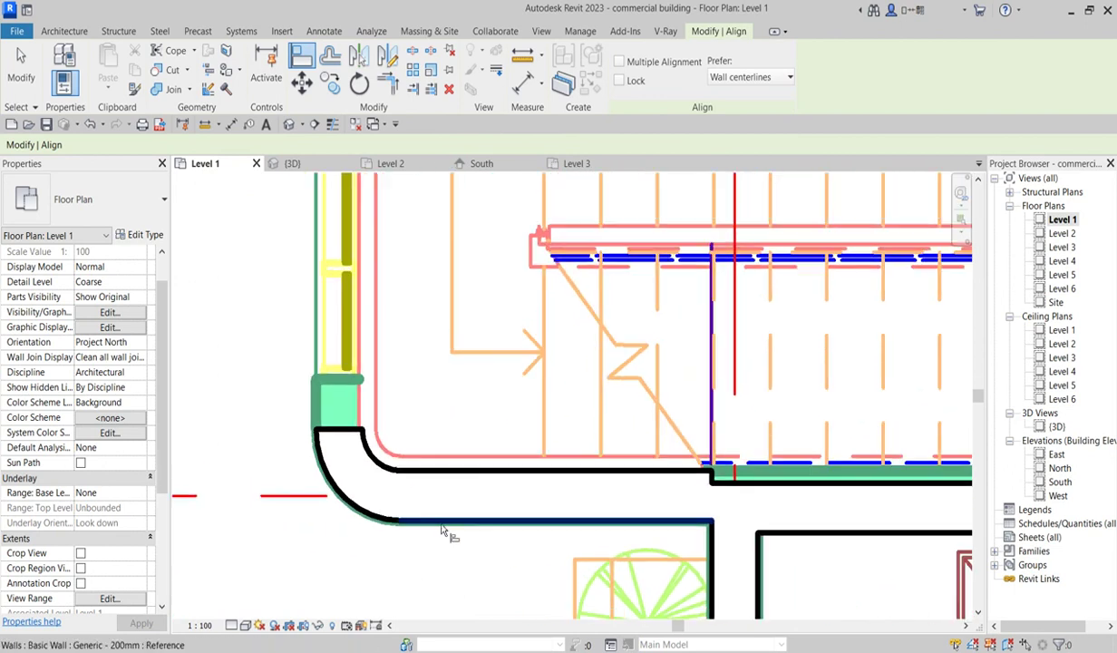
scroll(462, 318, "down", 1)
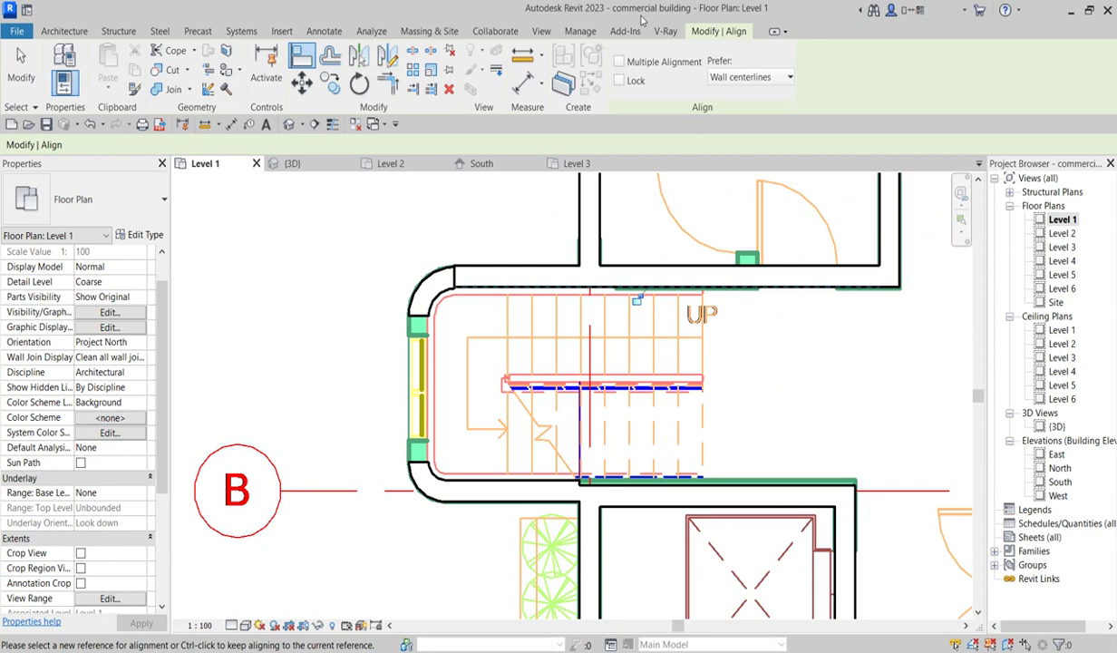
right_click(479, 211)
left_click(491, 218)
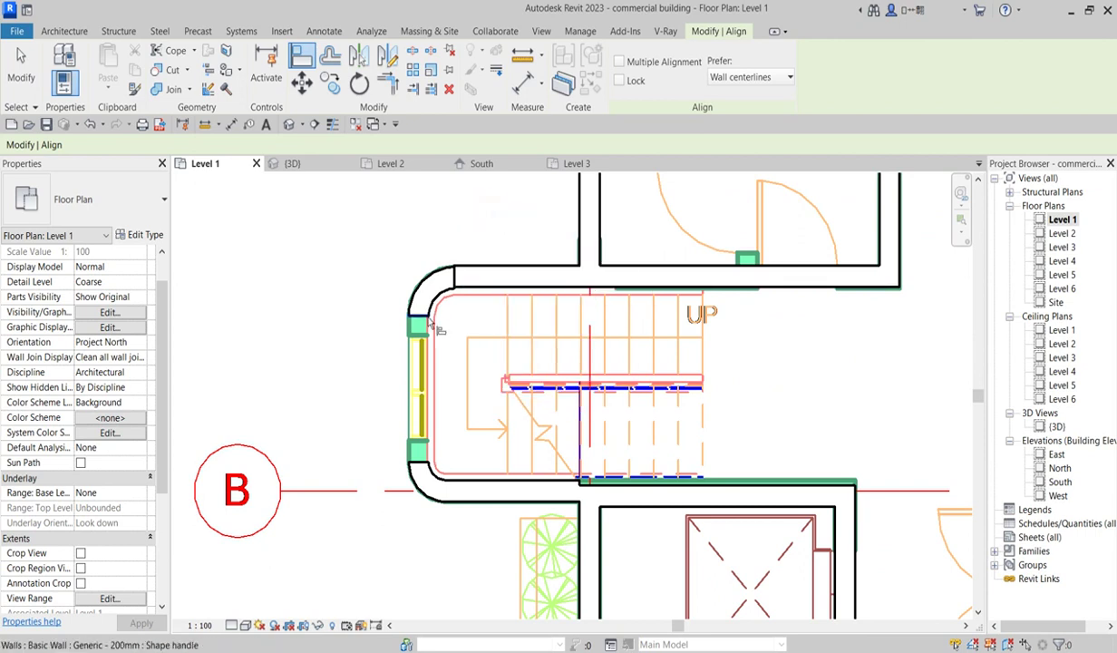
right_click(419, 175)
left_click(453, 185)
Step: Zoom over the plan and select an existing Generic - 200mm wall
scroll(439, 301, "down", 2)
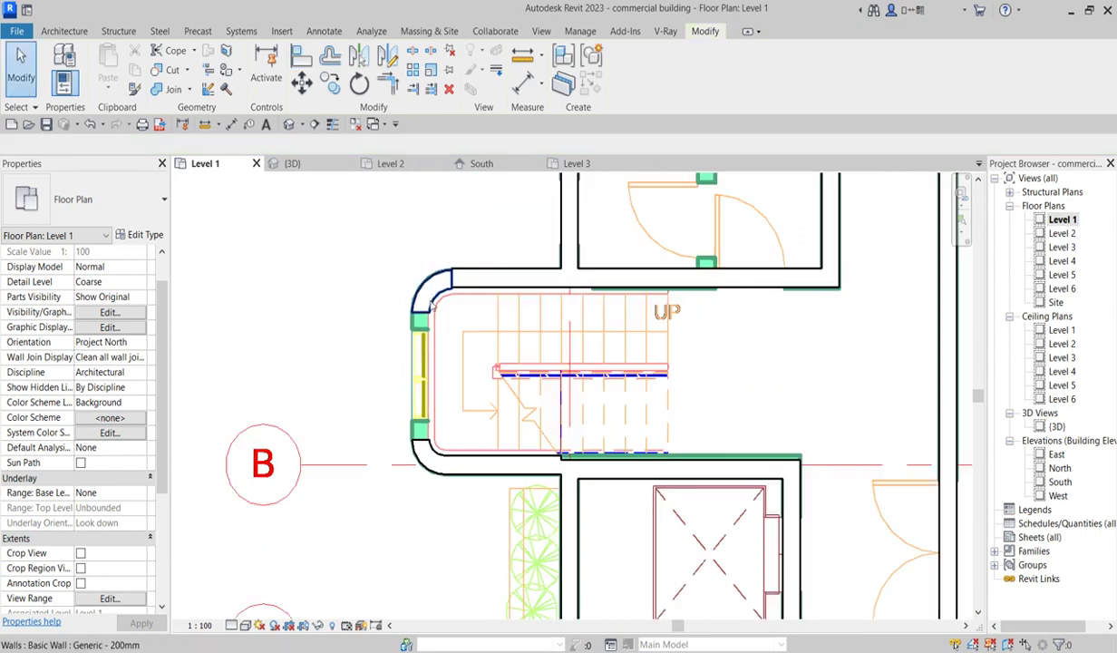
scroll(748, 356, "down", 5)
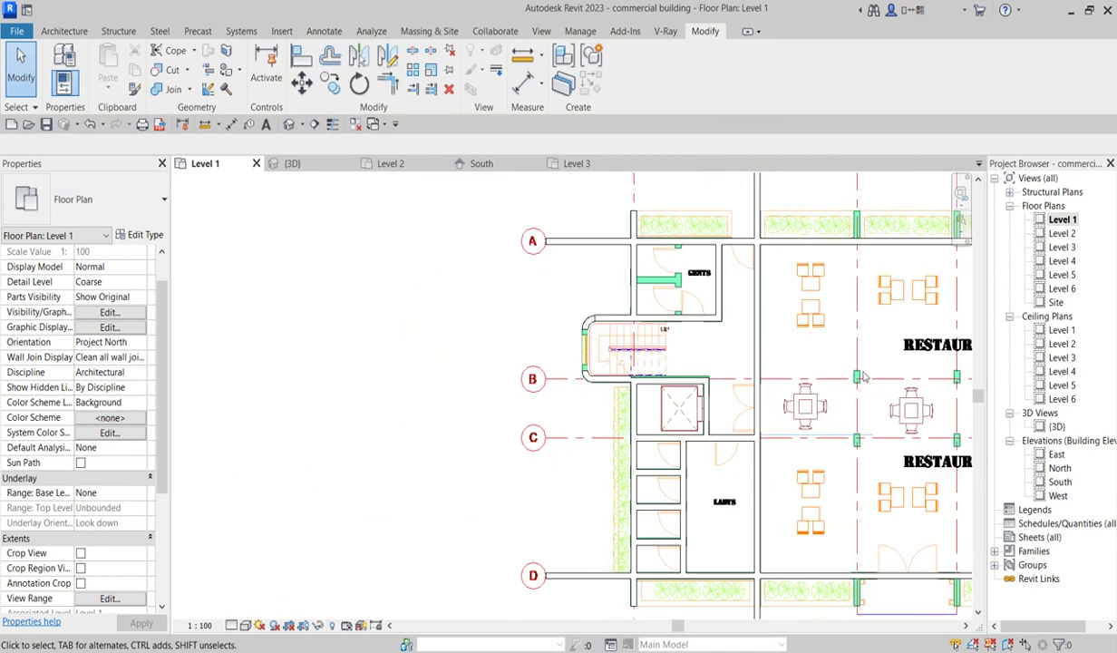
scroll(663, 411, "up", 2)
scroll(770, 435, "down", 3)
scroll(907, 464, "up", 1)
scroll(844, 426, "up", 3)
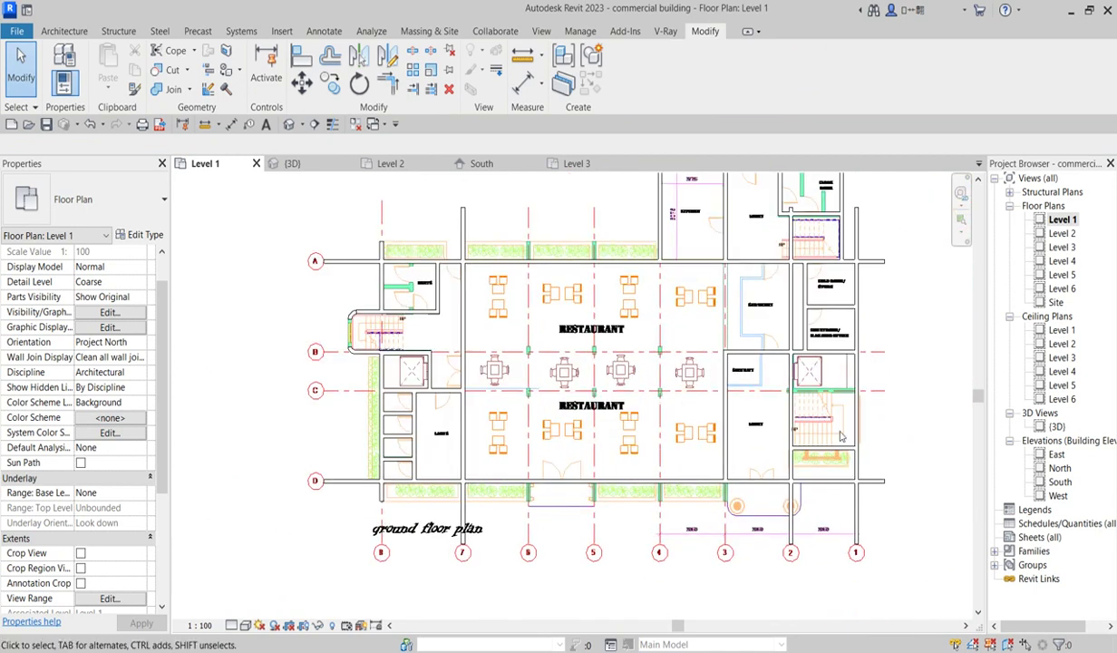
scroll(764, 381, "up", 1)
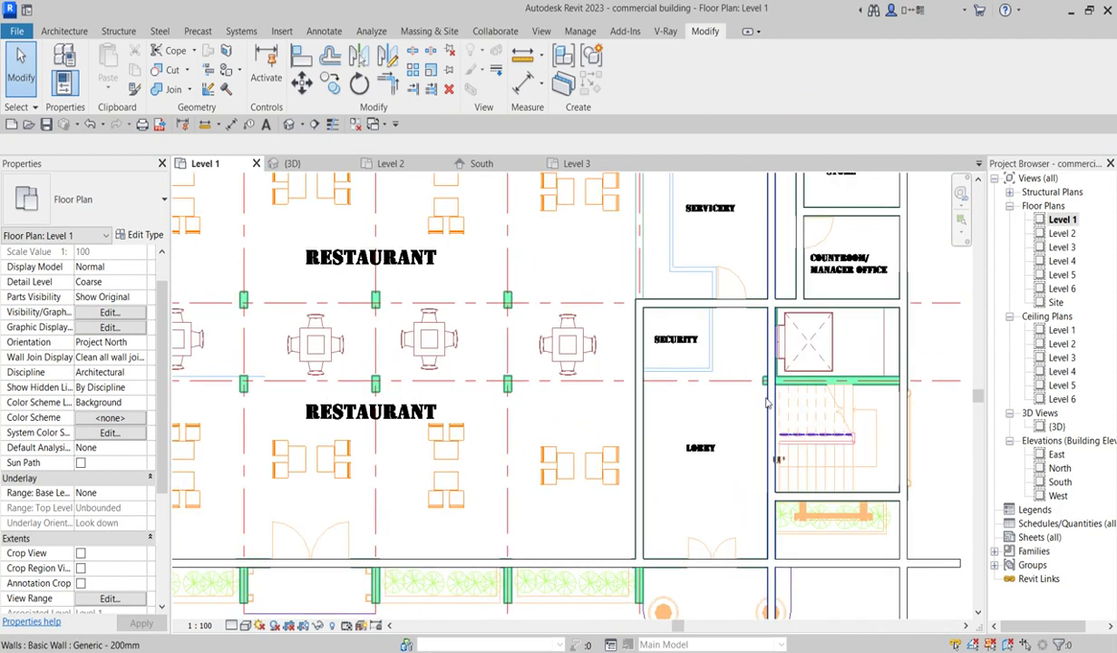
left_click(767, 402)
Step: Using Create Similar, draw a wall beside GENTS from the top wall to the bottom wall
left_click(589, 83)
scroll(820, 392, "down", 2)
scroll(821, 391, "down", 2)
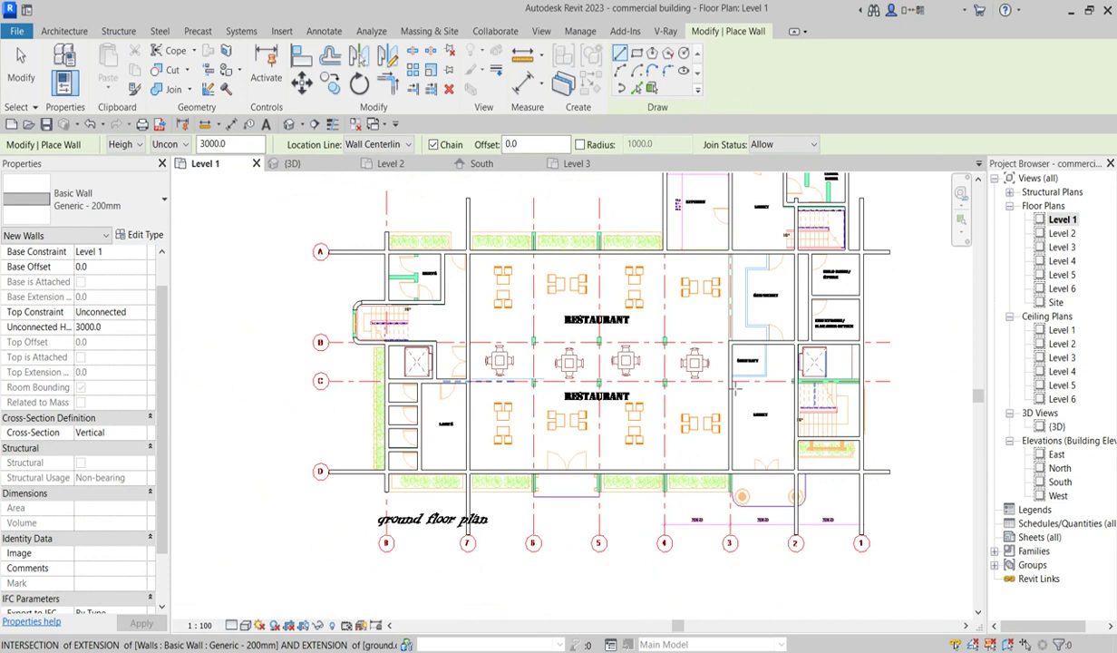
scroll(436, 258, "up", 3)
scroll(450, 259, "up", 2)
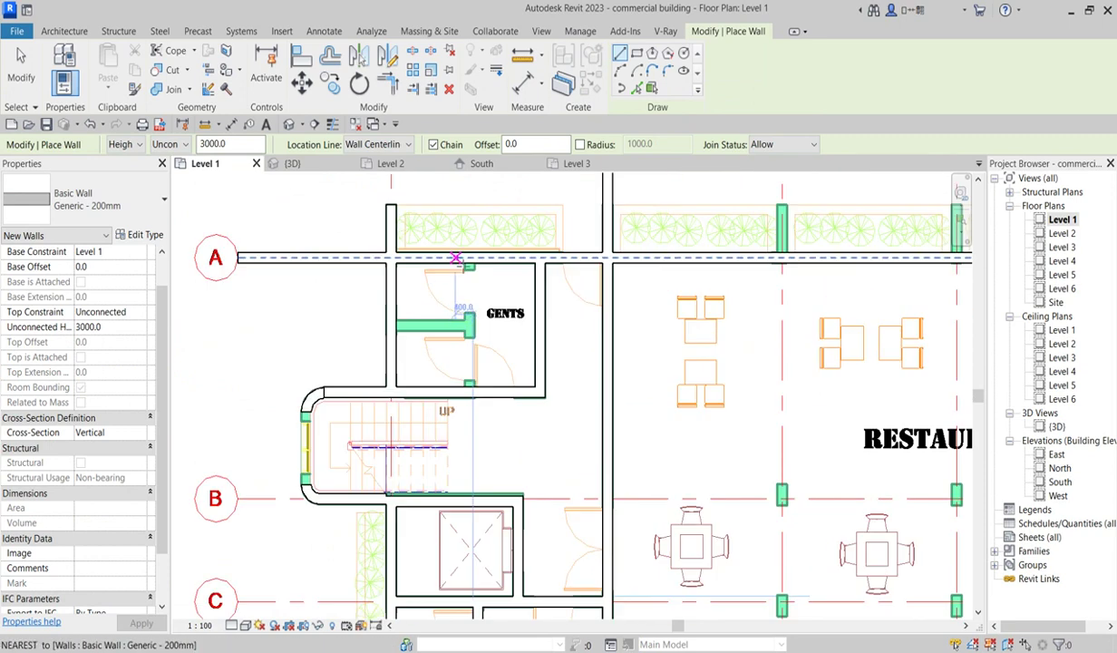
scroll(477, 259, "up", 2)
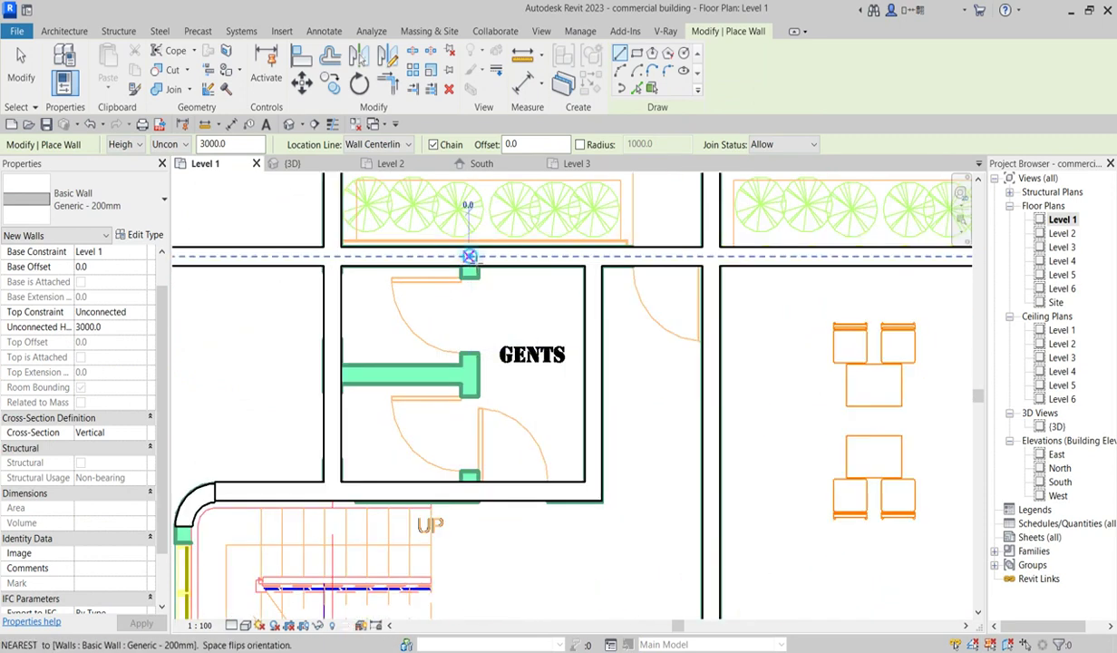
left_click(469, 257)
left_click(468, 491)
scroll(588, 403, "down", 2)
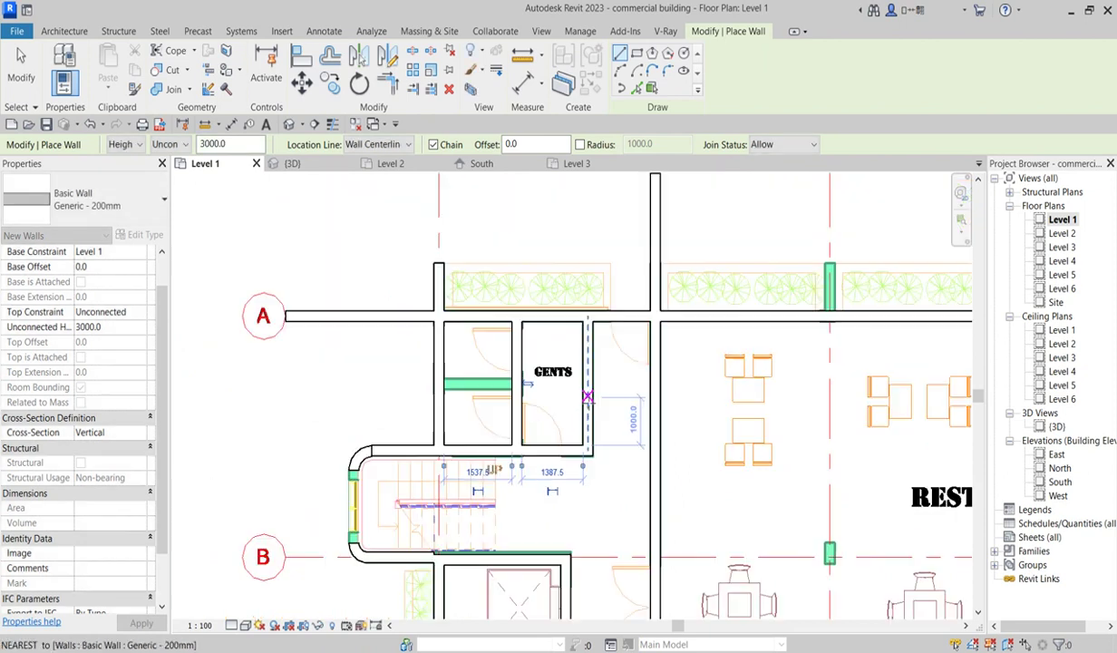
scroll(436, 400, "up", 2)
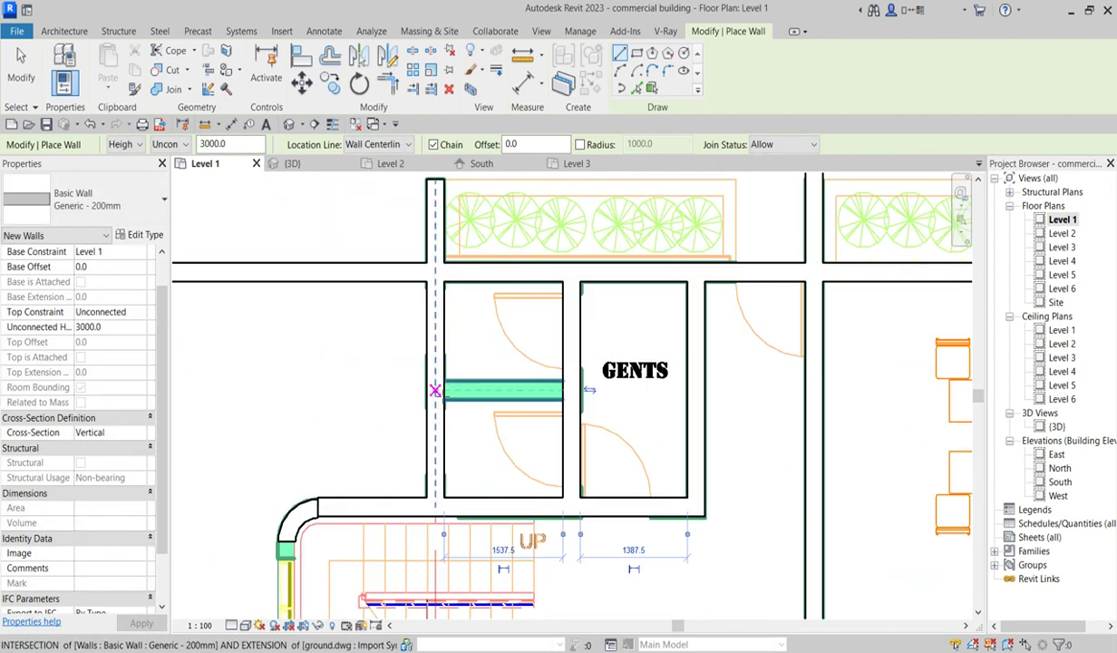
Step: Add a horizontal wall to the GENTS wall and a vertical wall along the stair's left side
left_click(436, 390)
left_click(573, 390)
scroll(573, 390, "down", 3)
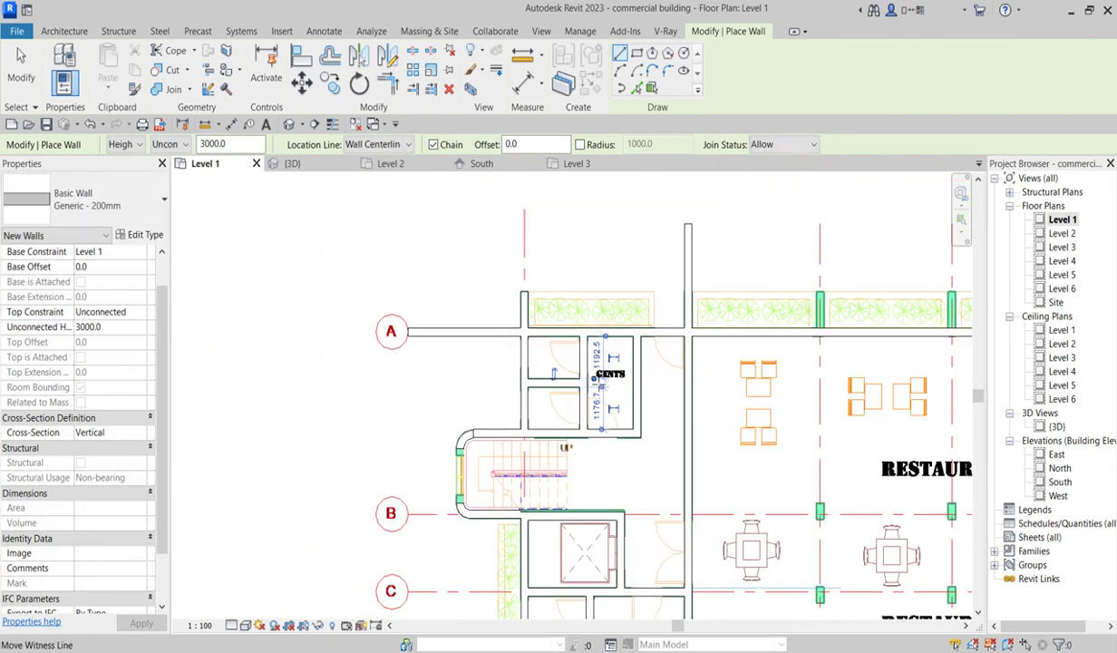
scroll(485, 487, "up", 5)
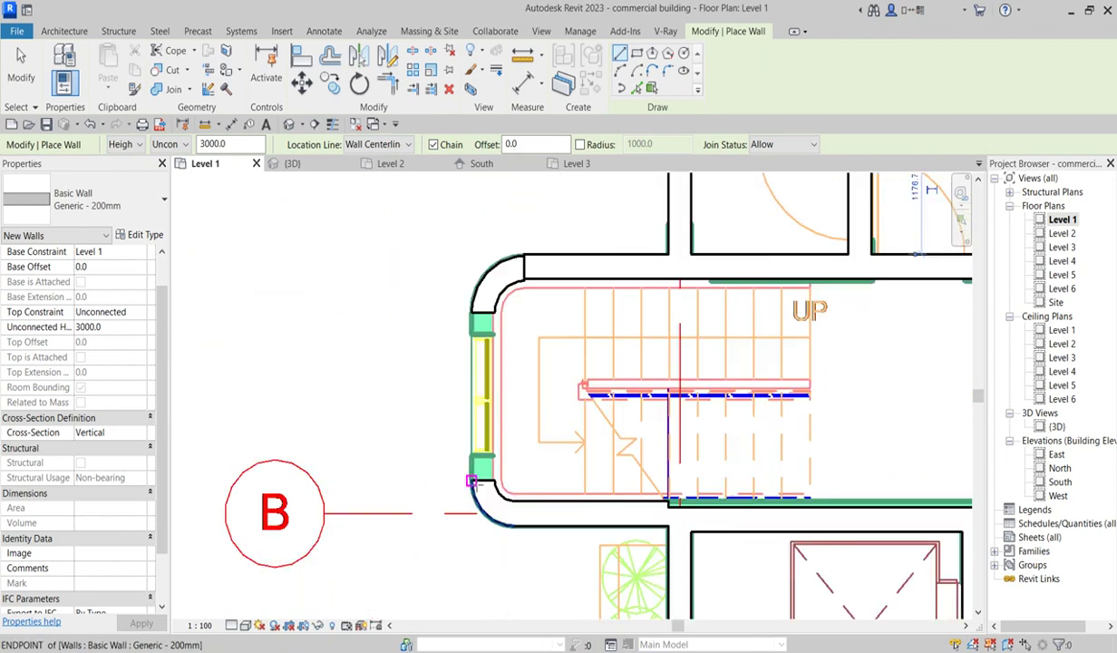
left_click(484, 483)
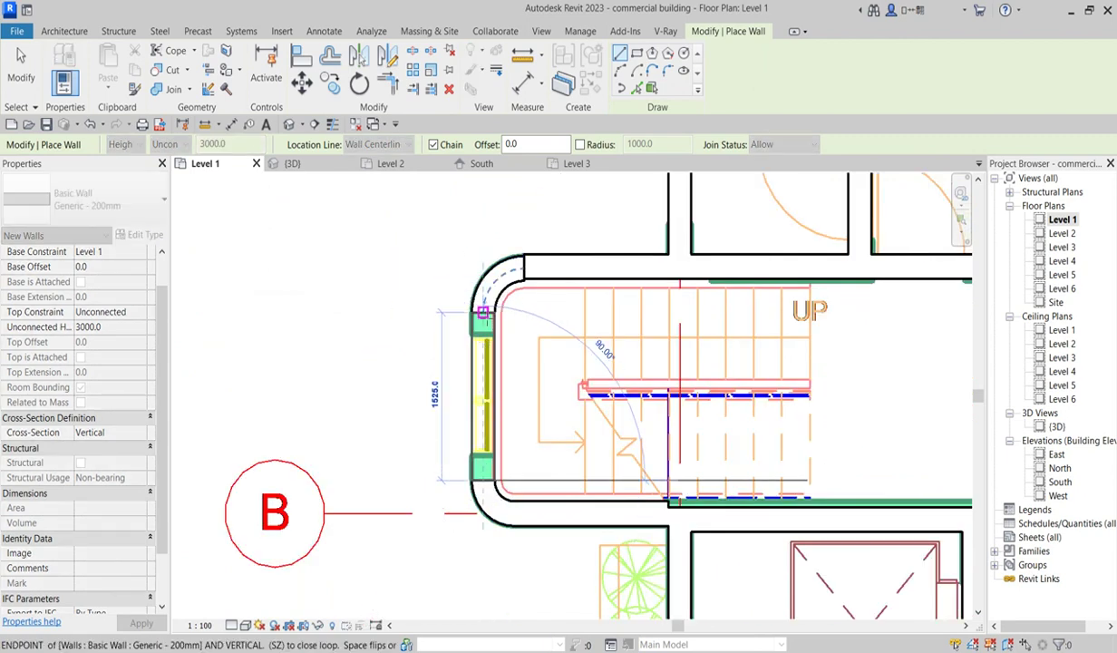
left_click(483, 313)
scroll(544, 381, "down", 5)
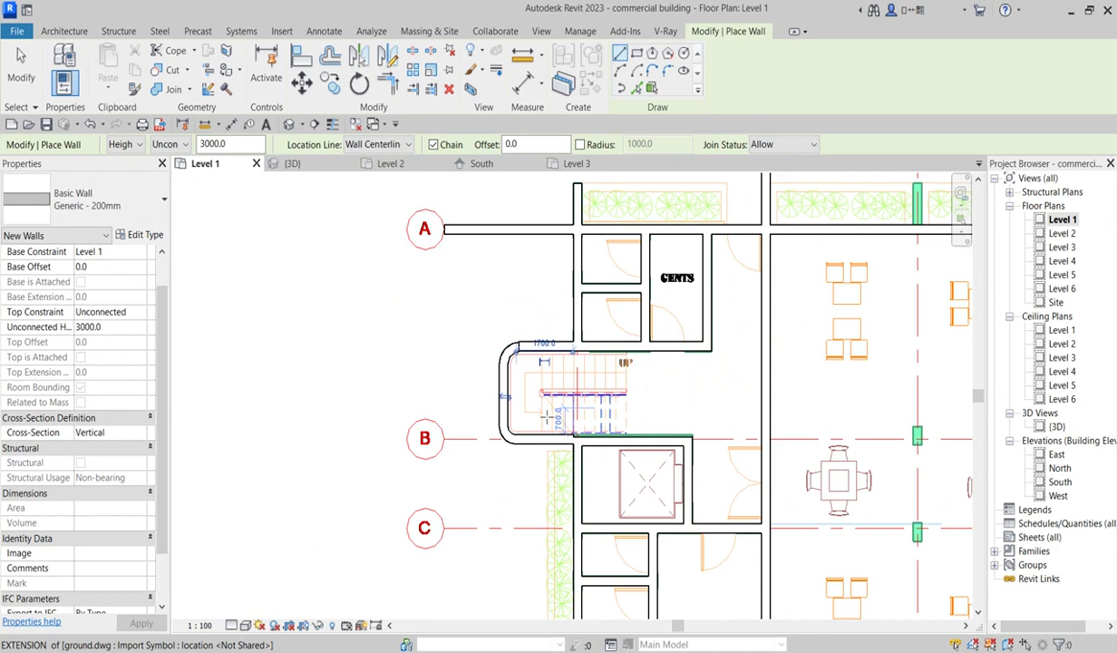
scroll(541, 460, "down", 3)
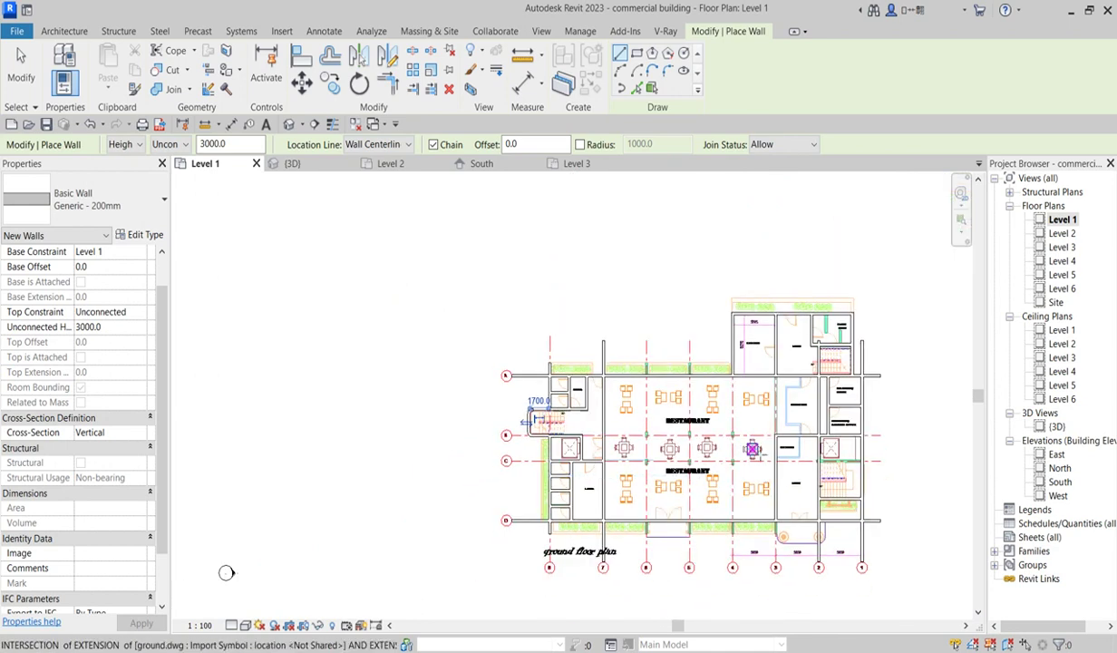
Step: Start and cancel two wall attempts on the restaurant's bottom wall
scroll(827, 446, "up", 3)
scroll(643, 535, "down", 2)
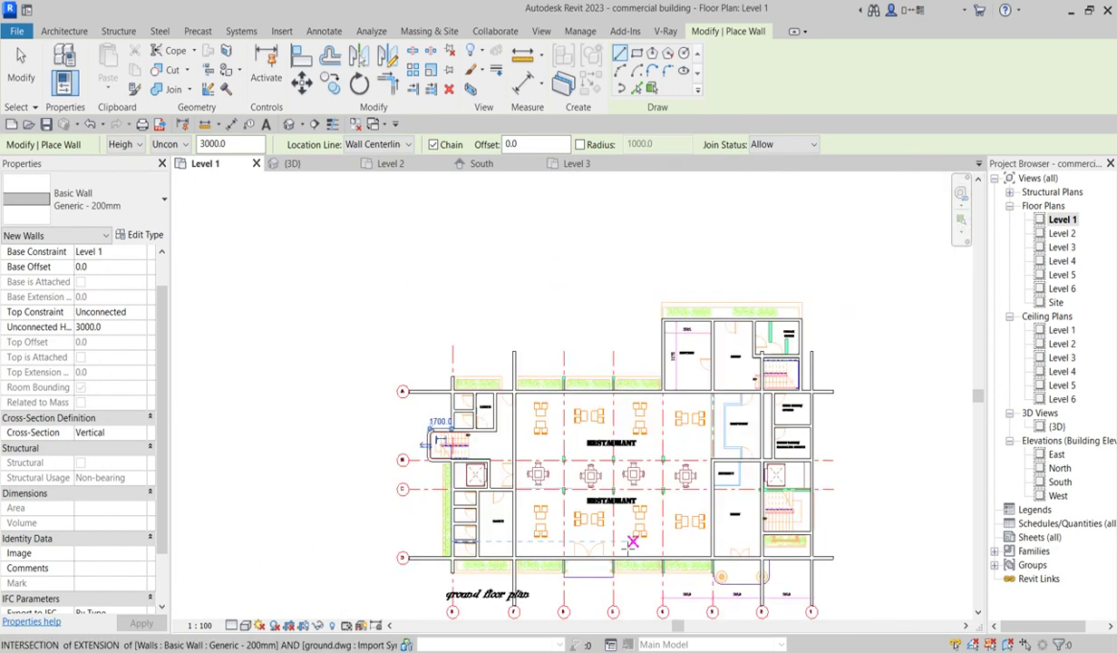
scroll(626, 572, "up", 5)
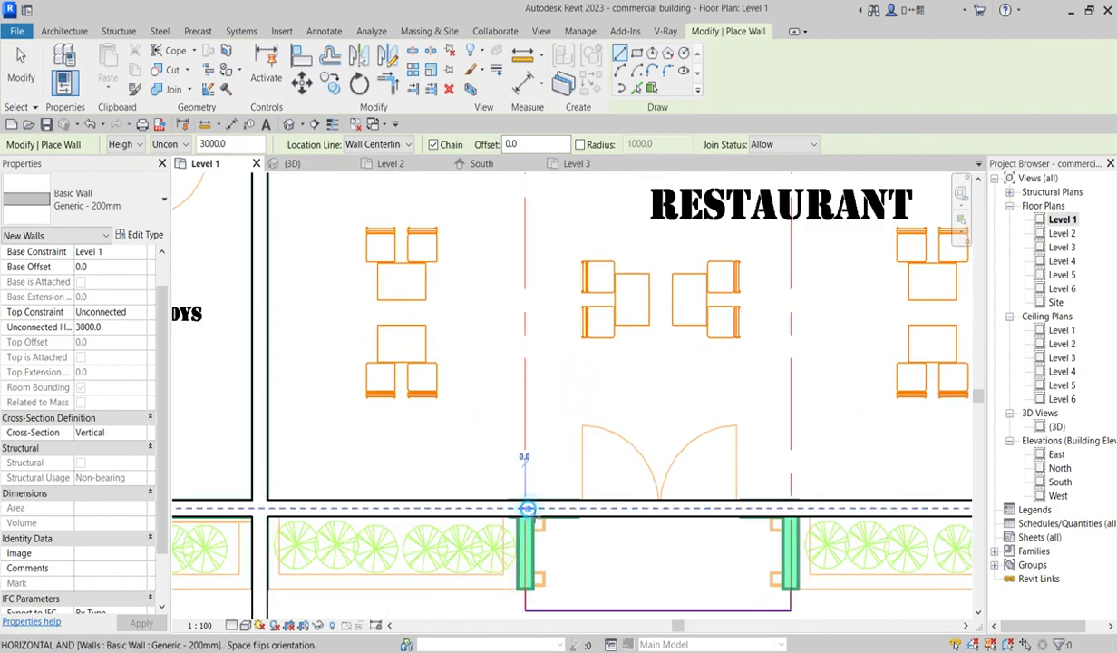
left_click(526, 508)
scroll(491, 509, "down", 2)
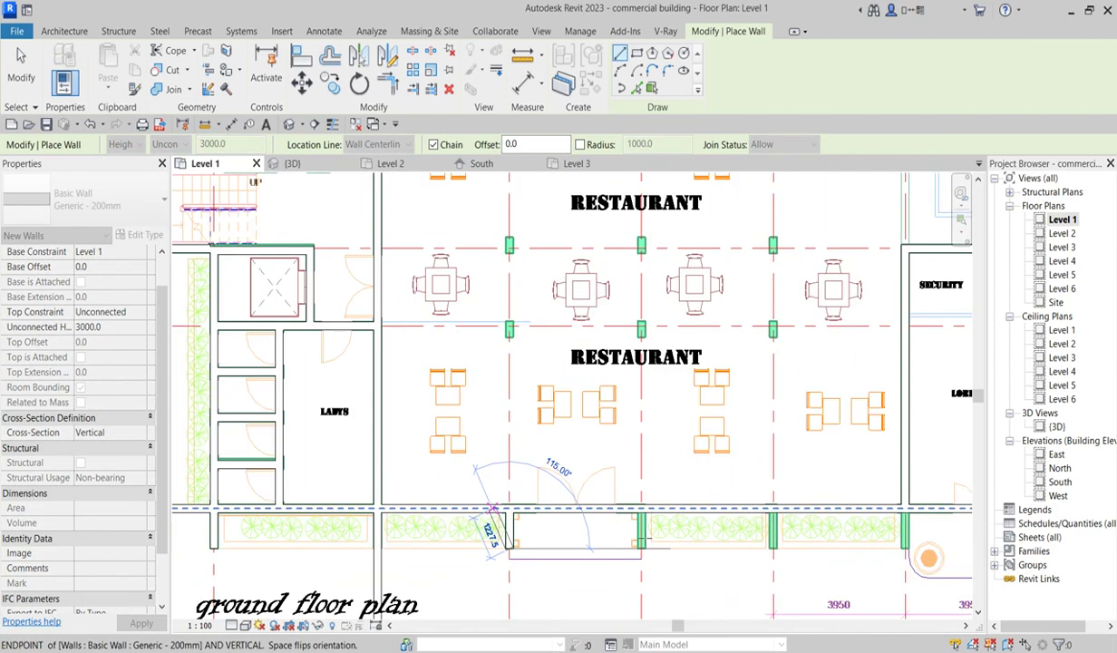
scroll(491, 508, "down", 1)
key("Escape")
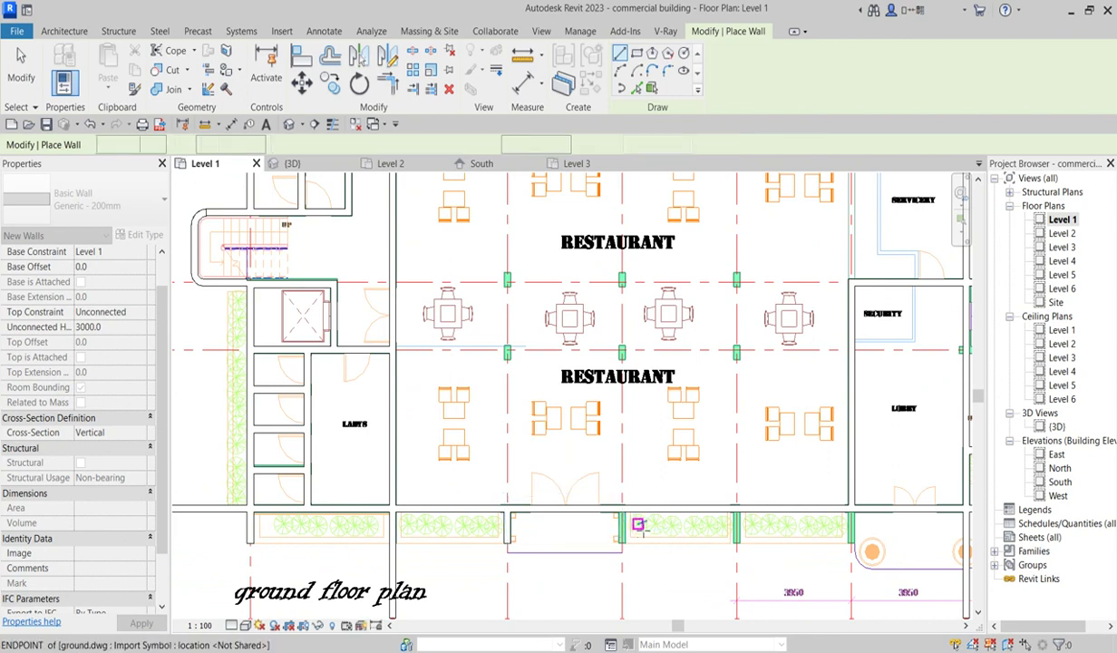
scroll(626, 522, "up", 3)
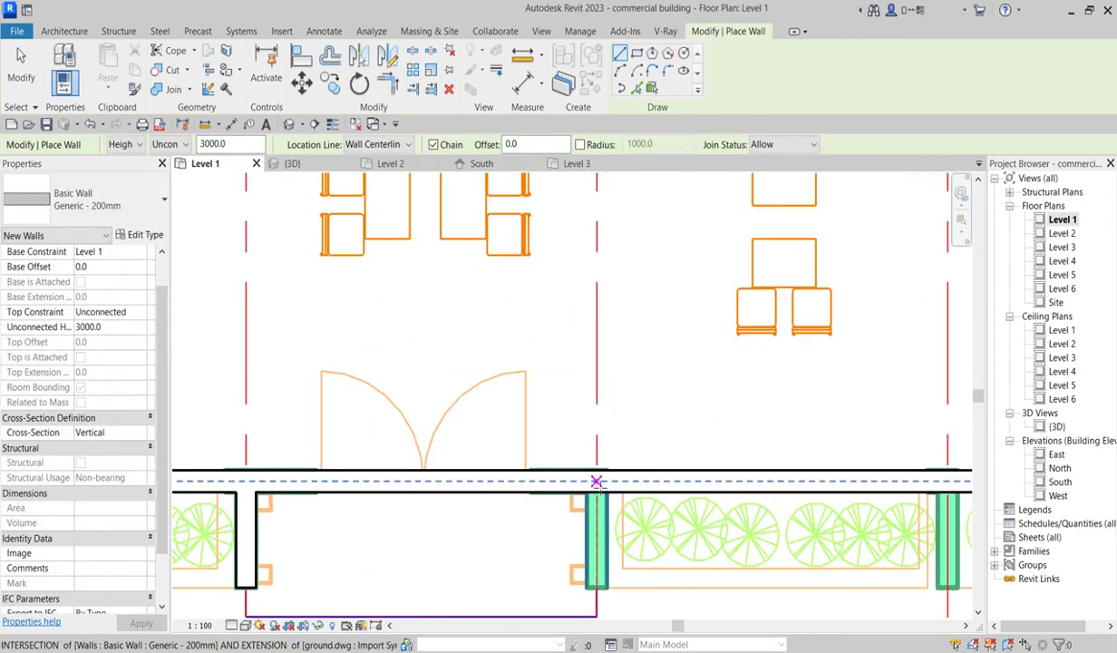
left_click(596, 480)
key("Escape")
scroll(635, 537, "down", 2)
scroll(728, 526, "up", 2)
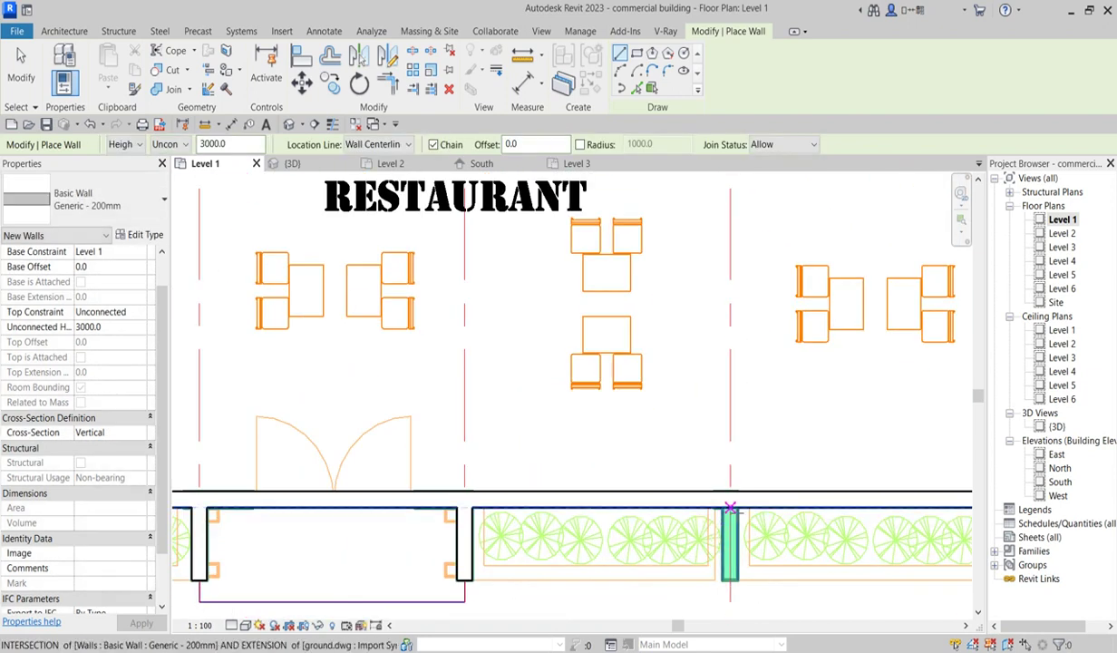
Step: Discard further wall previews started at intersections farther right along the bottom wall
left_click(730, 501)
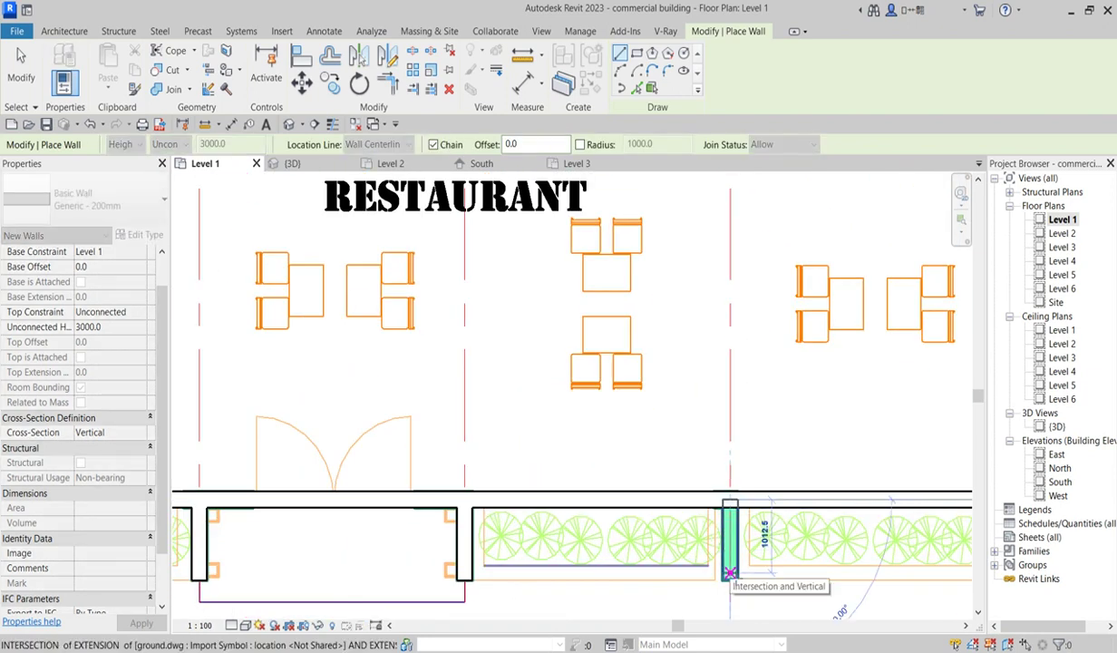
key("Escape")
scroll(739, 557, "down", 2)
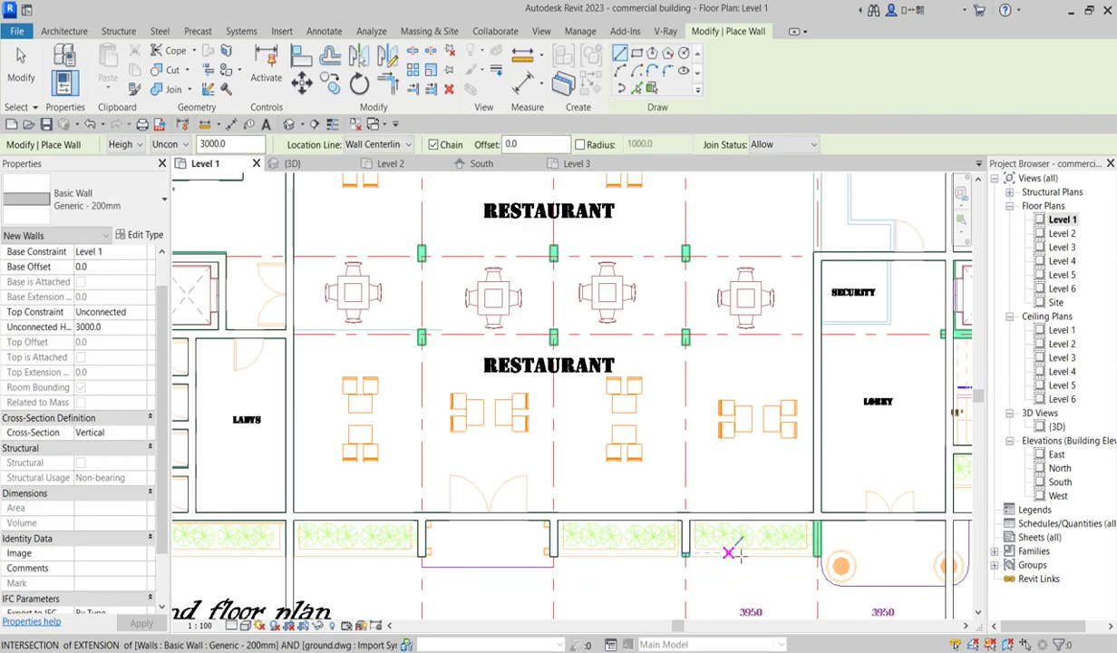
scroll(817, 521, "up", 2)
left_click(817, 520)
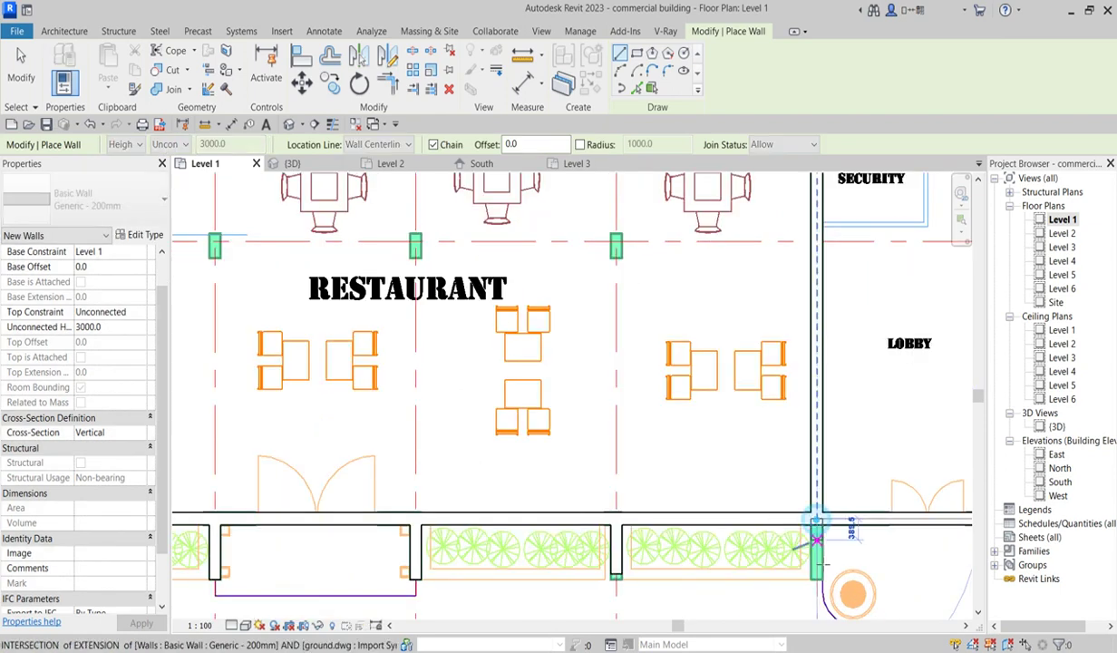
key("Escape")
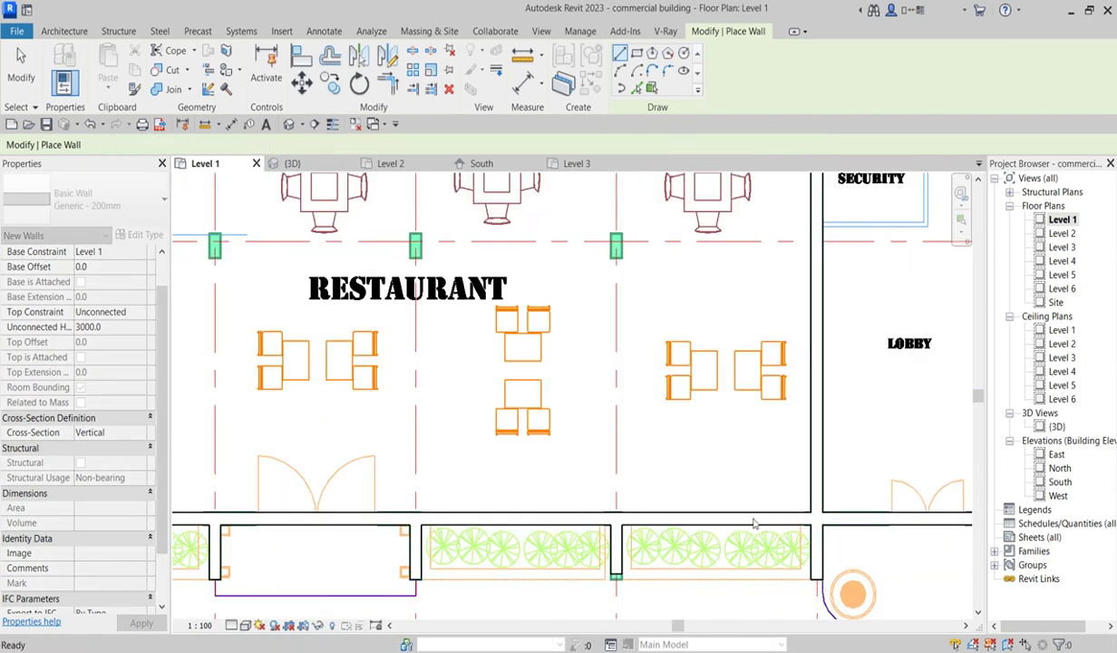
scroll(693, 526, "down", 2)
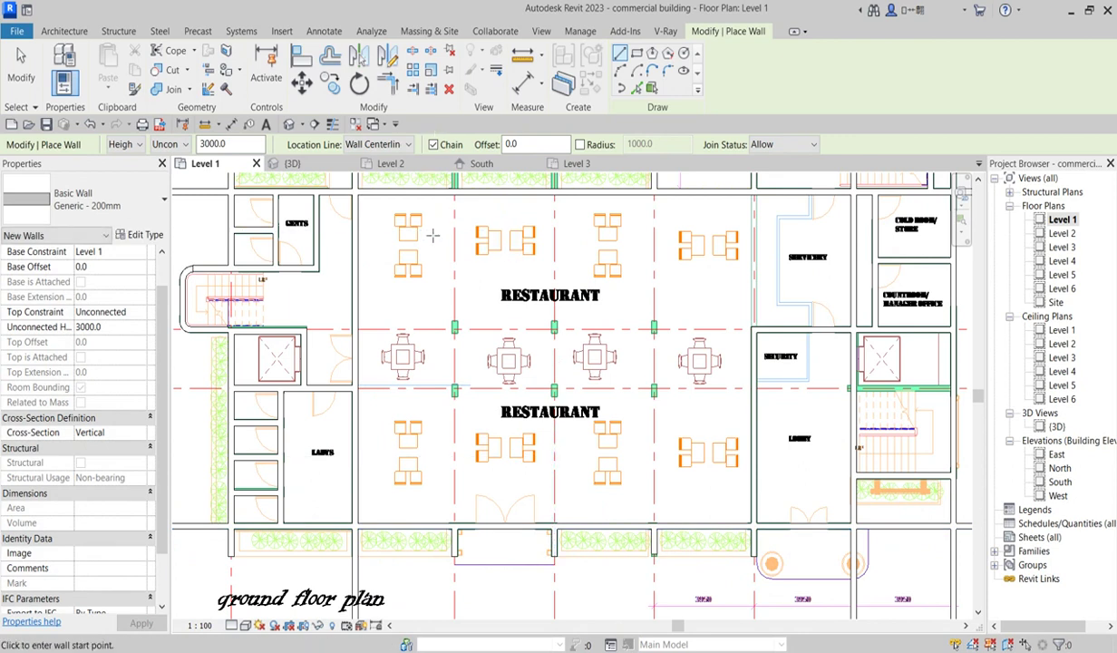
scroll(462, 436, "down", 1)
scroll(458, 272, "up", 5)
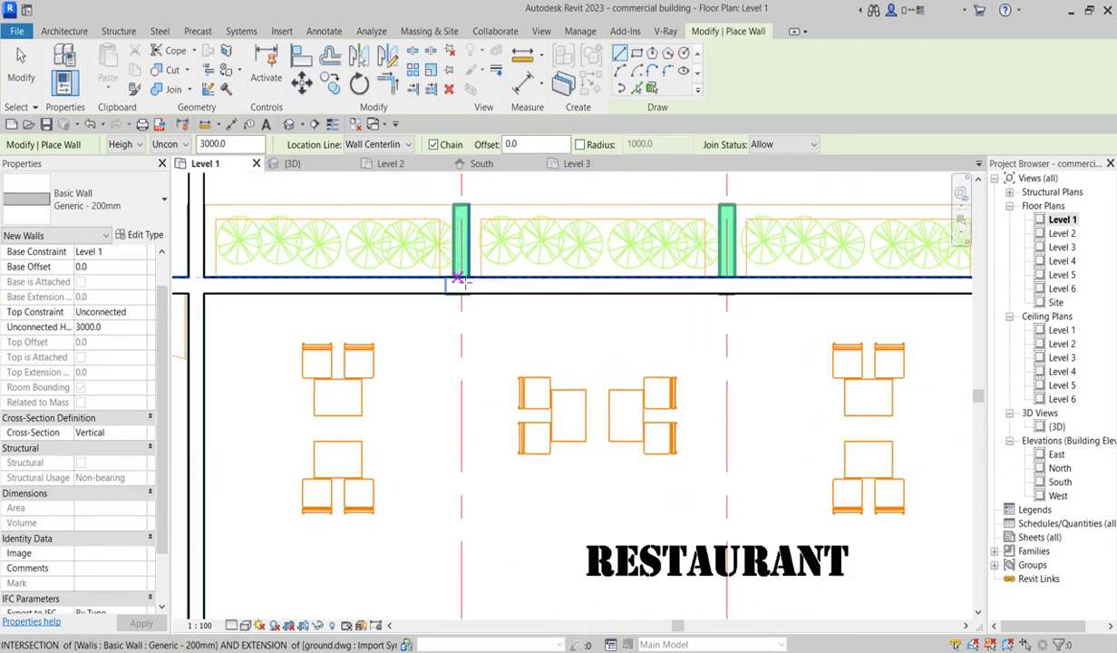
Step: Draw the roughly 1012.5-long wall along the column between the planters, cancelling a stray next wall
left_click(462, 286)
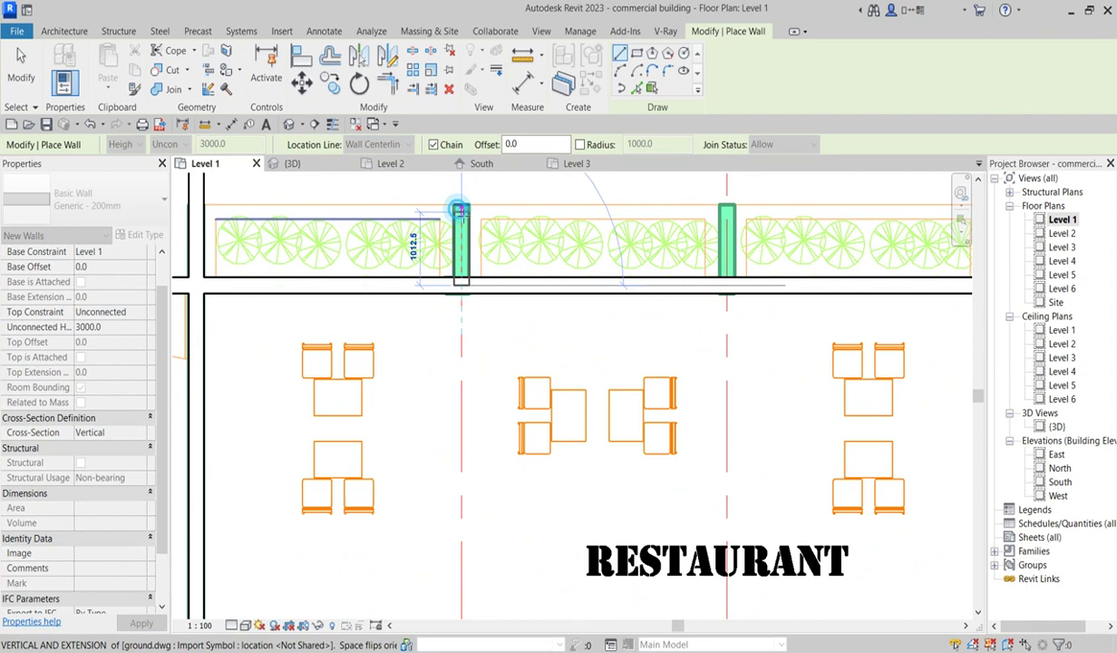
left_click(460, 210)
key("Escape")
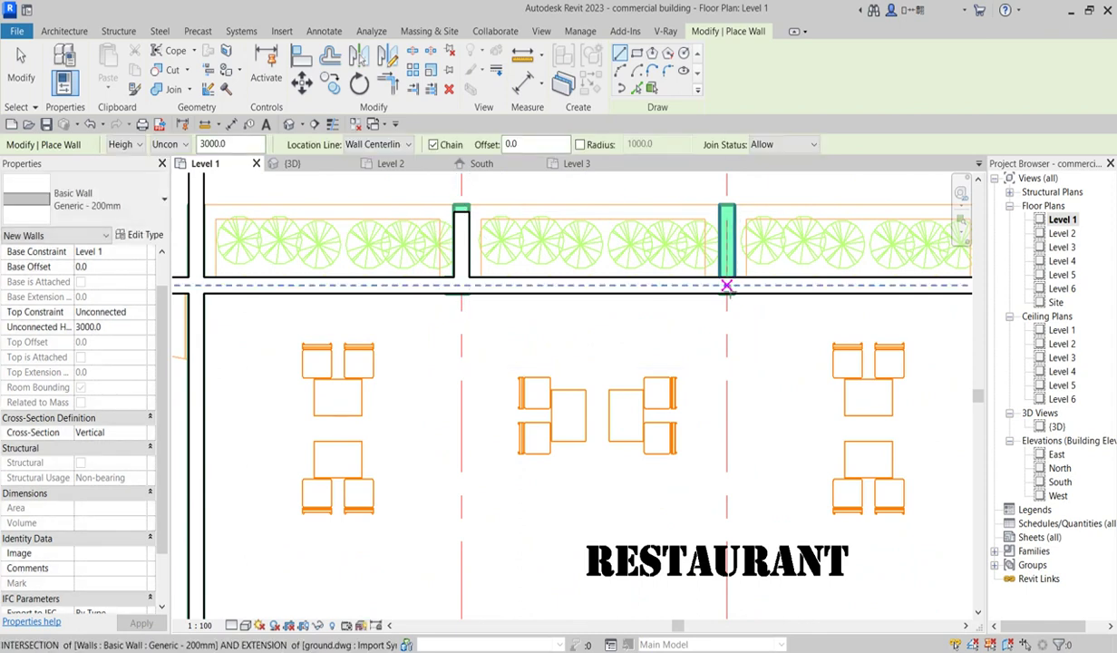
left_click(729, 286)
scroll(716, 337, "down", 3)
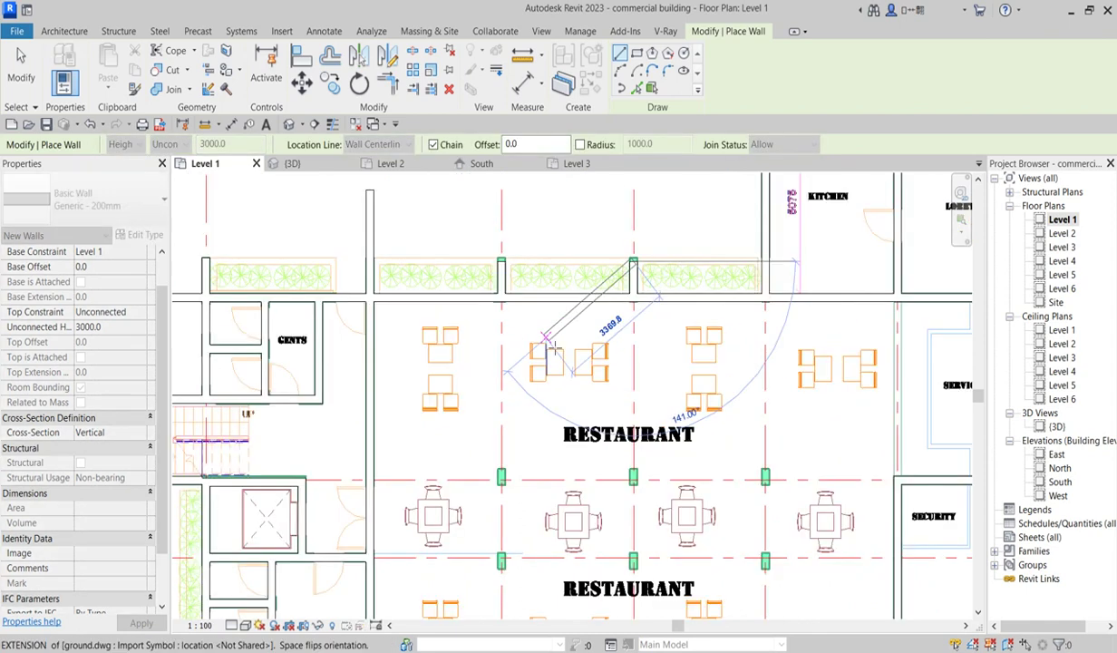
key("Escape")
scroll(639, 338, "down", 3)
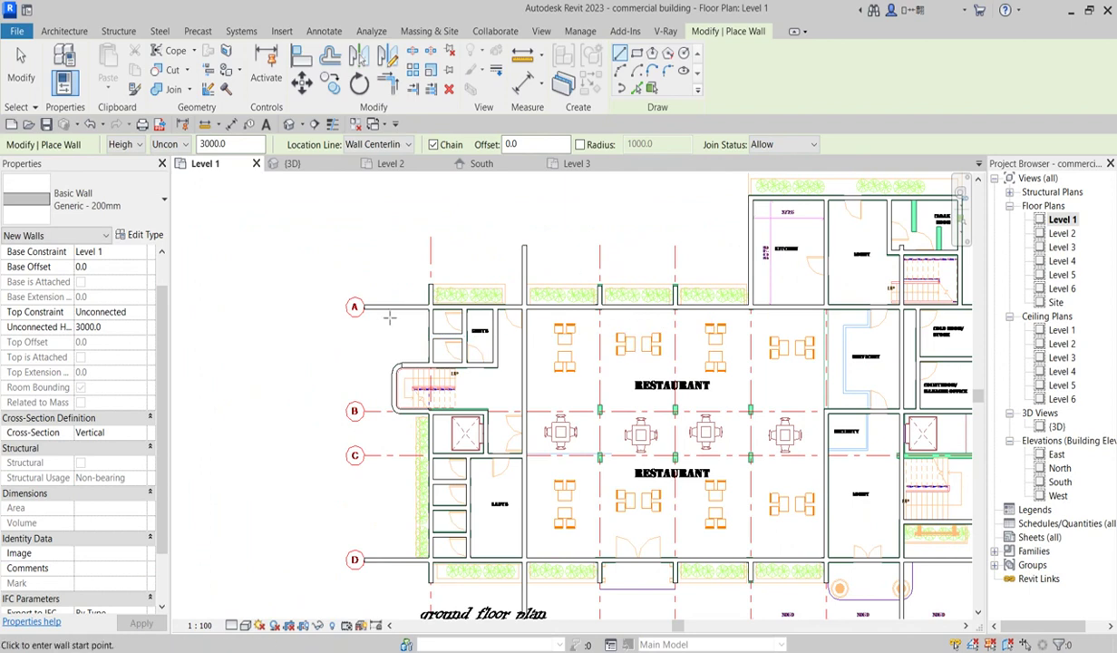
scroll(429, 446, "down", 2)
scroll(573, 478, "up", 6)
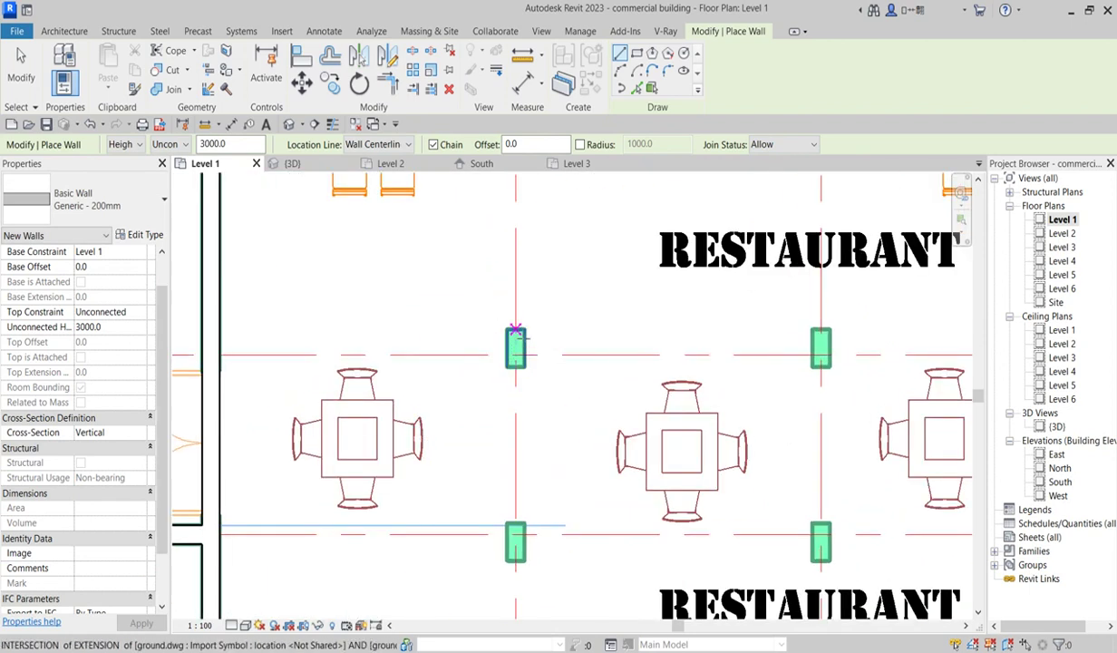
Step: Draw a second short Generic - 200mm wall across the planter strip at the next column
left_click(515, 329)
scroll(515, 365, "up", 2)
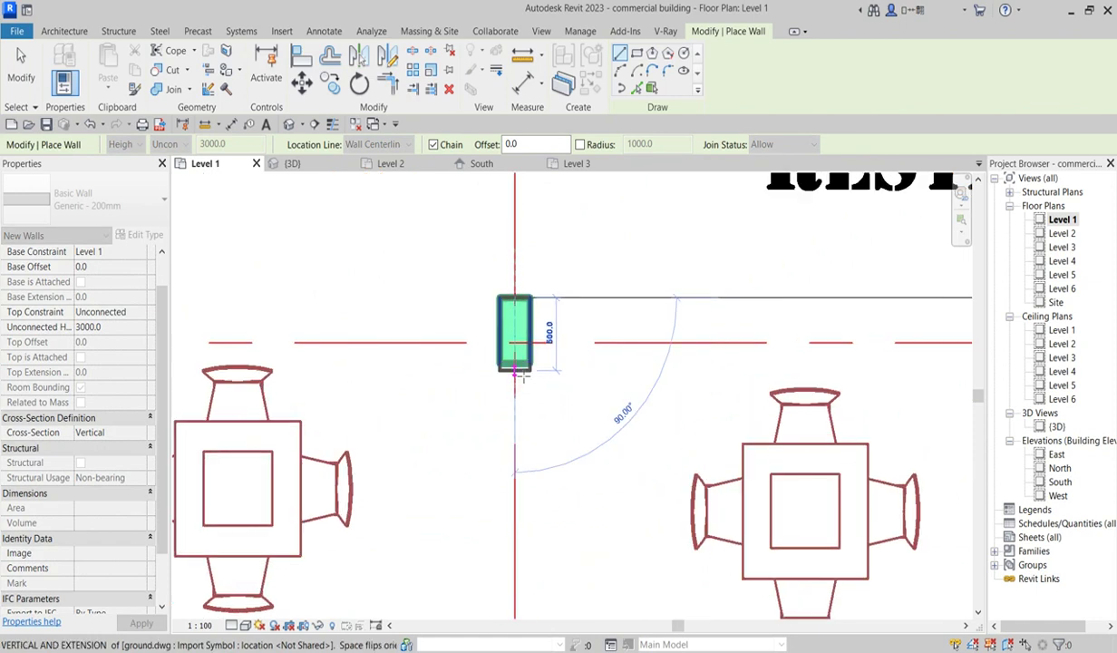
left_click(517, 371)
key("Escape")
scroll(553, 392, "down", 2)
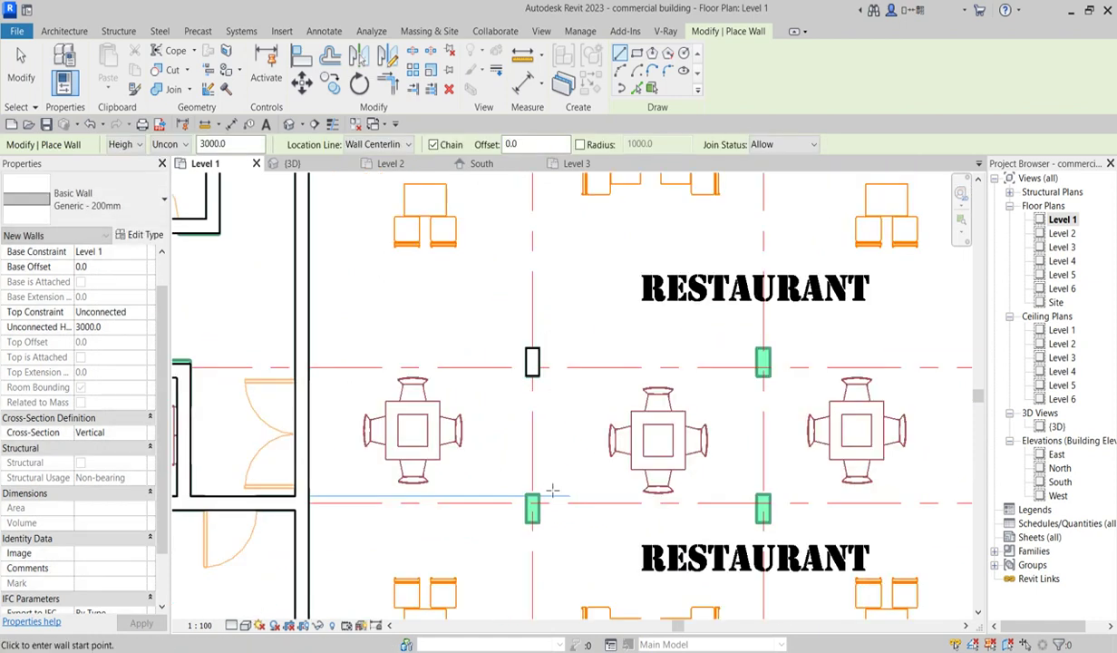
scroll(552, 482, "up", 3)
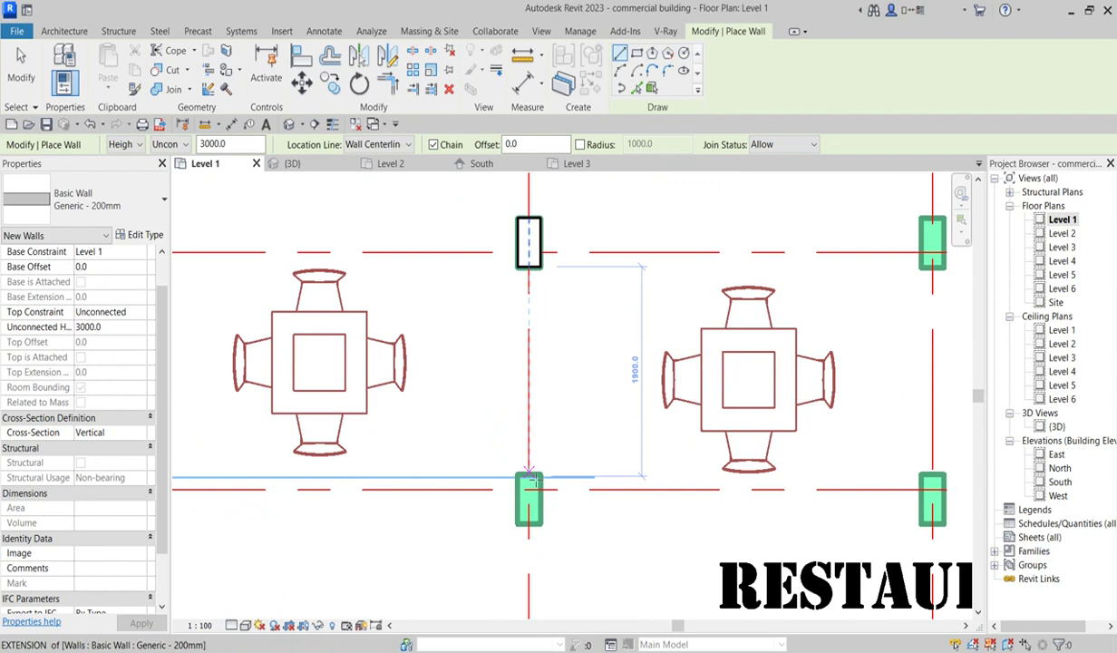
scroll(531, 480, "up", 2)
Step: Start walls at the lower and neighbouring columns, cancelling each preview
left_click(530, 474)
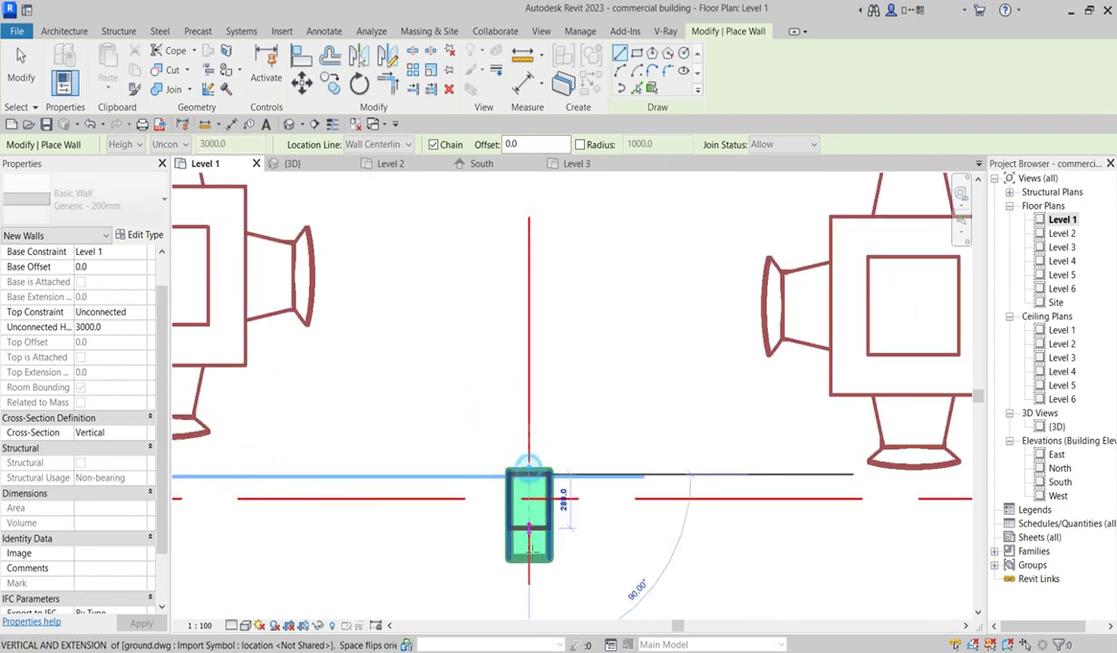
key("Escape")
scroll(521, 512, "down", 3)
scroll(751, 385, "up", 3)
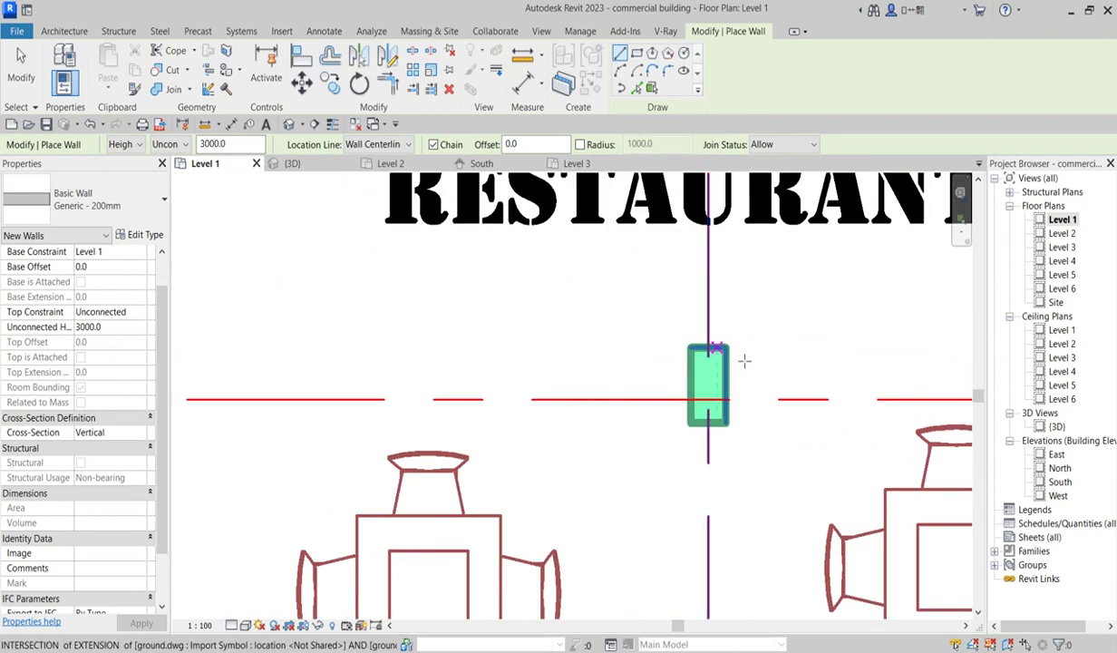
left_click(708, 349)
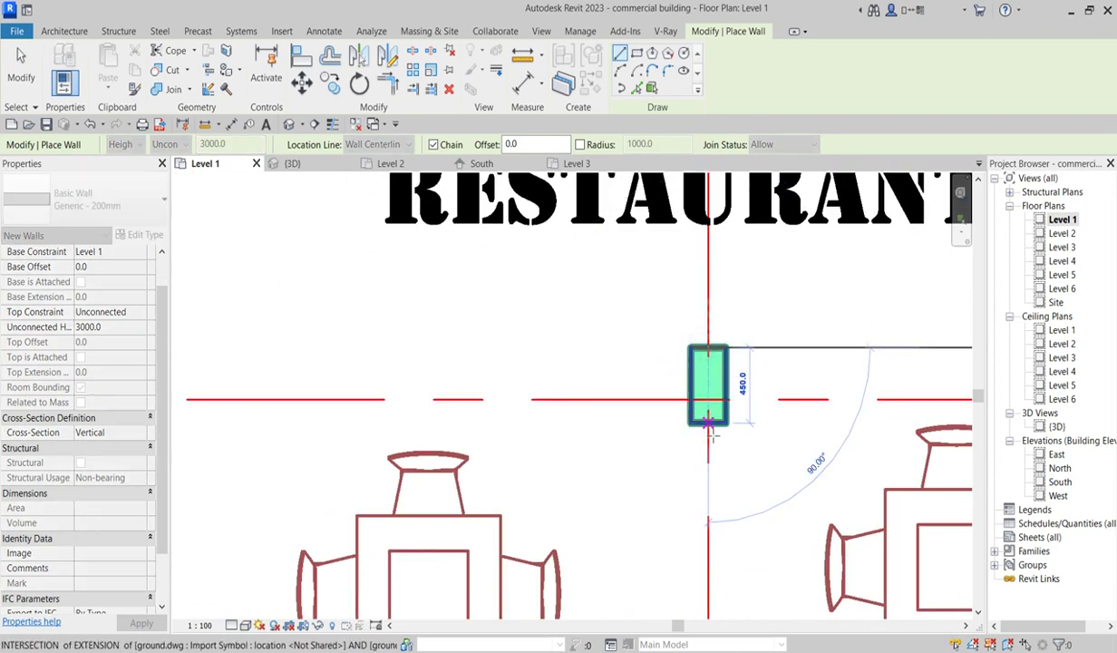
scroll(642, 374, "down", 2)
key("Escape")
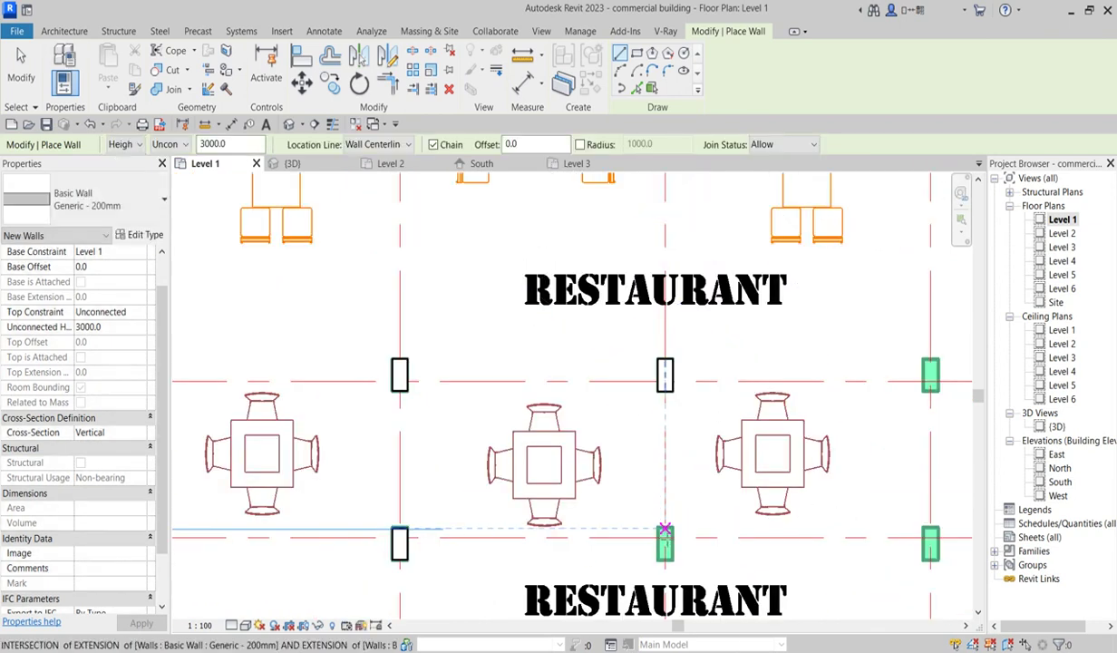
scroll(665, 543, "up", 2)
left_click(667, 526)
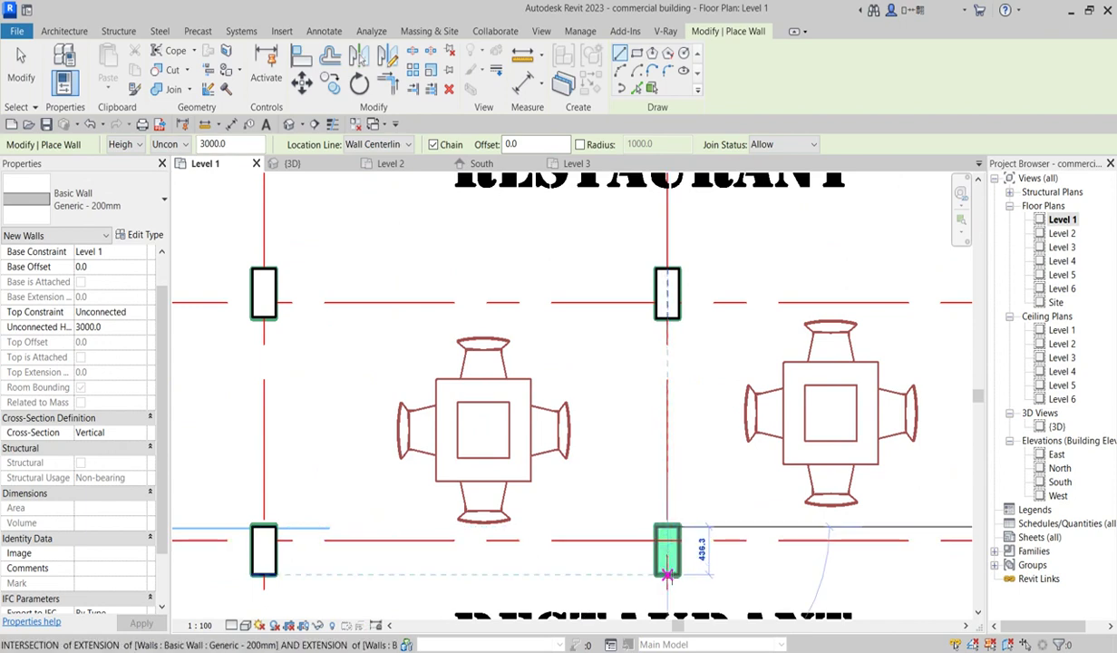
scroll(782, 518, "down", 2)
key("Escape")
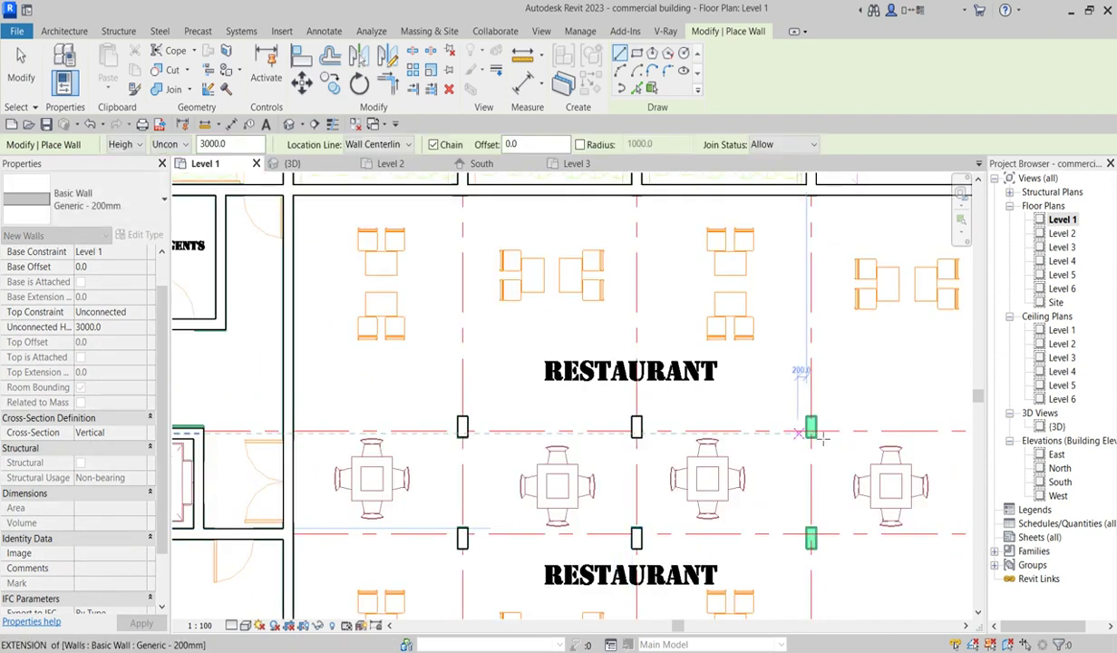
scroll(821, 422, "up", 2)
Step: Cancel the remaining wall attempts at the far columns and exit wall placement
left_click(805, 416)
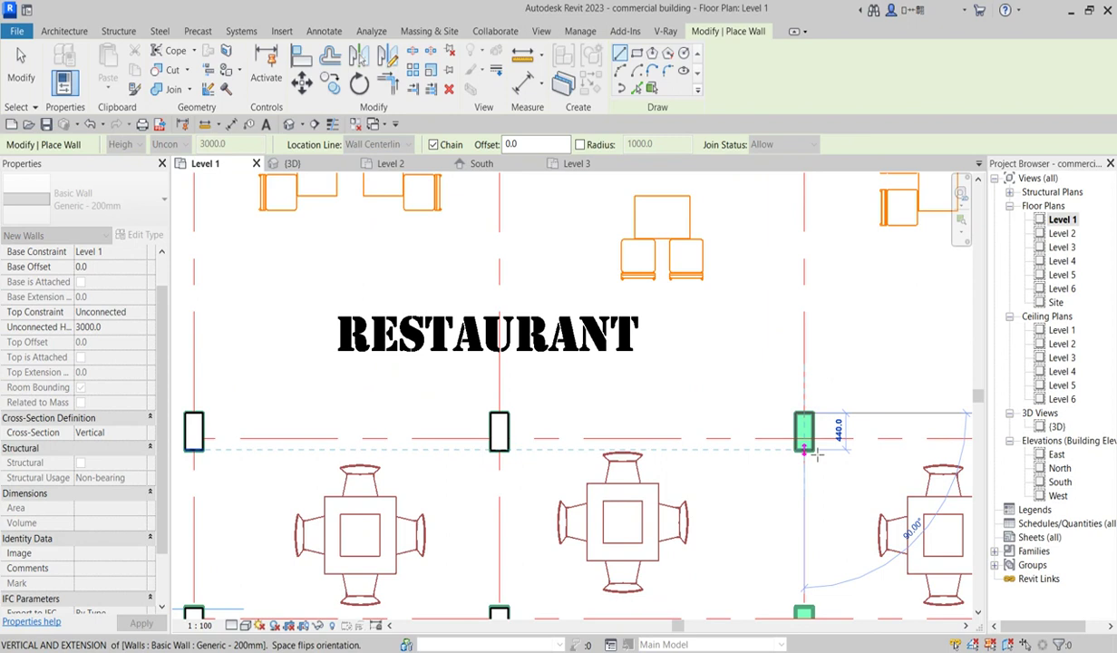
key("Escape")
scroll(808, 548, "down", 2)
key("Escape")
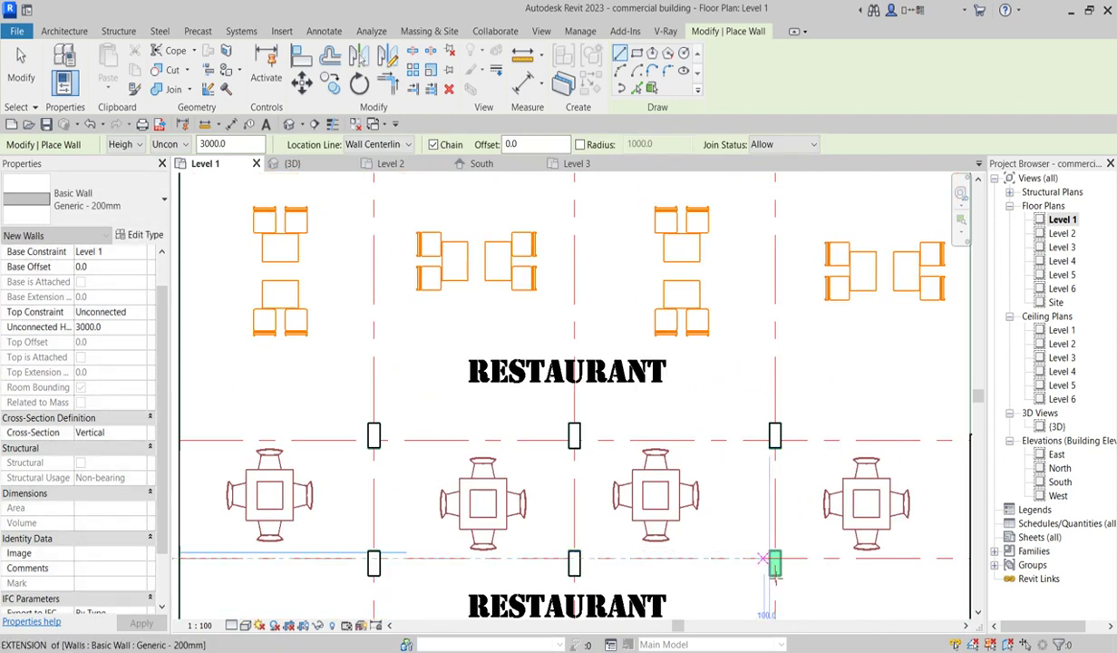
scroll(781, 555, "up", 3)
left_click(781, 540)
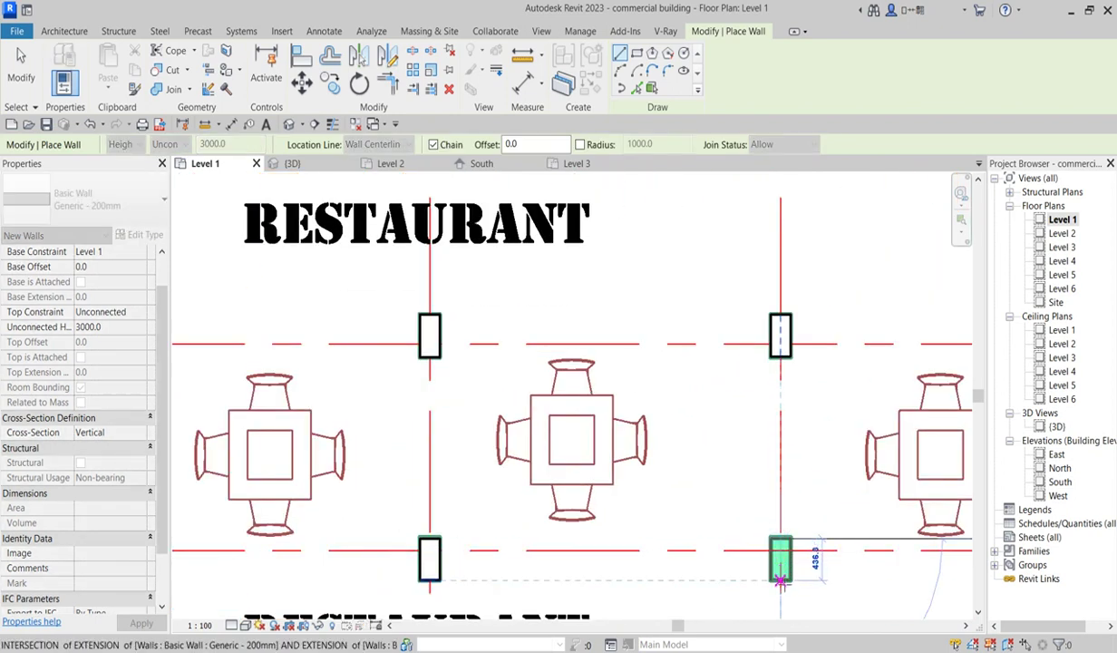
key("Escape")
scroll(709, 455, "down", 4)
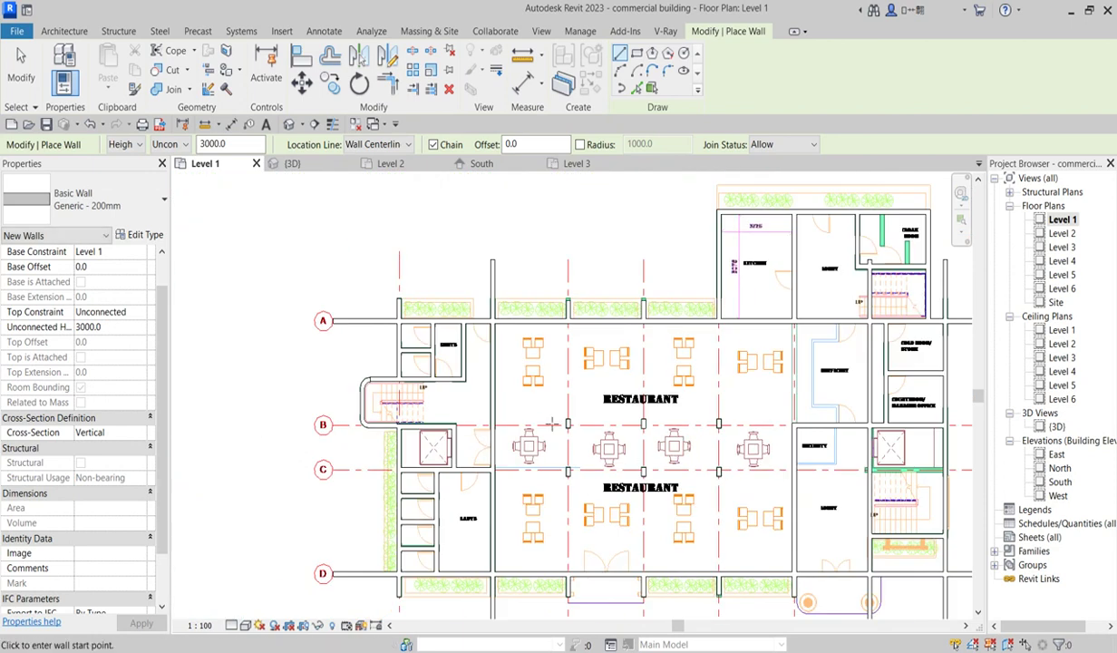
scroll(687, 441, "down", 2)
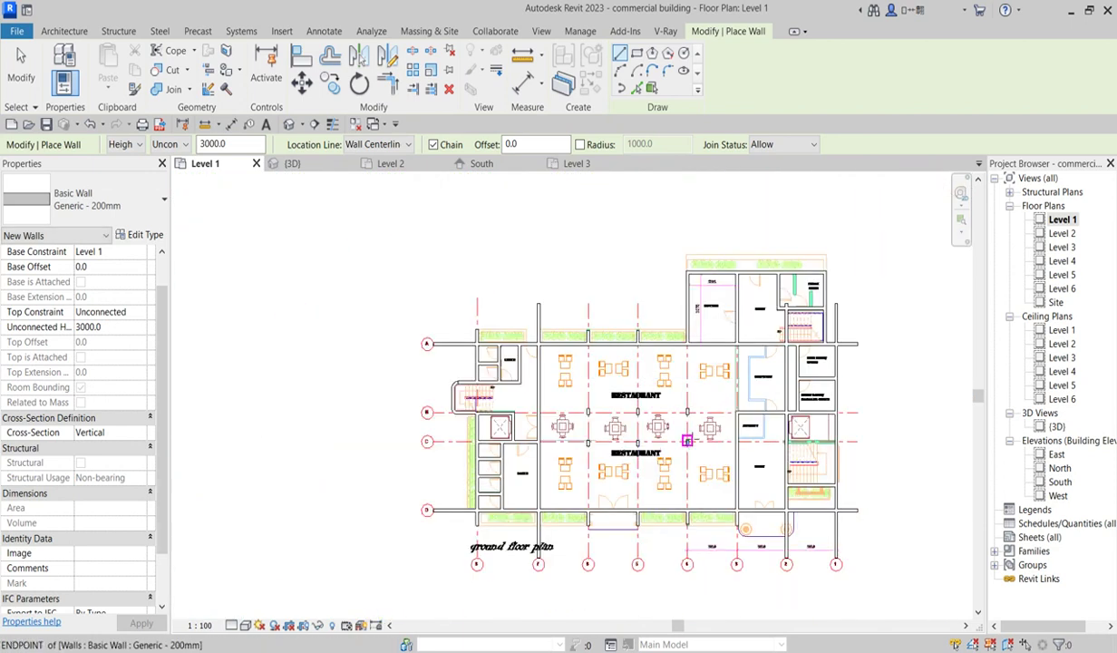
scroll(739, 396, "up", 2)
key("Escape")
key("Escape")
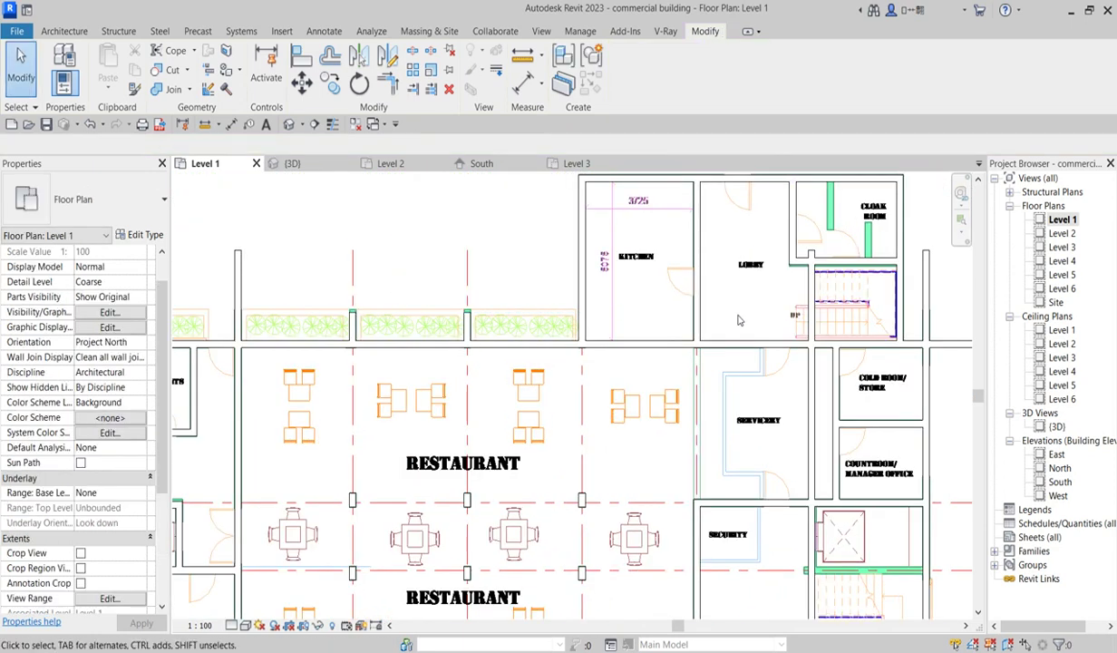
scroll(652, 321, "down", 4)
scroll(652, 321, "up", 1)
scroll(652, 321, "up", 1)
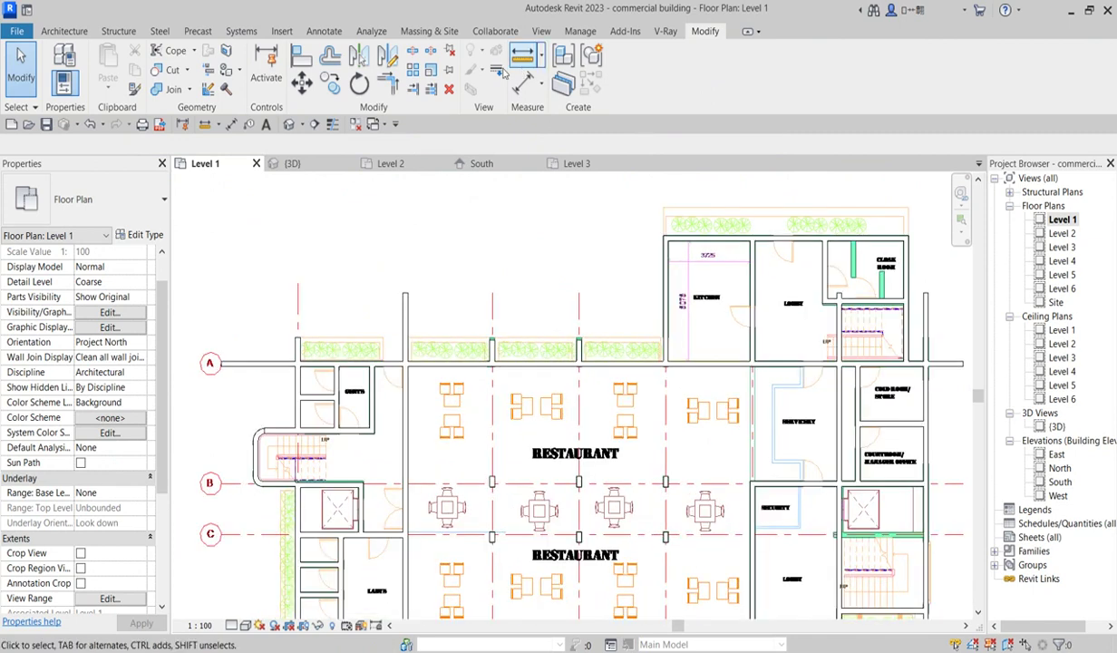
left_click(305, 57)
Step: Pick the CAD pillar edge at gridline 4 as the alignment reference
scroll(508, 340, "up", 2)
scroll(485, 335, "up", 2)
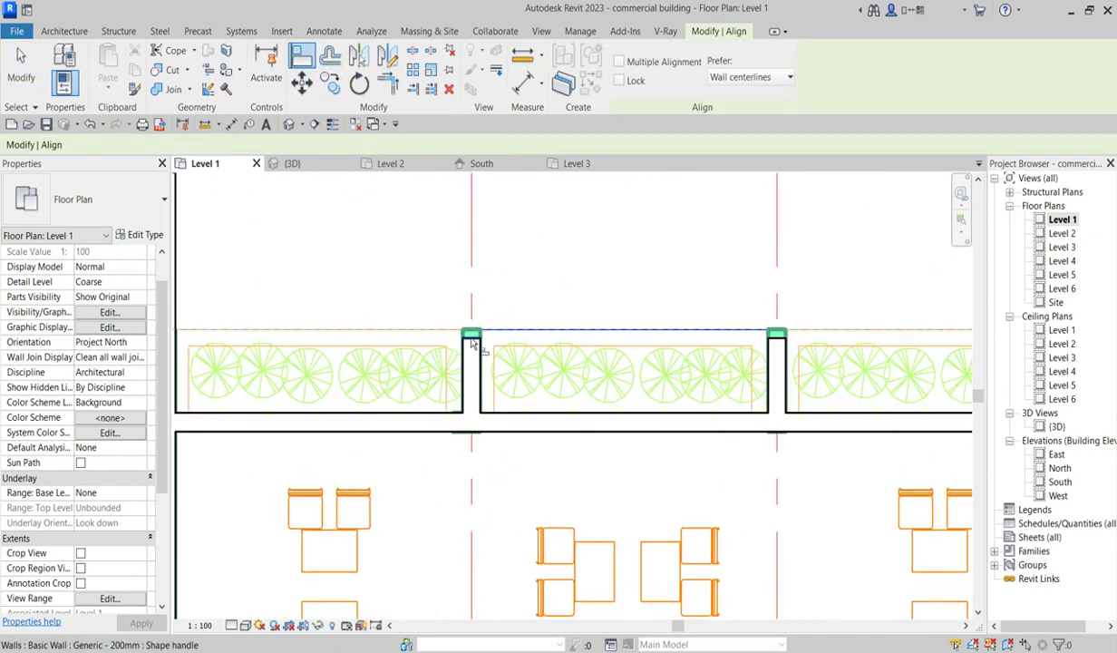
scroll(471, 343, "up", 1)
left_click(470, 337)
Step: Align the wall pillar end to that edge, matching the planter strip's outer line
scroll(580, 326, "down", 4)
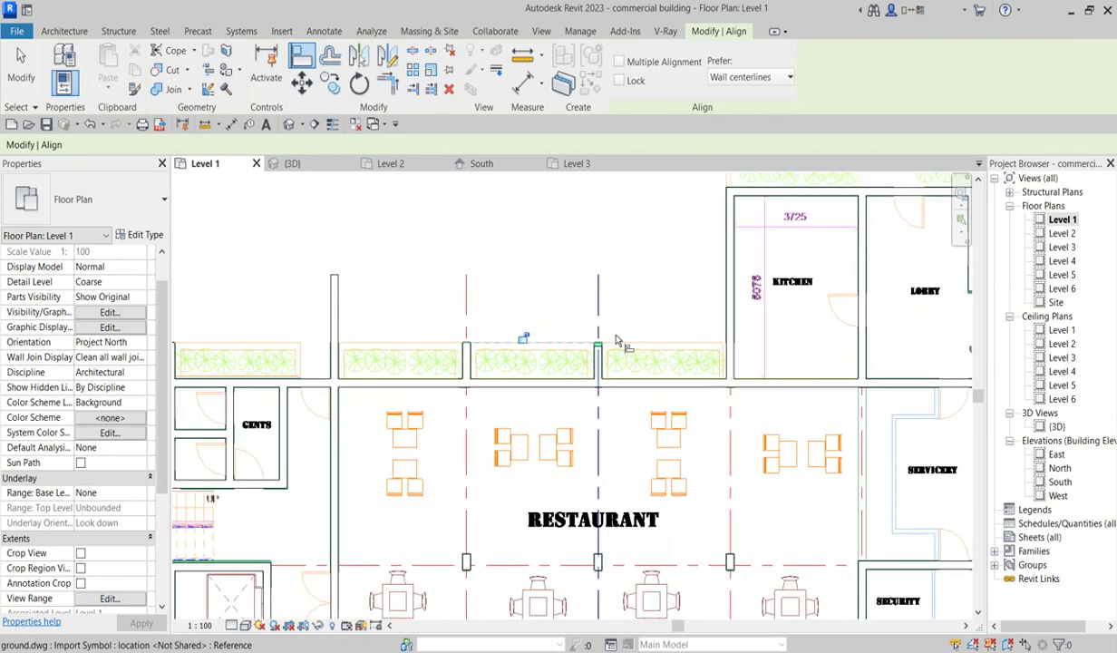
scroll(617, 340, "up", 2)
scroll(587, 358, "up", 2)
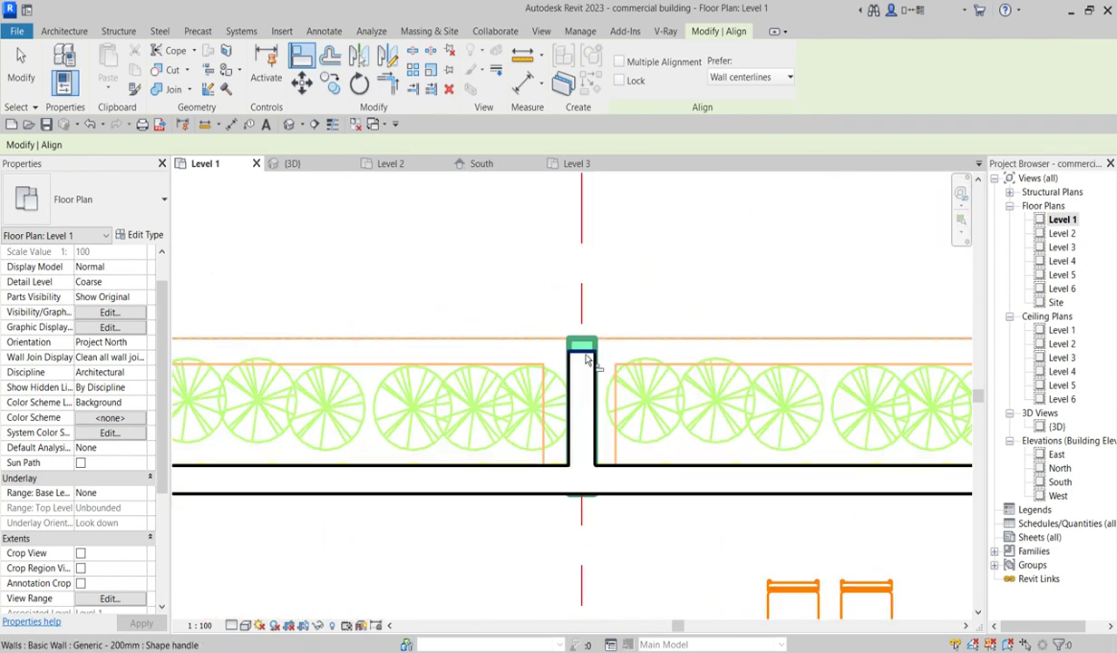
scroll(603, 349, "down", 6)
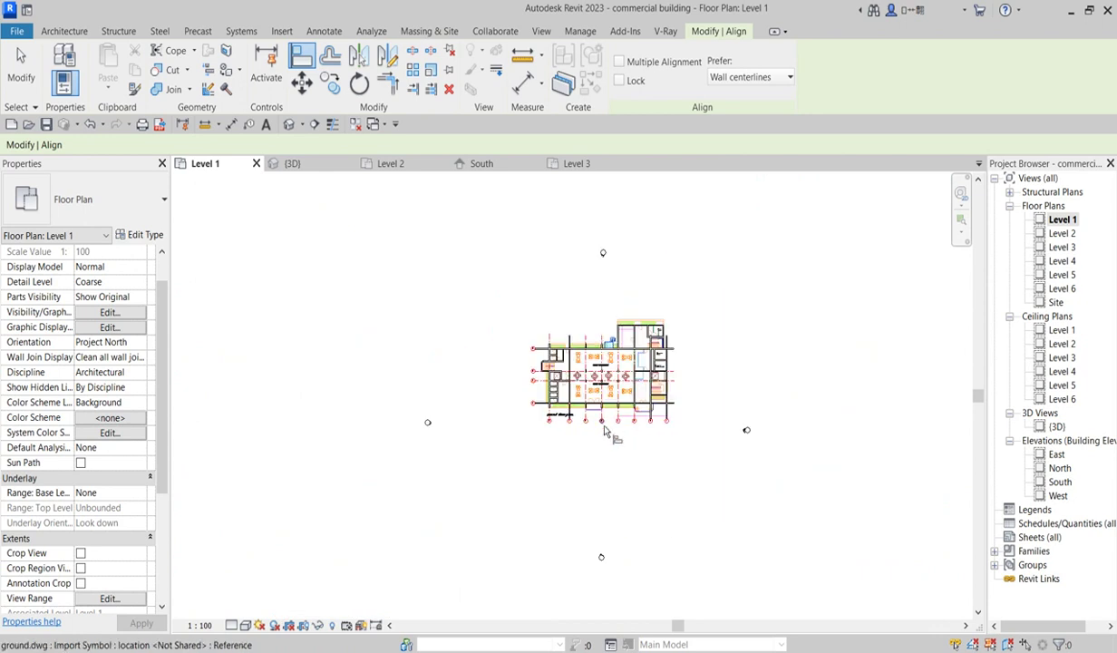
scroll(603, 387, "up", 5)
scroll(864, 448, "down", 1)
scroll(840, 420, "up", 4)
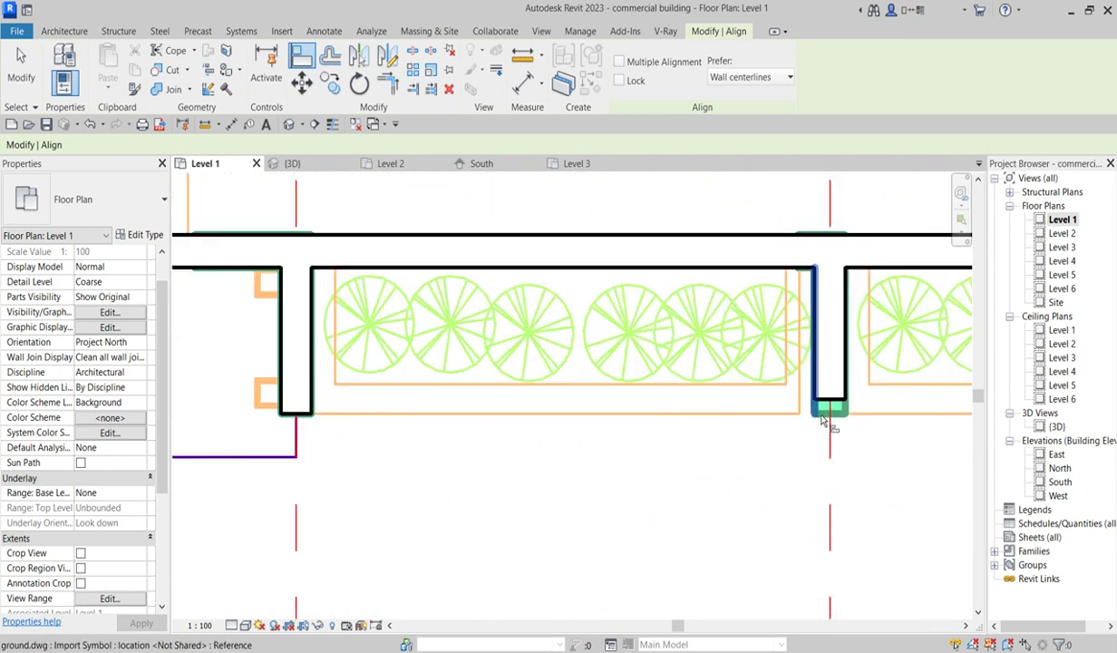
left_click(829, 410)
scroll(726, 440, "down", 3)
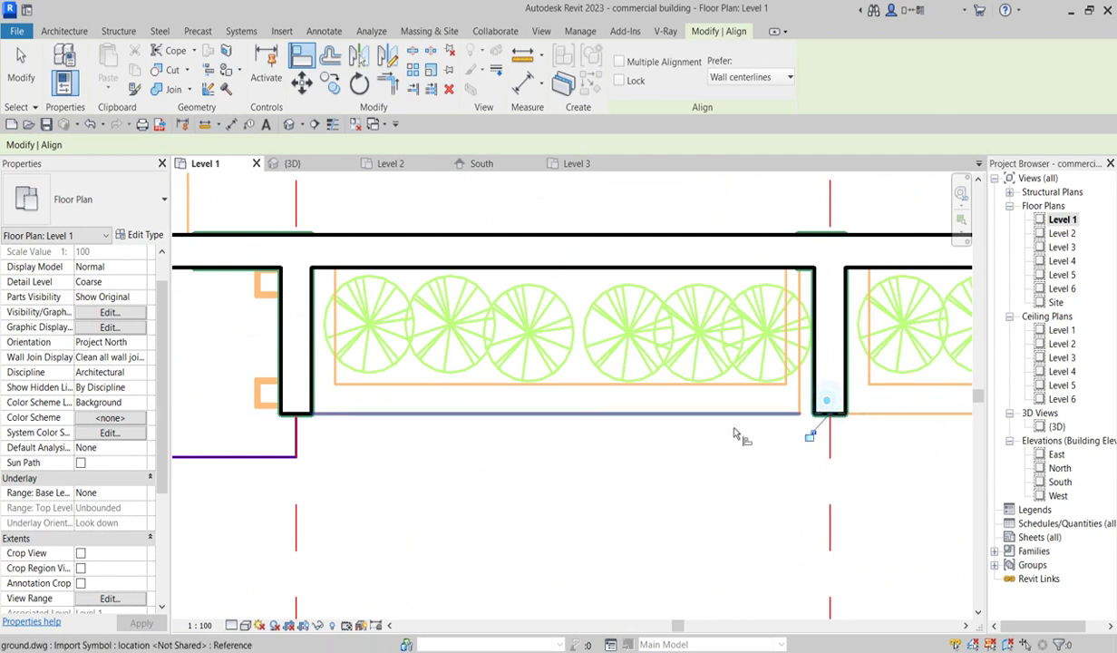
scroll(706, 447, "down", 3)
scroll(762, 441, "down", 3)
scroll(467, 436, "up", 3)
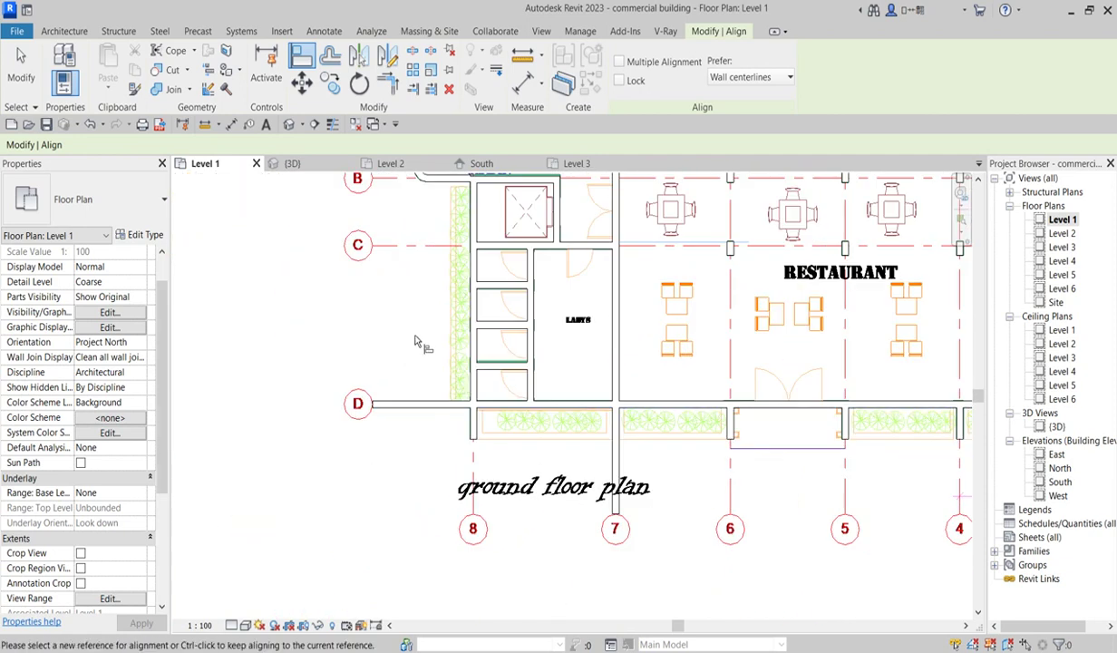
right_click(417, 337)
Step: Cancel Align and select the grid D wall, briefly starting and cancelling a room separation line
left_click(445, 346)
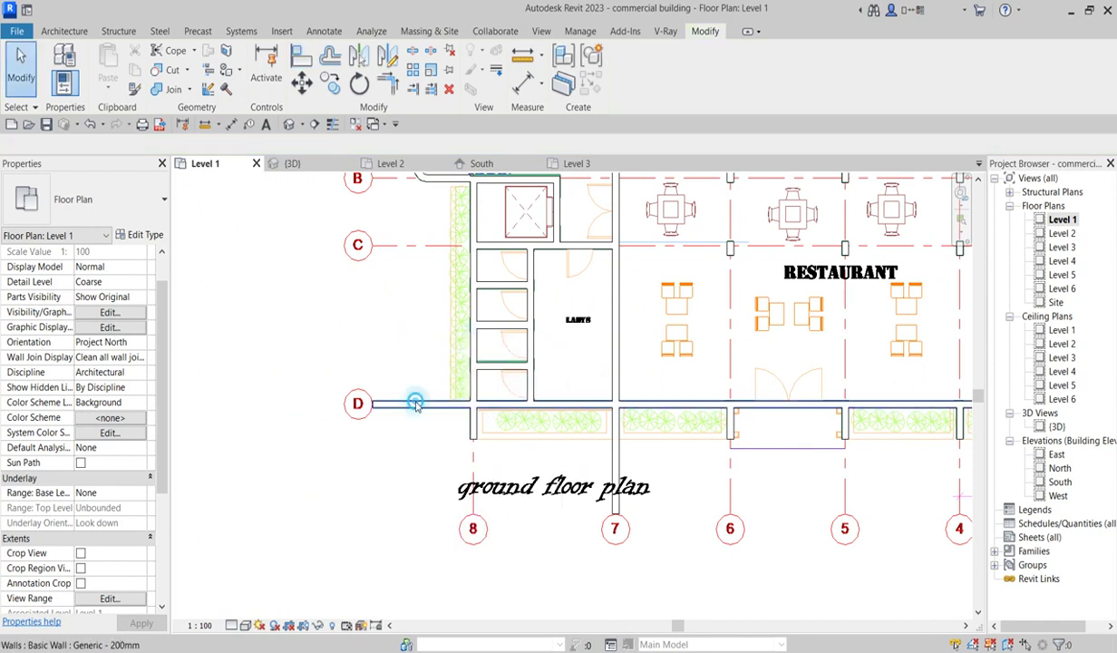
left_click(403, 403)
scroll(375, 406, "up", 2)
scroll(373, 406, "up", 1)
key("r")
key("s")
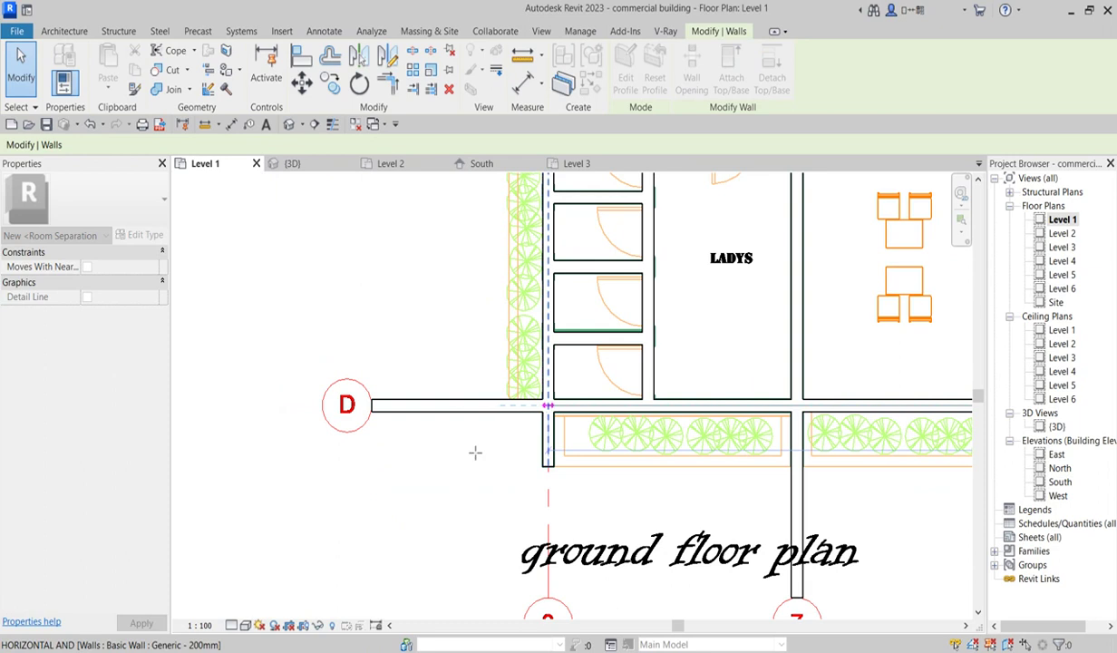
key("Escape")
scroll(454, 471, "down", 2)
Step: Stretch the grid A wall's left end so the long walls stop at the west wall
left_click(436, 485)
scroll(439, 363, "down", 3)
scroll(453, 305, "up", 2)
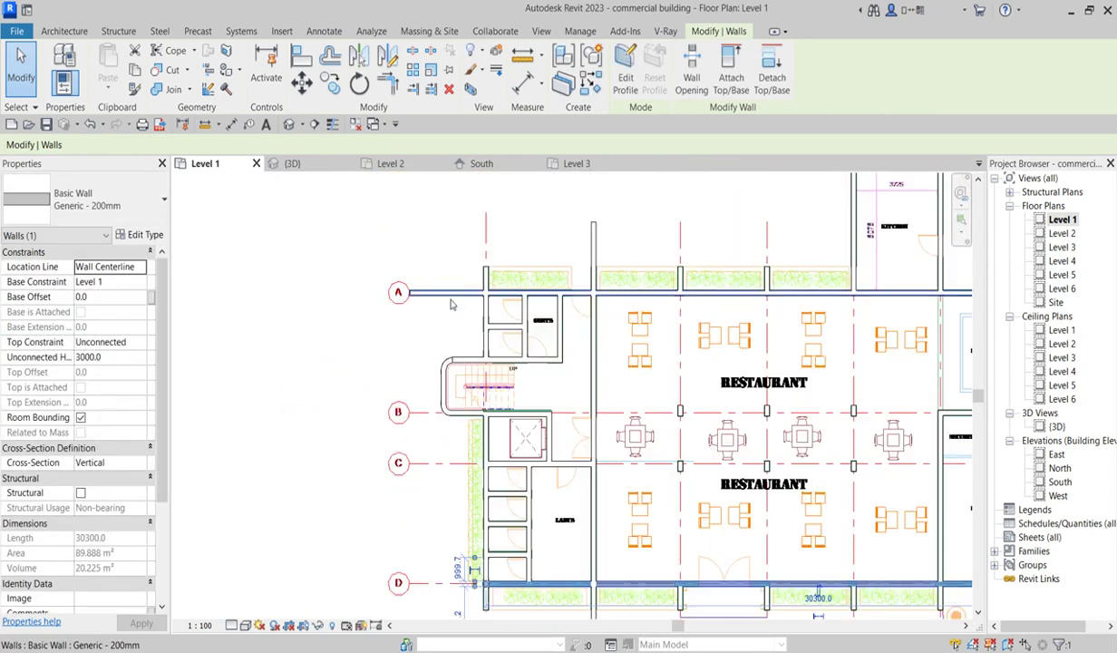
scroll(412, 292, "up", 2)
left_click_drag(408, 292, 519, 299)
left_click(450, 345)
scroll(442, 361, "down", 3)
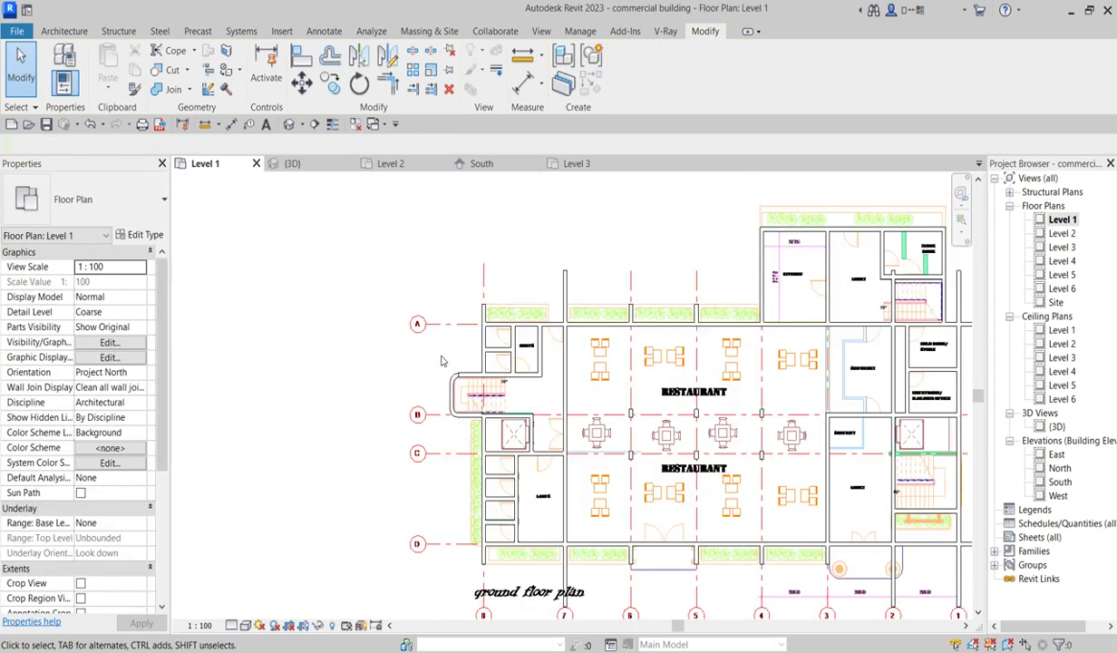
scroll(442, 361, "down", 3)
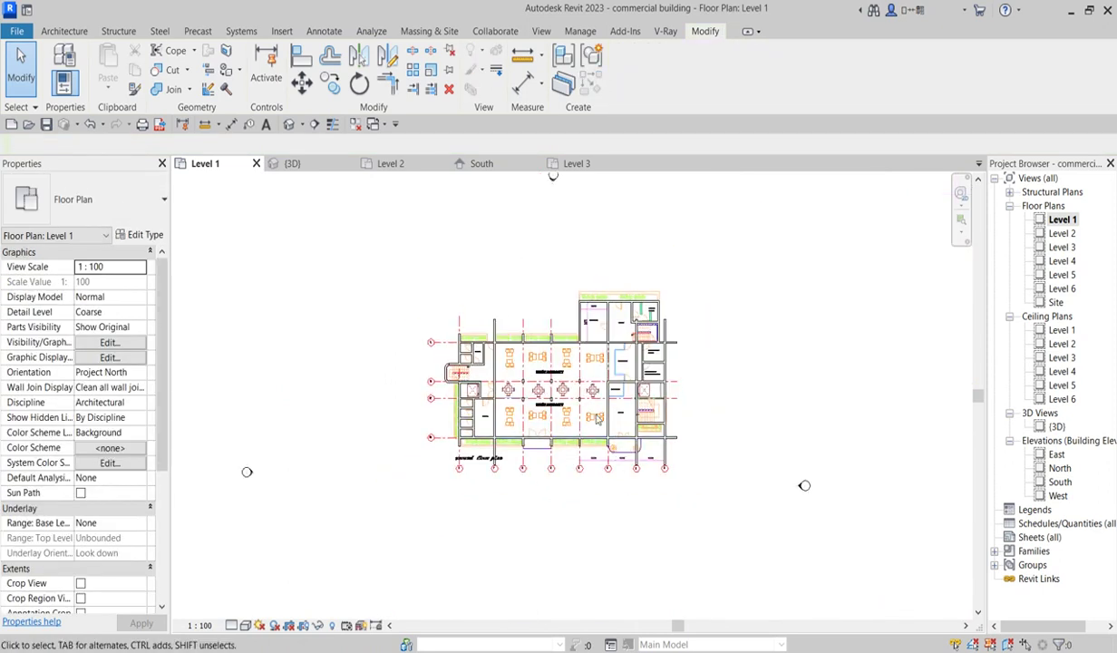
scroll(583, 415, "up", 2)
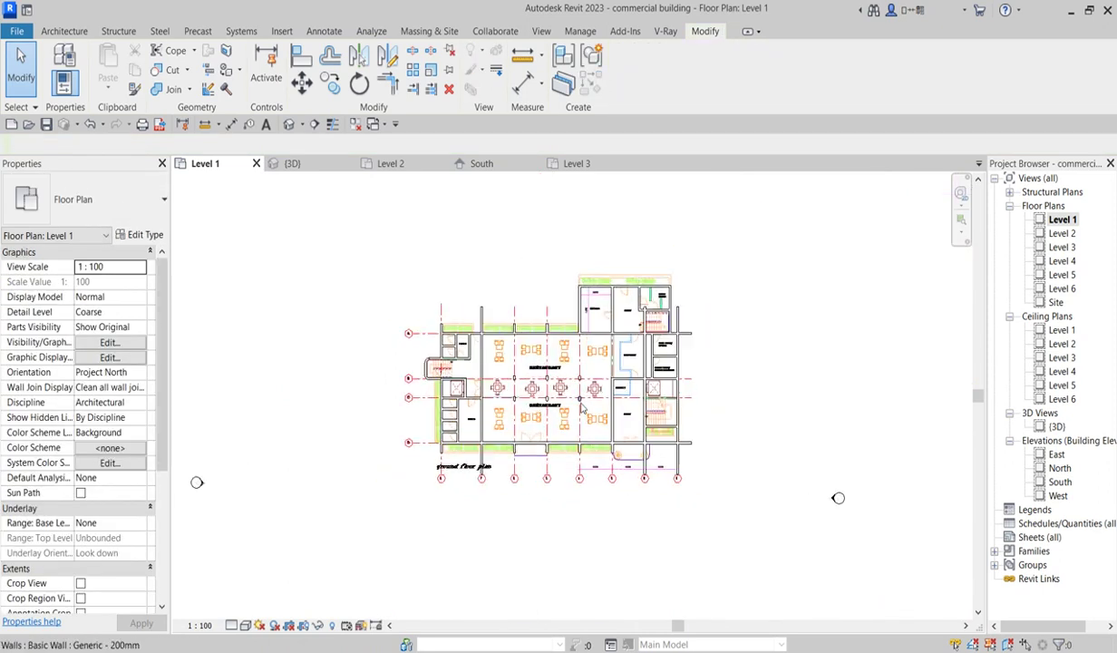
Step: Open the {3D} view and switch its visual style to Shaded
double_click(1059, 426)
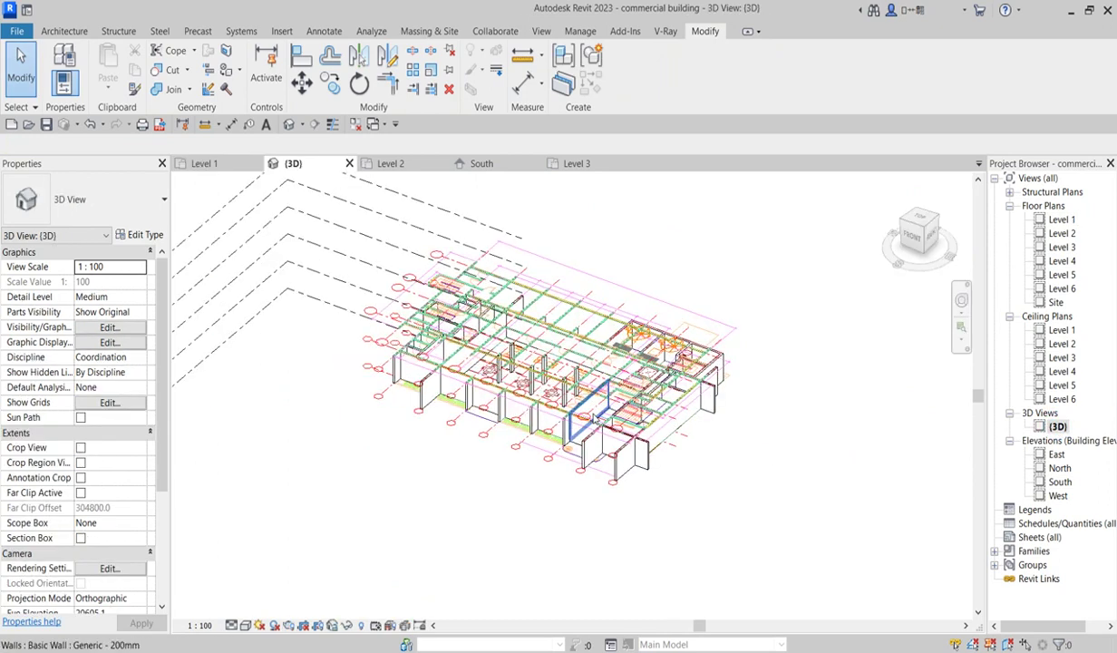
scroll(594, 419, "up", 3)
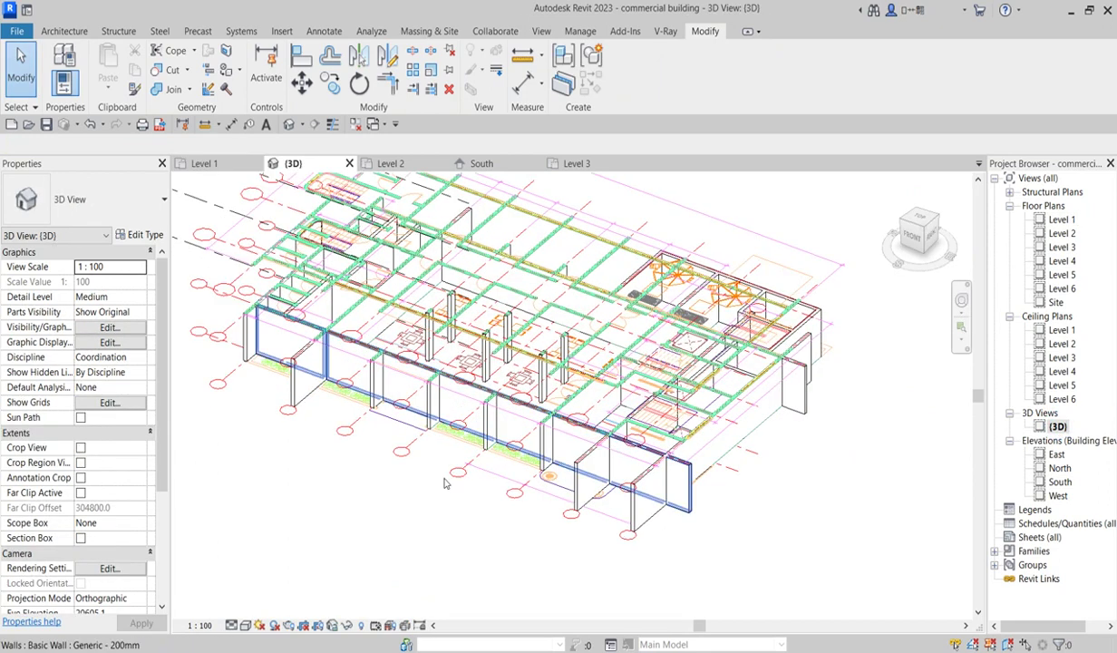
left_click(246, 625)
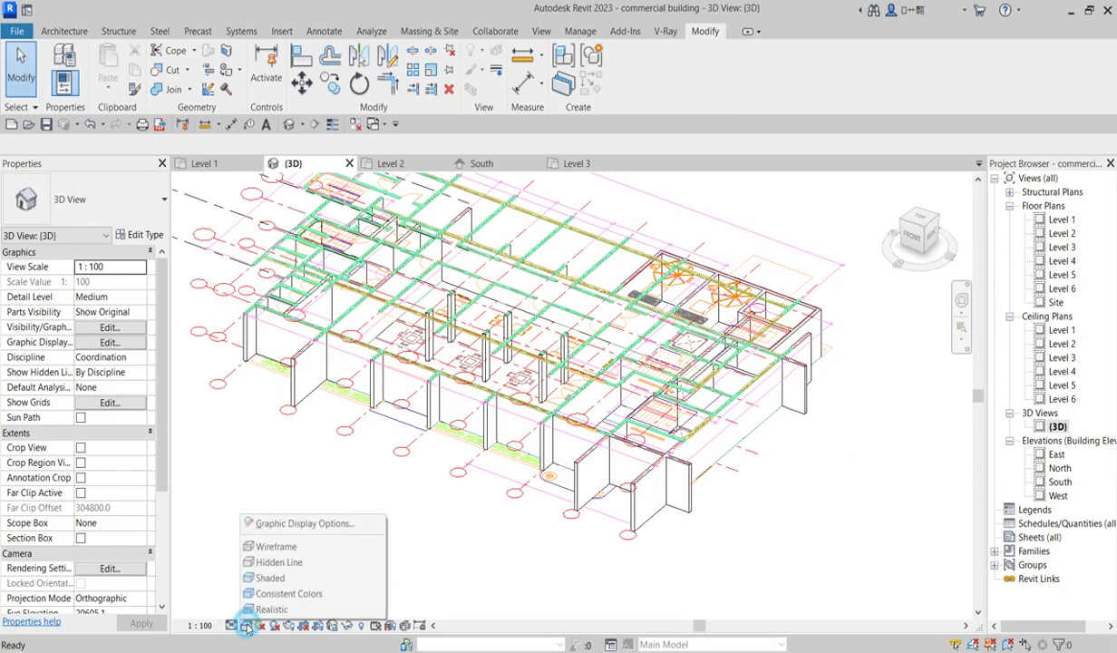
left_click(278, 578)
scroll(499, 491, "up", 2)
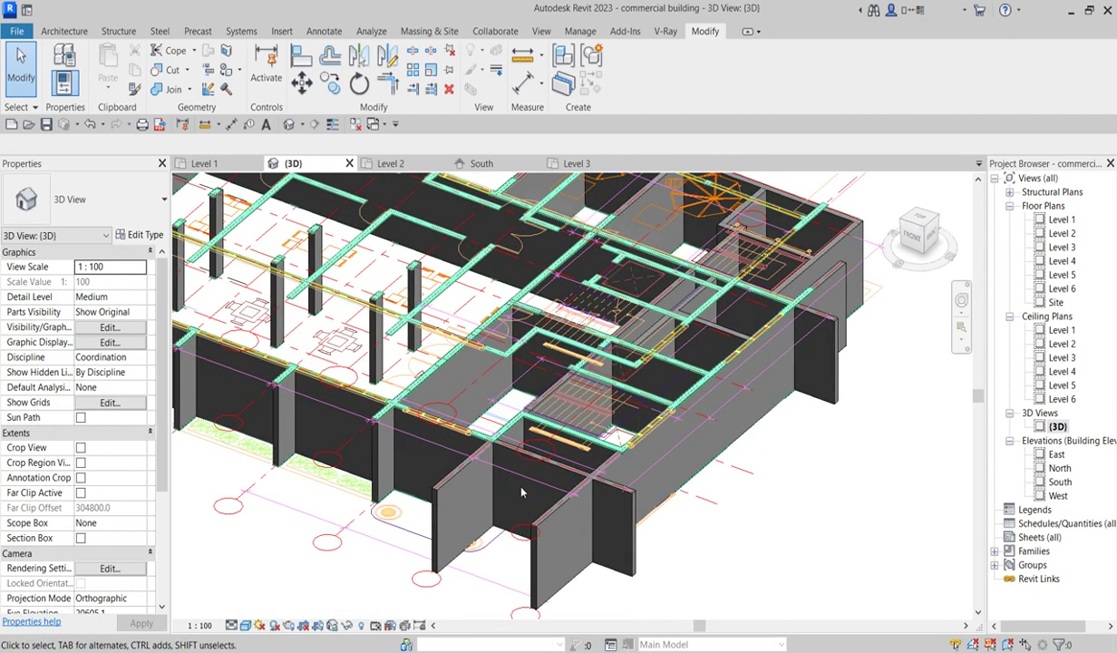
scroll(508, 386, "down", 2)
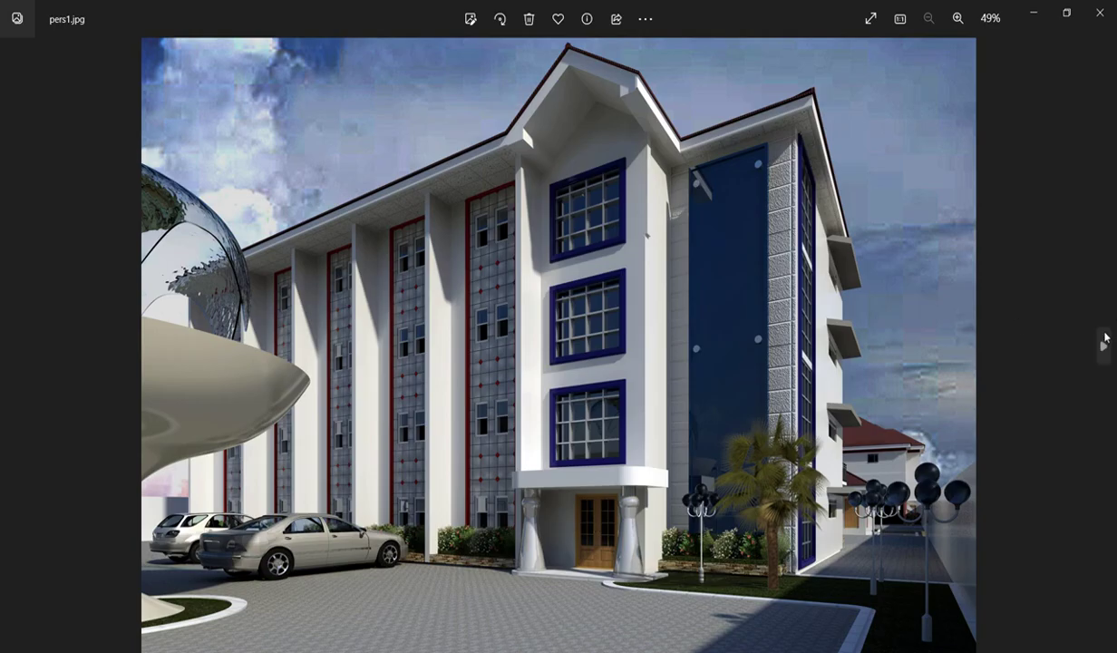
Step: Step through the renderings pers2.jpg, pers3.jpg and pers4.jpg in Photos
left_click(1104, 347)
left_click(1107, 352)
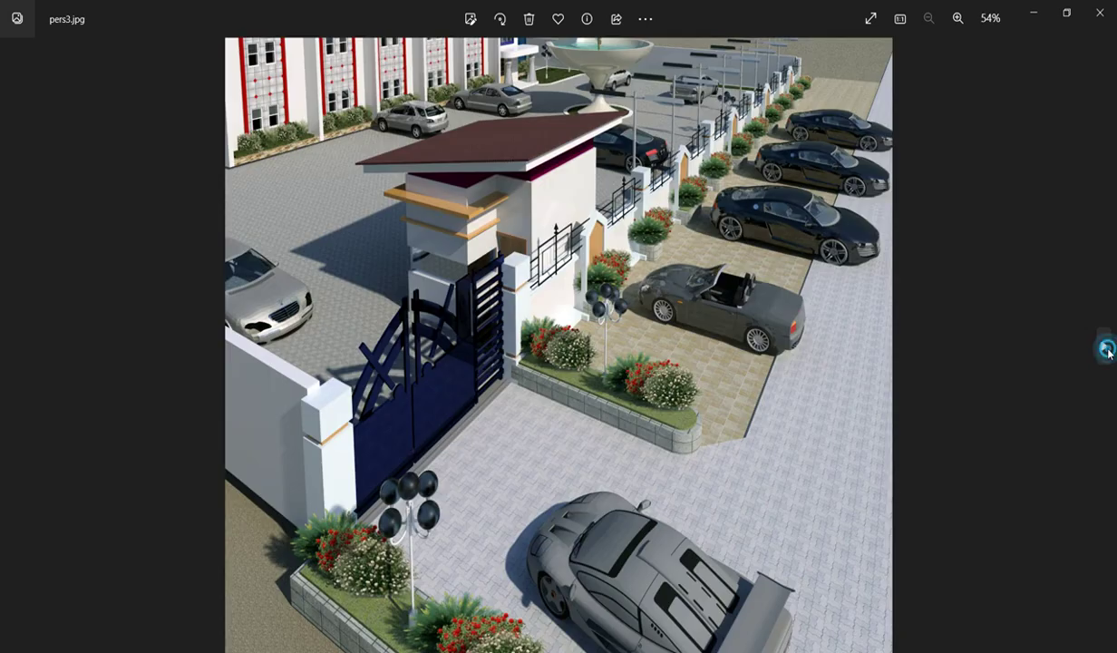
left_click(1105, 347)
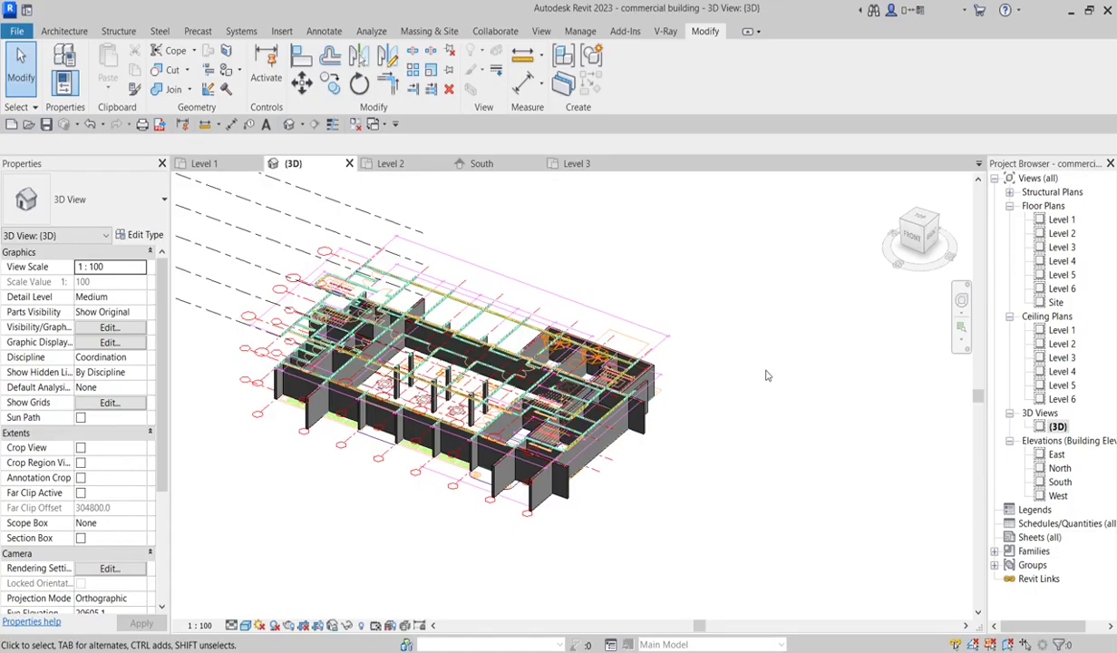
Step: Select the Generic - 200mm wall at the building's left corner in the 3D view
scroll(320, 411, "up", 2)
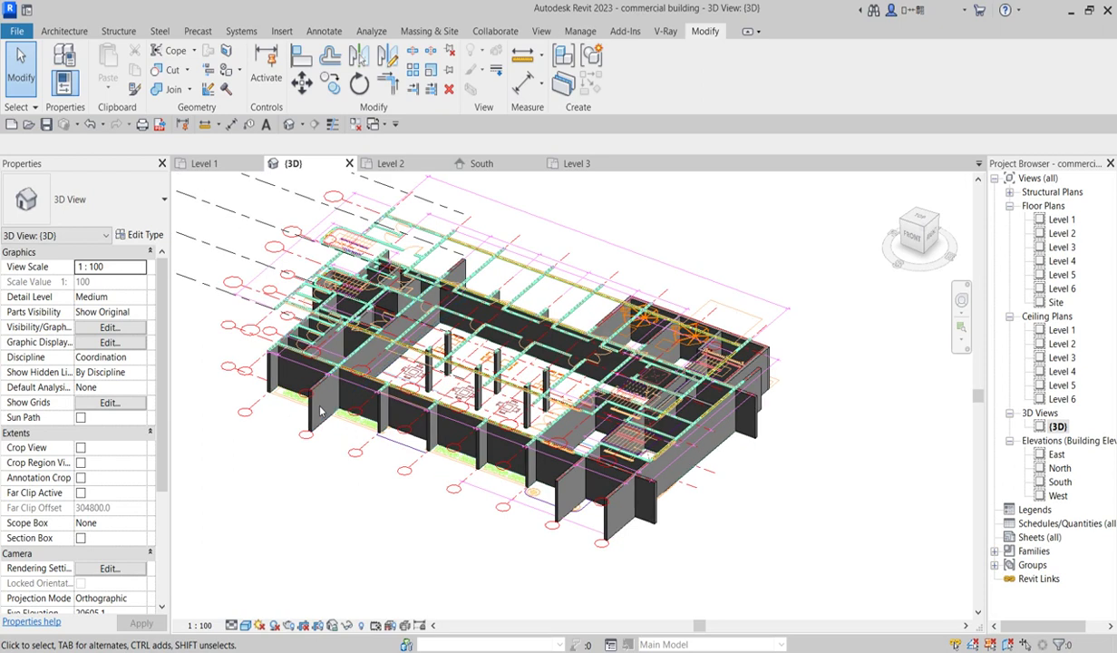
left_click(311, 413)
scroll(318, 427, "up", 2)
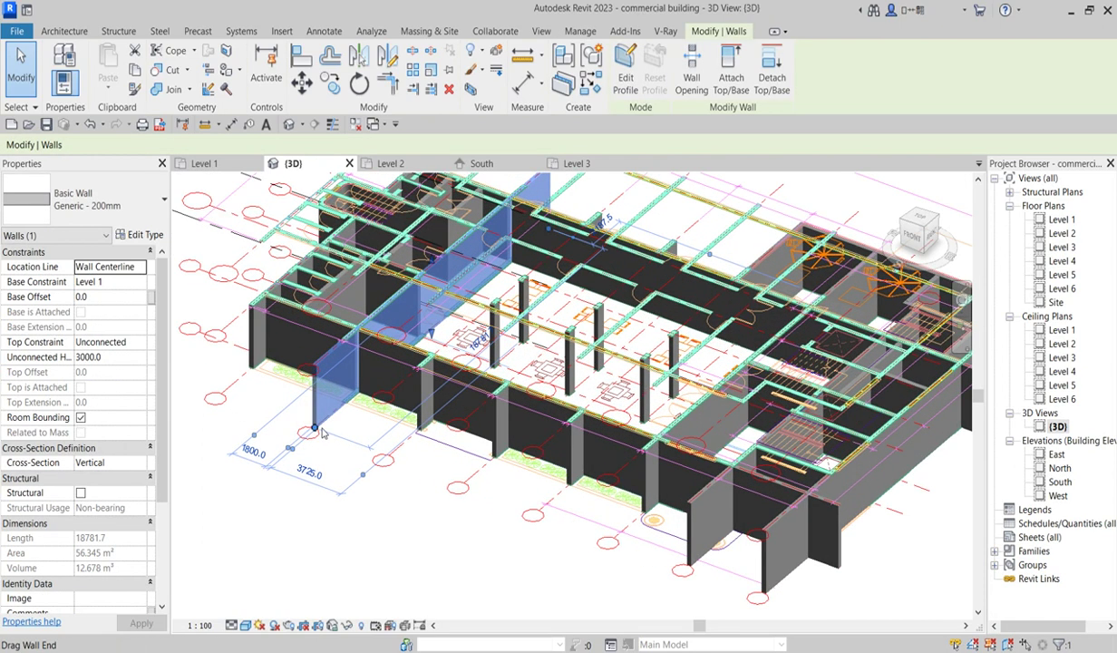
scroll(412, 522, "down", 3)
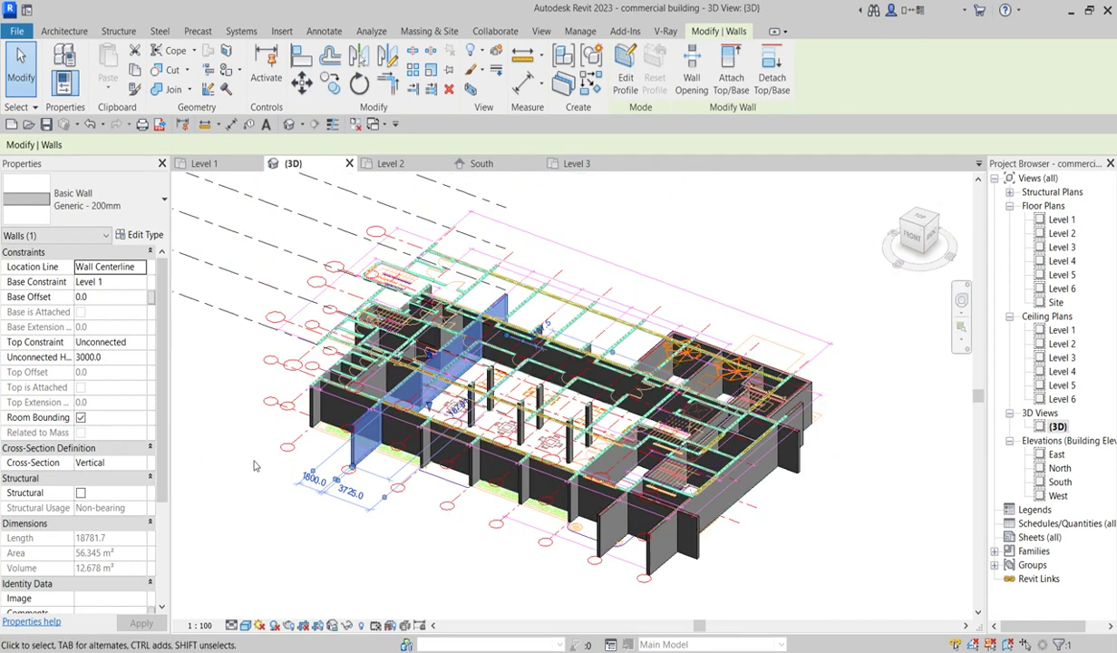